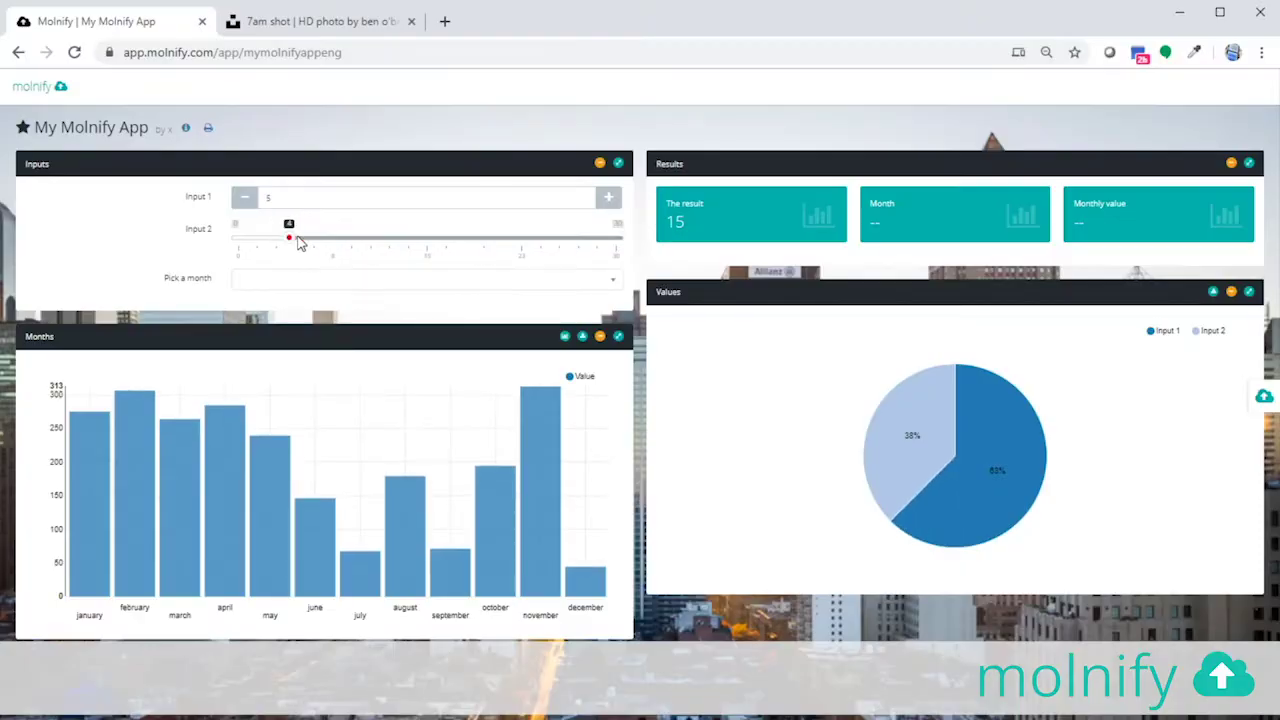
Try out the finished Molnify app by raising the Input 2 slider and picking a month
{"action": "left_click_drag", "start_coordinate": [298, 242], "coordinate": [490, 245]}
{"action": "left_click", "coordinate": [523, 281]}
{"action": "left_click", "coordinate": [495, 419]}
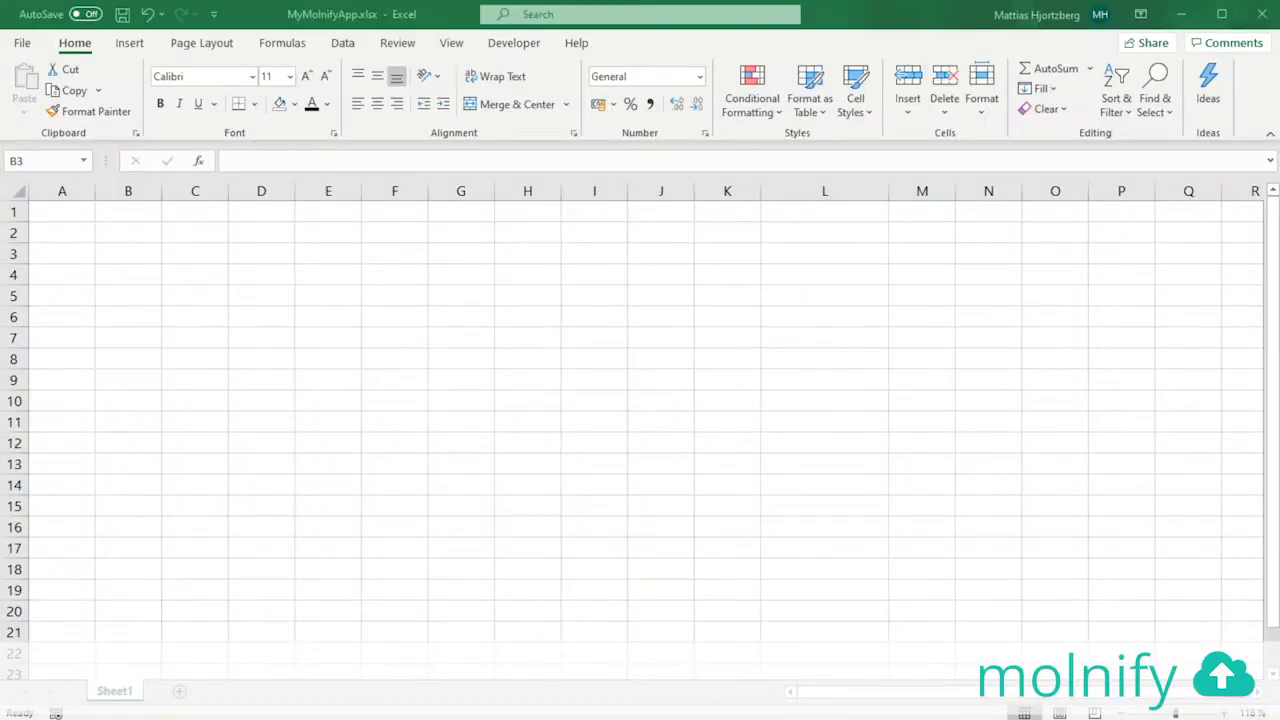
In the MyMolnifyApp.xlsx workbook in Excel, enter the label "Input 1" in B3 and the value 5 in C3
{"action": "left_click", "coordinate": [139, 253]}
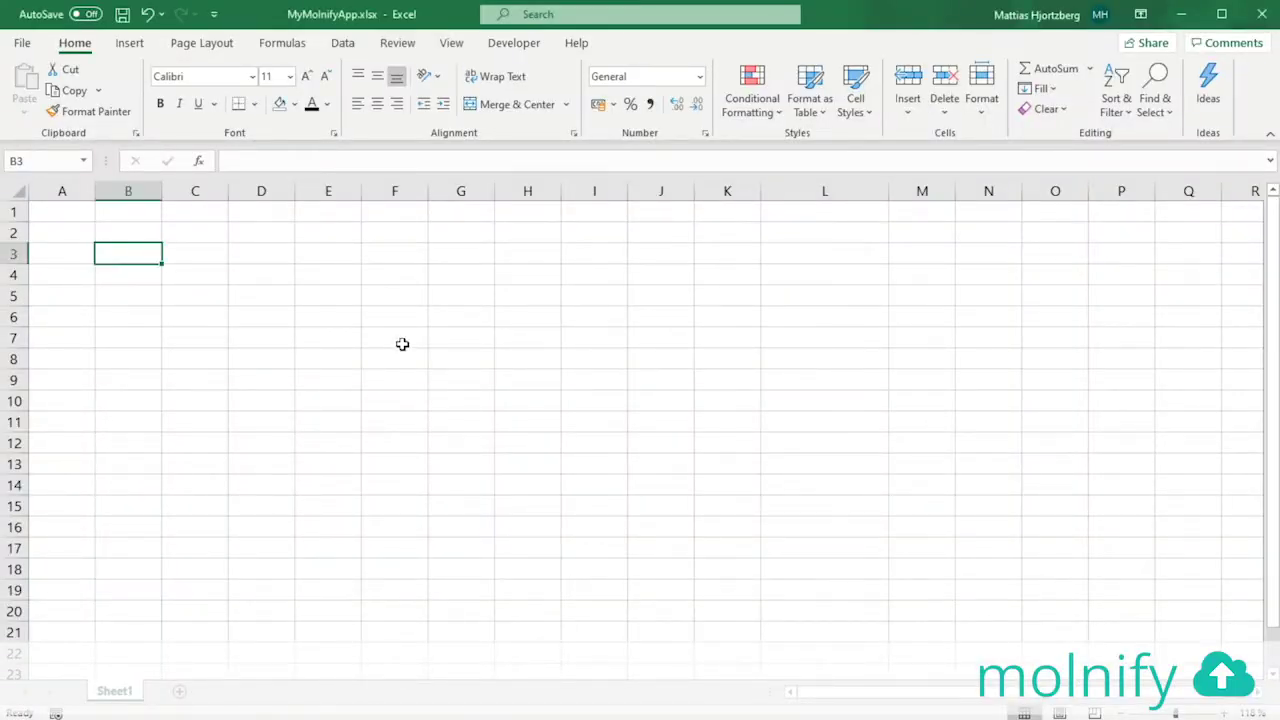
{"action": "type", "text": "In"}
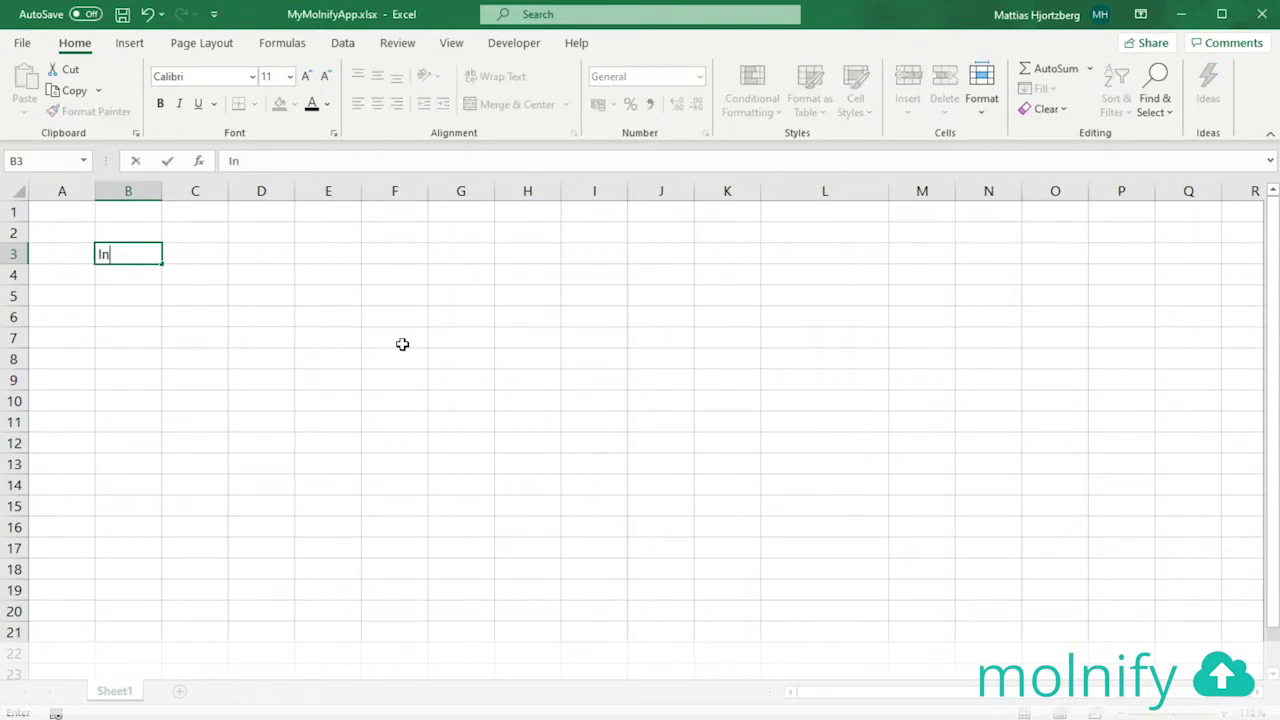
{"action": "type", "text": "put 2"}
{"action": "key", "text": "Tab"}
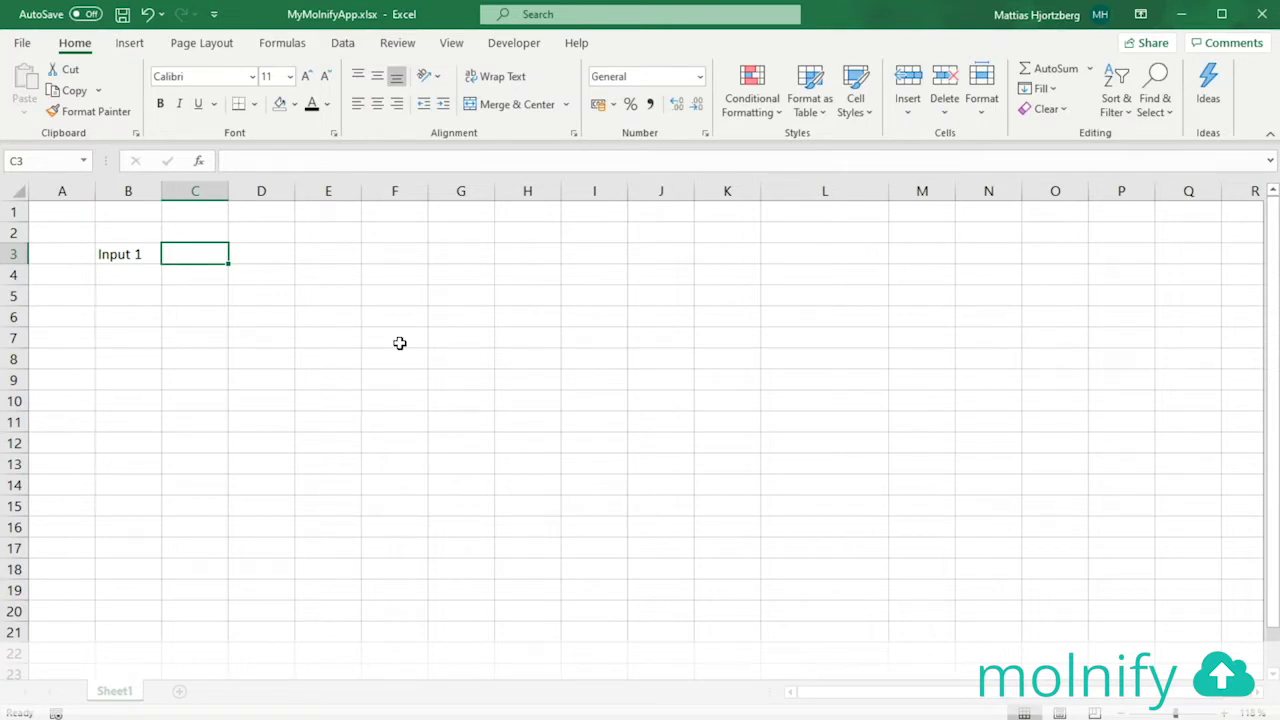
{"action": "type", "text": "5"}
{"action": "key", "text": "Tab"}
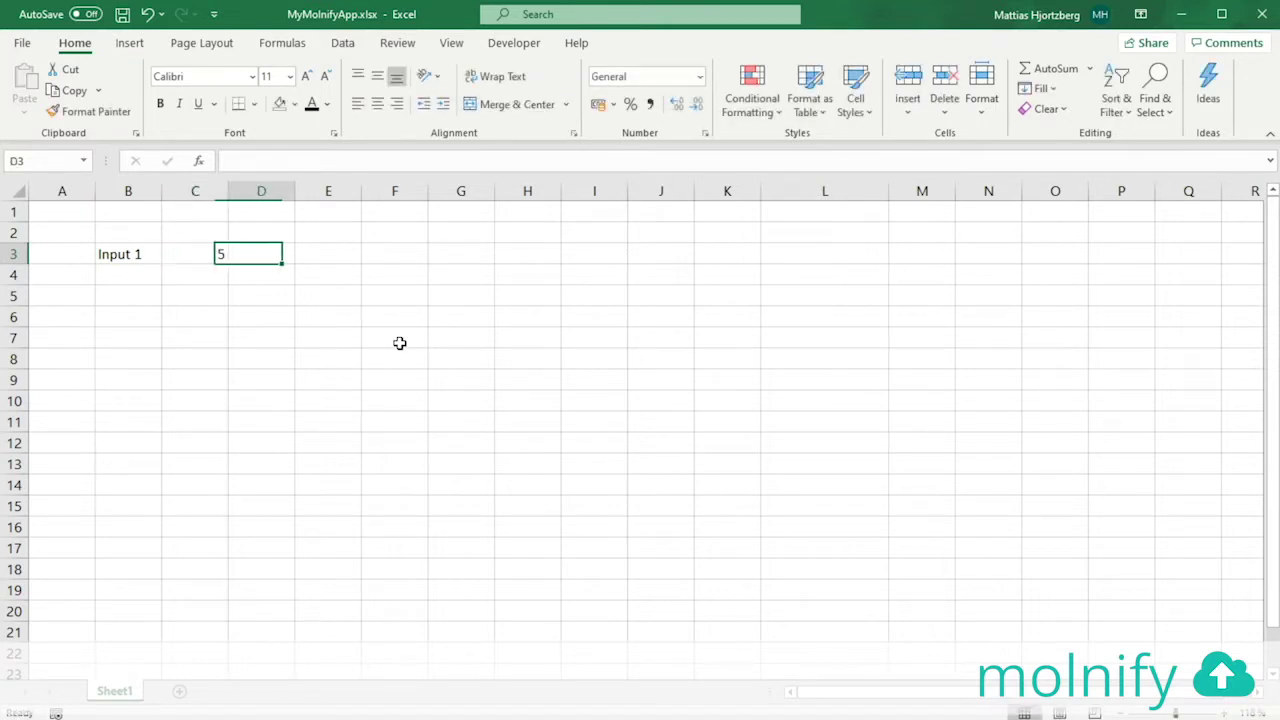
Fill Input 1's value cell C3 with the standard green color
{"action": "left_click", "coordinate": [192, 253]}
{"action": "left_click", "coordinate": [294, 104]}
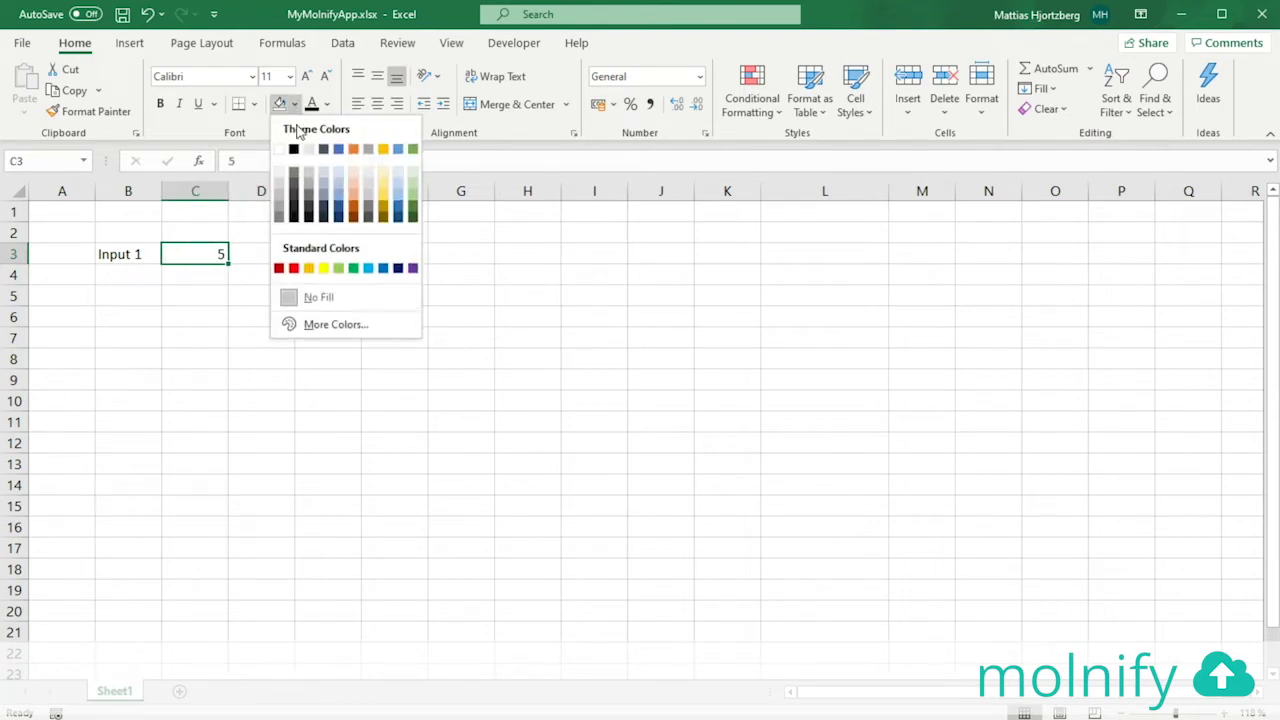
{"action": "left_click", "coordinate": [354, 270]}
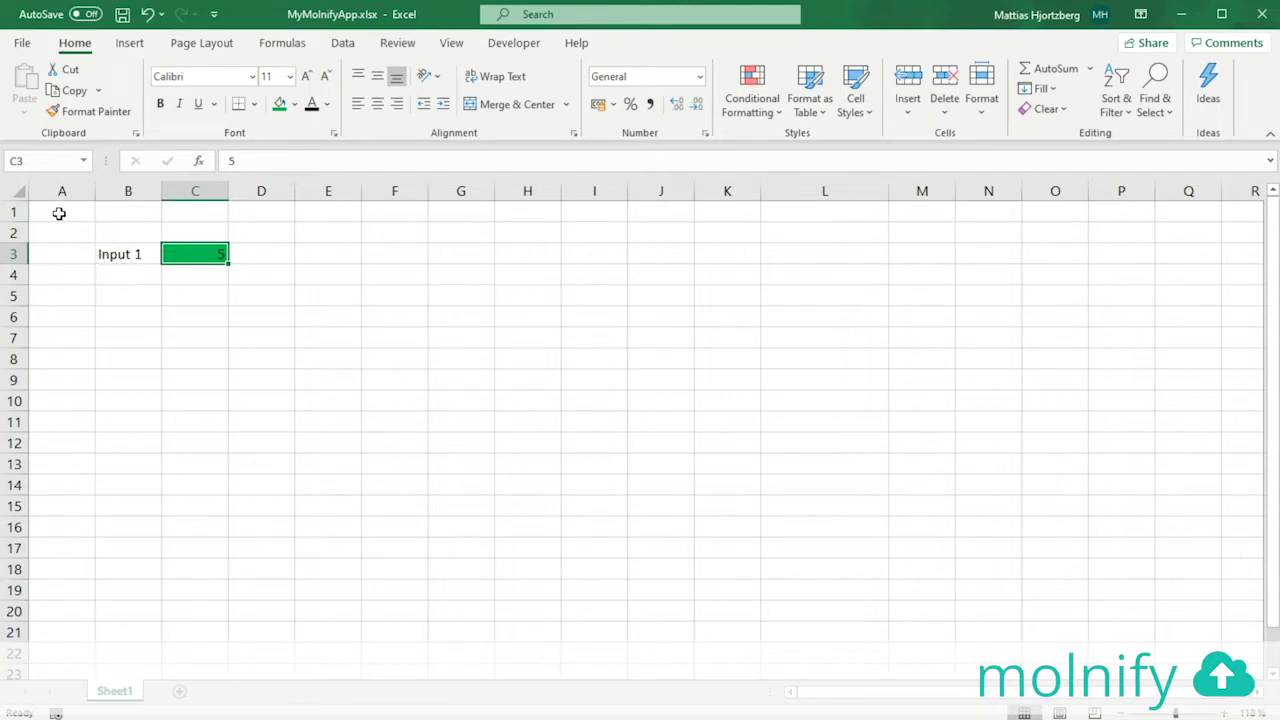
{"action": "left_click_drag", "start_coordinate": [59, 213], "coordinate": [1217, 331]}
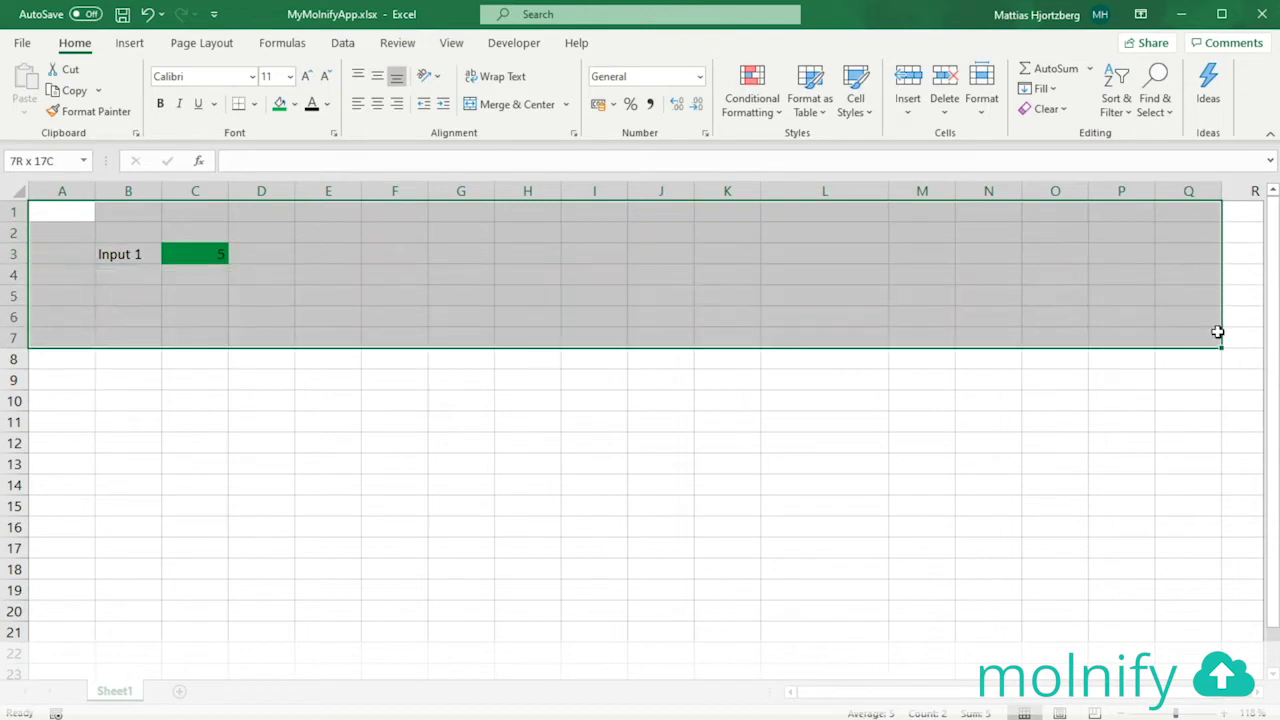
{"action": "left_click", "coordinate": [466, 310]}
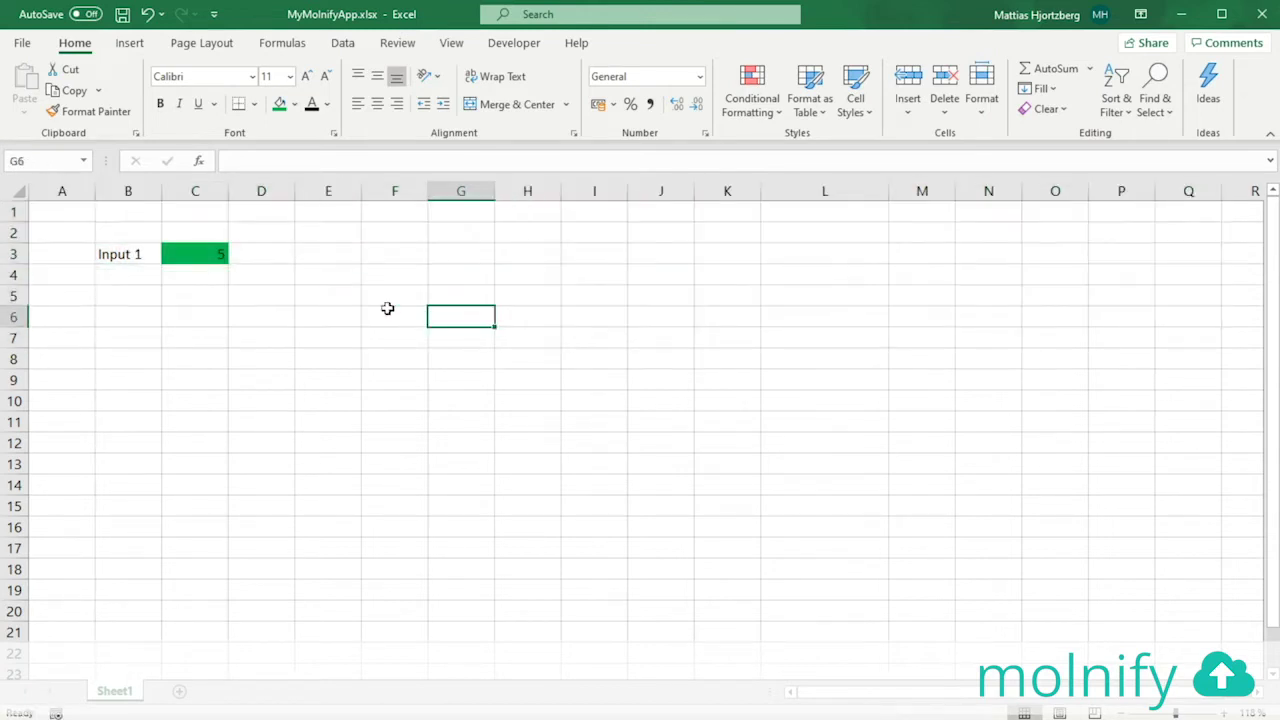
{"action": "left_click", "coordinate": [125, 255]}
{"action": "left_click_drag", "start_coordinate": [125, 255], "coordinate": [261, 253]}
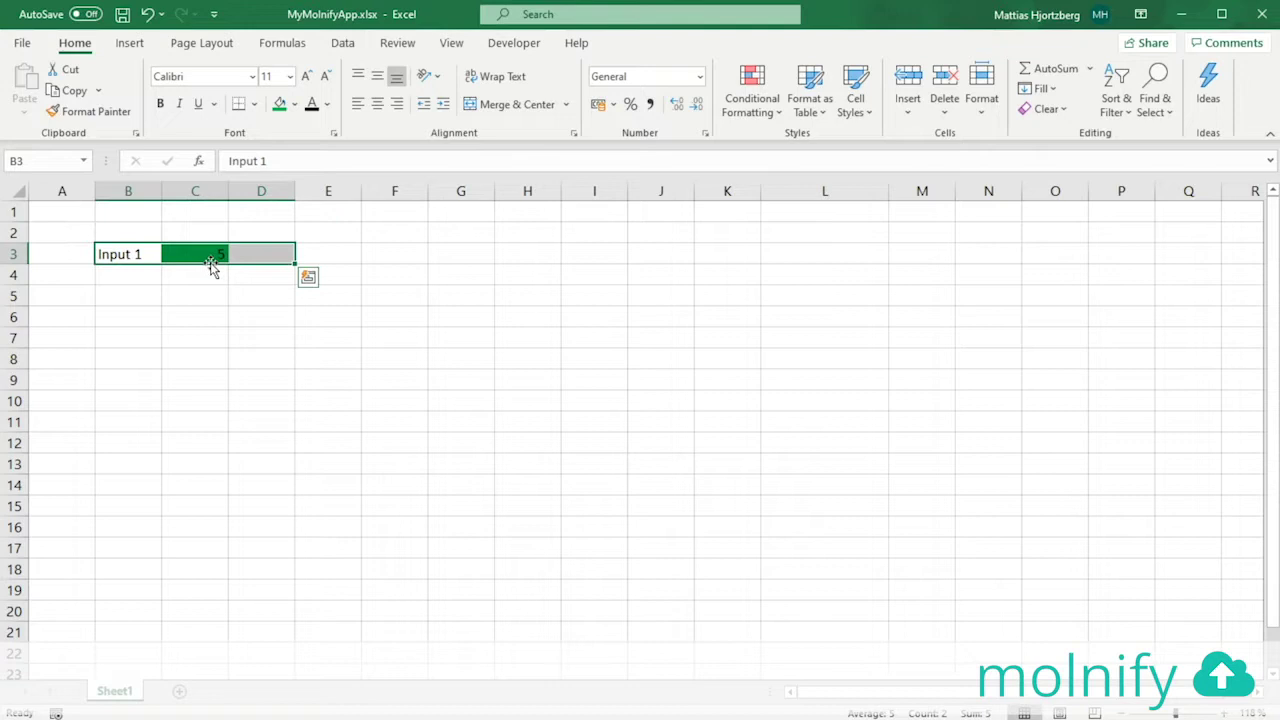
{"action": "mouse_move", "coordinate": [212, 265]}
{"action": "left_mouse_down"}
{"action": "mouse_move", "coordinate": [220, 272]}
{"action": "mouse_move", "coordinate": [208, 254]}
{"action": "left_mouse_up"}
Enter "slider" in D3 beside Input 1's value and clear the cell again
{"action": "left_click", "coordinate": [263, 254]}
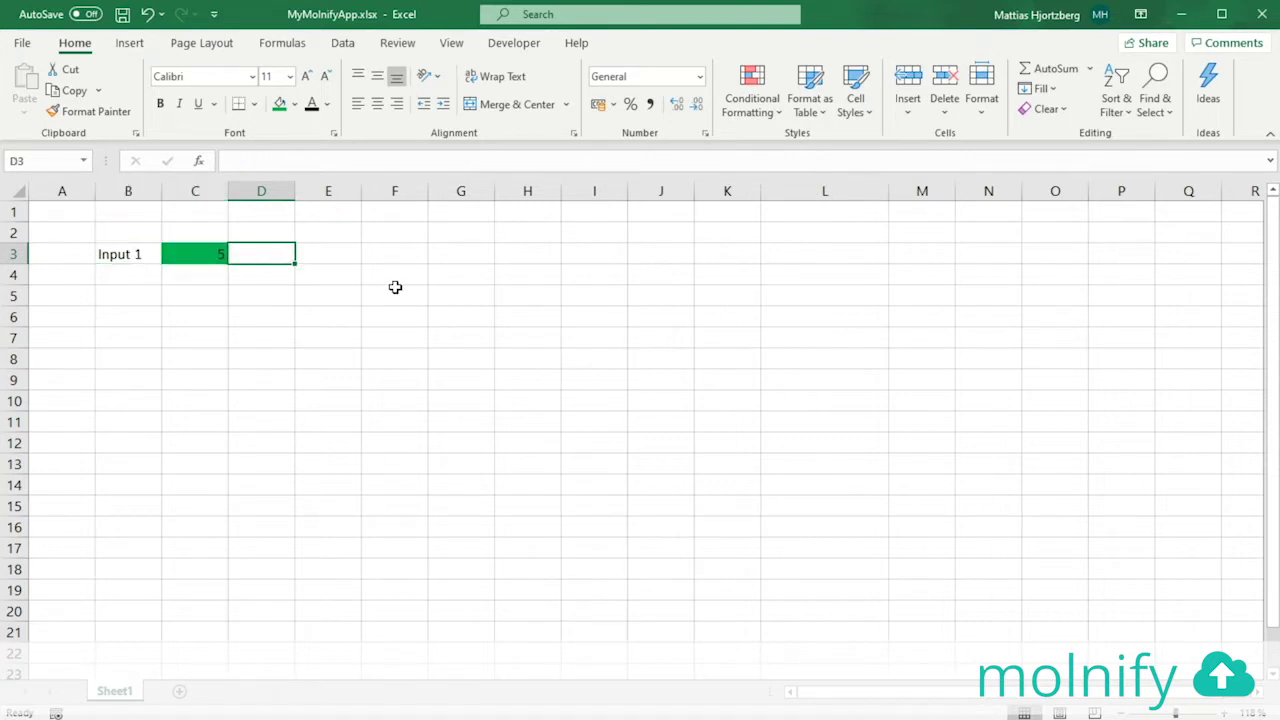
{"action": "type", "text": "slider"}
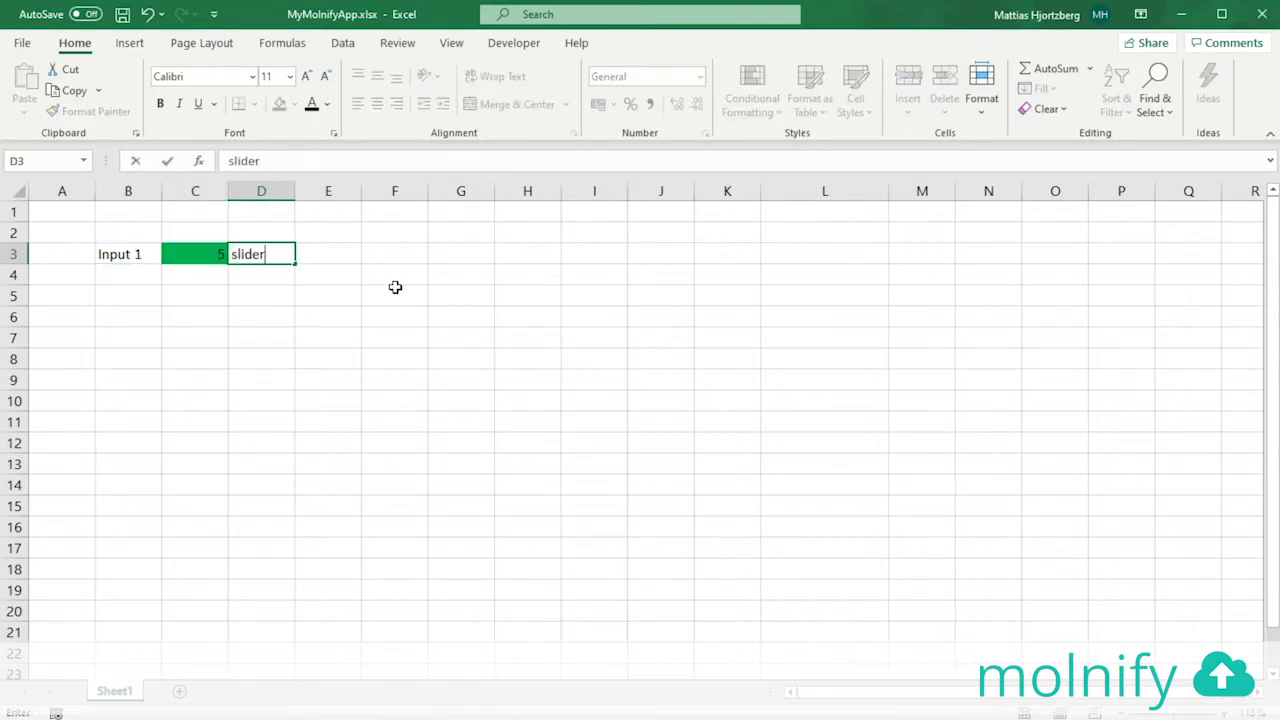
{"action": "key", "text": "Return"}
{"action": "key", "text": "Up"}
{"action": "key", "text": "Left"}
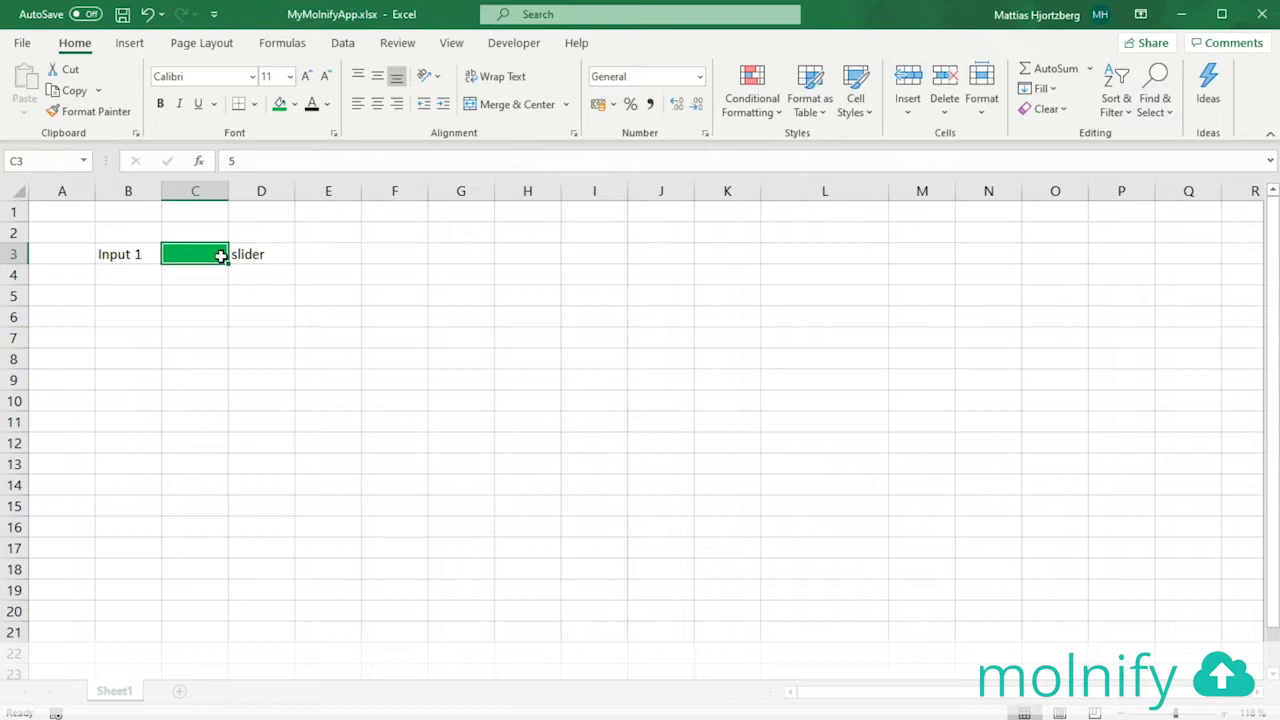
{"action": "left_click", "coordinate": [261, 253]}
{"action": "key", "text": "BackSpace"}
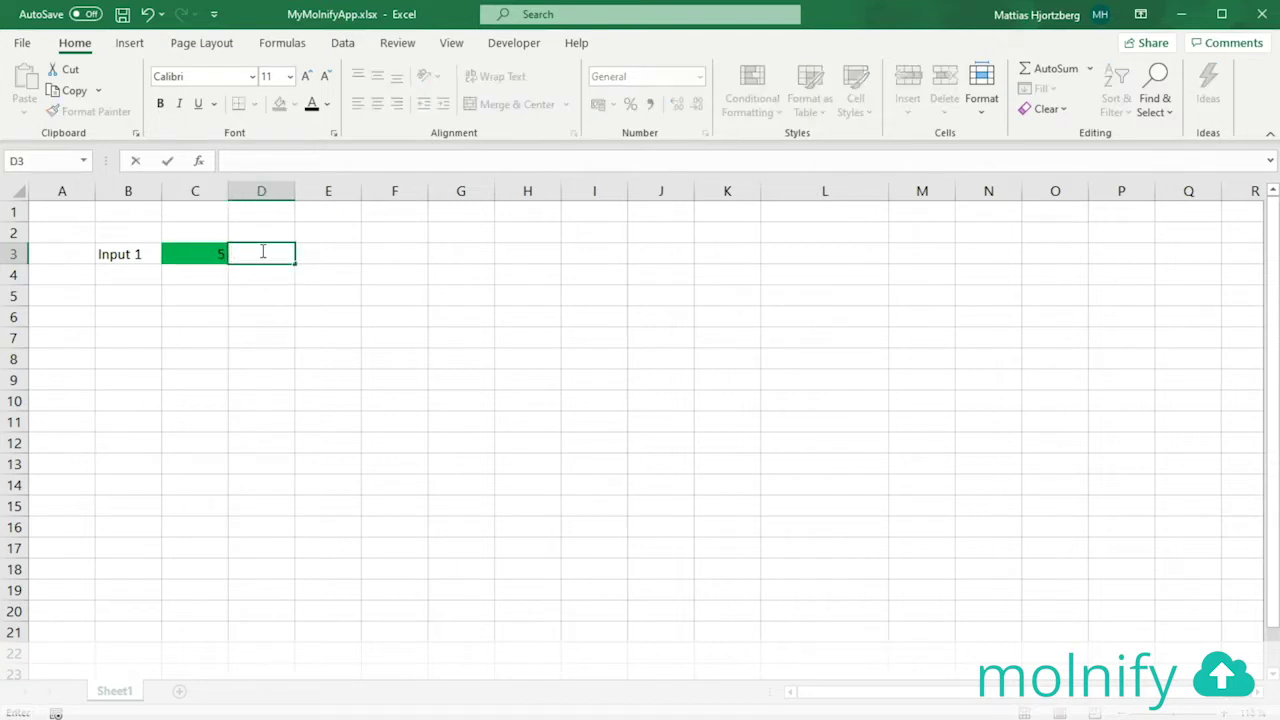
{"action": "key", "text": "Return"}
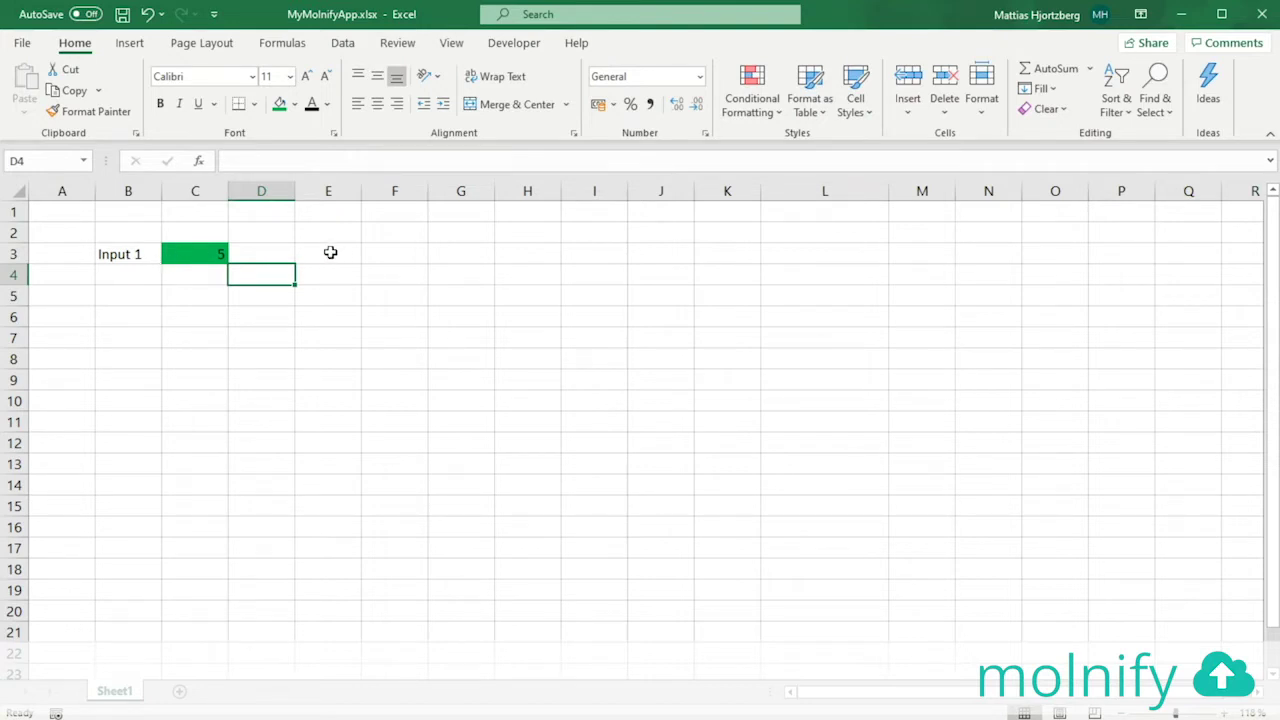
{"action": "left_click", "coordinate": [338, 253]}
{"action": "left_click_drag", "start_coordinate": [338, 253], "coordinate": [451, 249]}
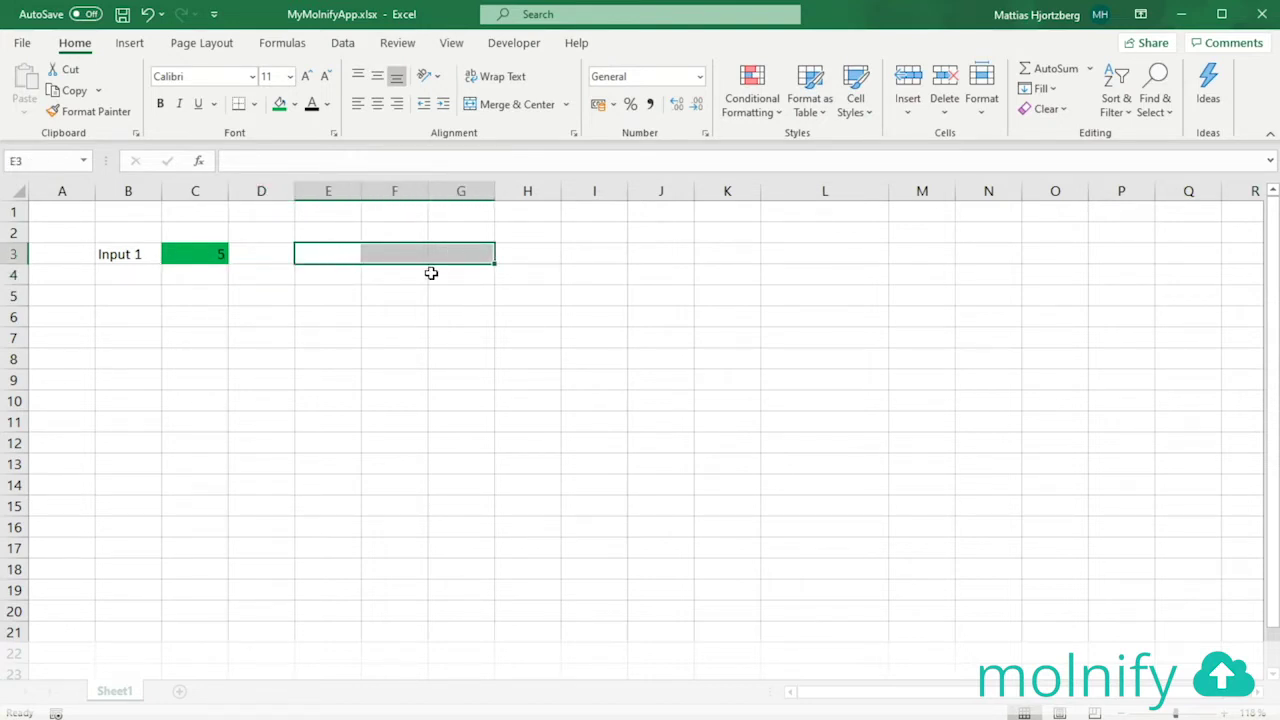
{"action": "left_click_drag", "start_coordinate": [126, 277], "coordinate": [266, 273]}
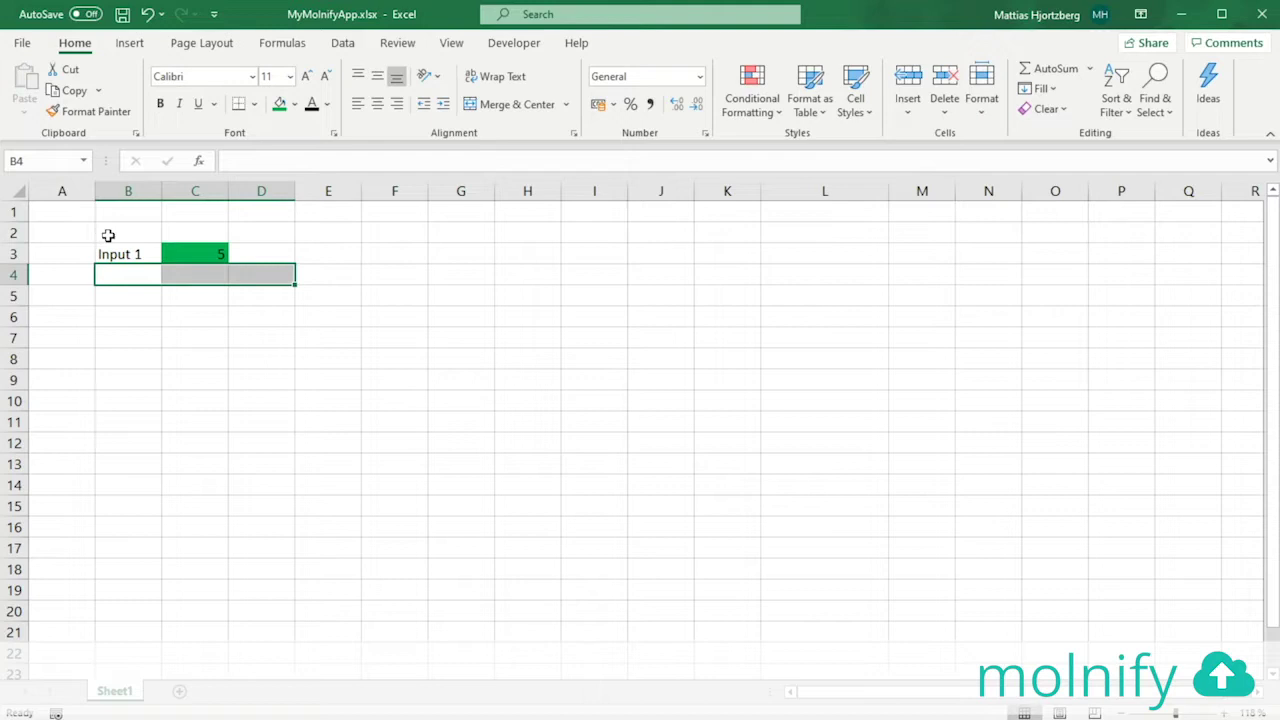
Enter the label "Input 2" in B4 and the value 10 in C4, and fill C4 with the same standard green
{"action": "left_click", "coordinate": [127, 277]}
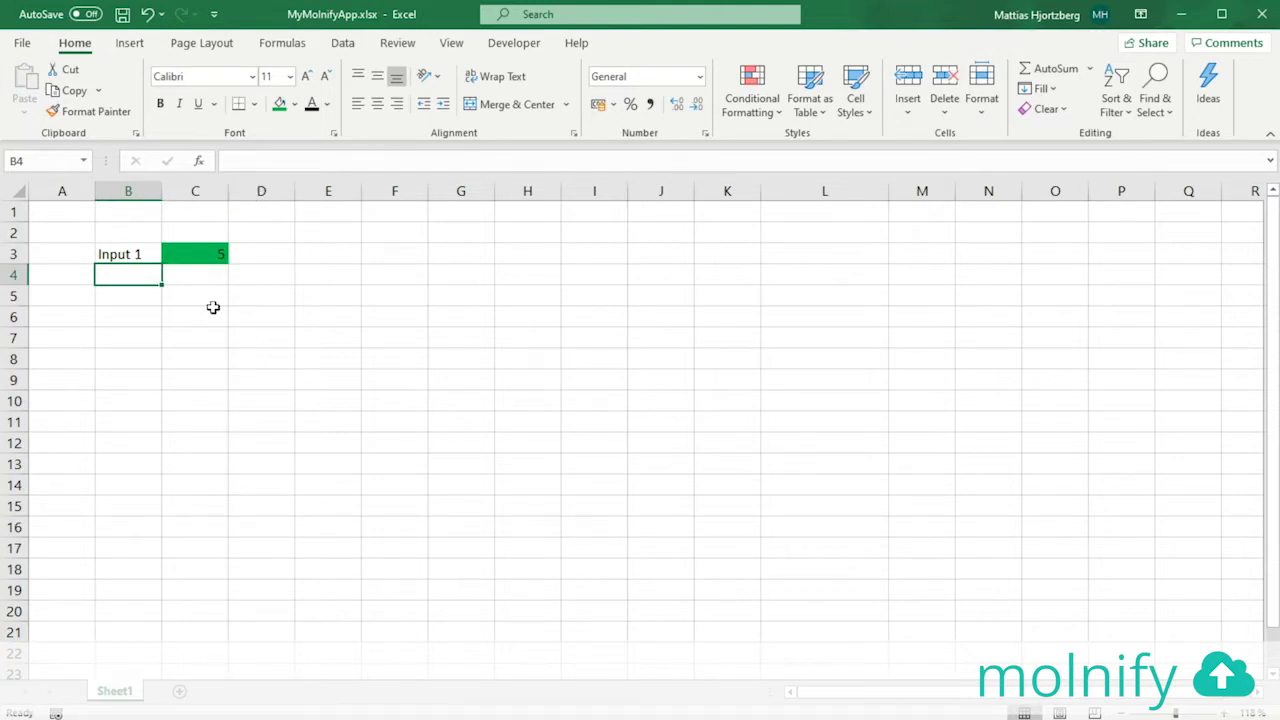
{"action": "type", "text": "Input 2"}
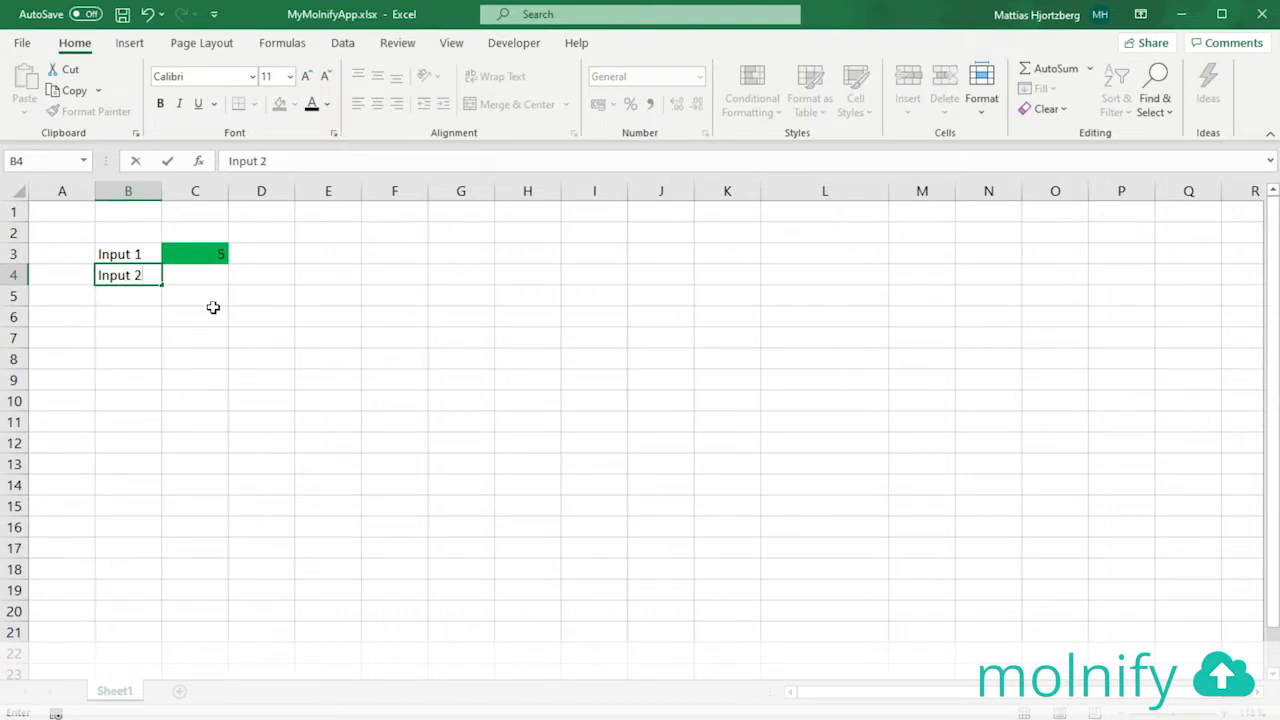
{"action": "key", "text": "Tab"}
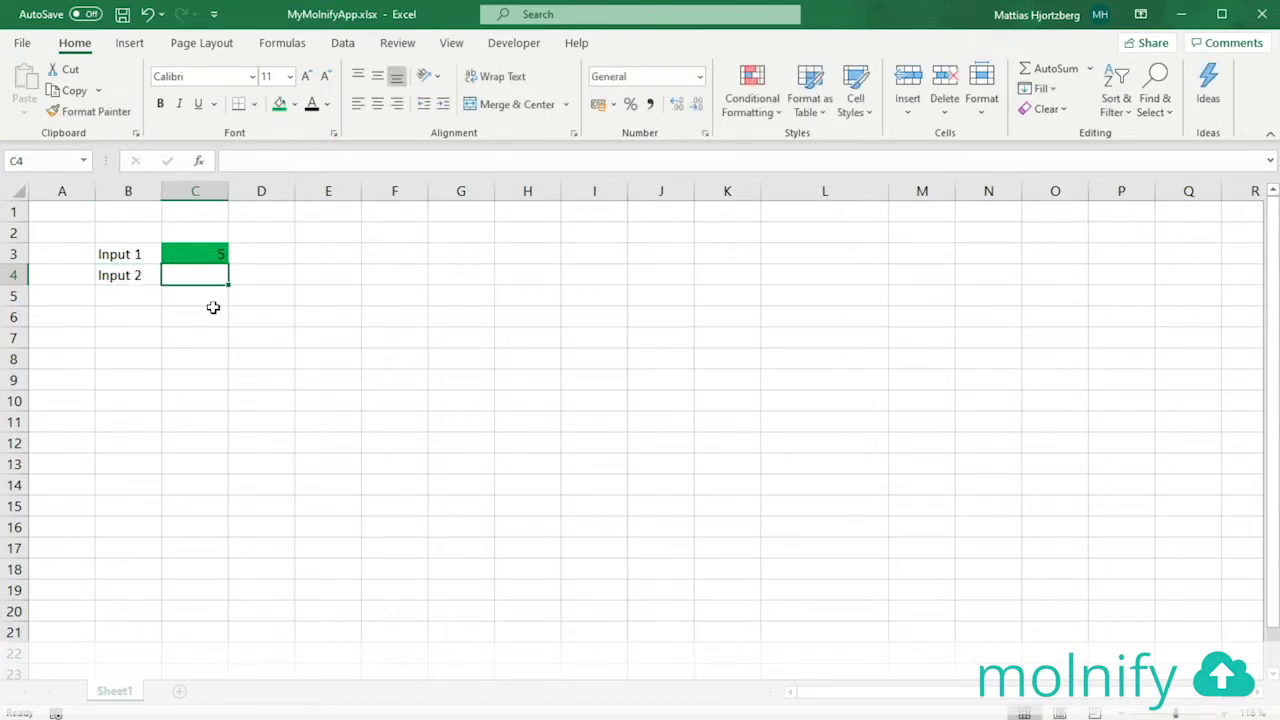
{"action": "type", "text": "10"}
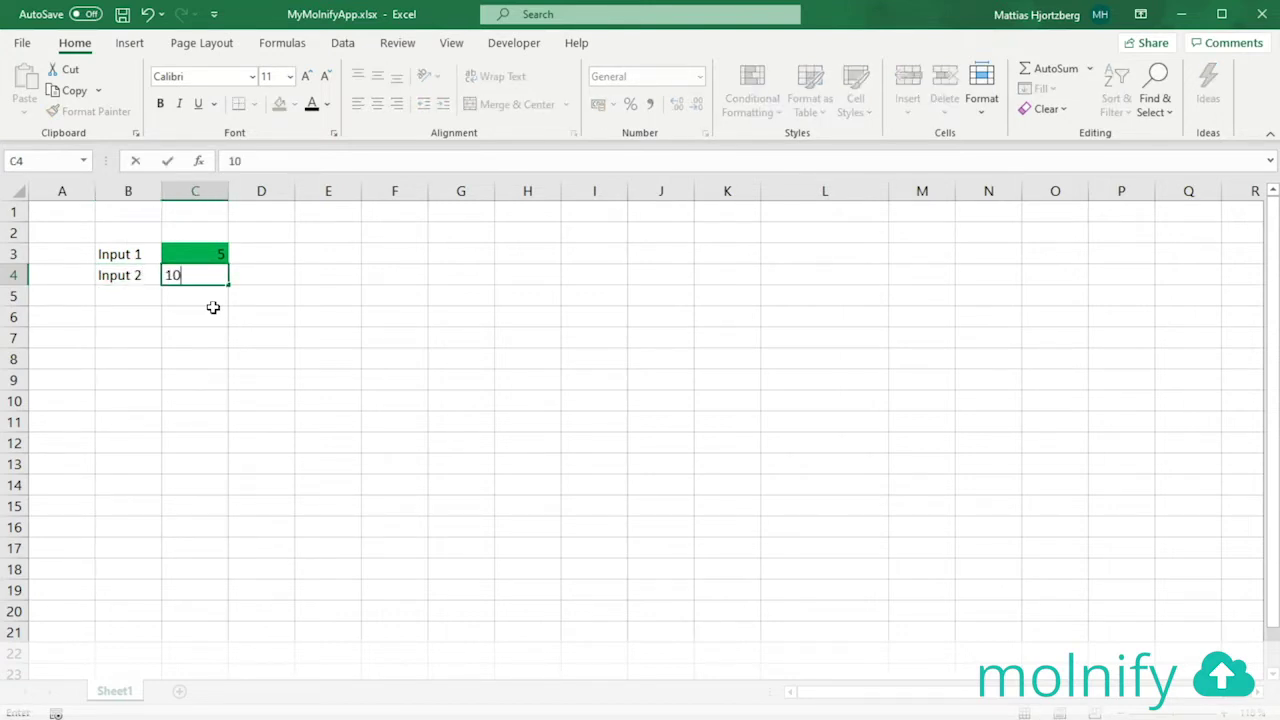
{"action": "key", "text": "Tab"}
{"action": "left_click", "coordinate": [205, 277]}
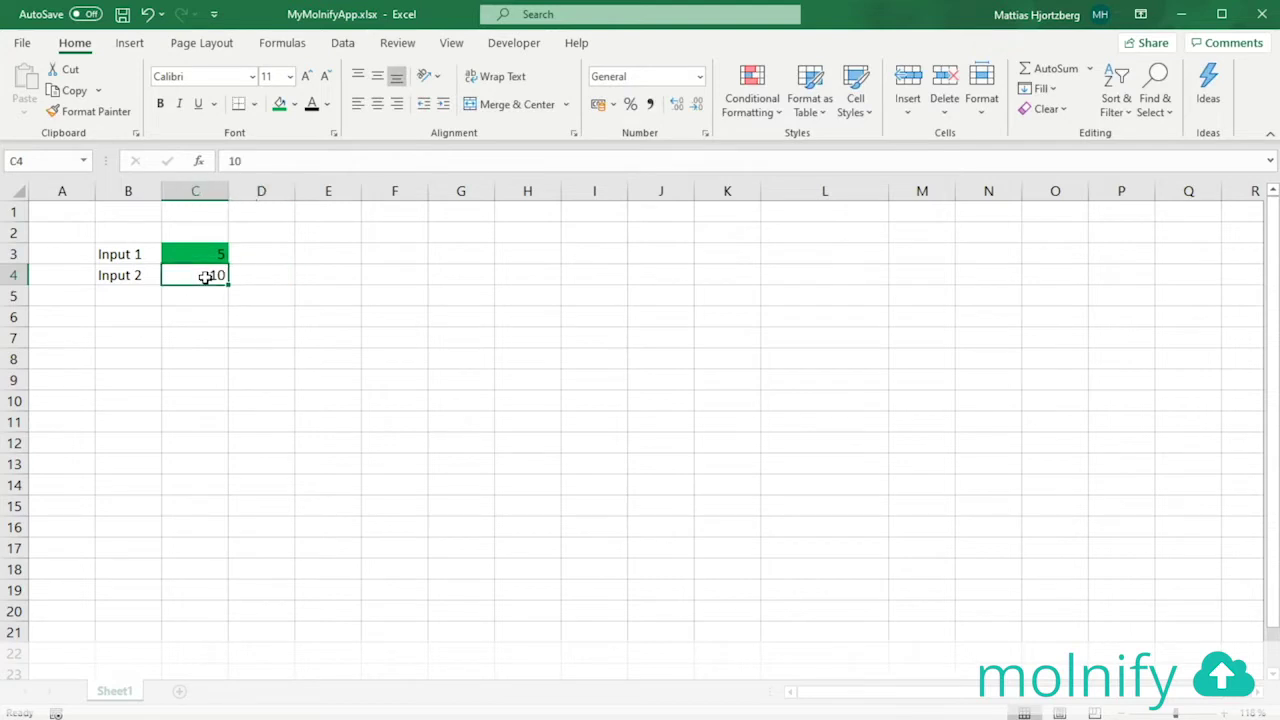
{"action": "left_click", "coordinate": [280, 105]}
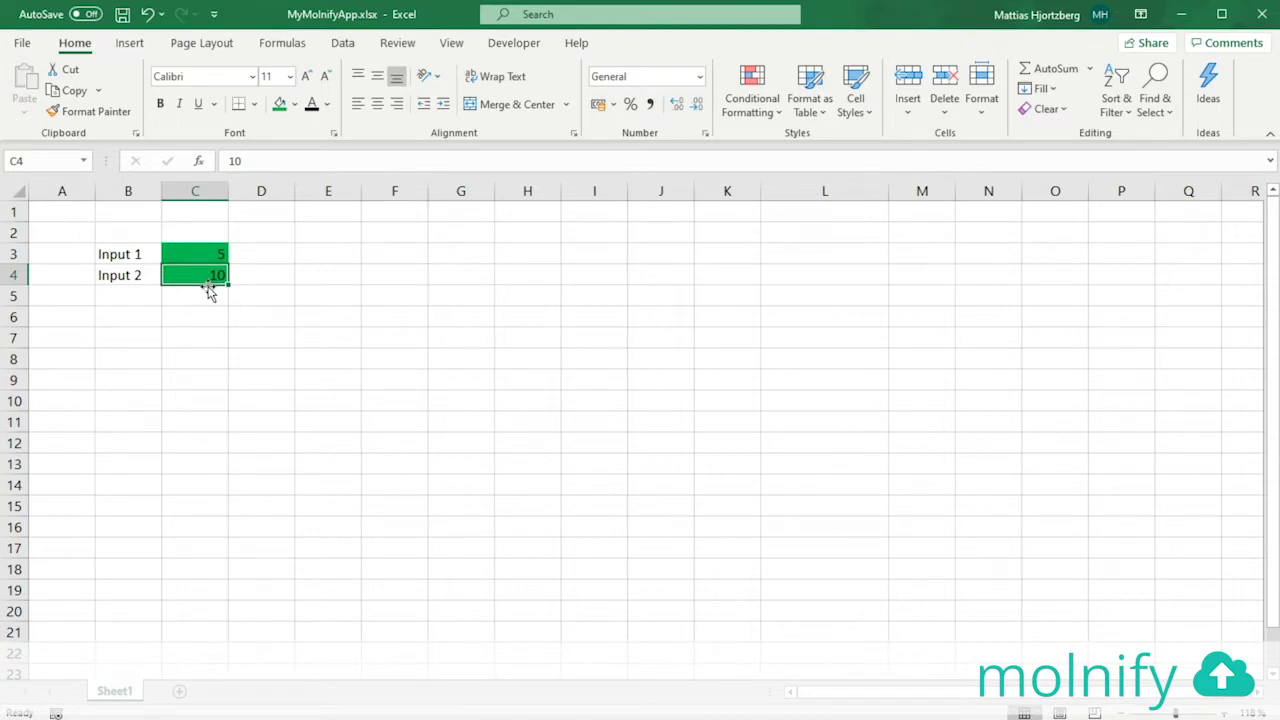
Enter the label "The result" in F3 and the formula =C3*C4 in G3 to multiply the two inputs
{"action": "left_click", "coordinate": [403, 252]}
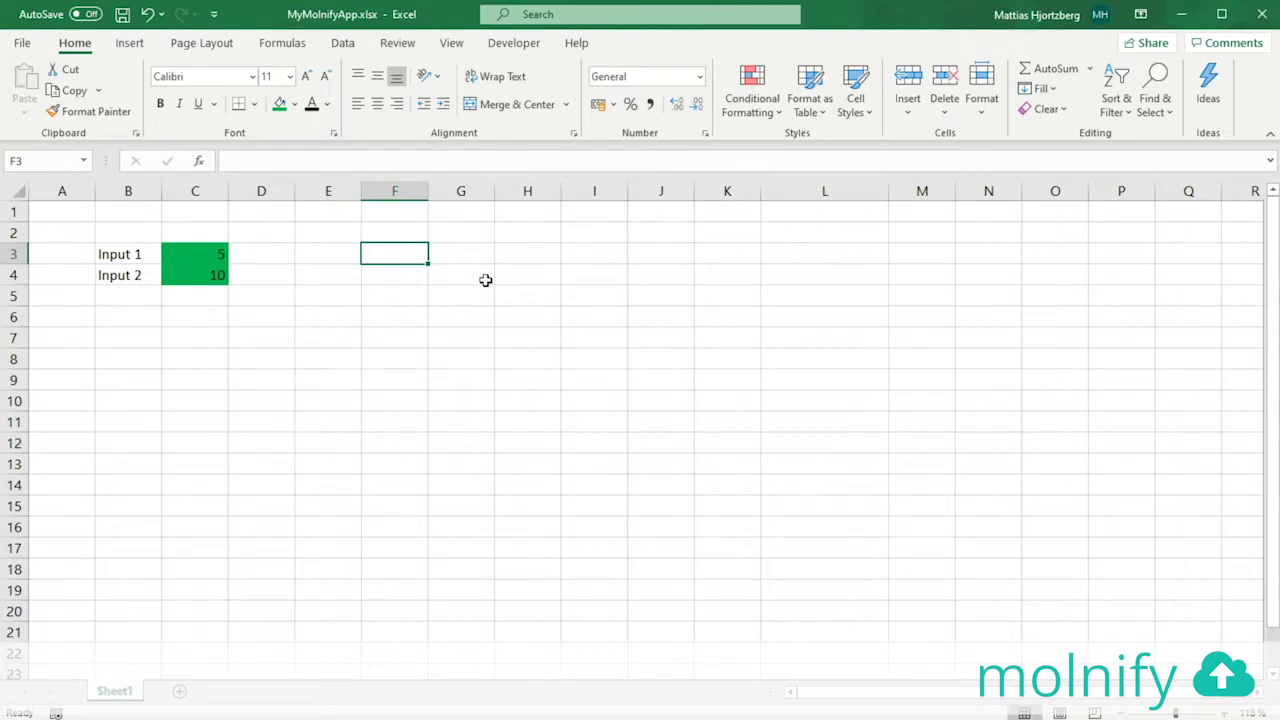
{"action": "type", "text": "Thr result"}
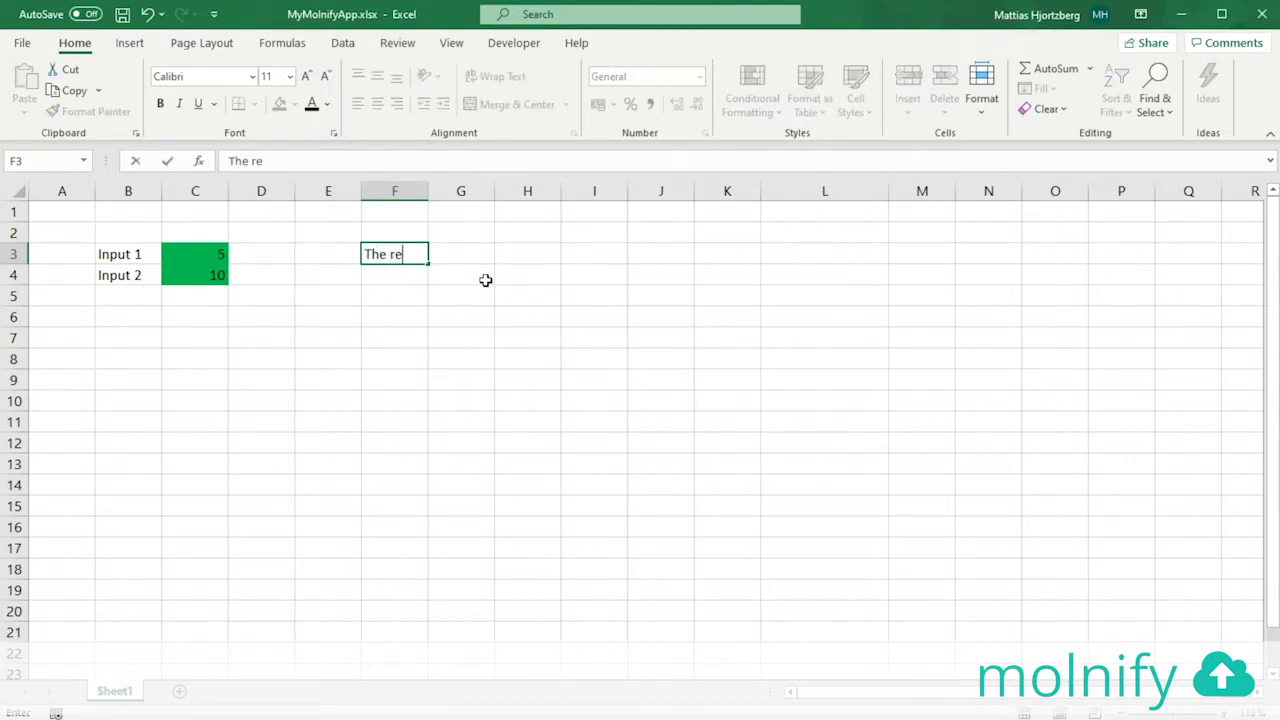
{"action": "key", "text": "Tab"}
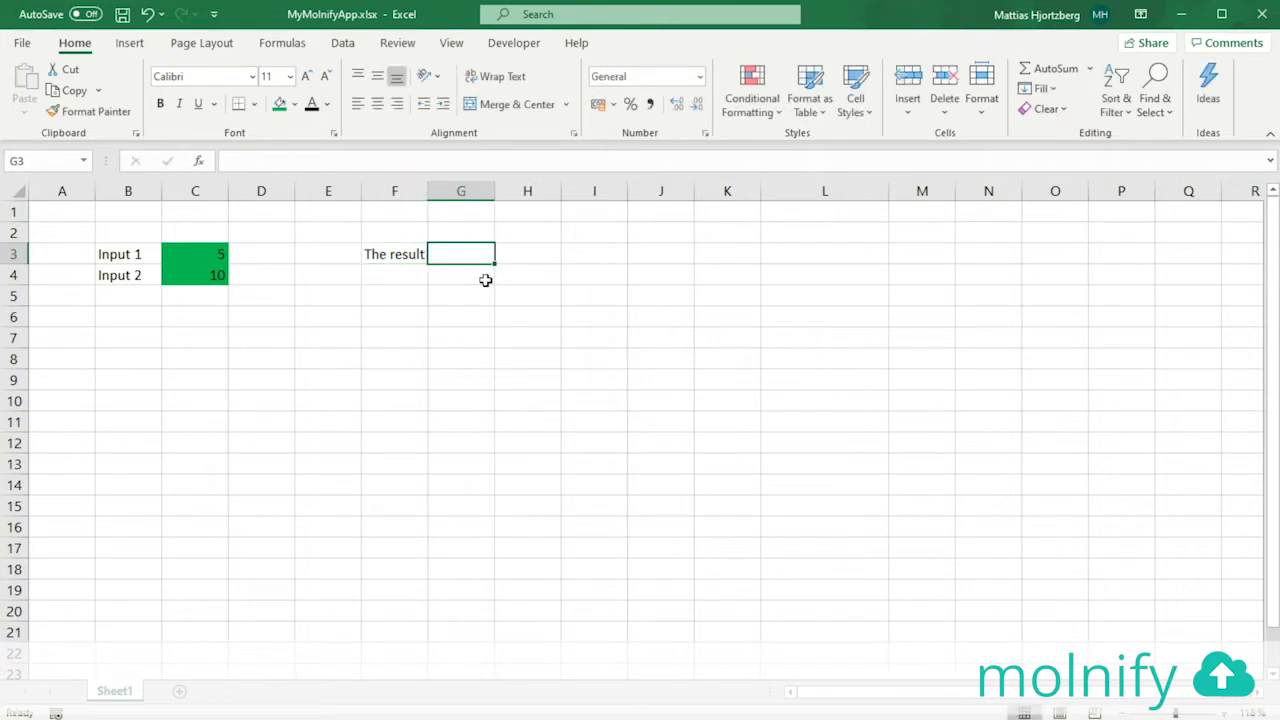
{"action": "type", "text": "="}
{"action": "left_click", "coordinate": [209, 251]}
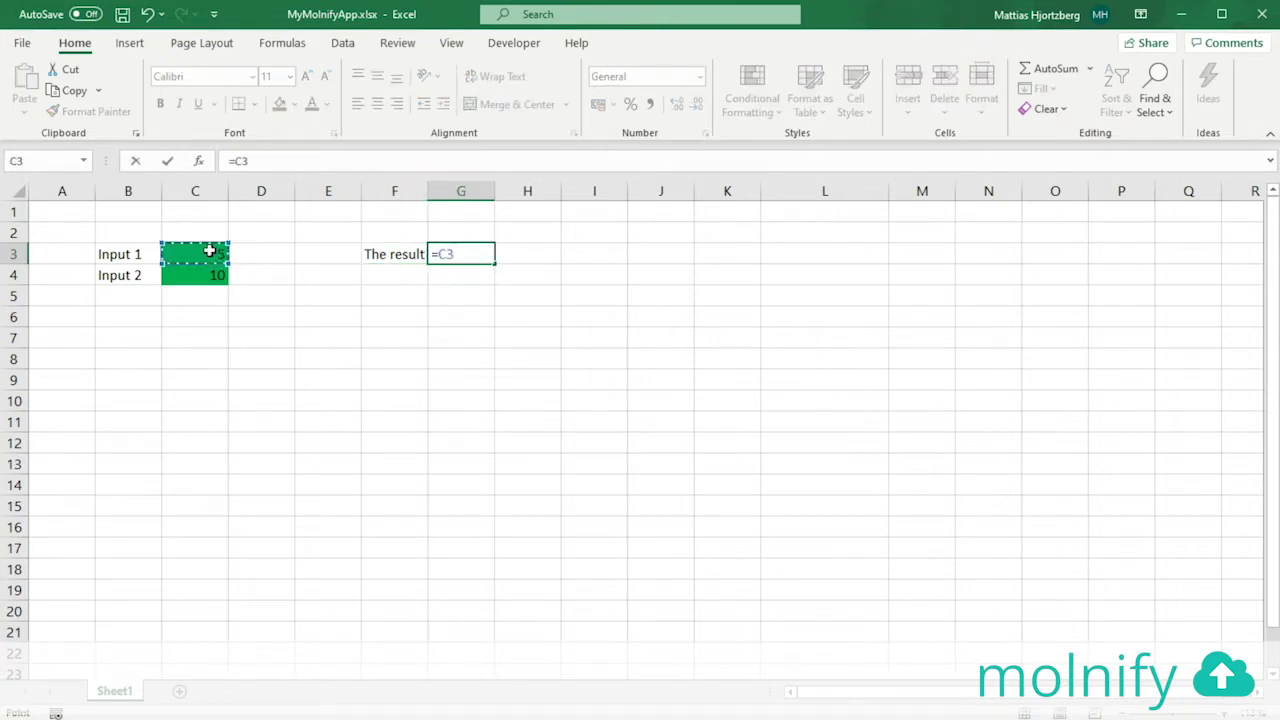
{"action": "type", "text": "*"}
{"action": "left_click", "coordinate": [215, 279]}
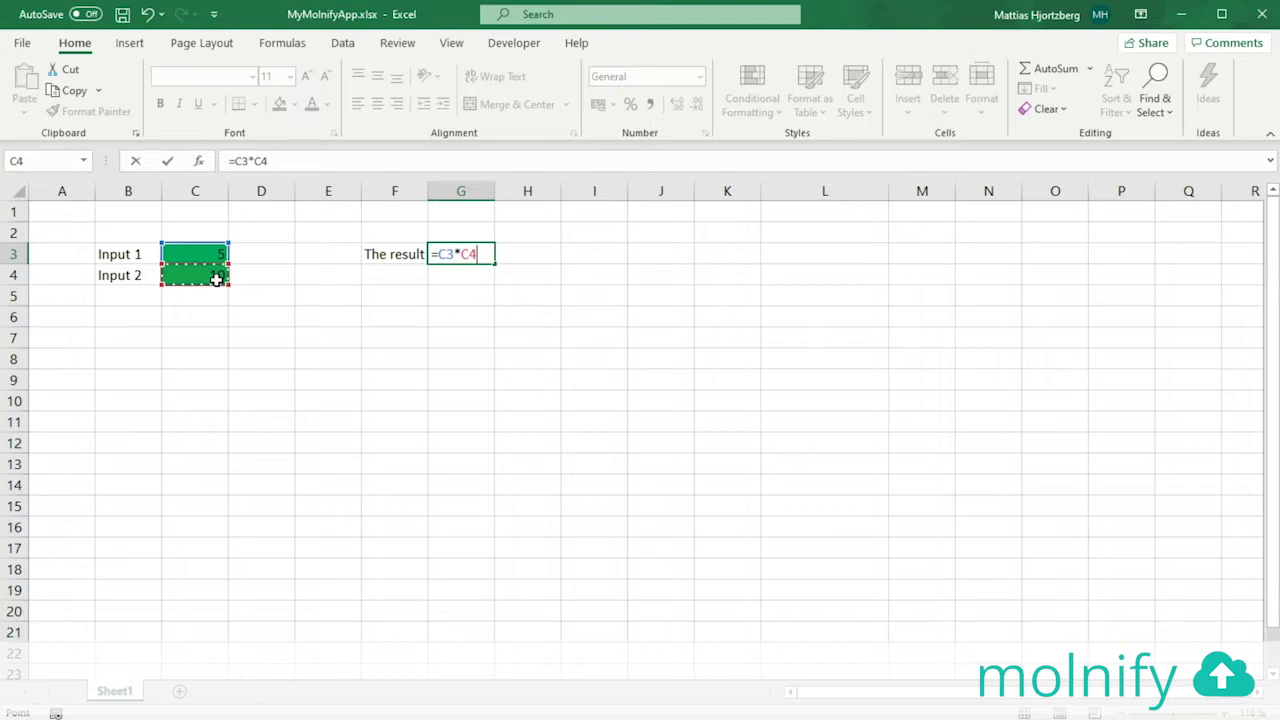
{"action": "key", "text": "Return"}
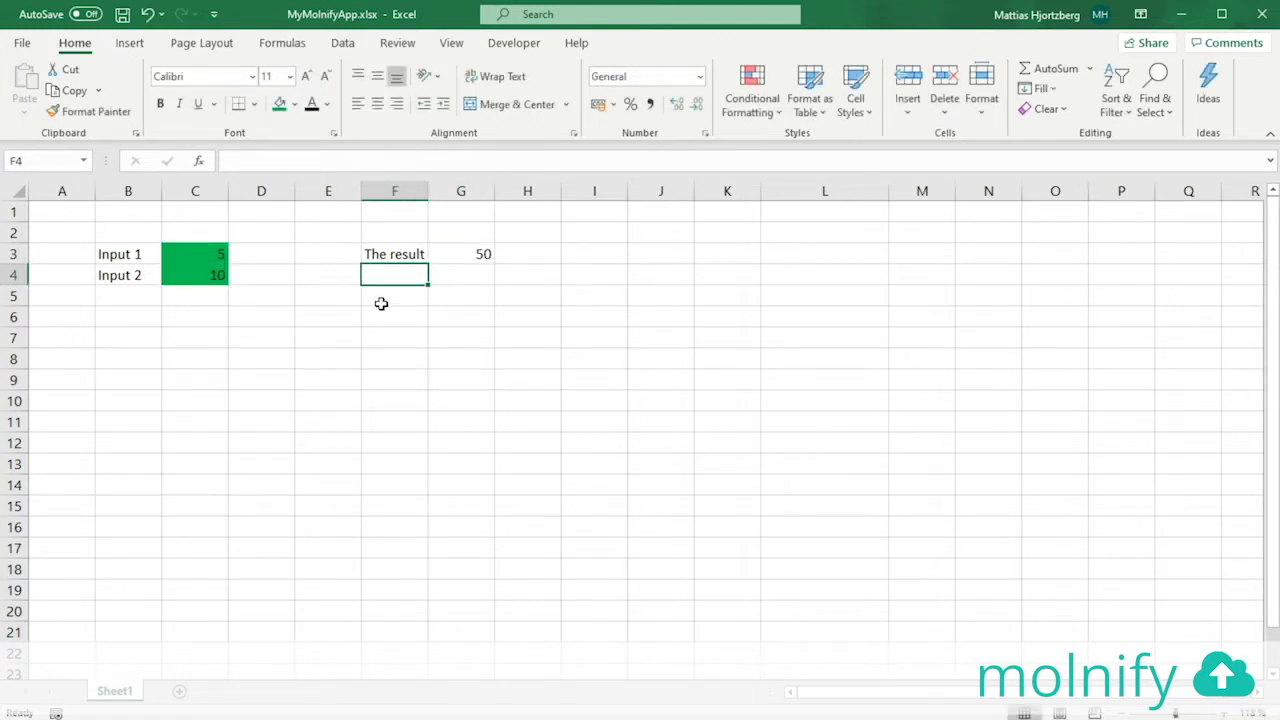
Fill the result cell G3 with the standard red color
{"action": "left_click", "coordinate": [469, 254]}
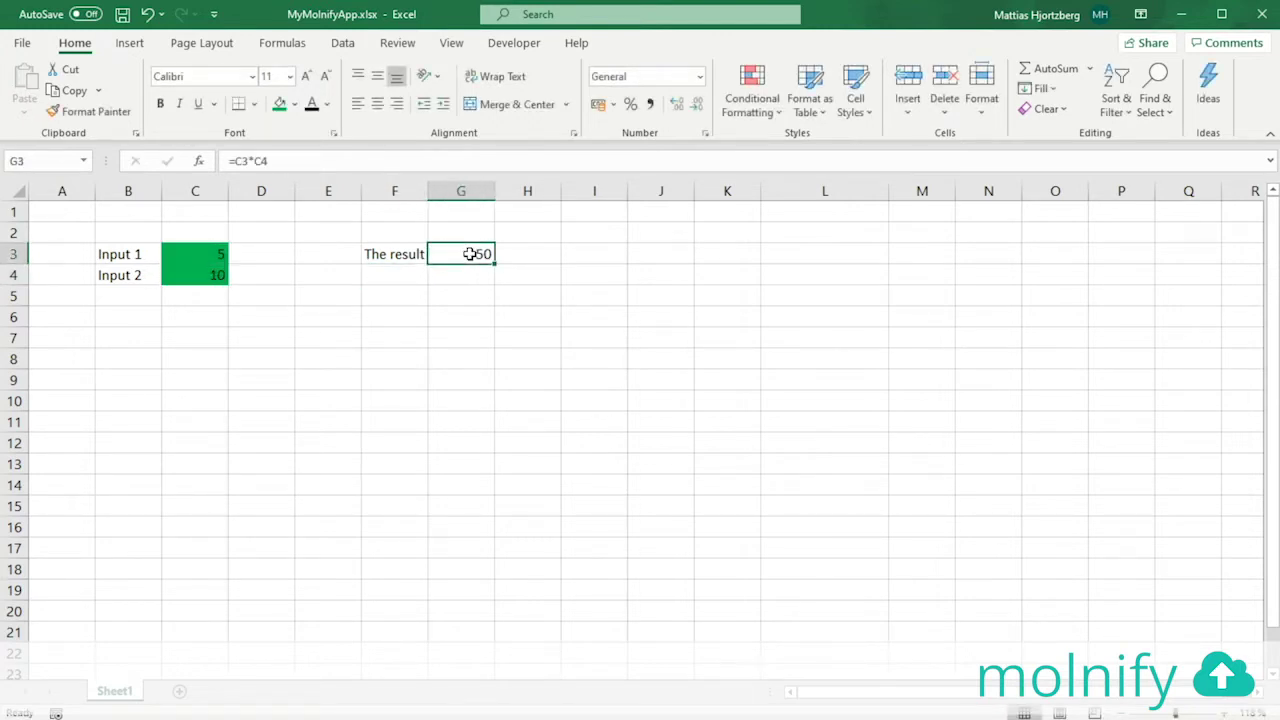
{"action": "left_click", "coordinate": [296, 105]}
{"action": "left_click", "coordinate": [293, 268]}
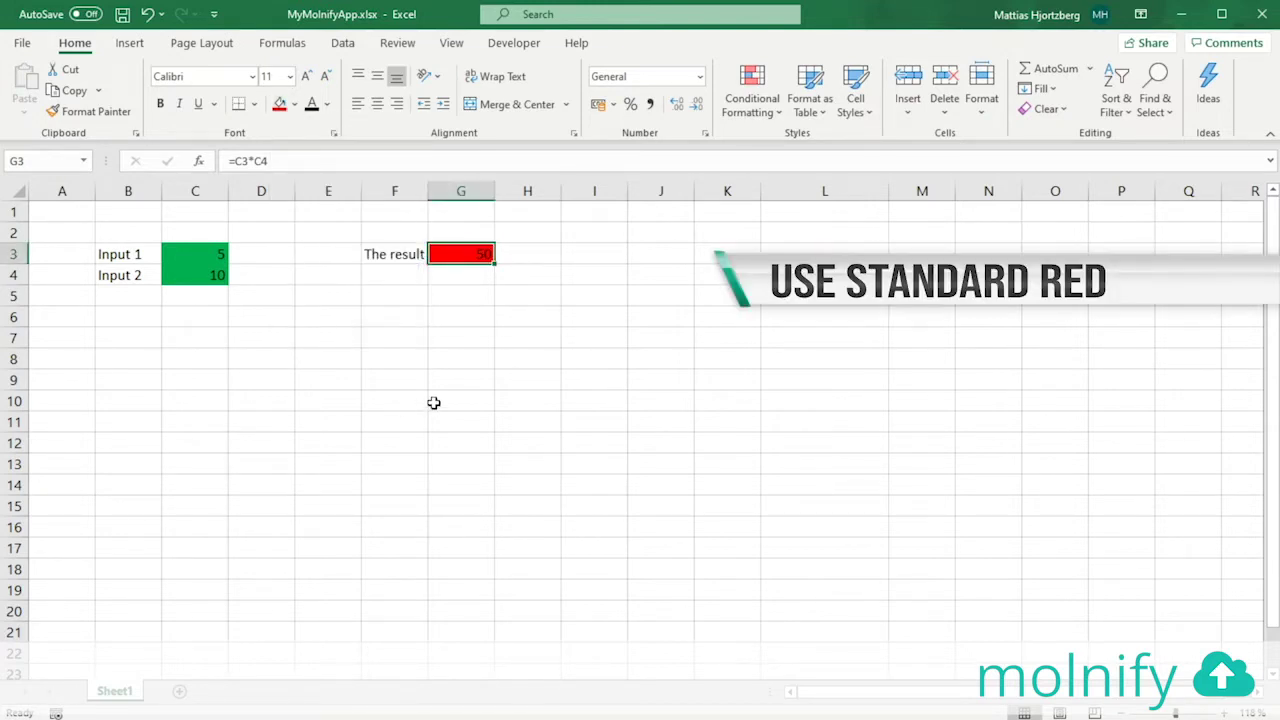
{"action": "left_click", "coordinate": [418, 360]}
{"action": "left_click", "coordinate": [421, 378]}
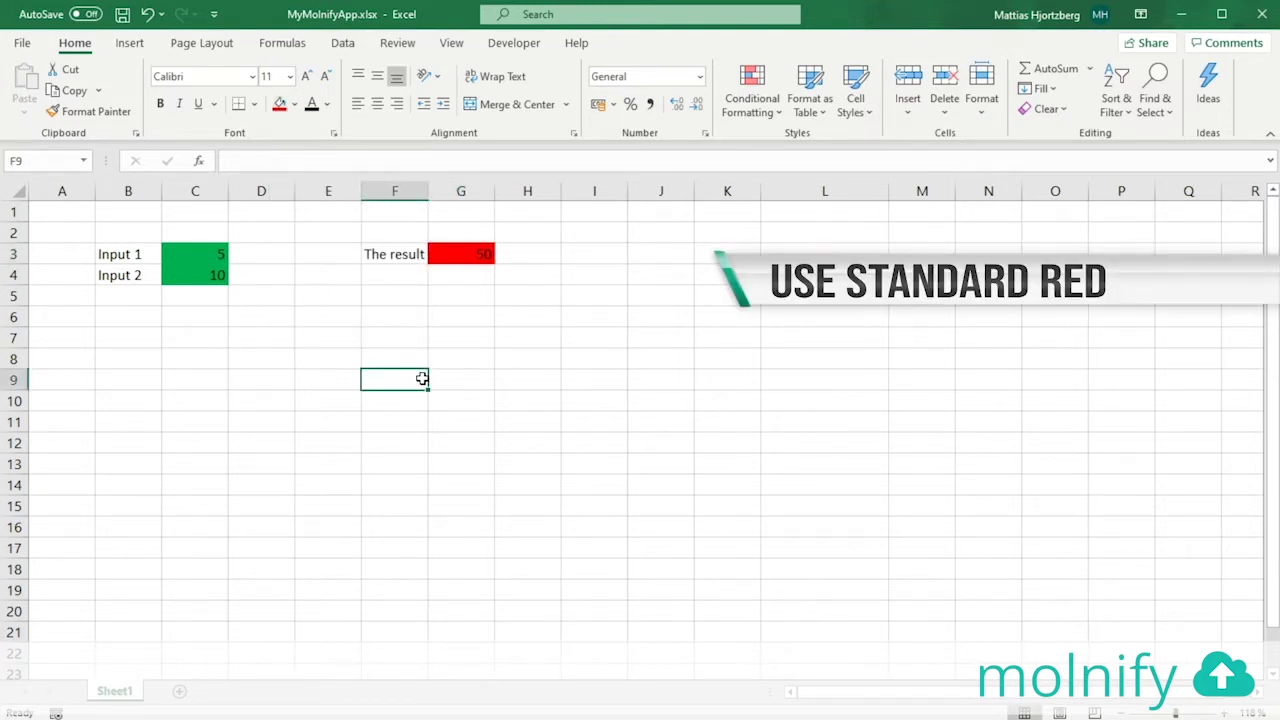
Enter the setting label "id" in J3 and the value "mymolnifyappeng" in K3
{"action": "left_click", "coordinate": [678, 256]}
{"action": "type", "text": "id"}
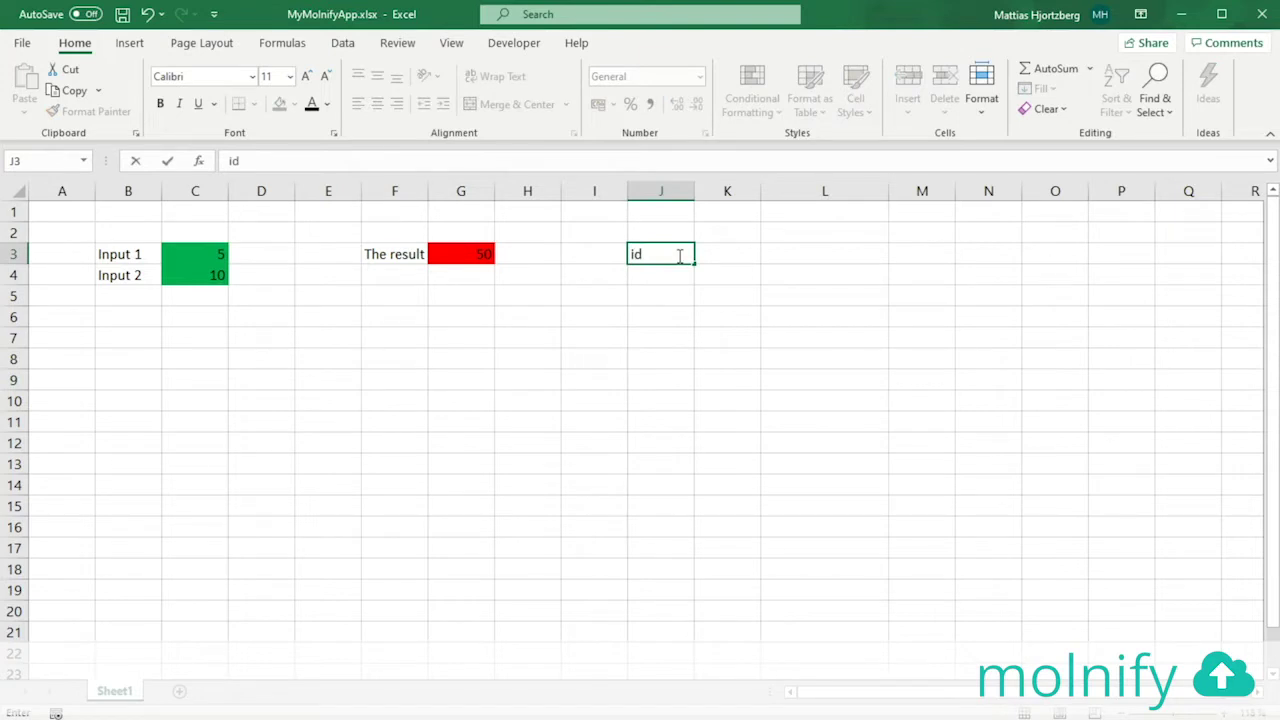
{"action": "key", "text": "Tab"}
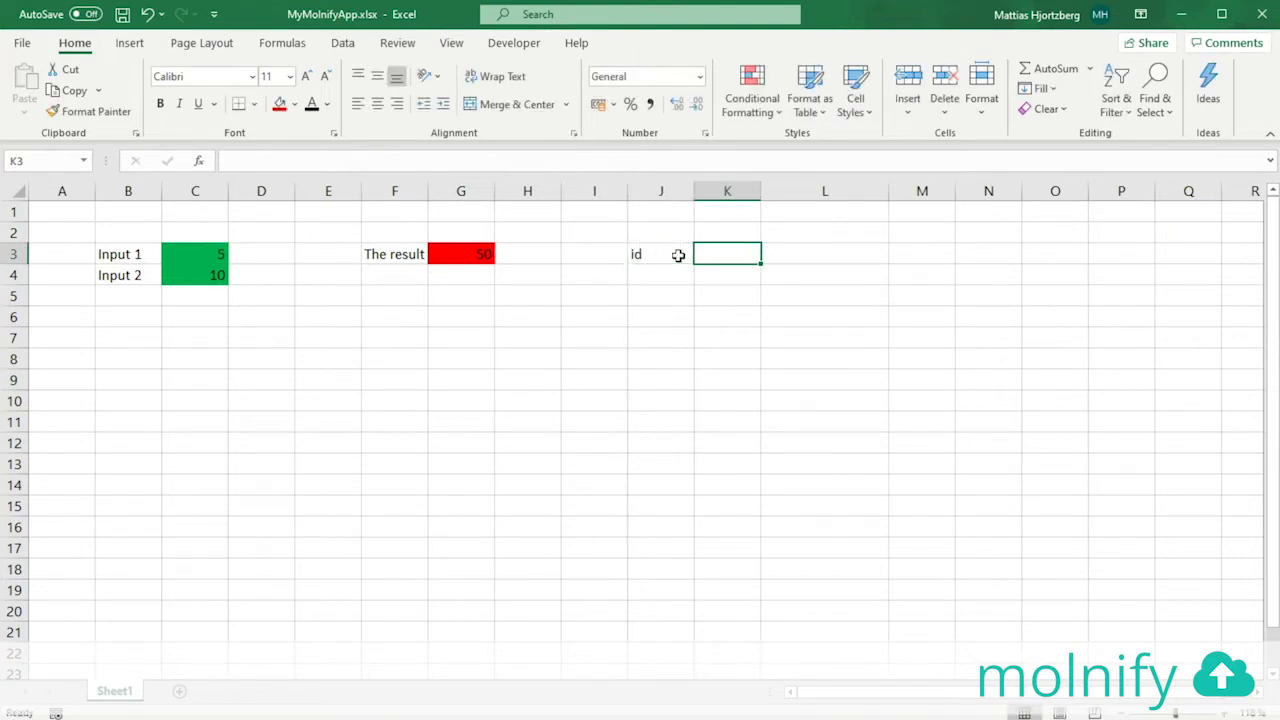
{"action": "type", "text": "mymolnify"}
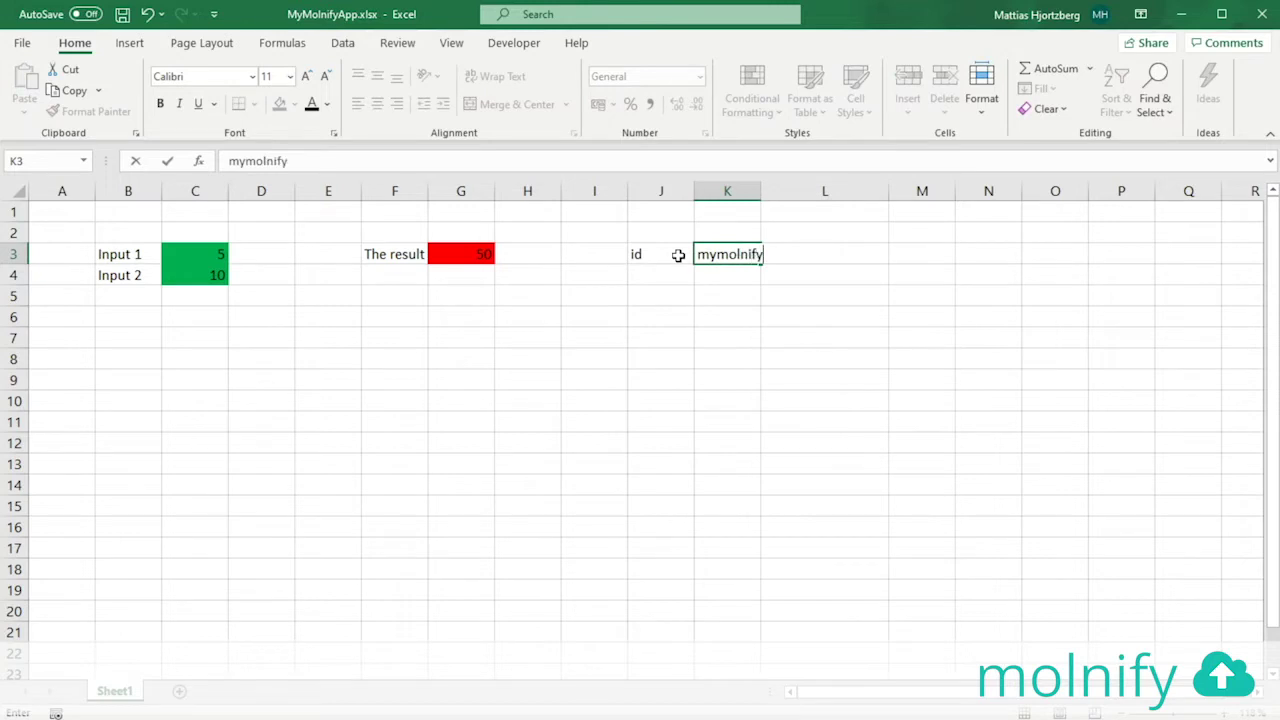
{"action": "type", "text": "appeng"}
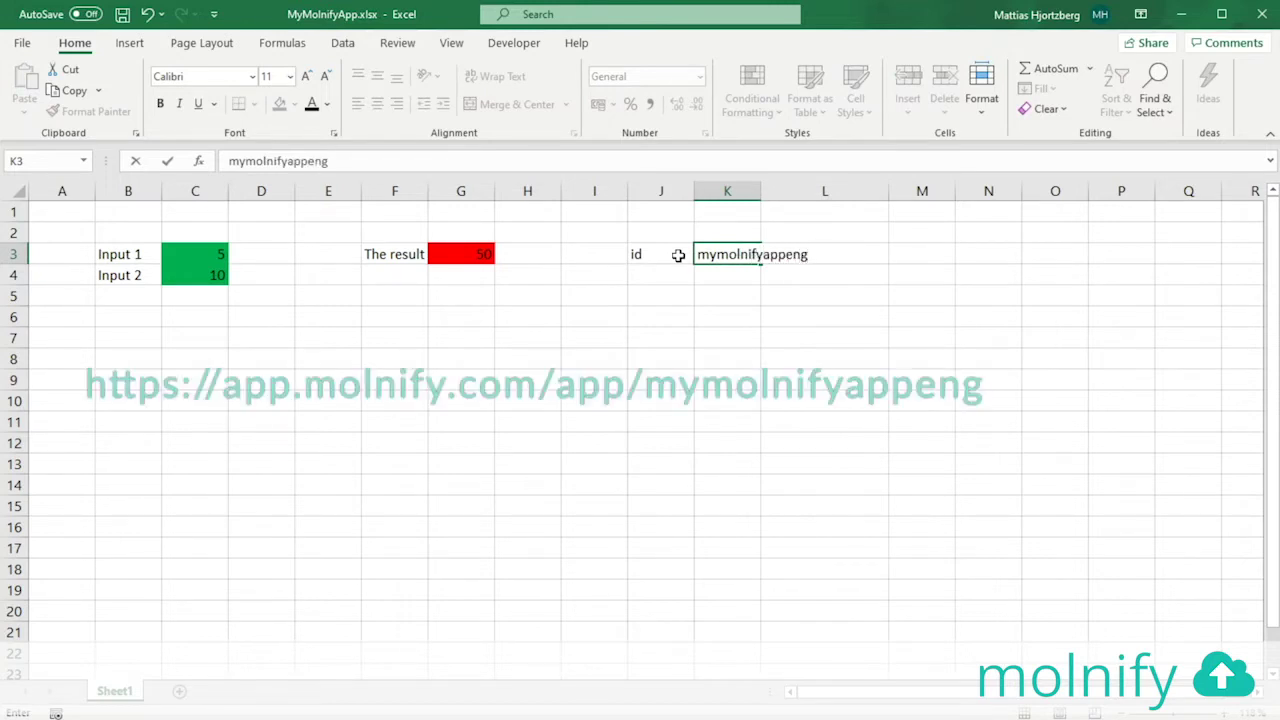
{"action": "key", "text": "Return"}
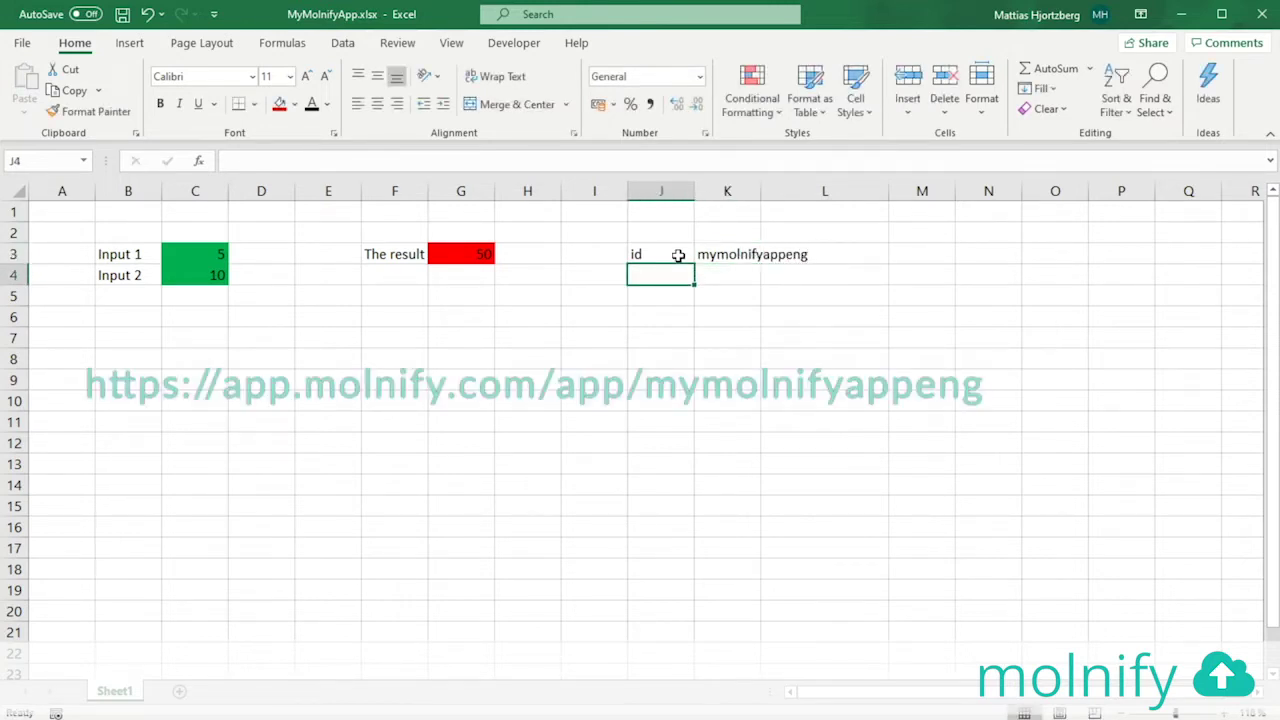
Enter the label "Name" in J4 and "My Molnify App" in K4, and widen column K to fit the text
{"action": "type", "text": "Name"}
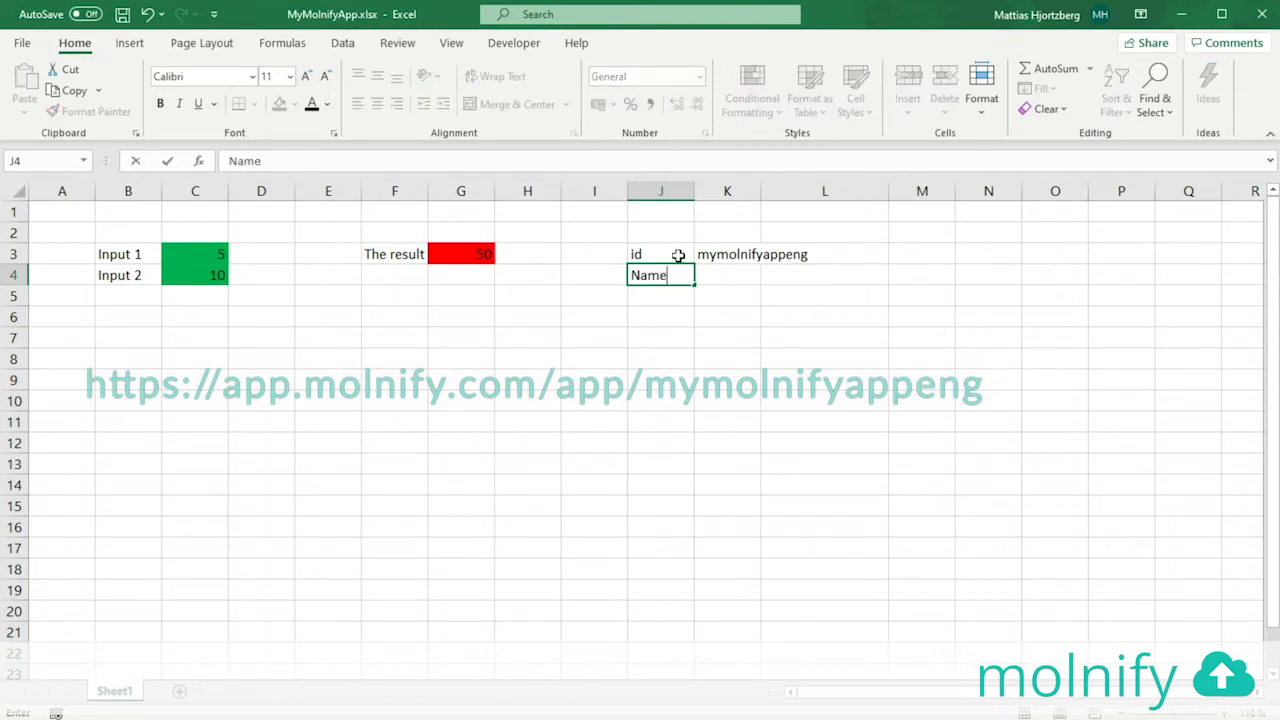
{"action": "key", "text": "Tab"}
{"action": "type", "text": "My "}
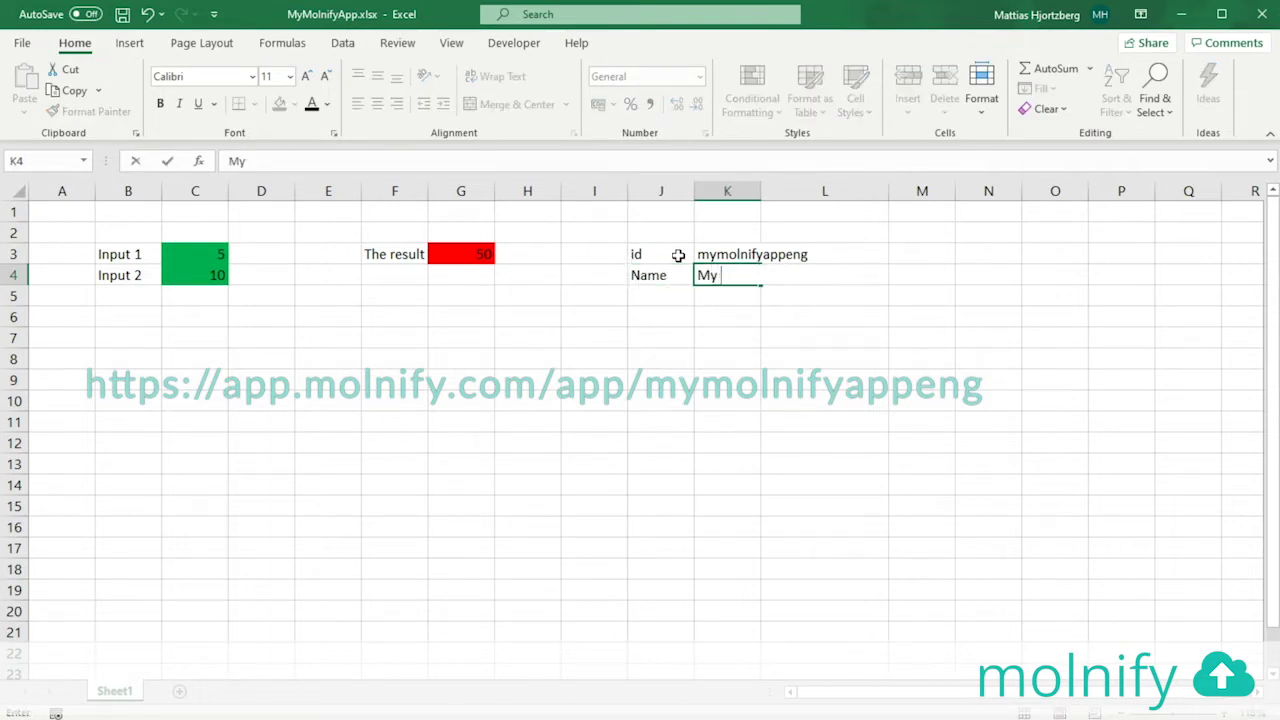
{"action": "type", "text": "Molnify App"}
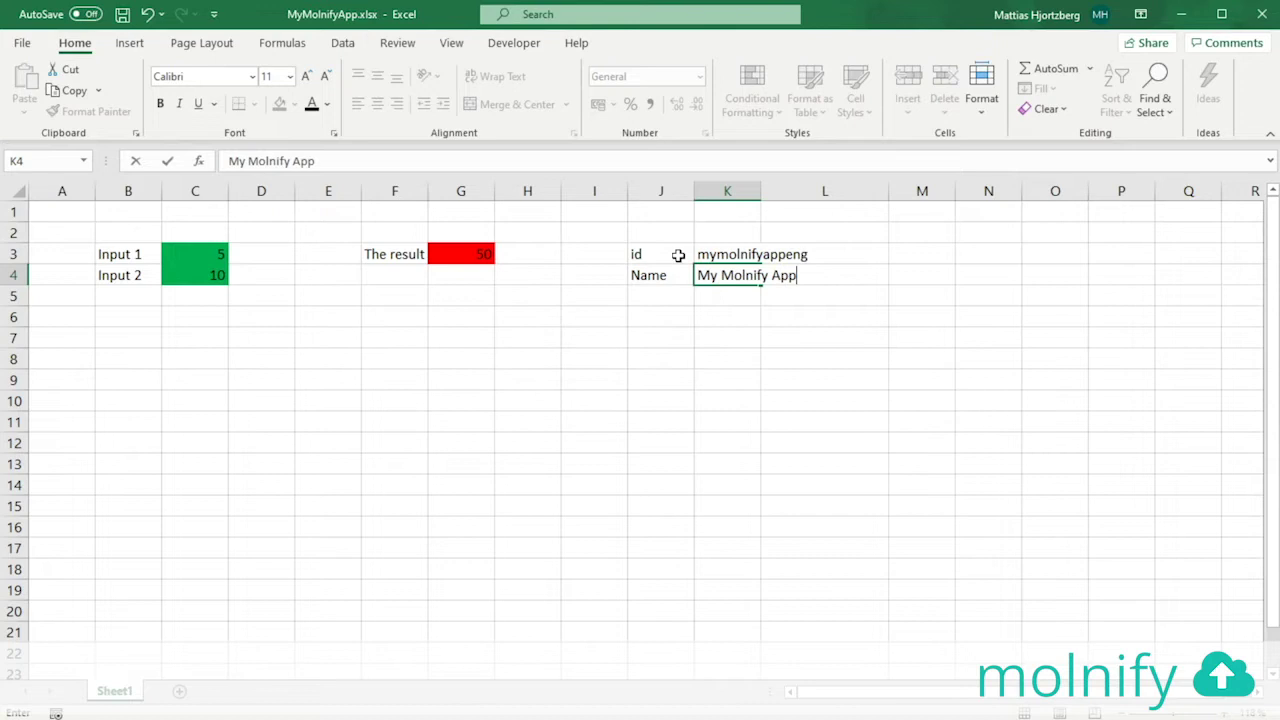
{"action": "key", "text": "Return"}
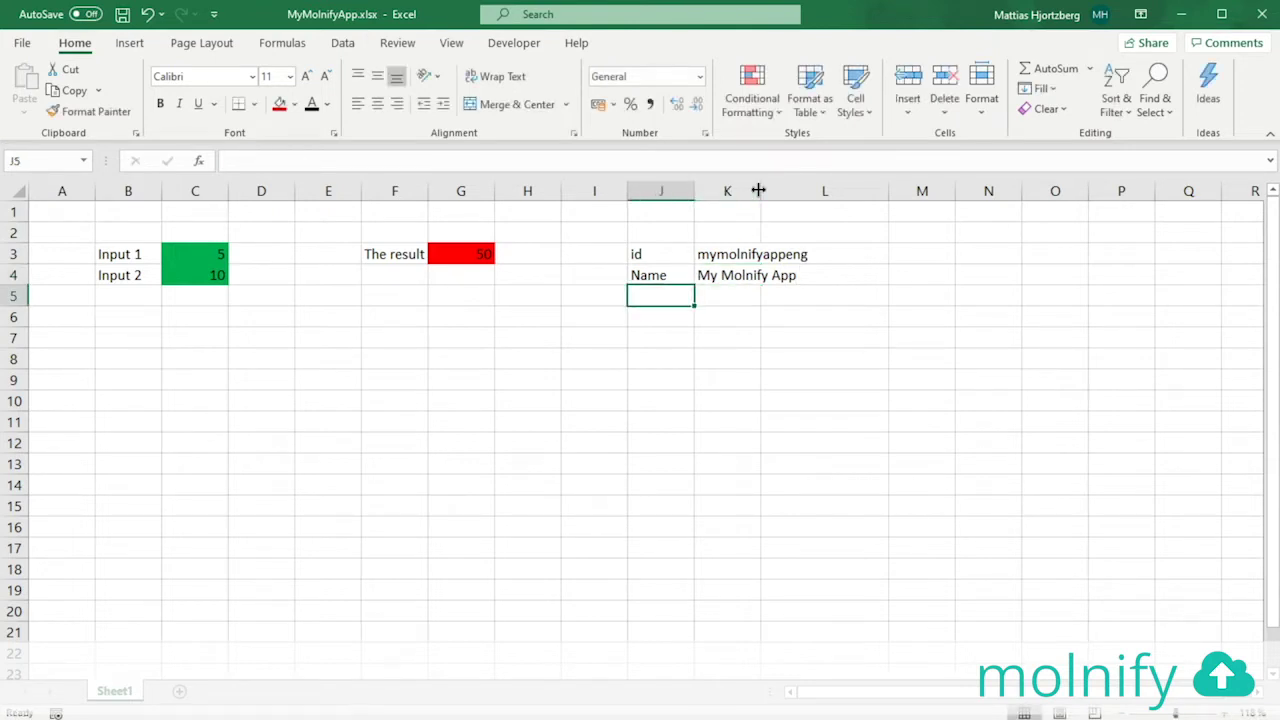
{"action": "left_click_drag", "start_coordinate": [761, 190], "coordinate": [831, 190]}
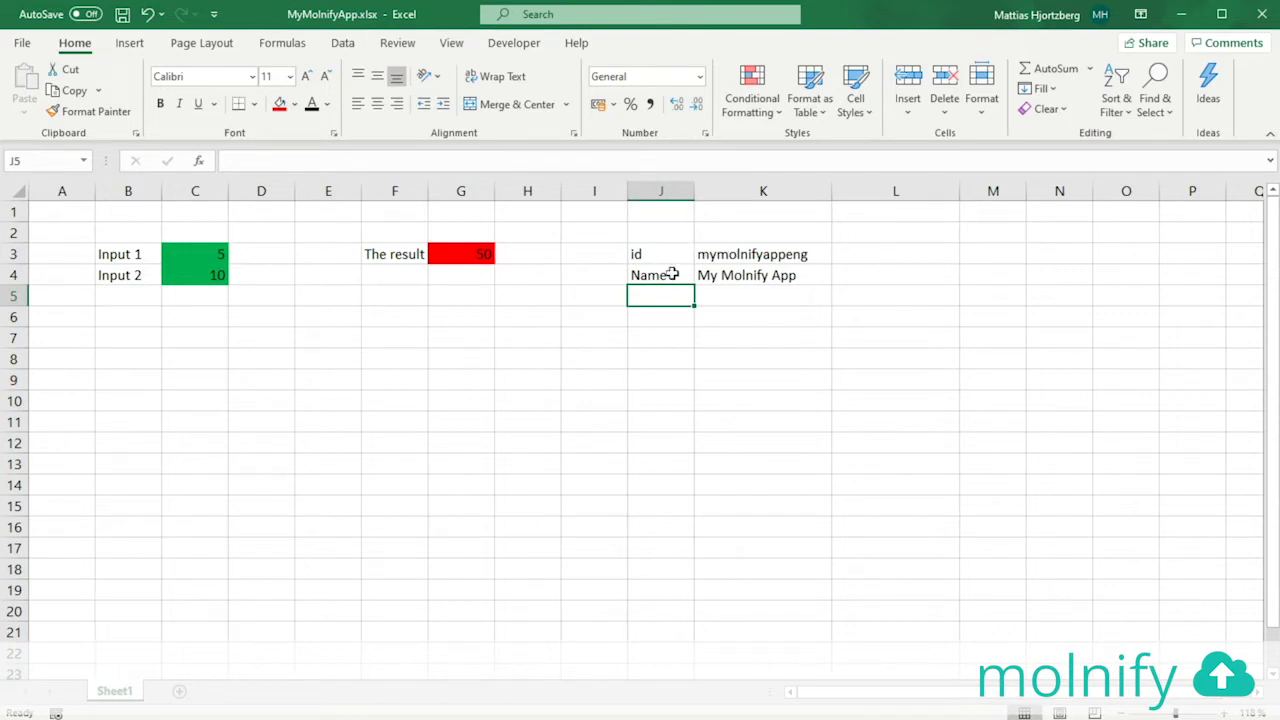
Fill the settings cells J3:K4 with standard purple, set their font color to white, and save the workbook
{"action": "left_click_drag", "start_coordinate": [672, 256], "coordinate": [744, 272]}
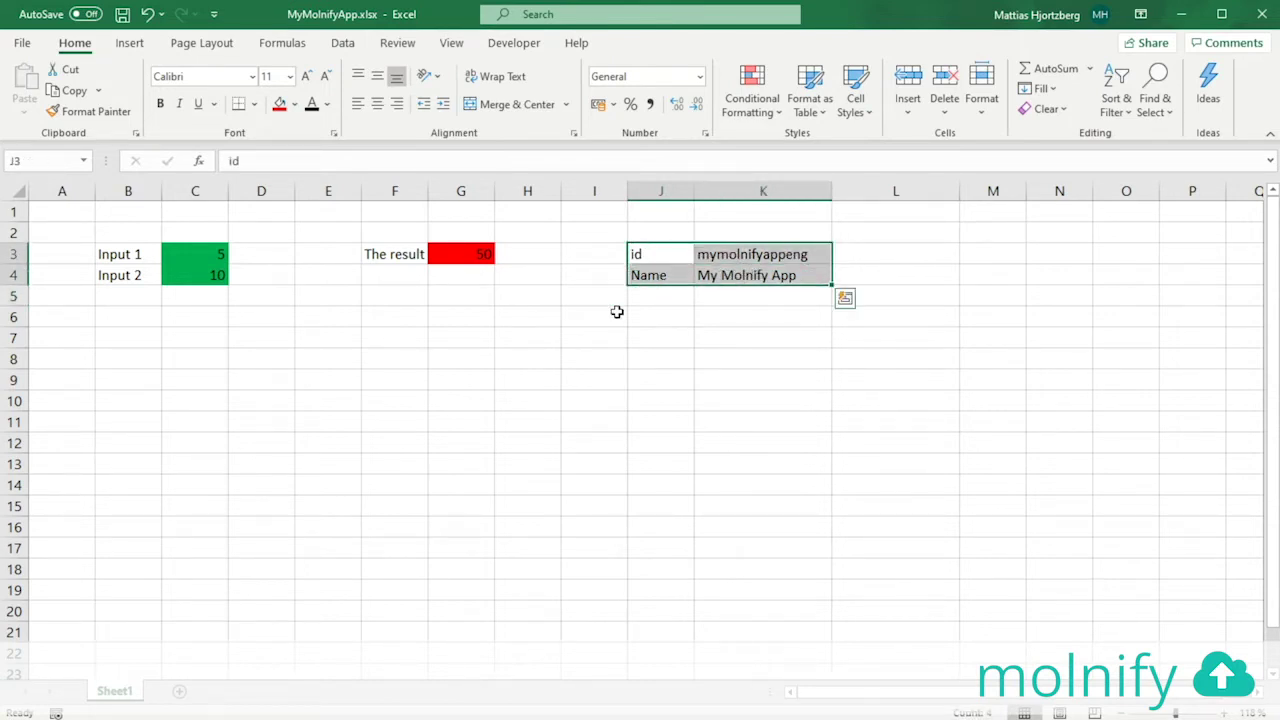
{"action": "left_click", "coordinate": [294, 104]}
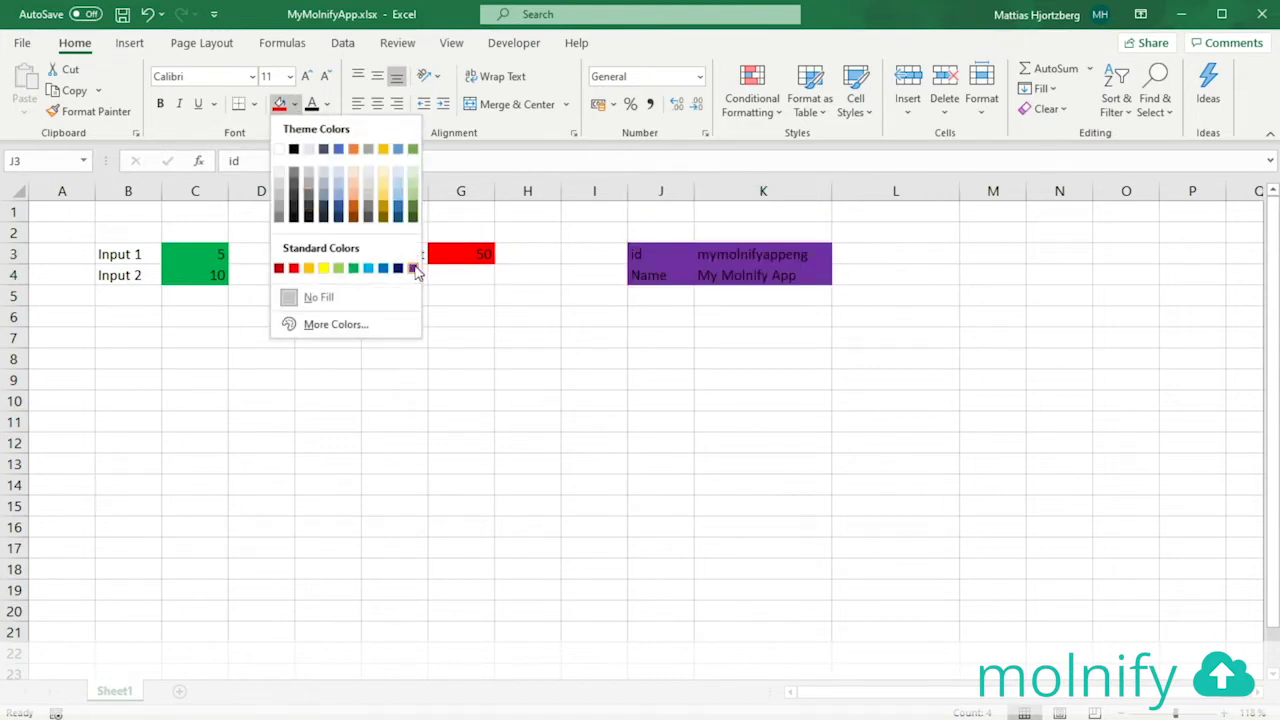
{"action": "left_click", "coordinate": [413, 268]}
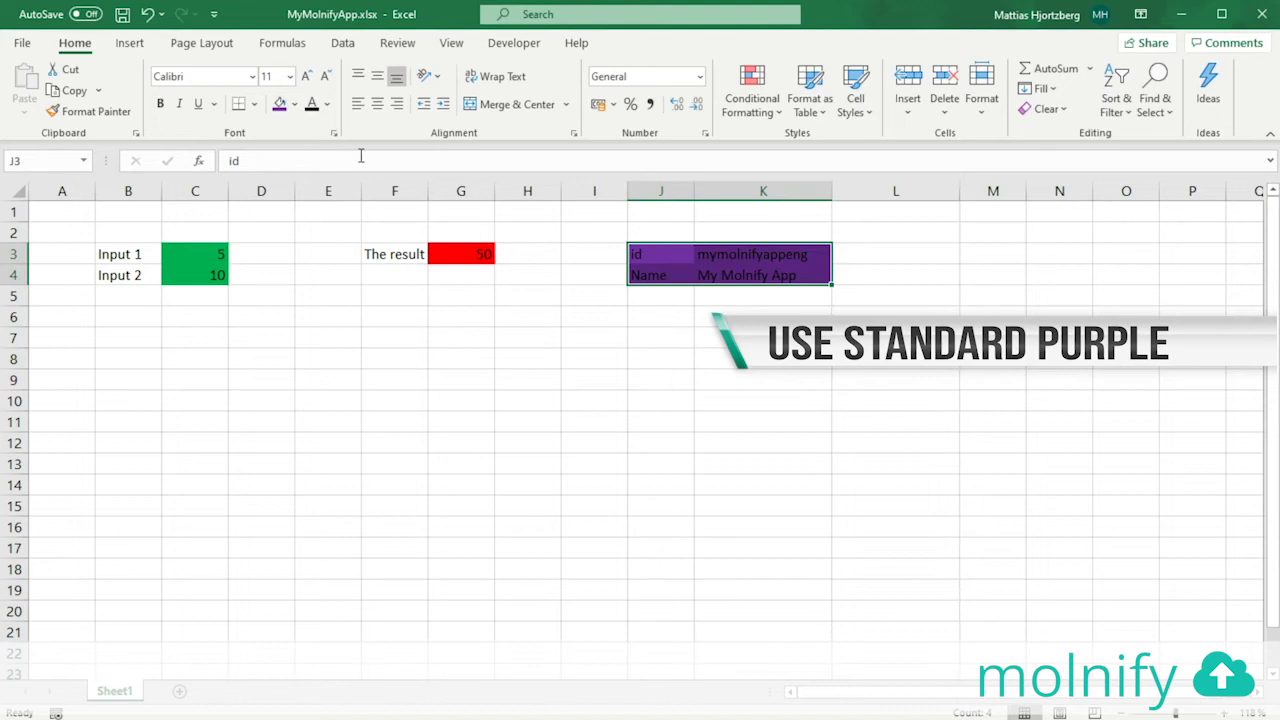
{"action": "left_click", "coordinate": [327, 104]}
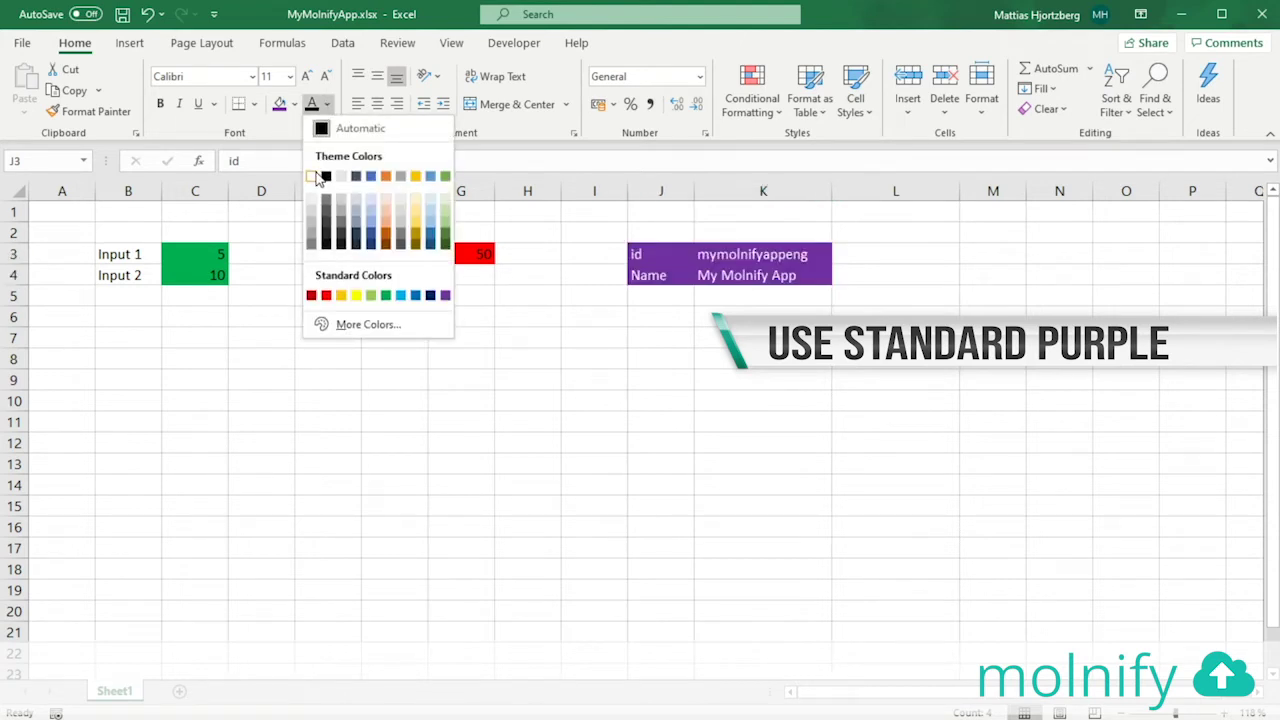
{"action": "left_click", "coordinate": [318, 177]}
{"action": "left_click", "coordinate": [757, 352]}
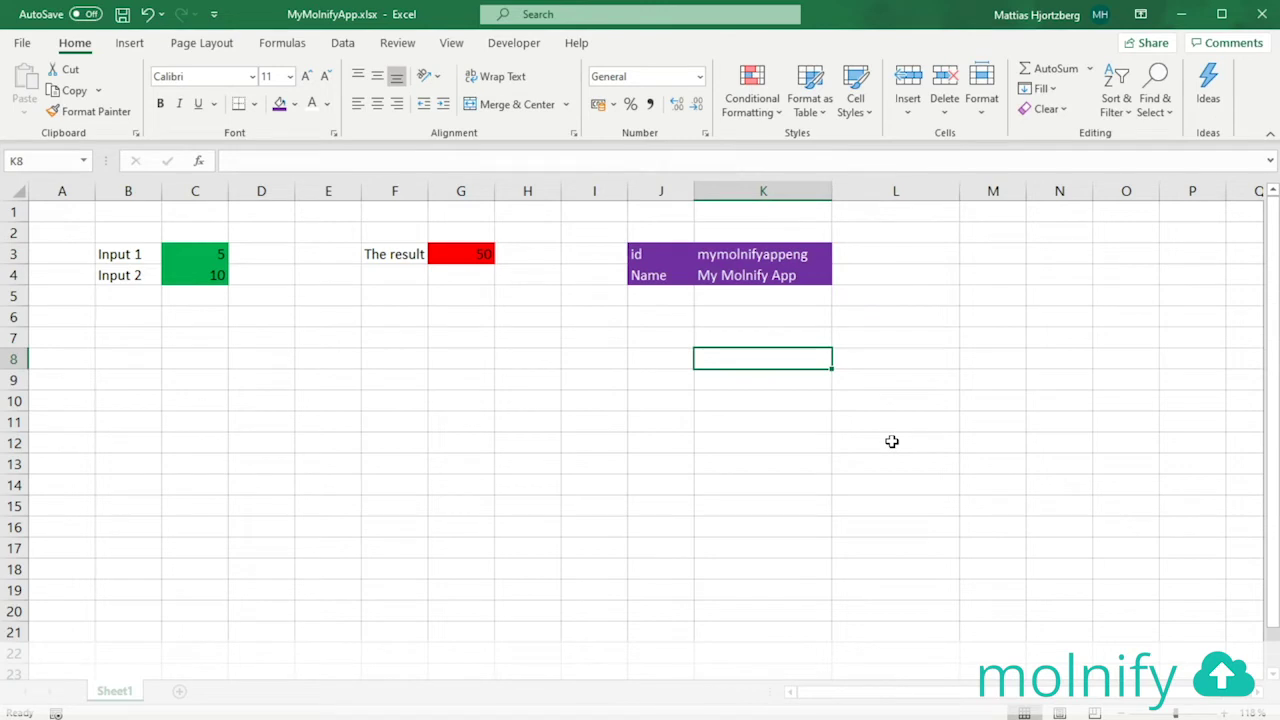
{"action": "key", "text": "ctrl+s"}
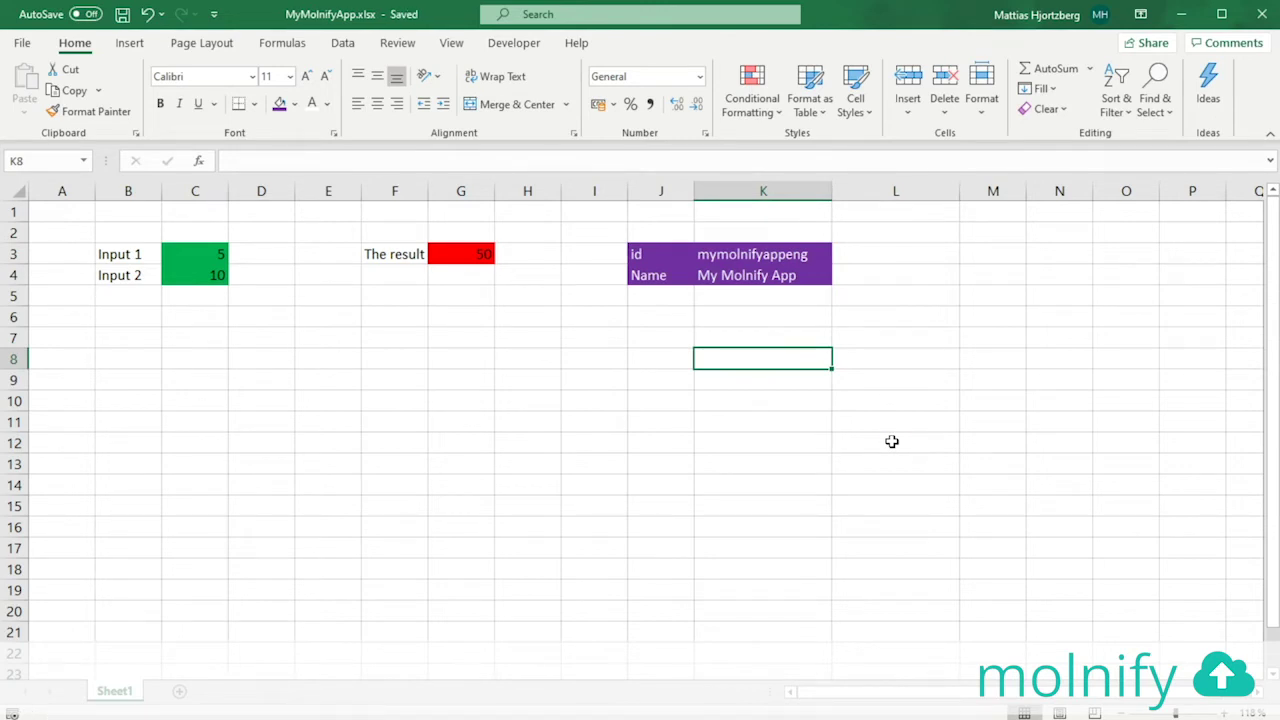
Switch to Molnify in the browser and open the page for uploading Excel files
{"action": "key", "text": "alt+Tab"}
{"action": "left_click", "coordinate": [892, 445]}
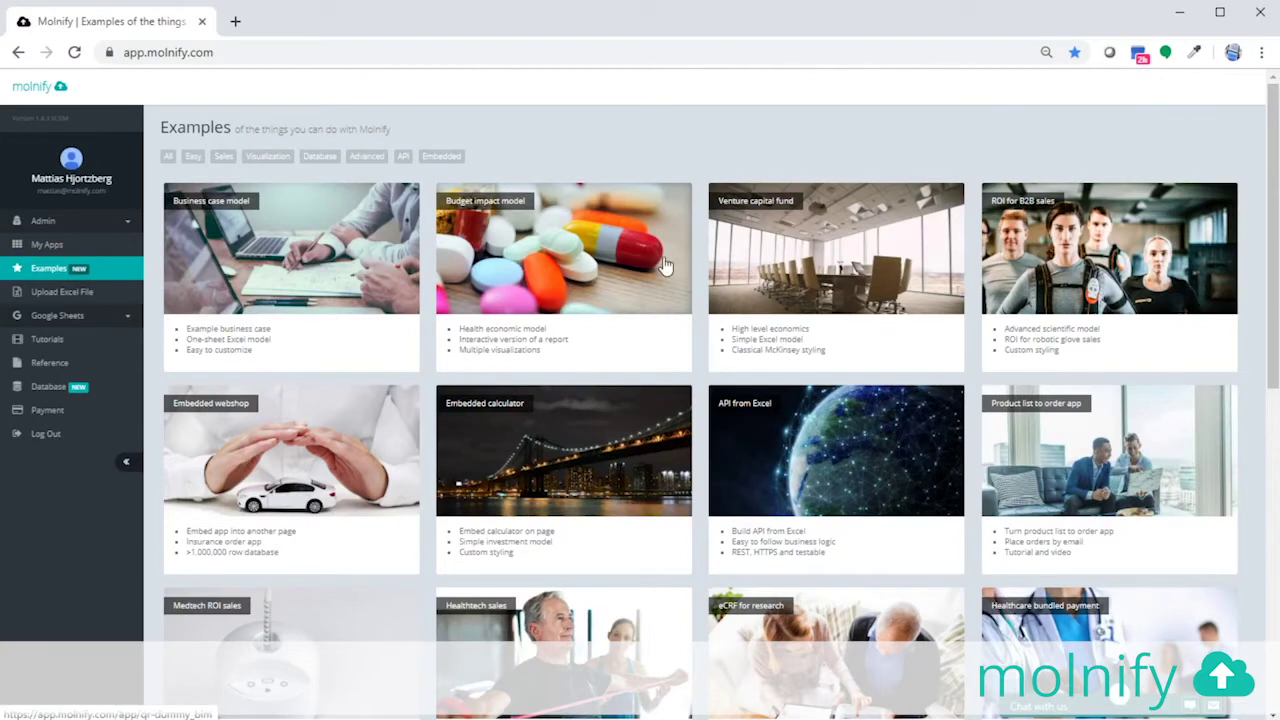
{"action": "left_click", "coordinate": [77, 302]}
Upload MyMolnifyApp.xlsx from the My Molnify apps folder to Molnify and open the generated app
{"action": "key", "text": "alt+Tab"}
{"action": "key", "text": "alt+Tab"}
{"action": "key", "text": "alt+Tab"}
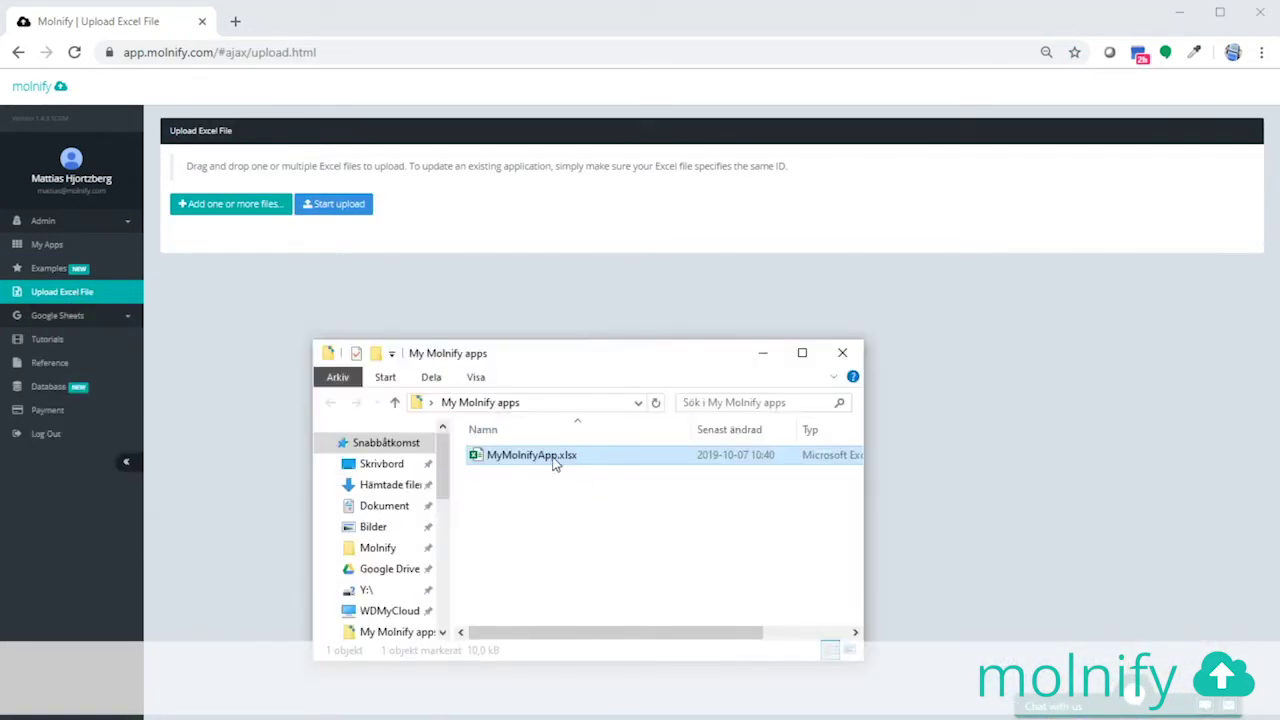
{"action": "left_click_drag", "start_coordinate": [551, 460], "coordinate": [680, 260]}
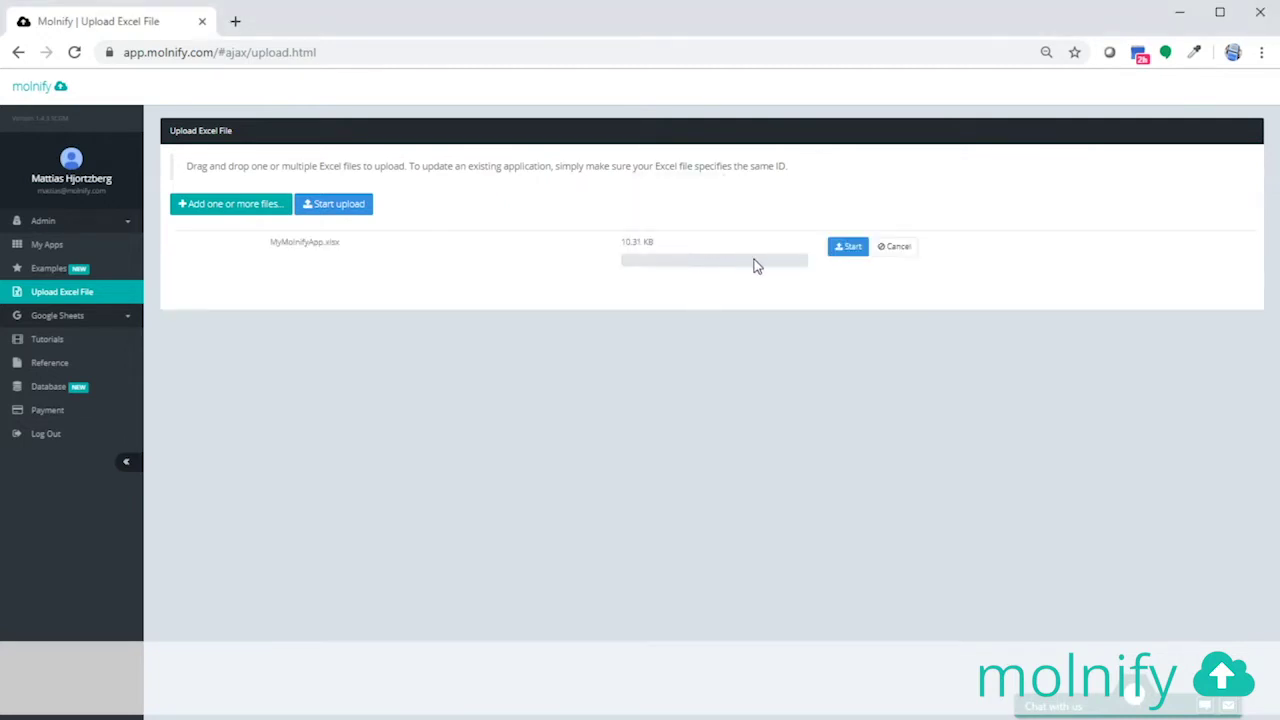
{"action": "left_click", "coordinate": [849, 247]}
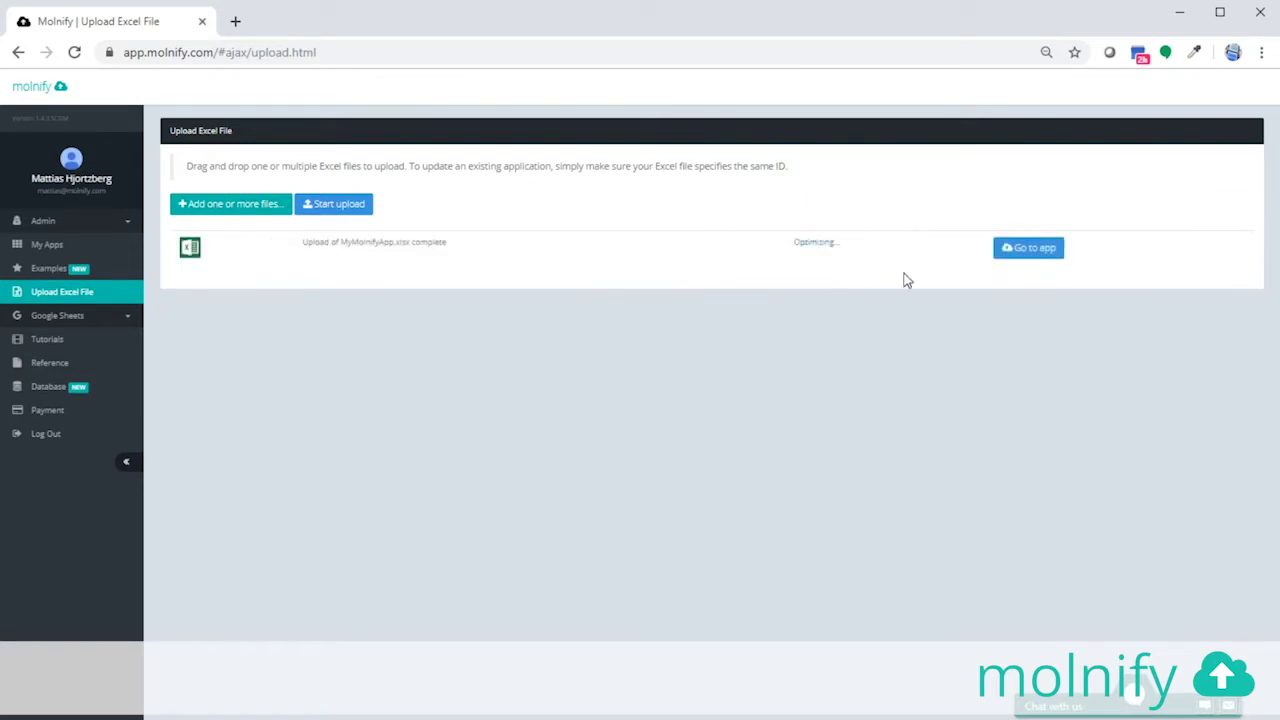
{"action": "left_click", "coordinate": [1040, 256]}
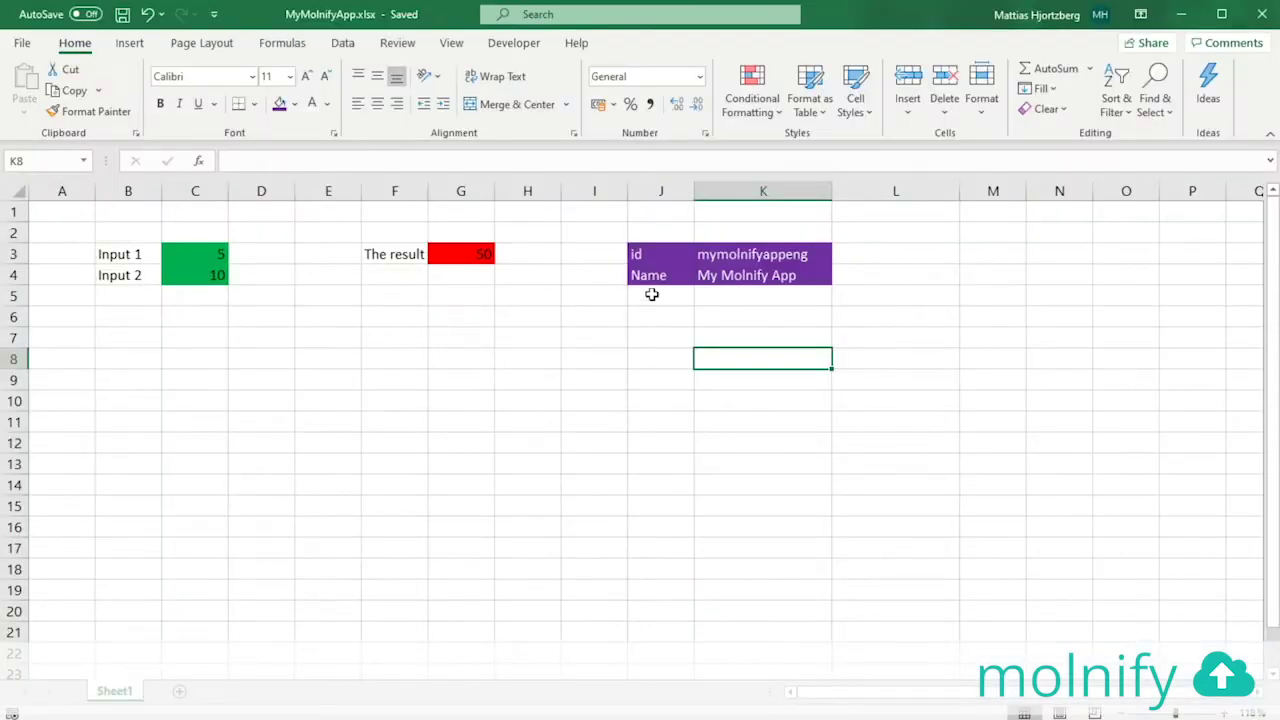
Return to the app in the browser and test Input 1 by setting it to 25, raising it to 29 and lowering it to 26
{"action": "key", "text": "alt+Tab"}
{"action": "key", "text": "alt+Tab"}
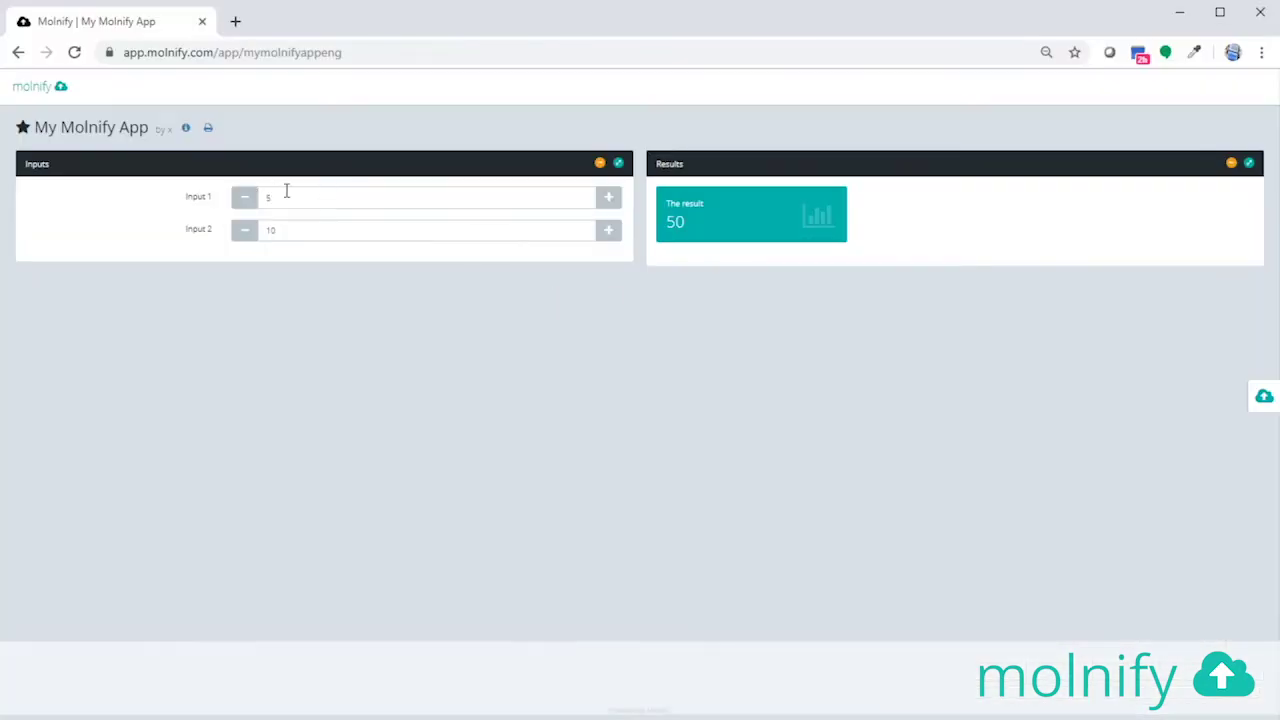
{"action": "double_click", "coordinate": [286, 193]}
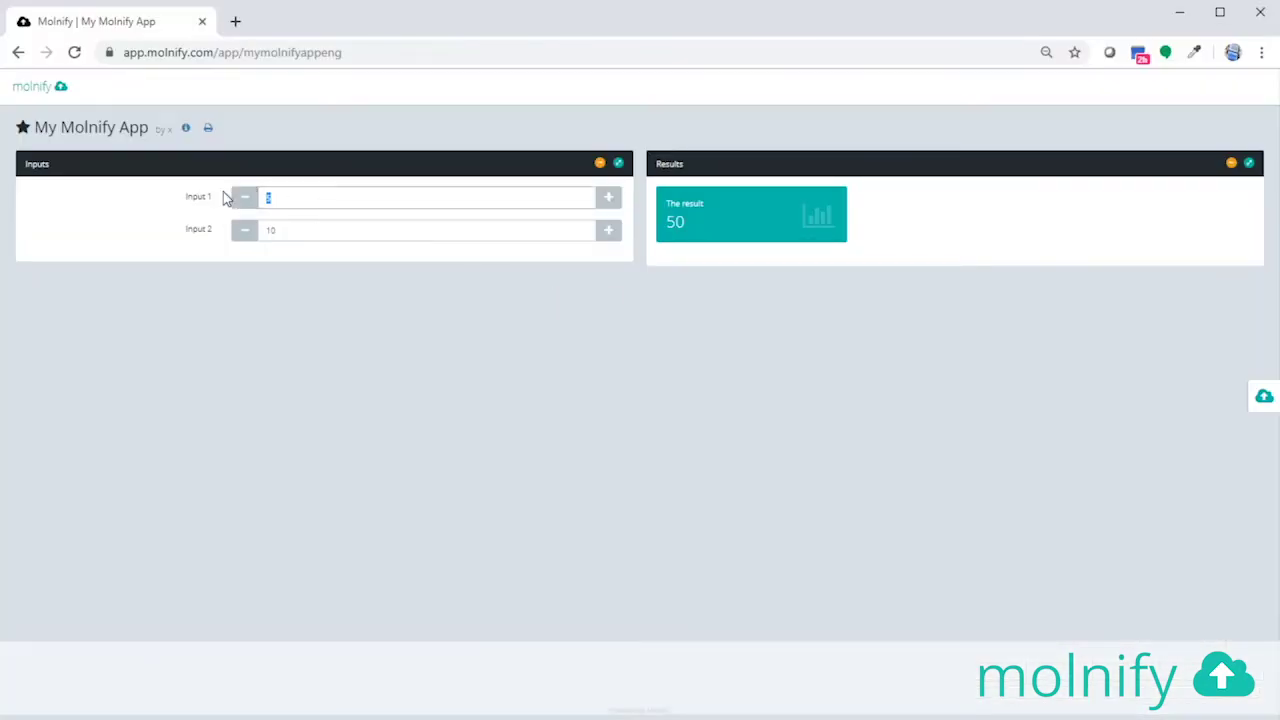
{"action": "type", "text": "25"}
{"action": "left_click", "coordinate": [609, 199]}
{"action": "left_click", "coordinate": [609, 199]}
{"action": "left_click", "coordinate": [609, 199]}
{"action": "left_click", "coordinate": [609, 199]}
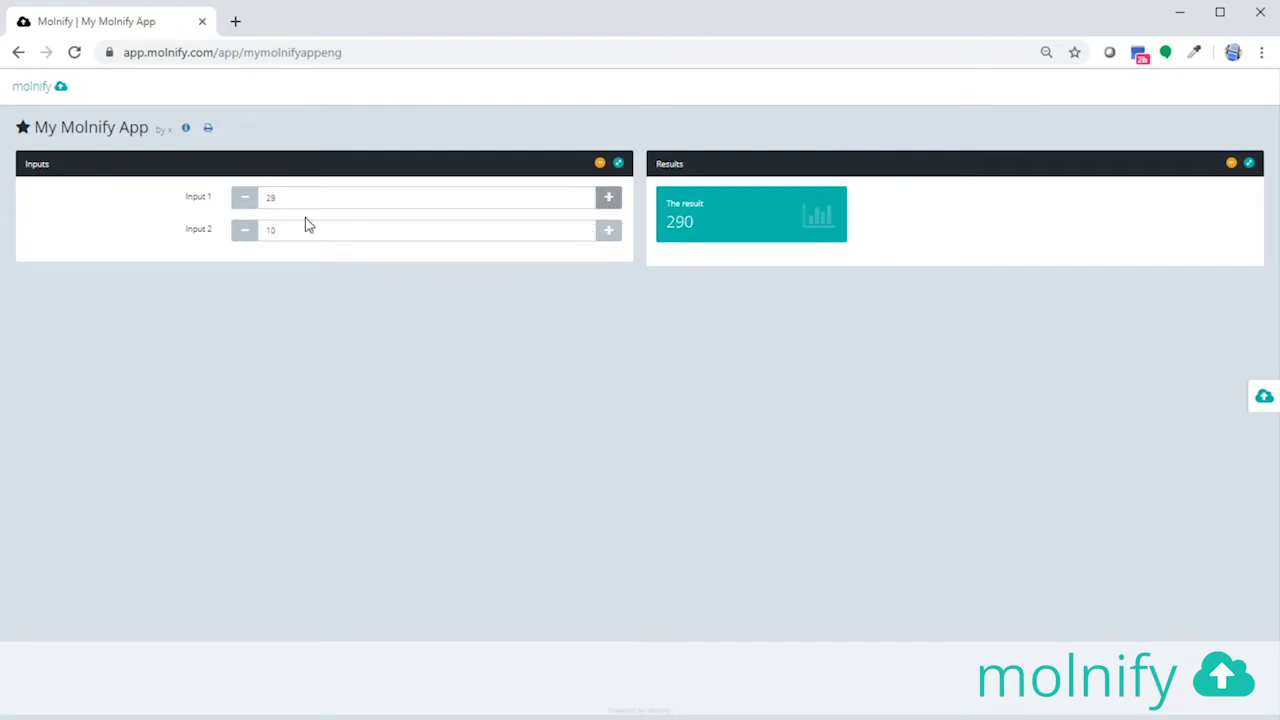
{"action": "left_click", "coordinate": [244, 203]}
{"action": "left_click", "coordinate": [244, 203]}
{"action": "left_click", "coordinate": [244, 203]}
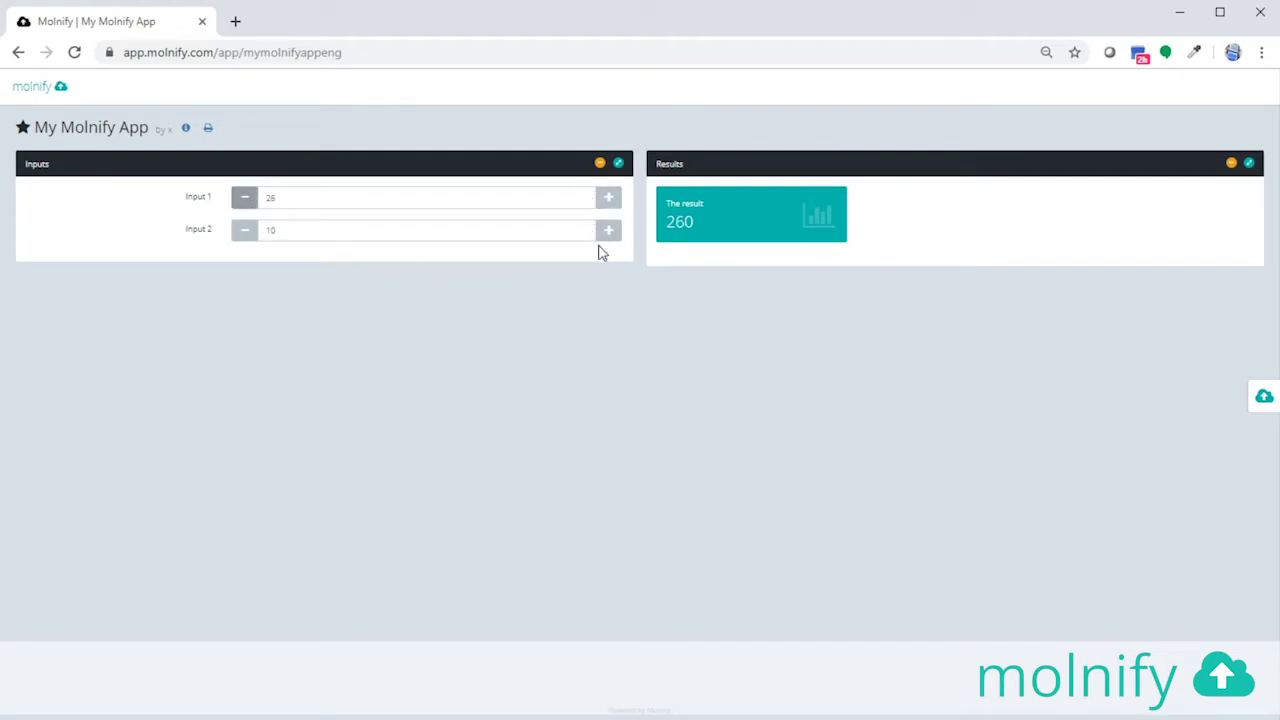
Test Input 2 in the app by raising it three steps and lowering it to 11
{"action": "left_click", "coordinate": [609, 233]}
{"action": "left_click", "coordinate": [609, 231]}
{"action": "left_click", "coordinate": [609, 231]}
{"action": "left_click", "coordinate": [246, 232]}
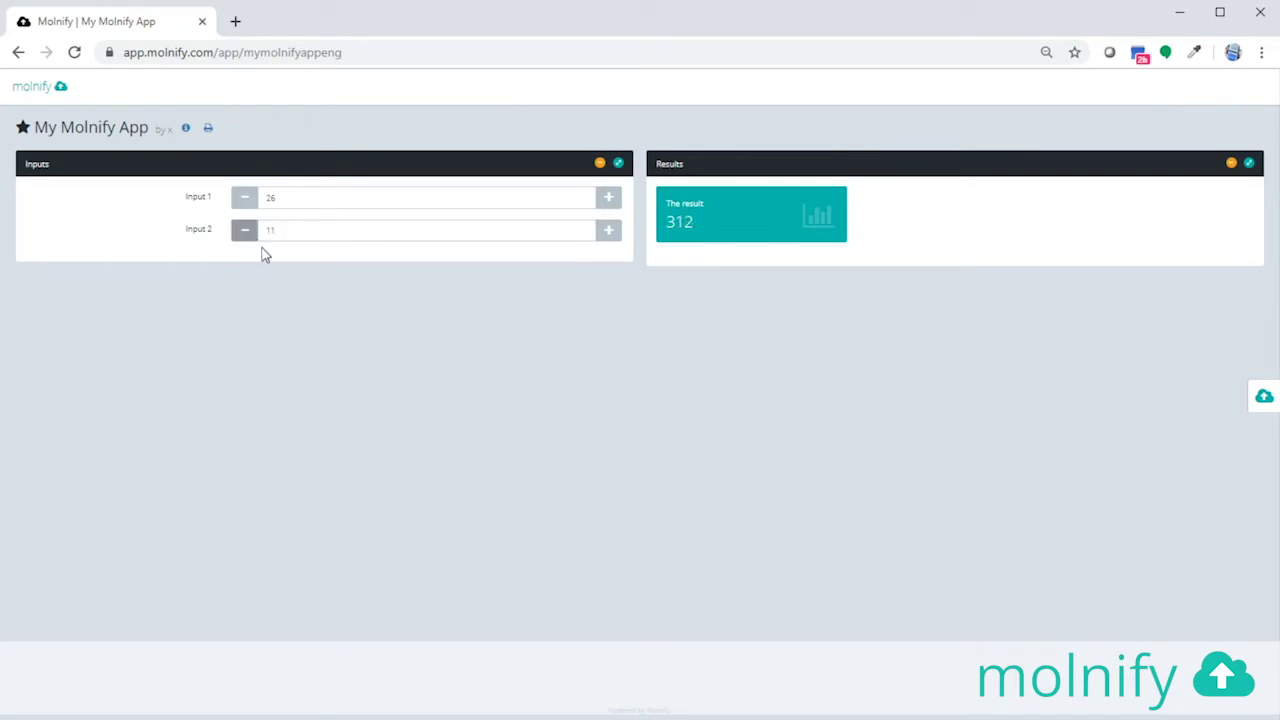
{"action": "left_click", "coordinate": [246, 232]}
Switch back to the Excel workbook, enter "slider" in D4 beside Input 2's value, and save the file
{"action": "key", "text": "alt+Tab"}
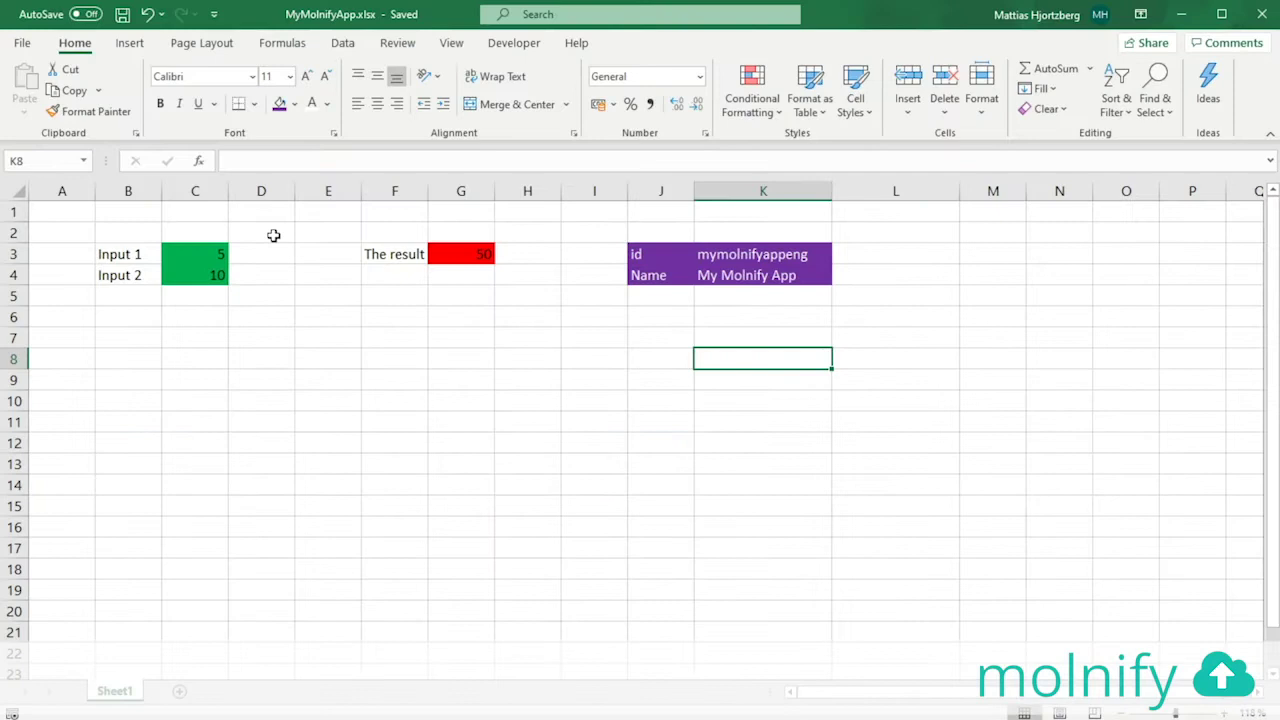
{"action": "left_click", "coordinate": [261, 277]}
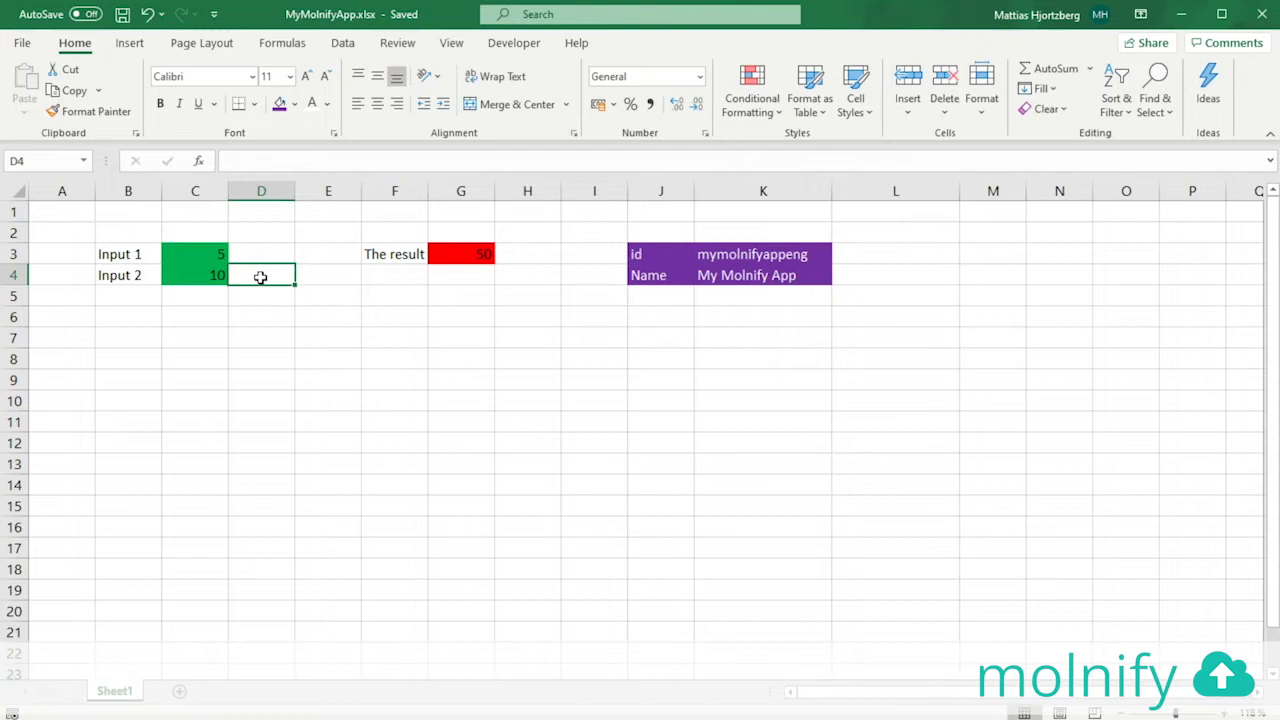
{"action": "type", "text": "slider"}
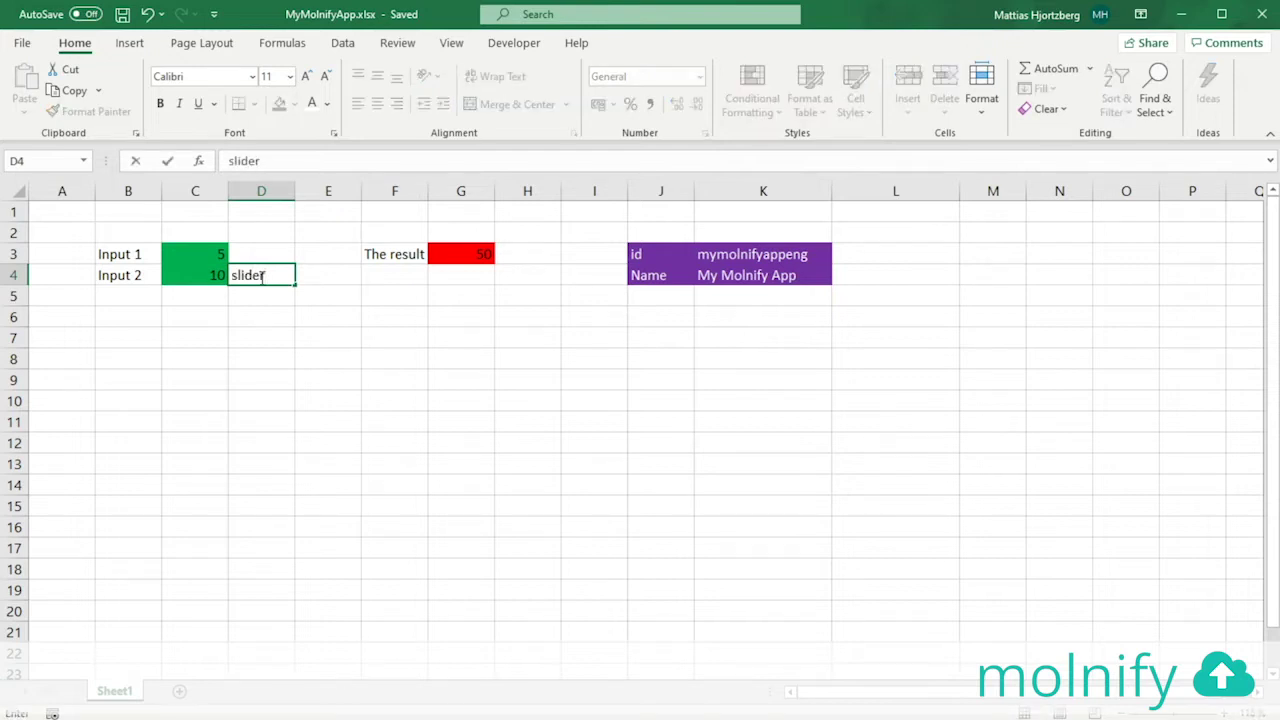
{"action": "key", "text": "Return"}
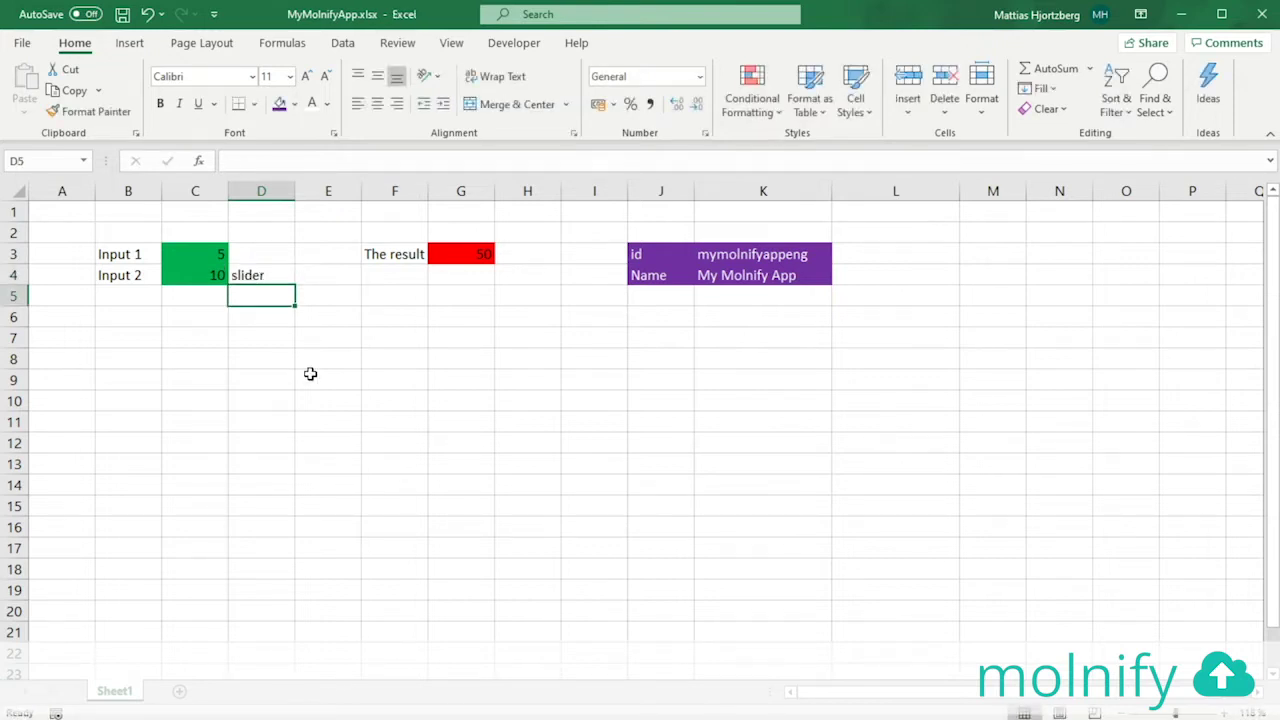
{"action": "key", "text": "ctrl+s"}
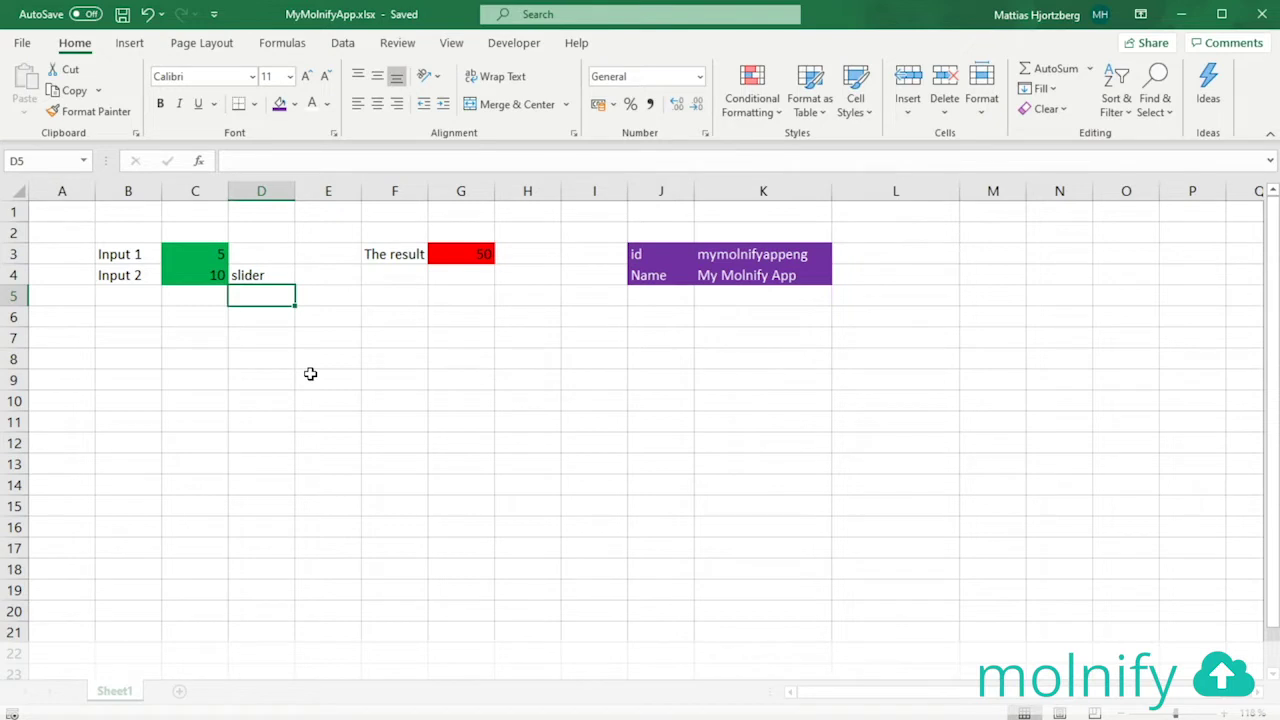
Switch to the app in the browser and update it by uploading the saved MyMolnifyApp.xlsx through the app's management panel
{"action": "key", "text": "alt+Tab"}
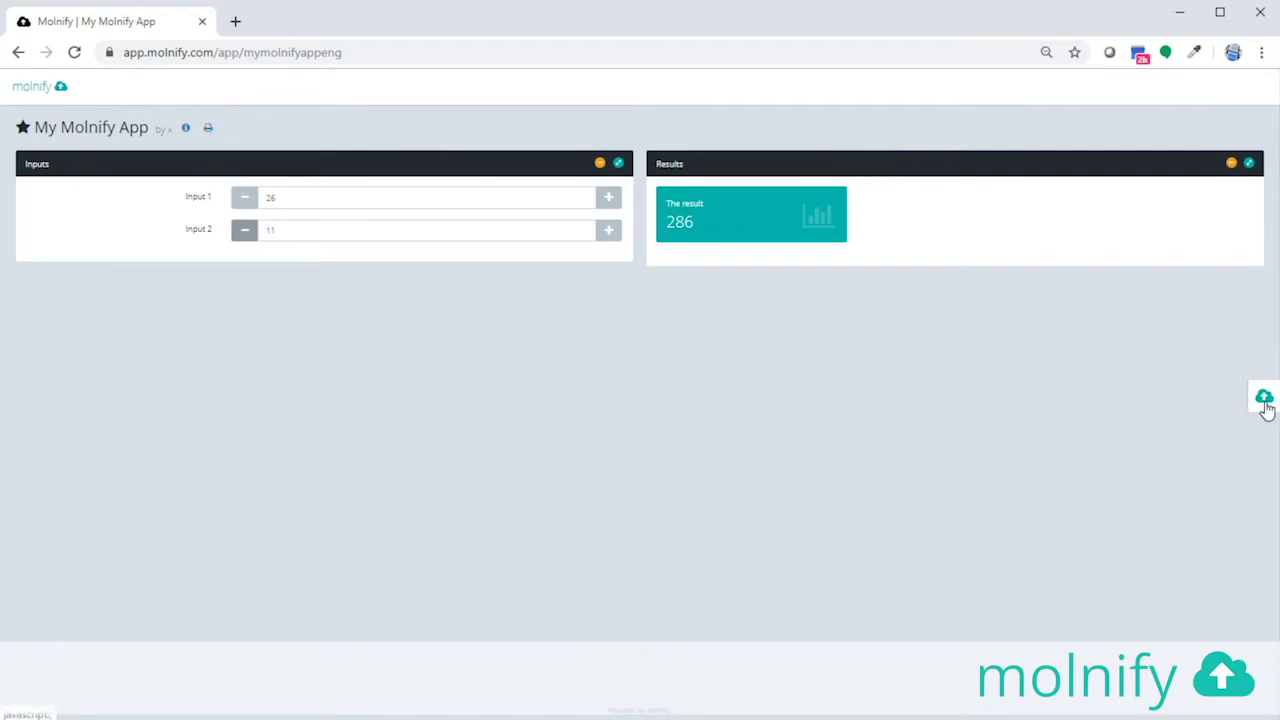
{"action": "left_click", "coordinate": [1266, 408]}
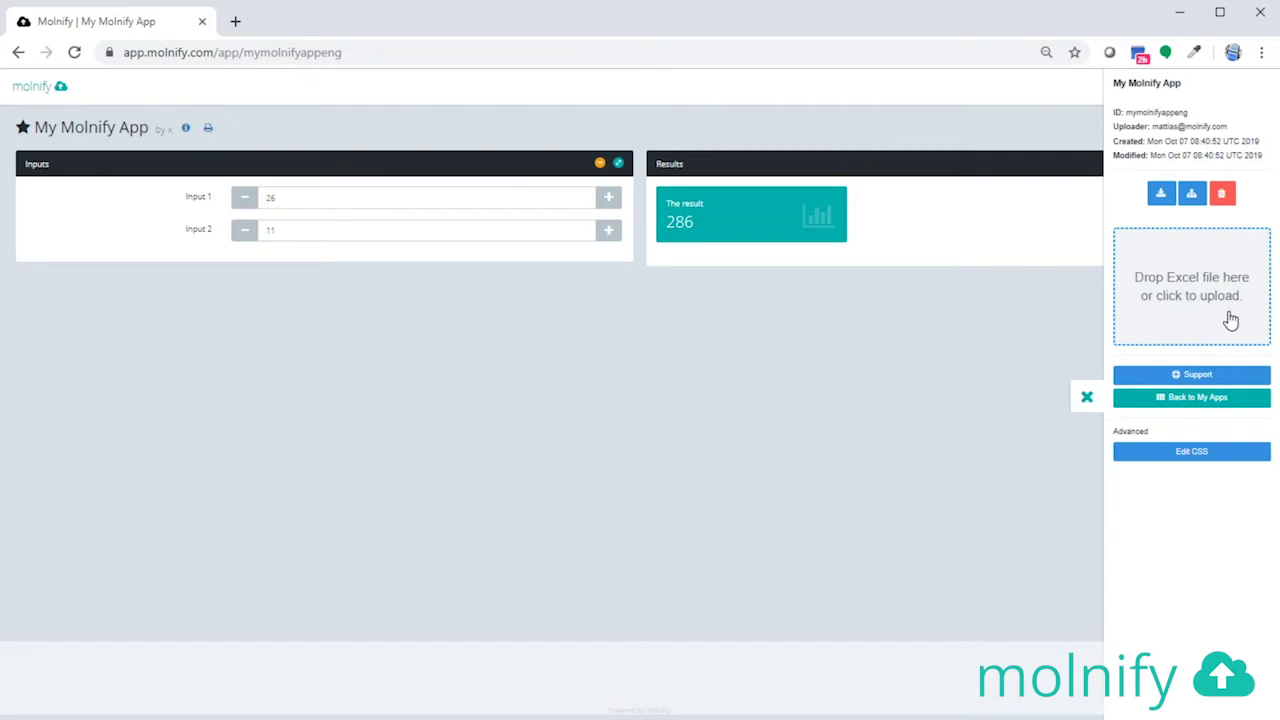
{"action": "key", "text": "alt+Tab"}
{"action": "key", "text": "Tab"}
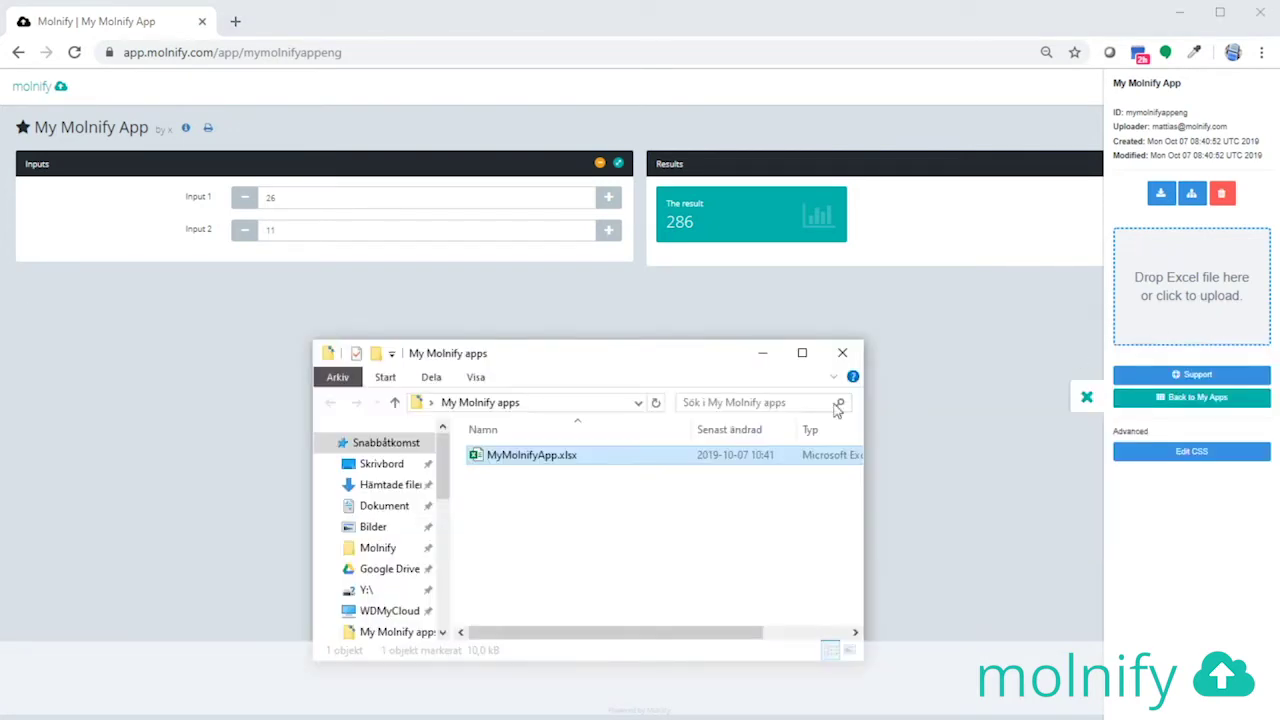
{"action": "left_click_drag", "start_coordinate": [525, 458], "coordinate": [1222, 318]}
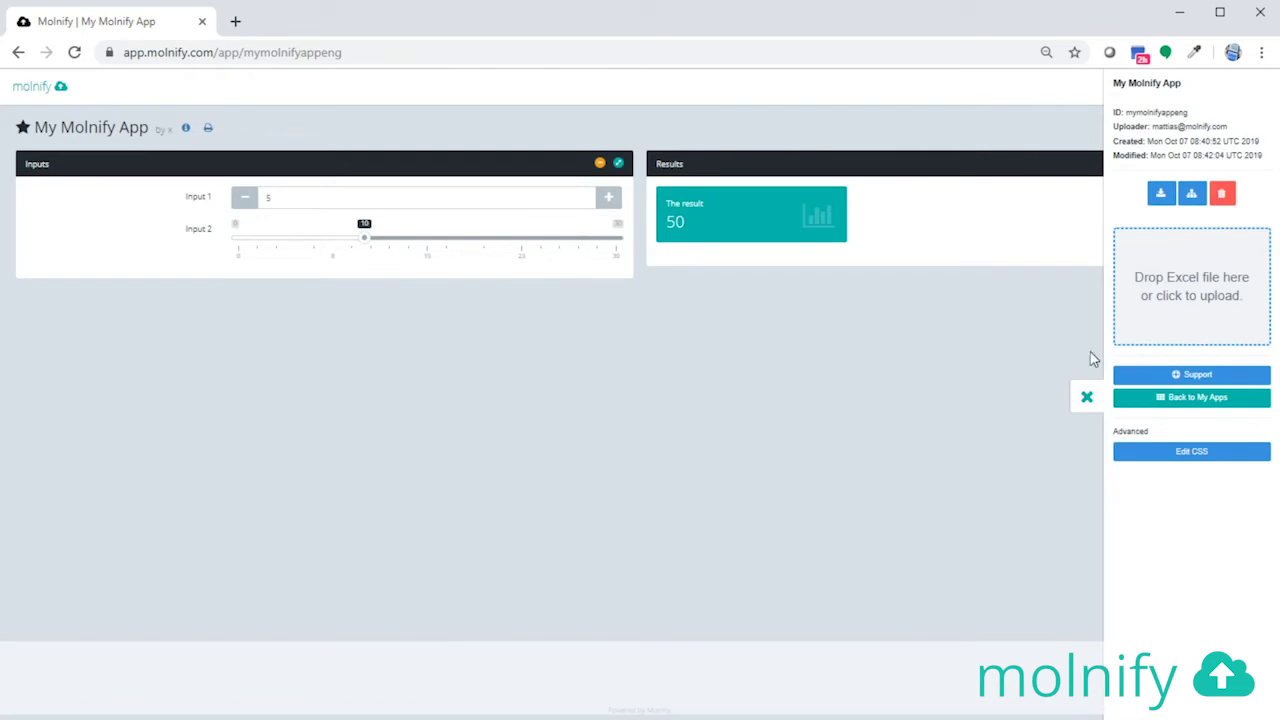
Test the Input 2 slider in the app by moving it to 17, and return to the Excel workbook
{"action": "left_click_drag", "start_coordinate": [369, 241], "coordinate": [457, 252]}
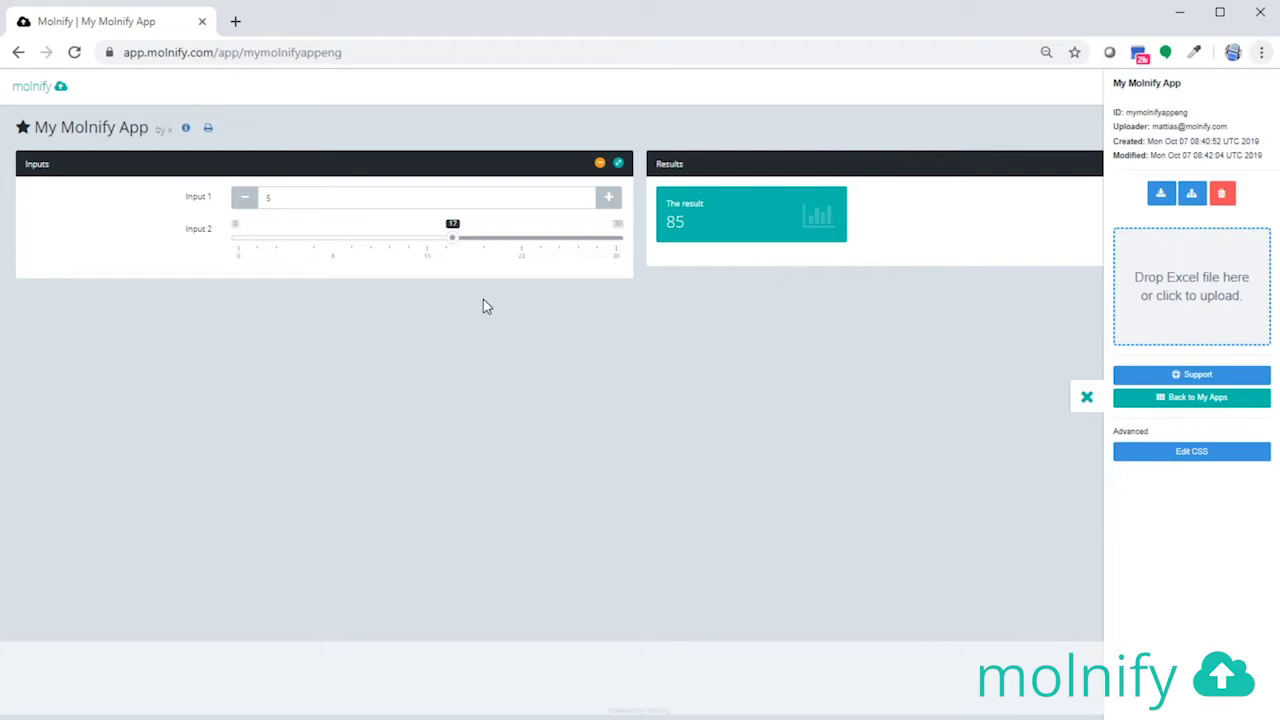
{"action": "key", "text": "alt+Tab"}
{"action": "key", "text": "alt+Tab"}
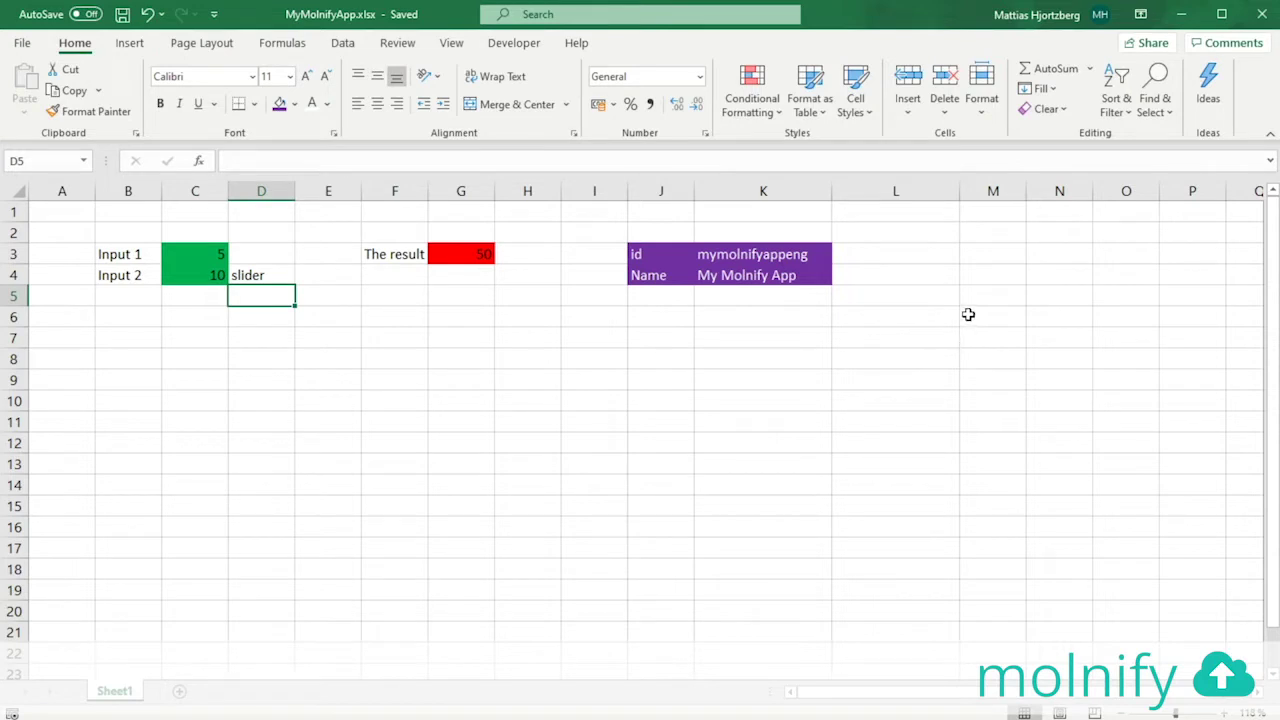
List the twelve months from january to december in lowercase down cells M3 to M14
{"action": "left_click", "coordinate": [1003, 253]}
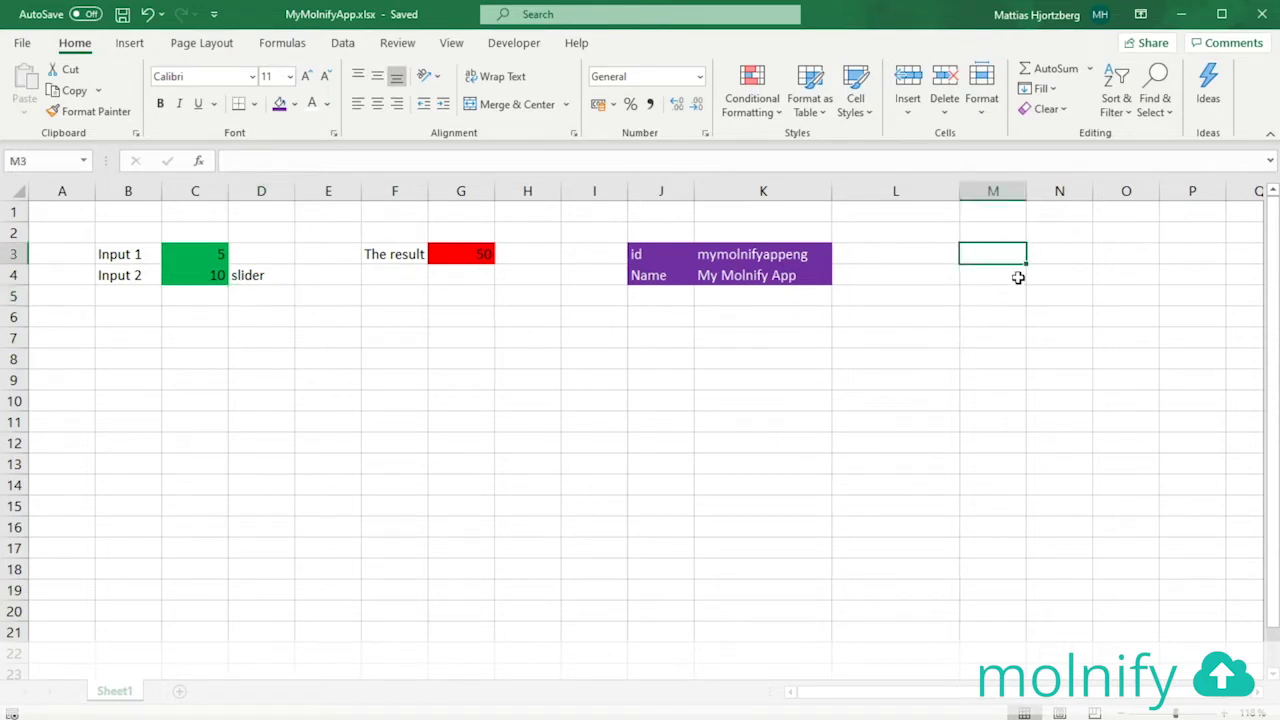
{"action": "type", "text": "january"}
{"action": "key", "text": "Return"}
{"action": "type", "text": "february march april may june ju"}
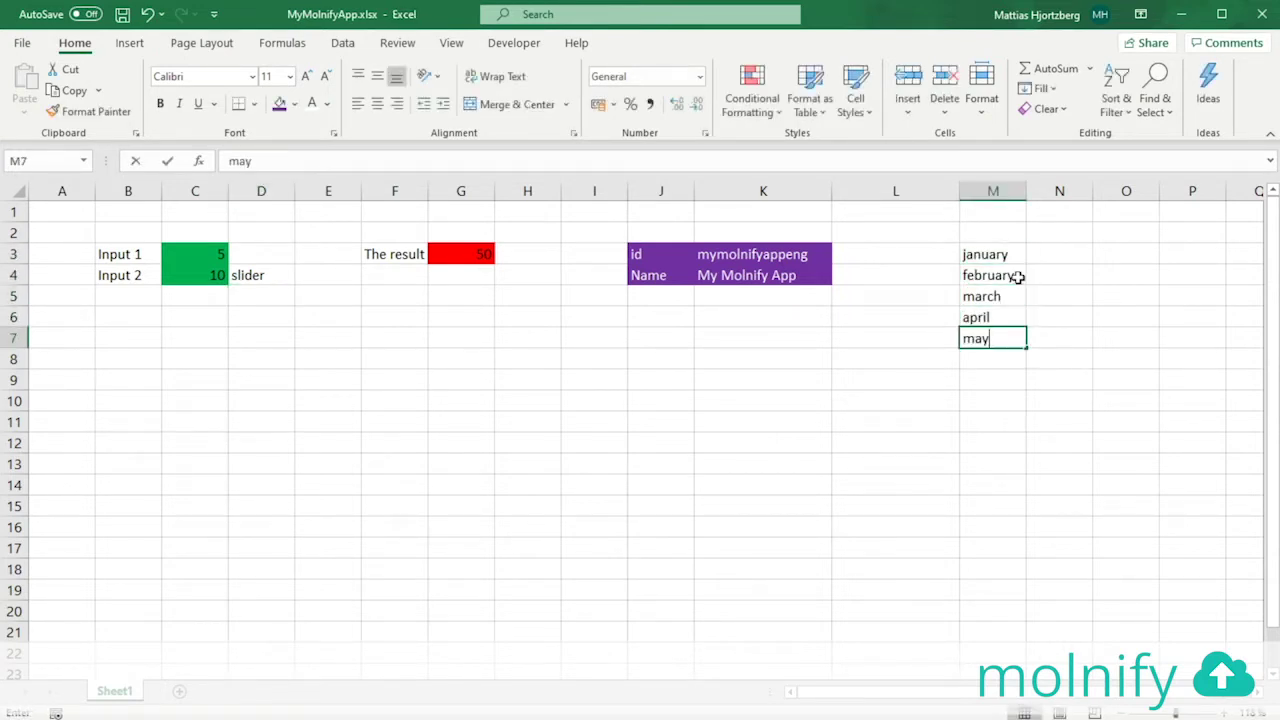
{"action": "type", "text": "ly august september october november "}
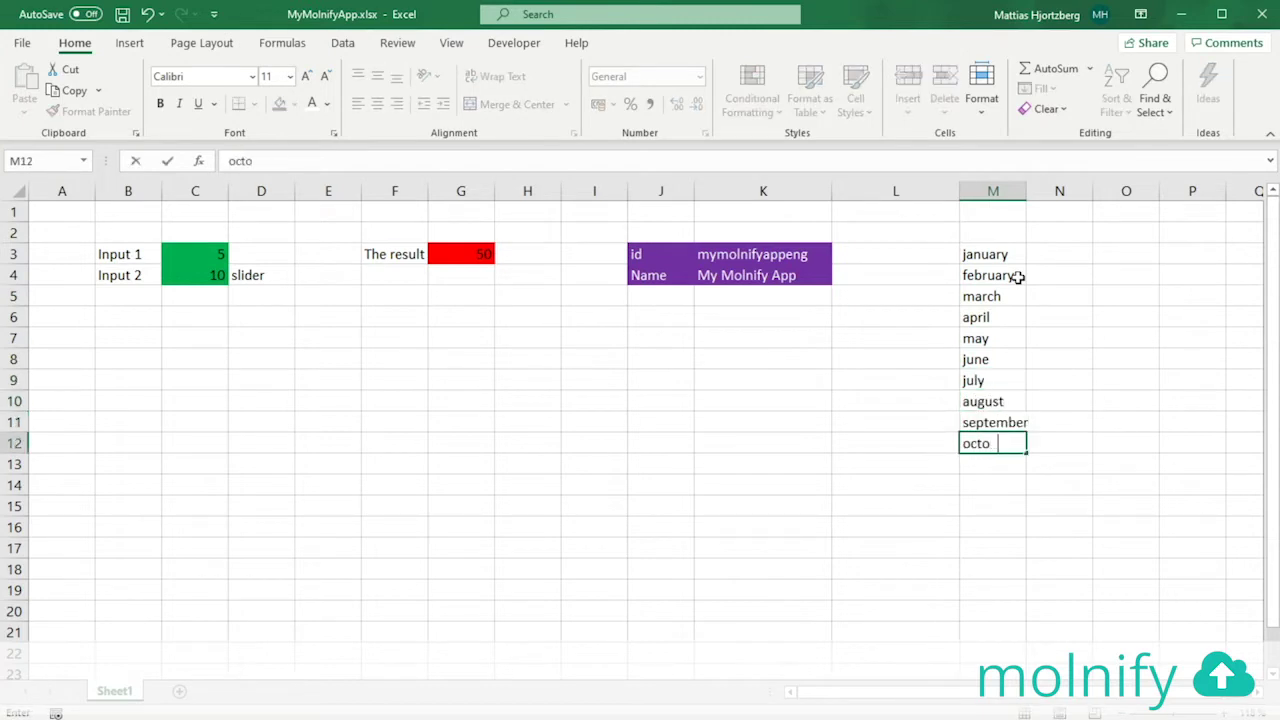
{"action": "type", "text": "december"}
{"action": "key", "text": "Return"}
Name the range of month cells M3:M14 "months"
{"action": "key", "text": "alt+m"}
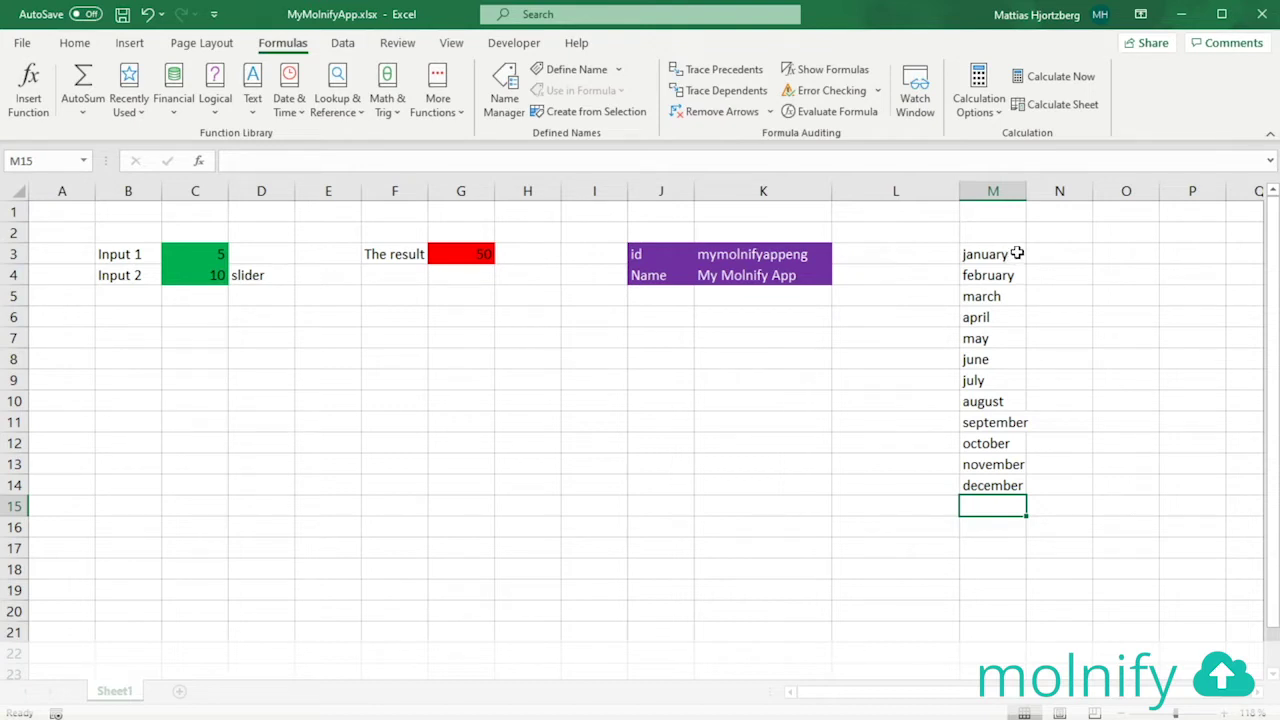
{"action": "left_click_drag", "start_coordinate": [1014, 254], "coordinate": [1001, 484]}
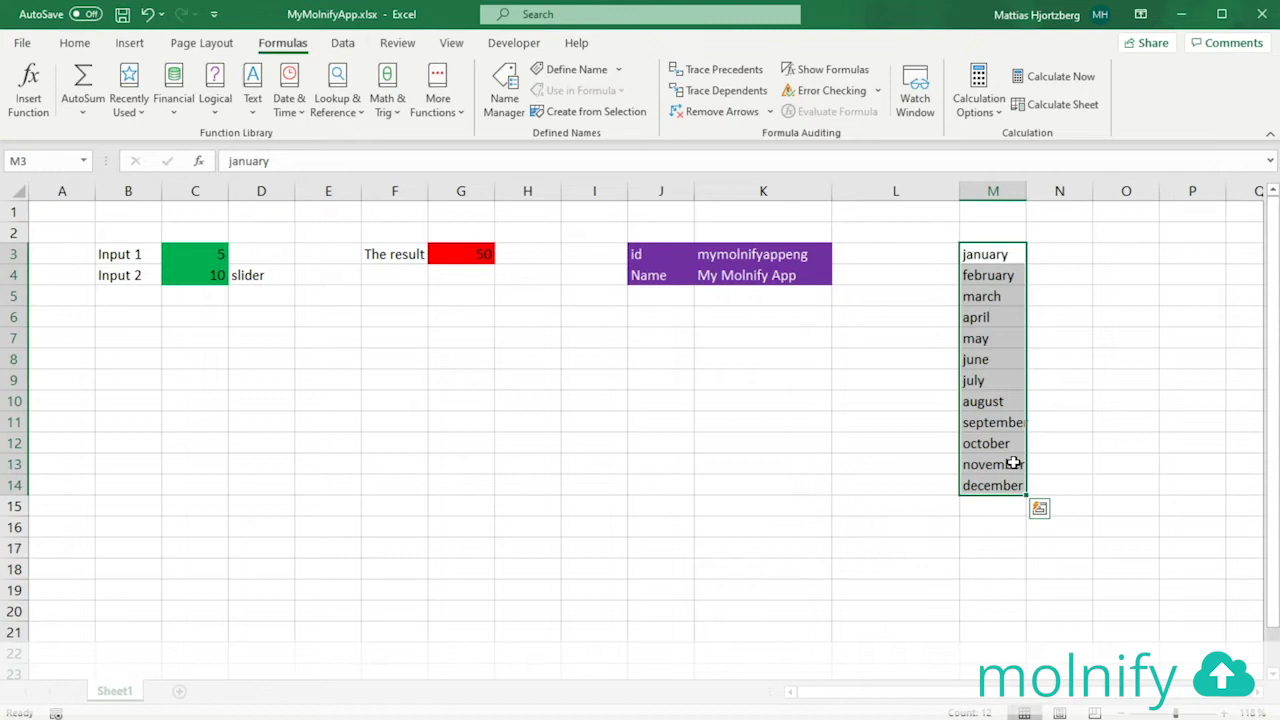
{"action": "left_click", "coordinate": [36, 159]}
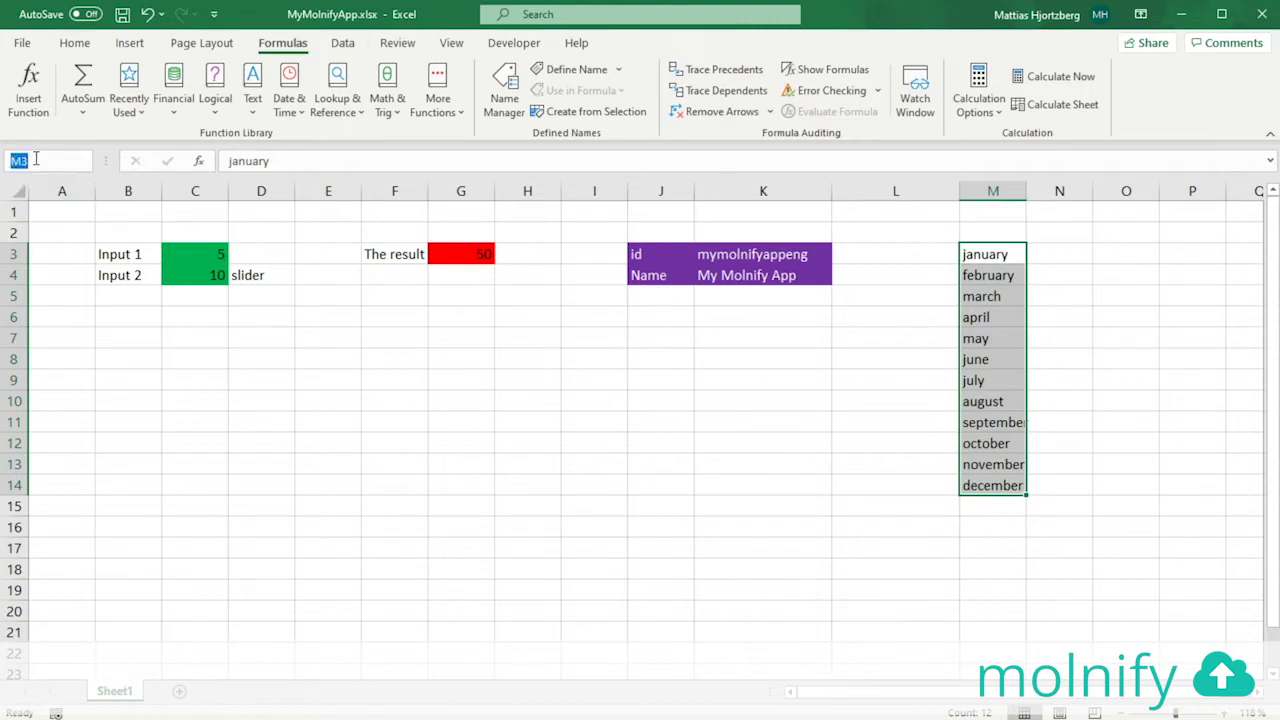
{"action": "type", "text": "months"}
{"action": "key", "text": "Return"}
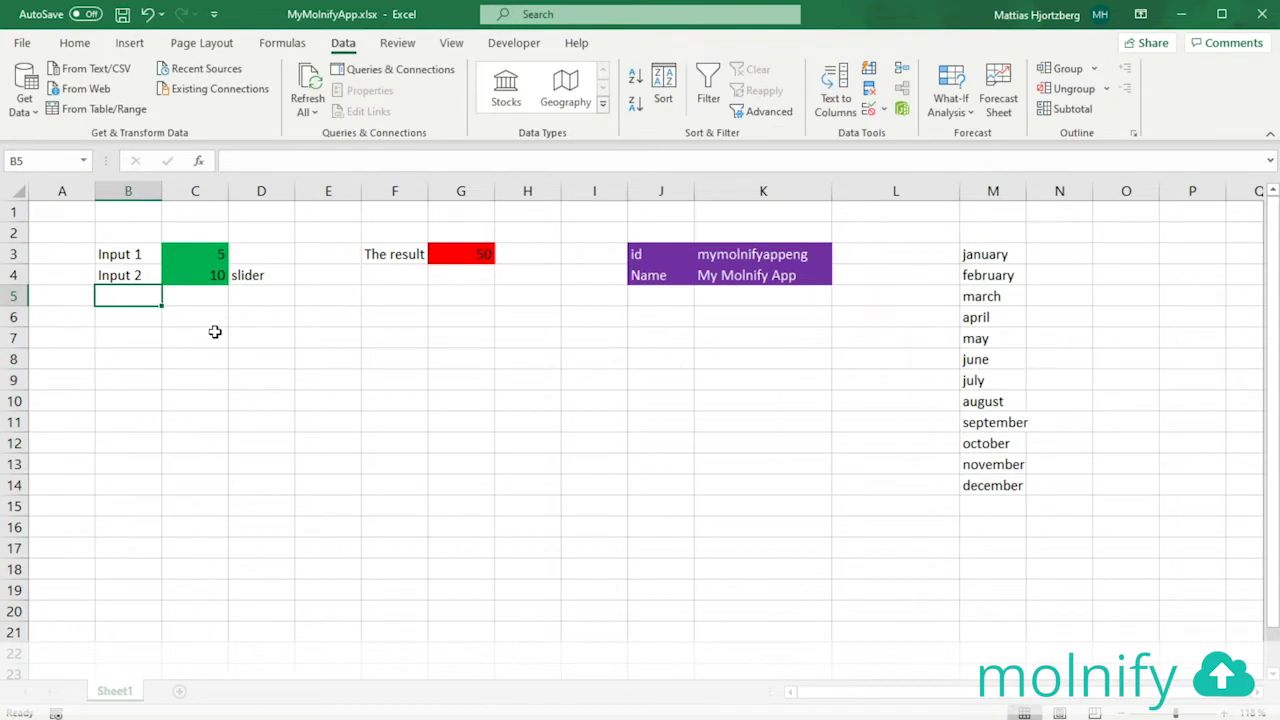
Enter the label "Pick a month" in B5 below Input 2
{"action": "type", "text": "Pic"}
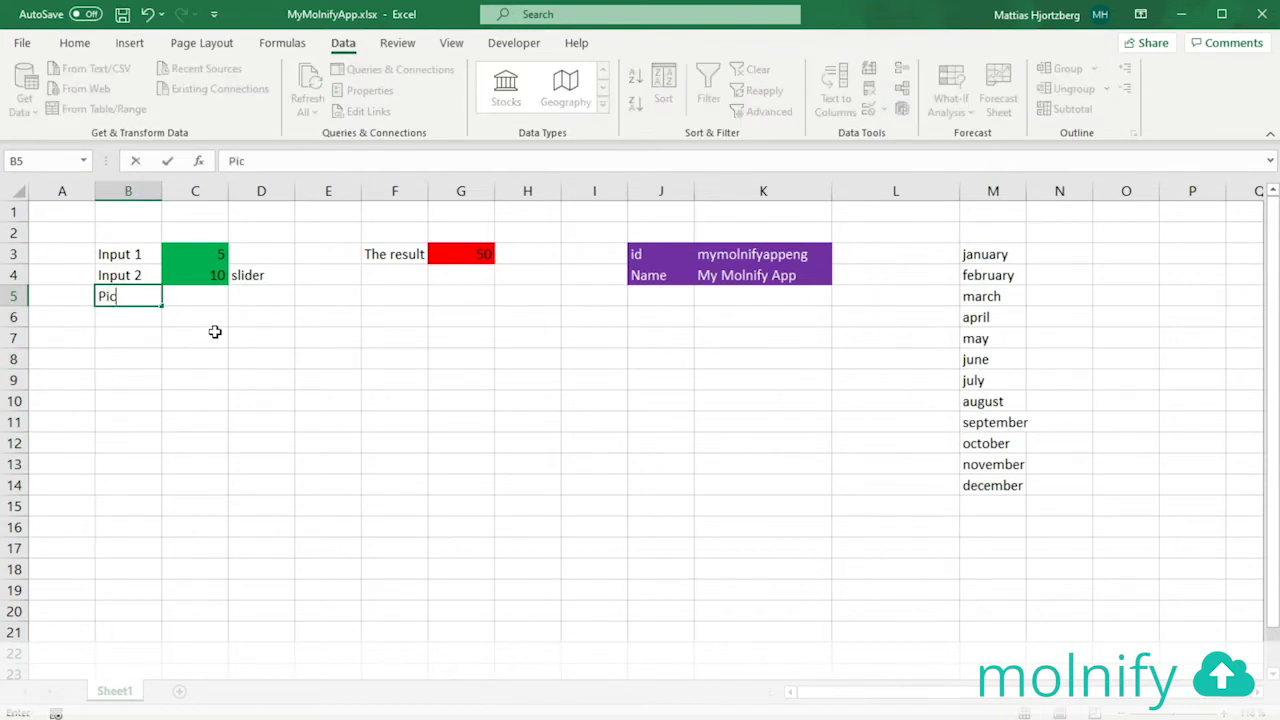
{"action": "type", "text": "k a month"}
{"action": "key", "text": "Tab"}
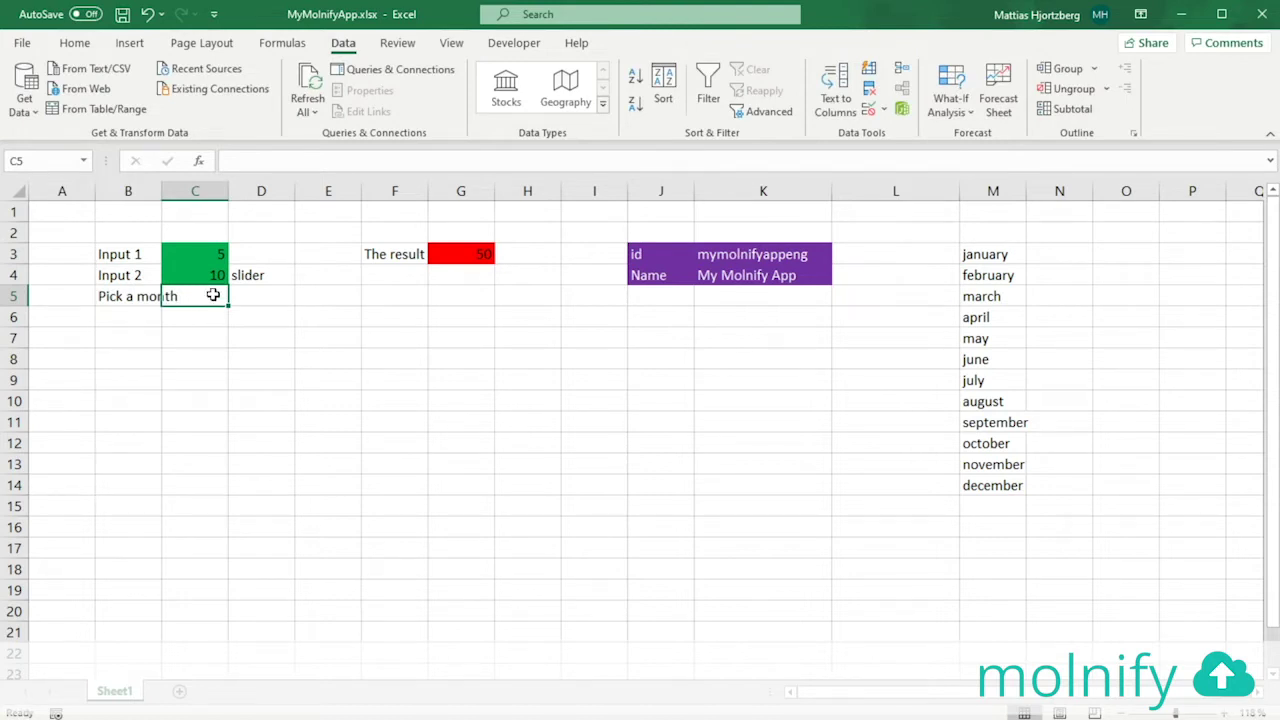
Apply list data validation to C5 with the months named range as its source, and check the cell's dropdown choices
{"action": "left_click", "coordinate": [874, 108]}
{"action": "left_click", "coordinate": [935, 134]}
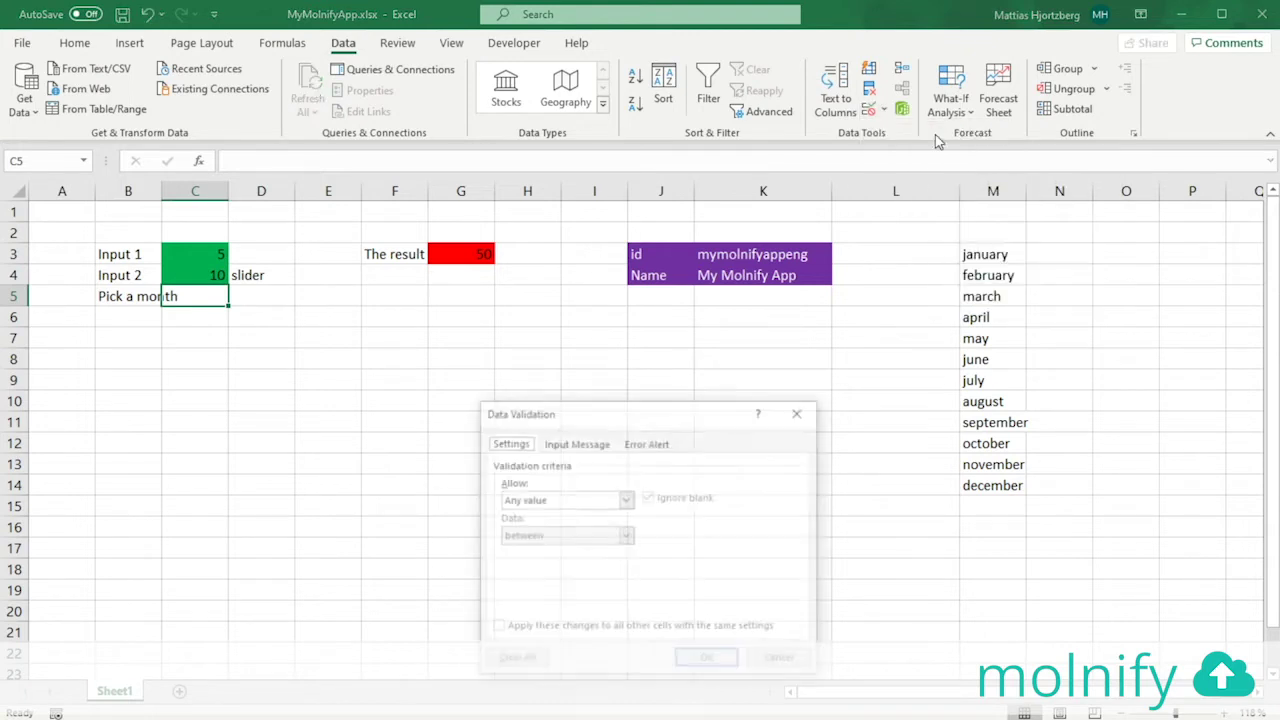
{"action": "left_click", "coordinate": [607, 463]}
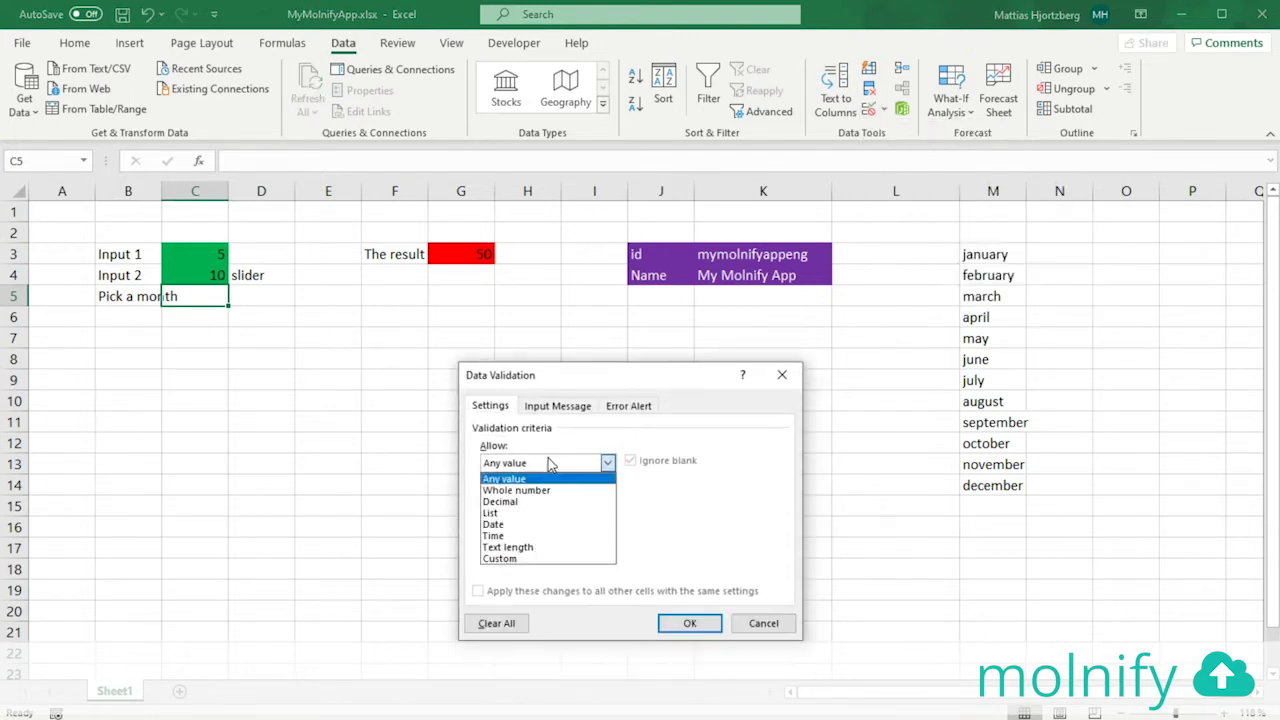
{"action": "left_click", "coordinate": [537, 514]}
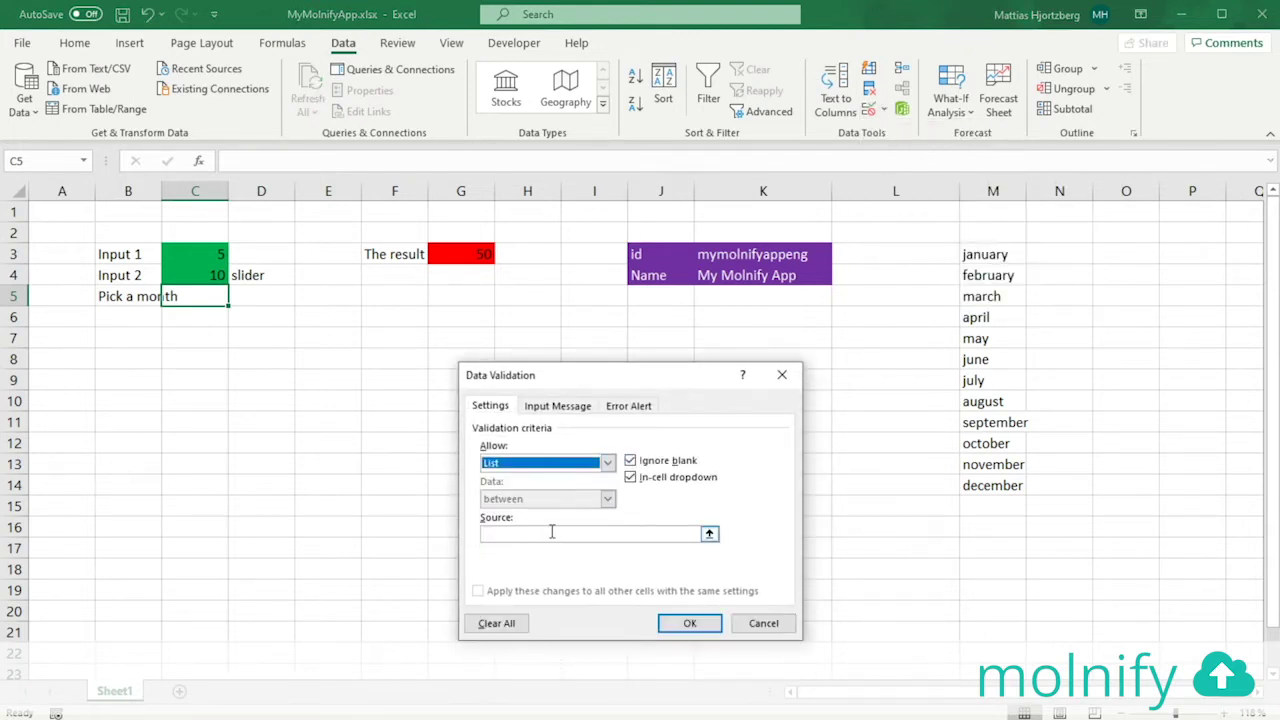
{"action": "left_click", "coordinate": [551, 533]}
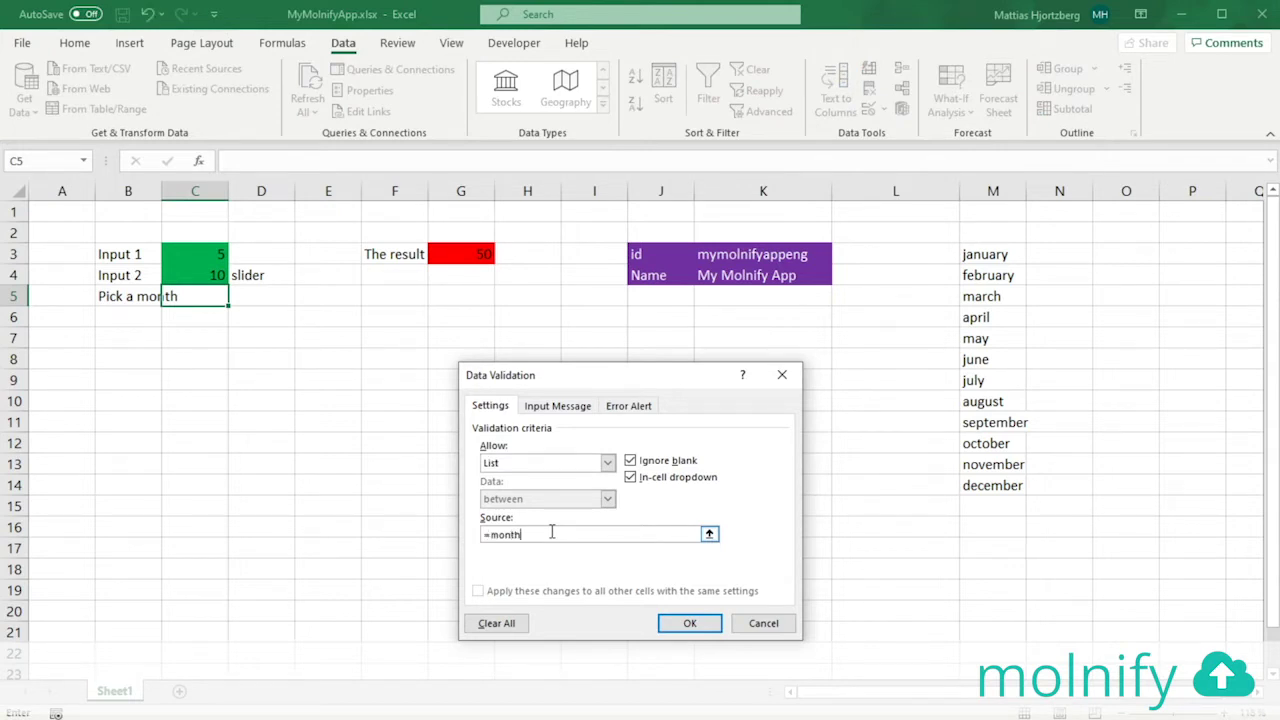
{"action": "left_click", "coordinate": [689, 626]}
{"action": "left_click", "coordinate": [237, 300]}
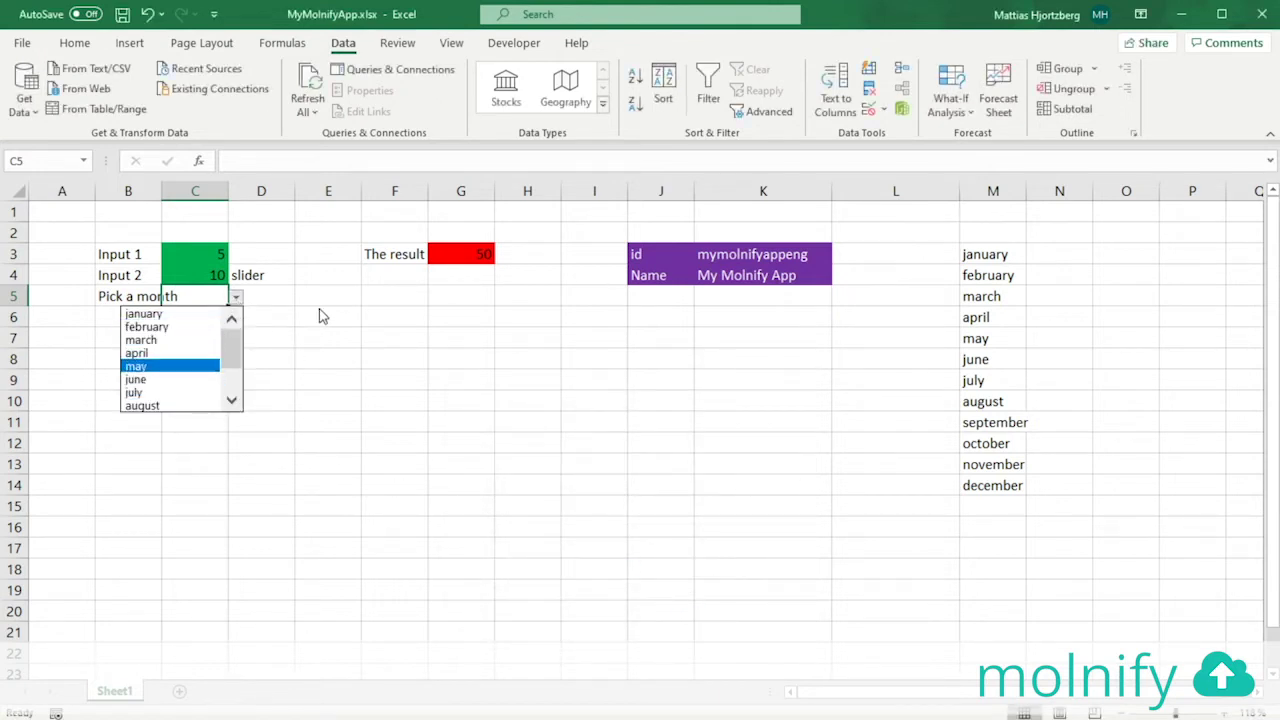
{"action": "key", "text": "Escape"}
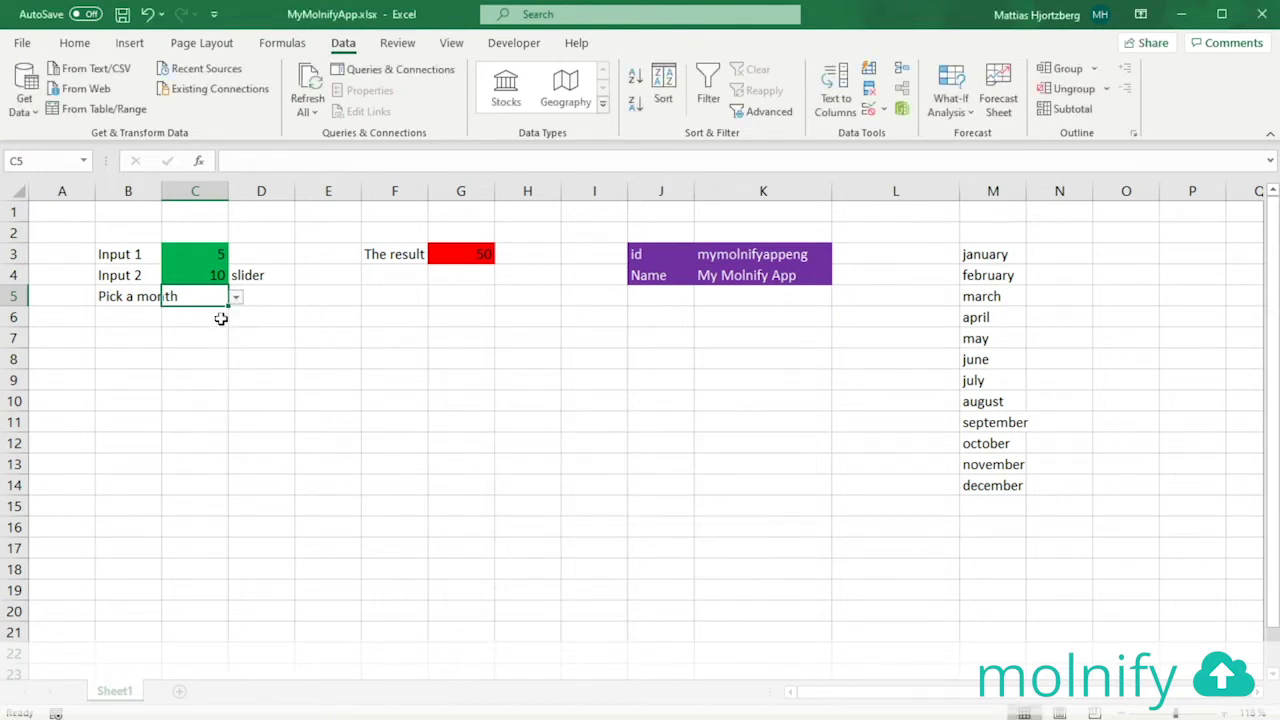
Fill C5 with the same standard green as the other inputs and save the workbook
{"action": "left_click", "coordinate": [75, 43]}
{"action": "left_click", "coordinate": [294, 104]}
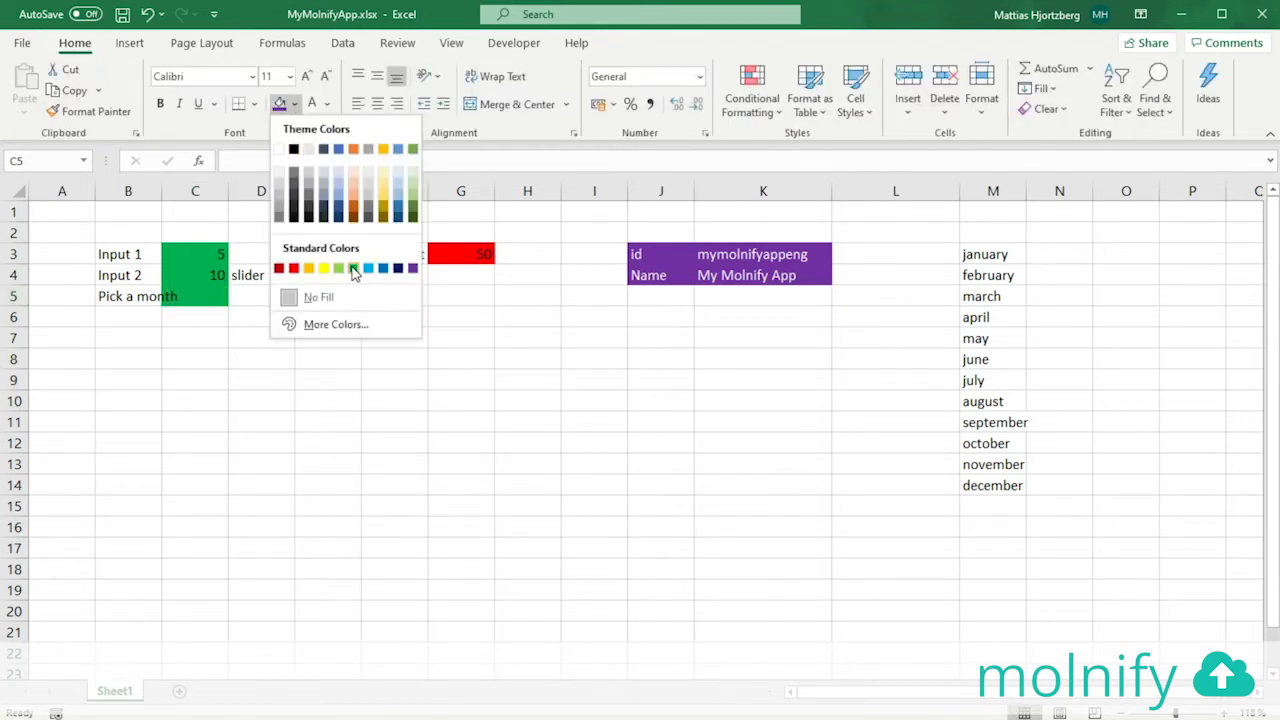
{"action": "left_click", "coordinate": [354, 270]}
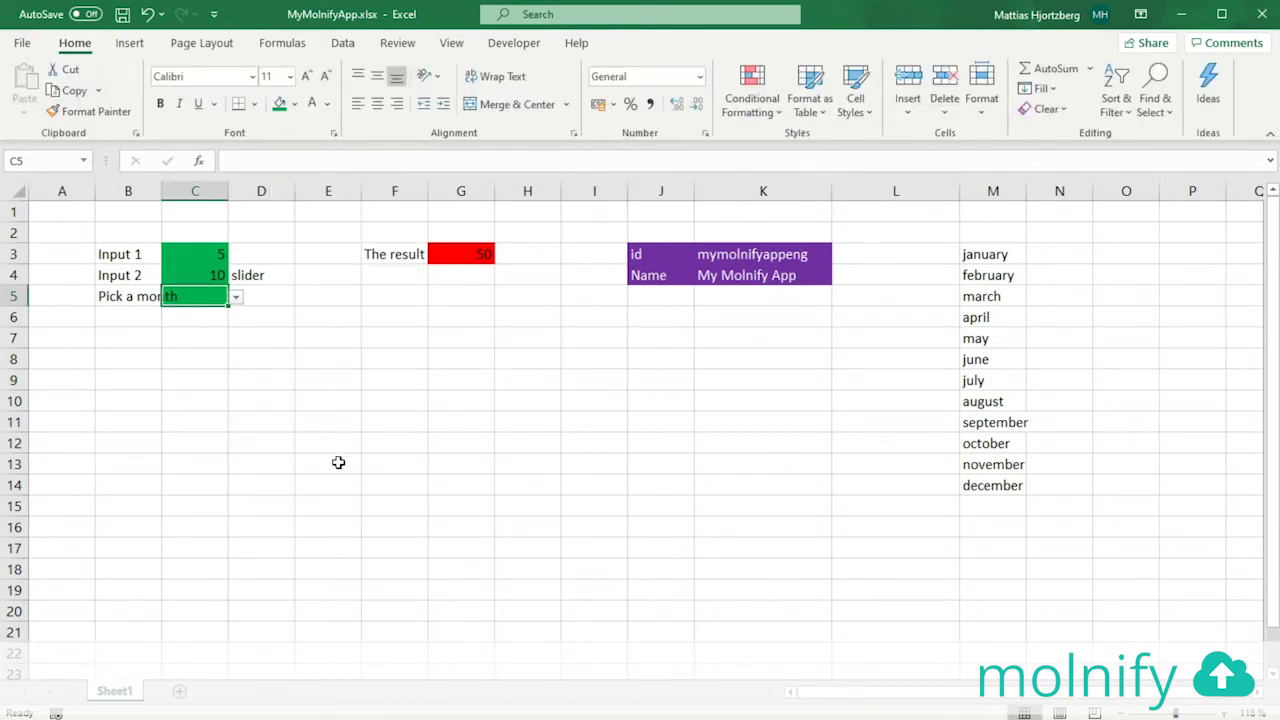
{"action": "left_click", "coordinate": [309, 396]}
{"action": "key", "text": "ctrl+s"}
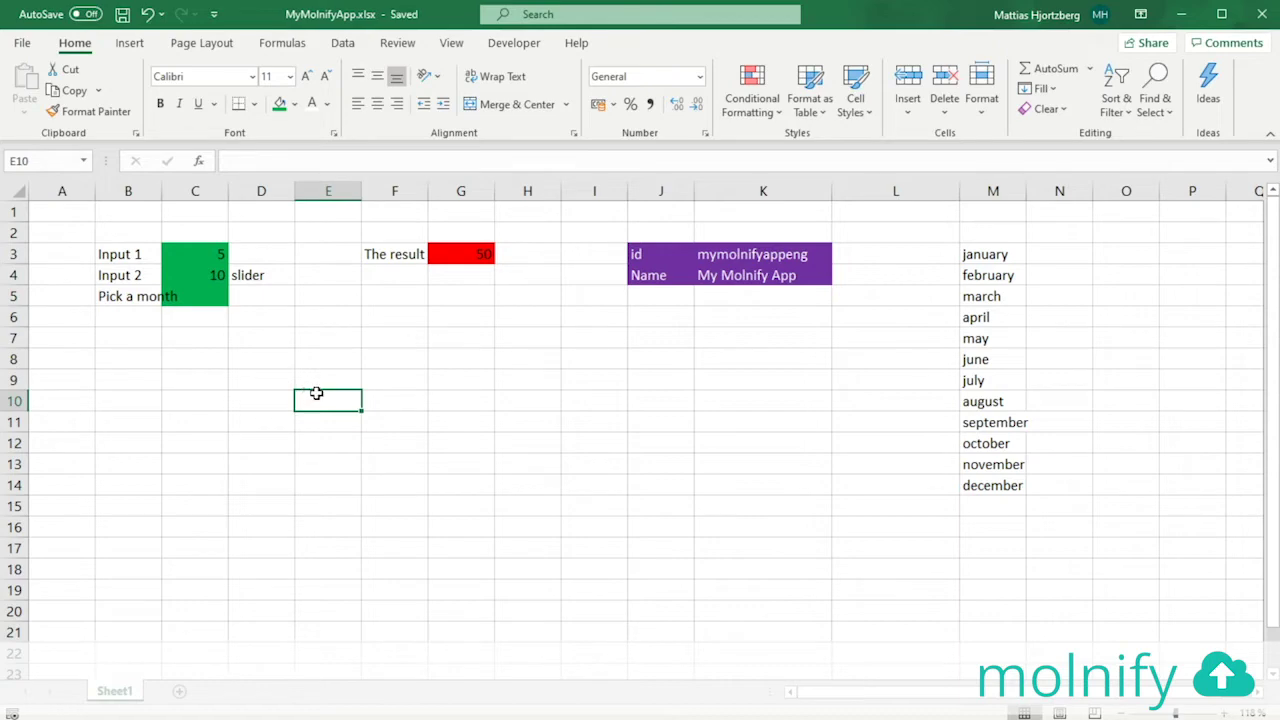
Switch to the app in the browser and update it by uploading the saved MyMolnifyApp.xlsx
{"action": "key", "text": "alt+Tab"}
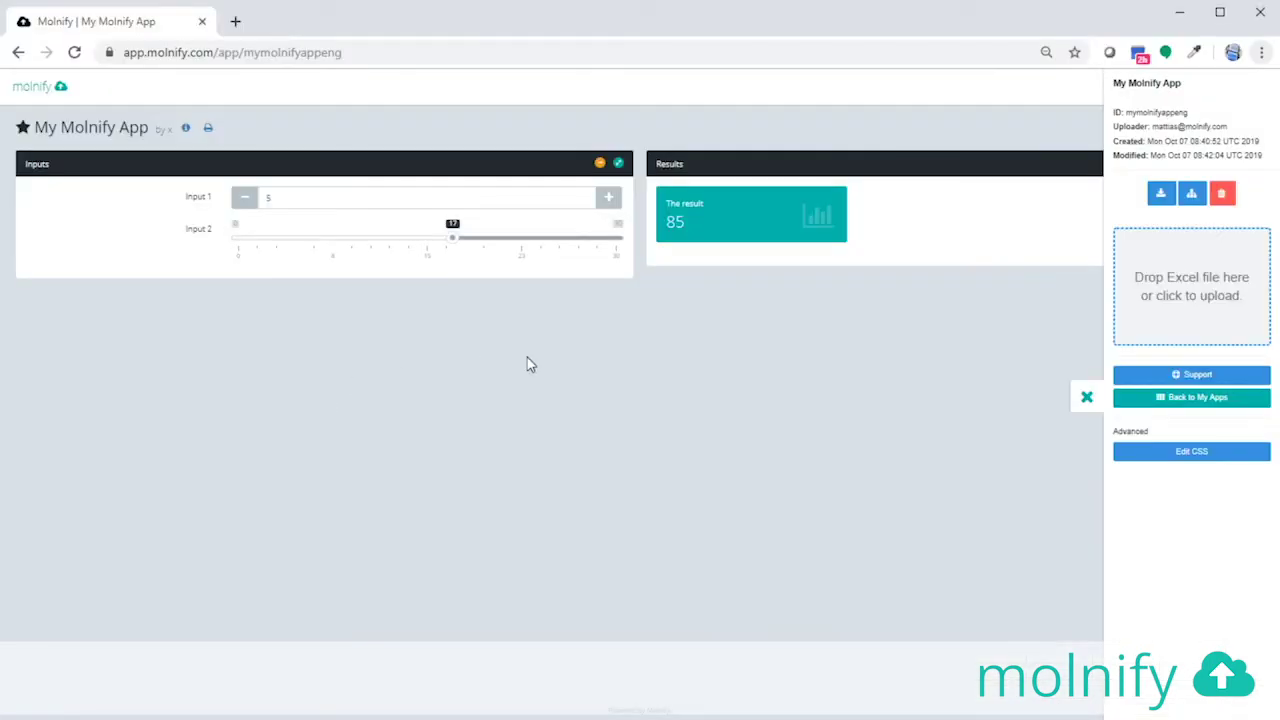
{"action": "key", "text": "alt+Tab"}
{"action": "key", "text": "Tab"}
{"action": "left_click_drag", "start_coordinate": [537, 462], "coordinate": [1176, 313]}
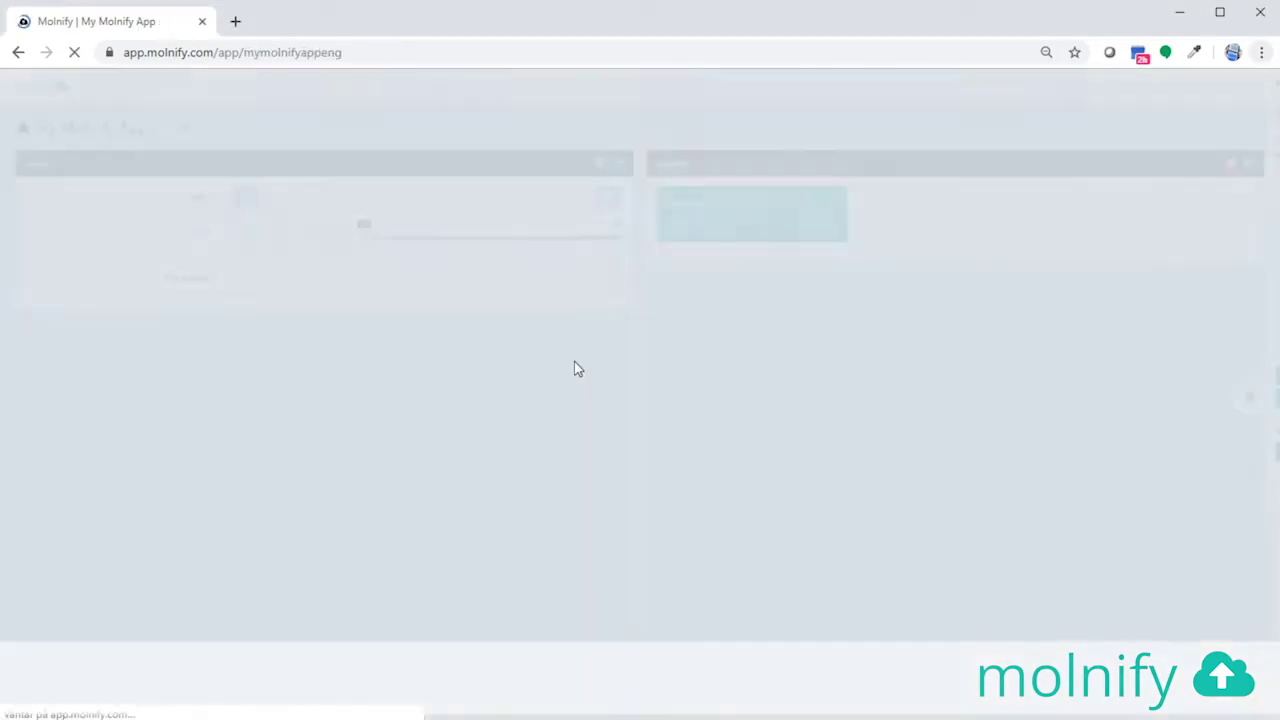
Test the app's "Pick a month" input by filtering its choices with "ju" and selecting june
{"action": "left_click", "coordinate": [328, 288]}
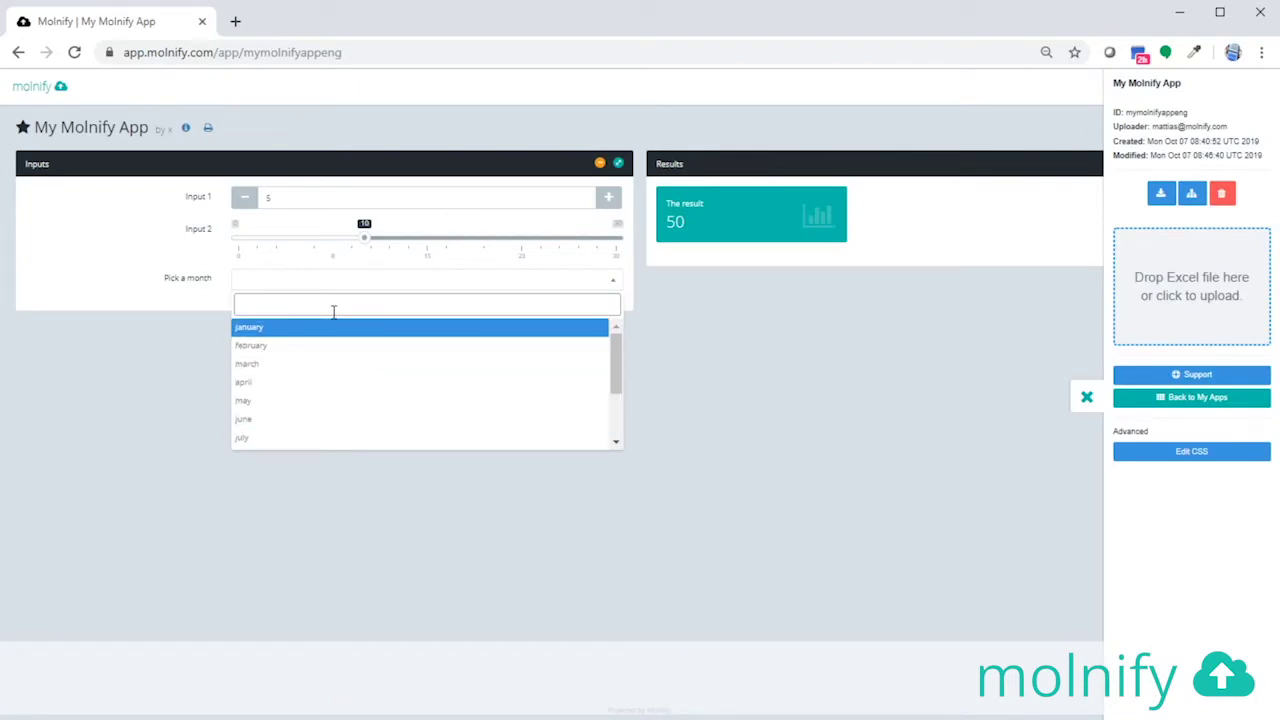
{"action": "type", "text": "ju"}
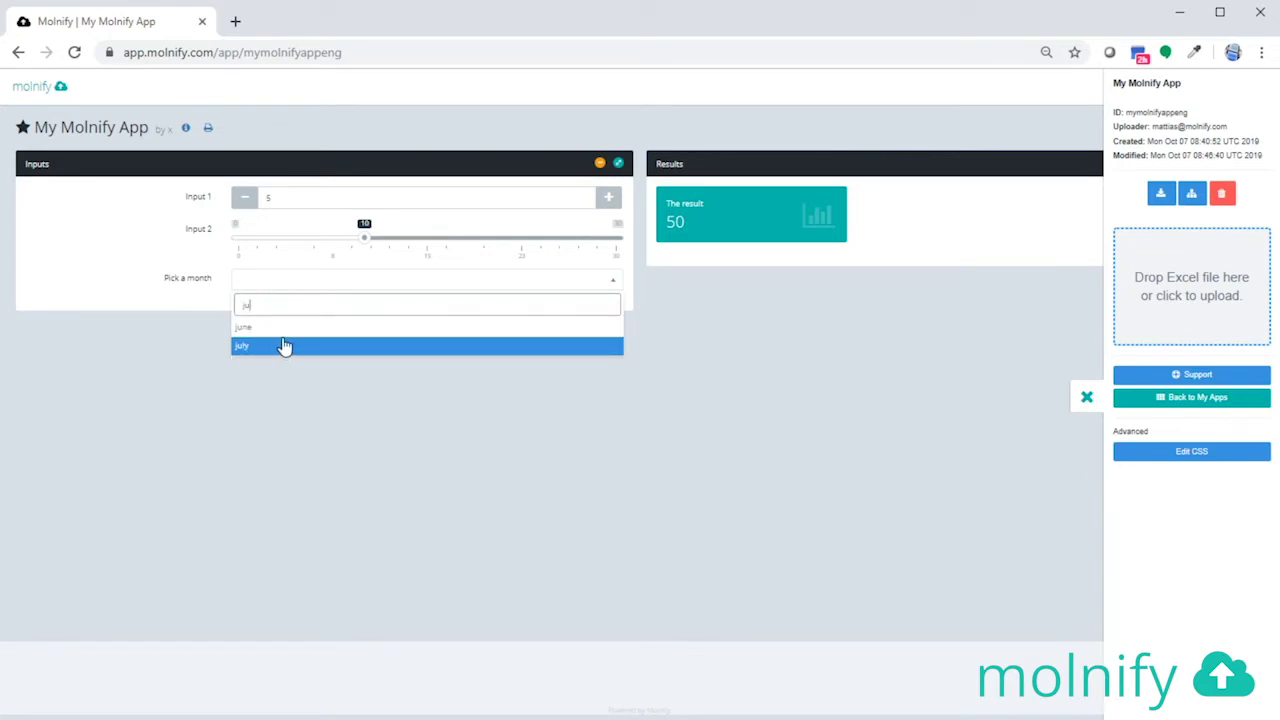
{"action": "left_click", "coordinate": [288, 329]}
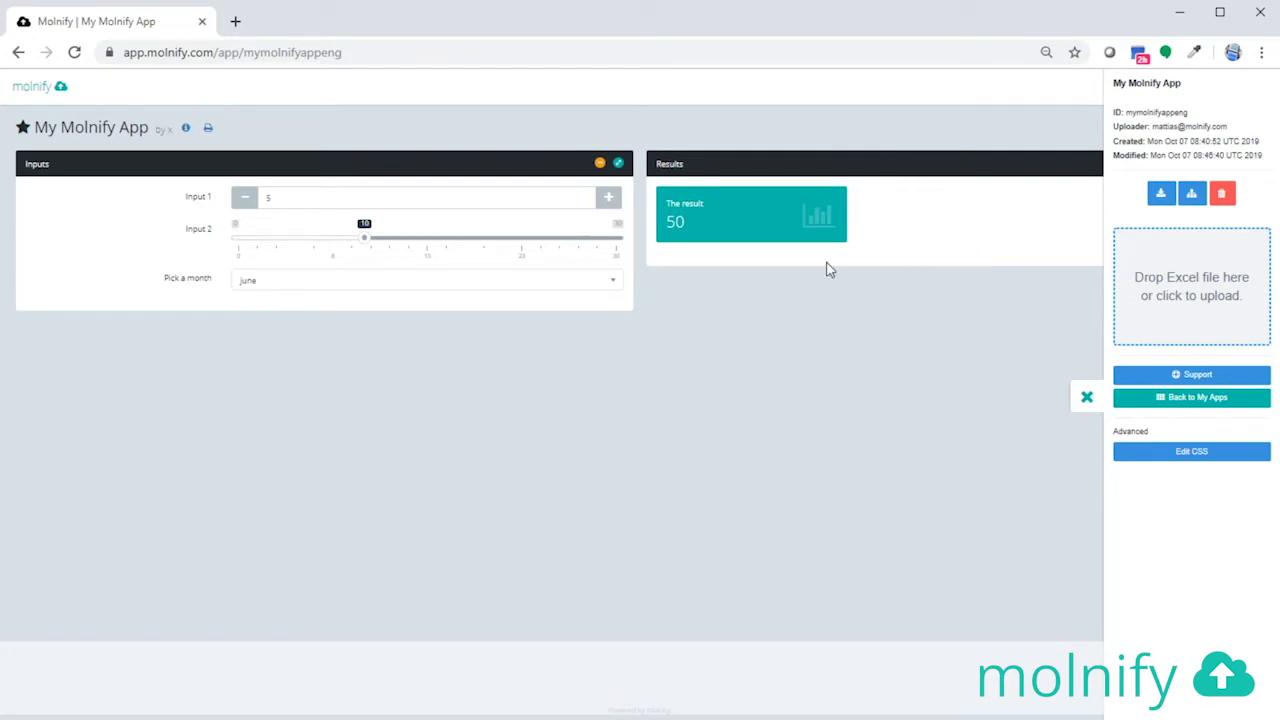
Switch back to the Excel workbook, label F4 "Month" and enter the formula =C5 in G4
{"action": "key", "text": "alt+Tab"}
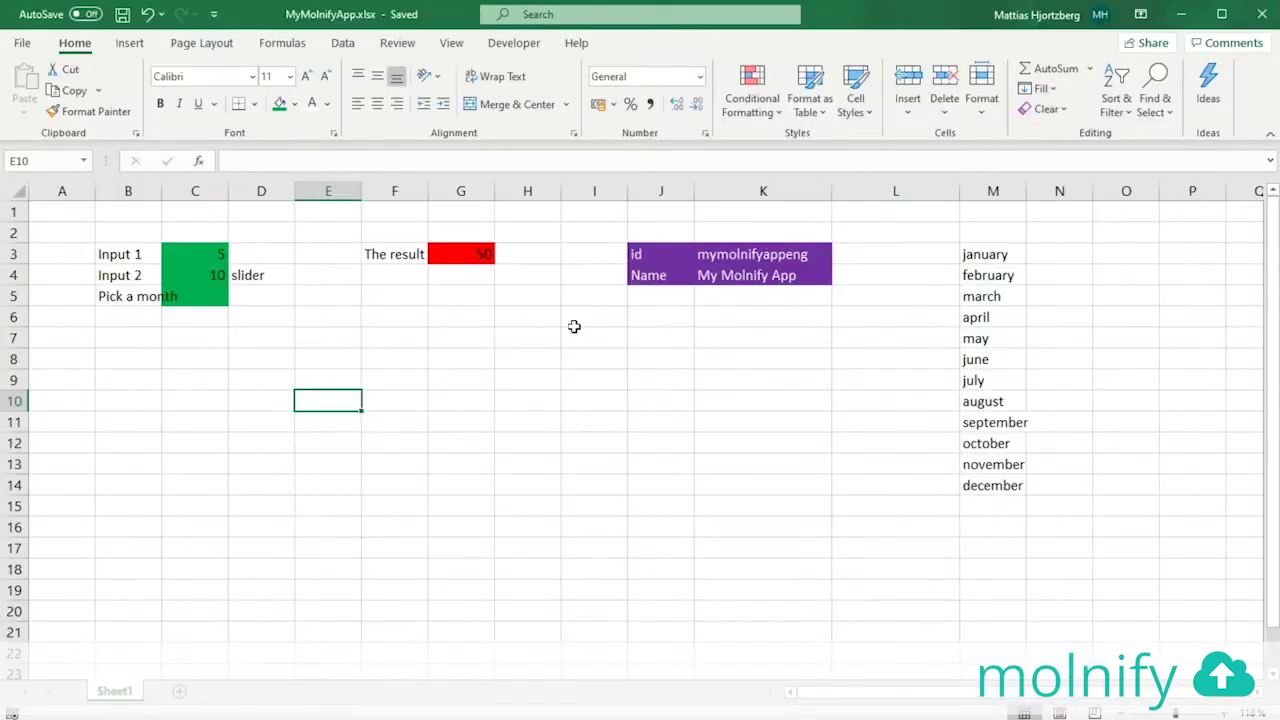
{"action": "left_click", "coordinate": [393, 275]}
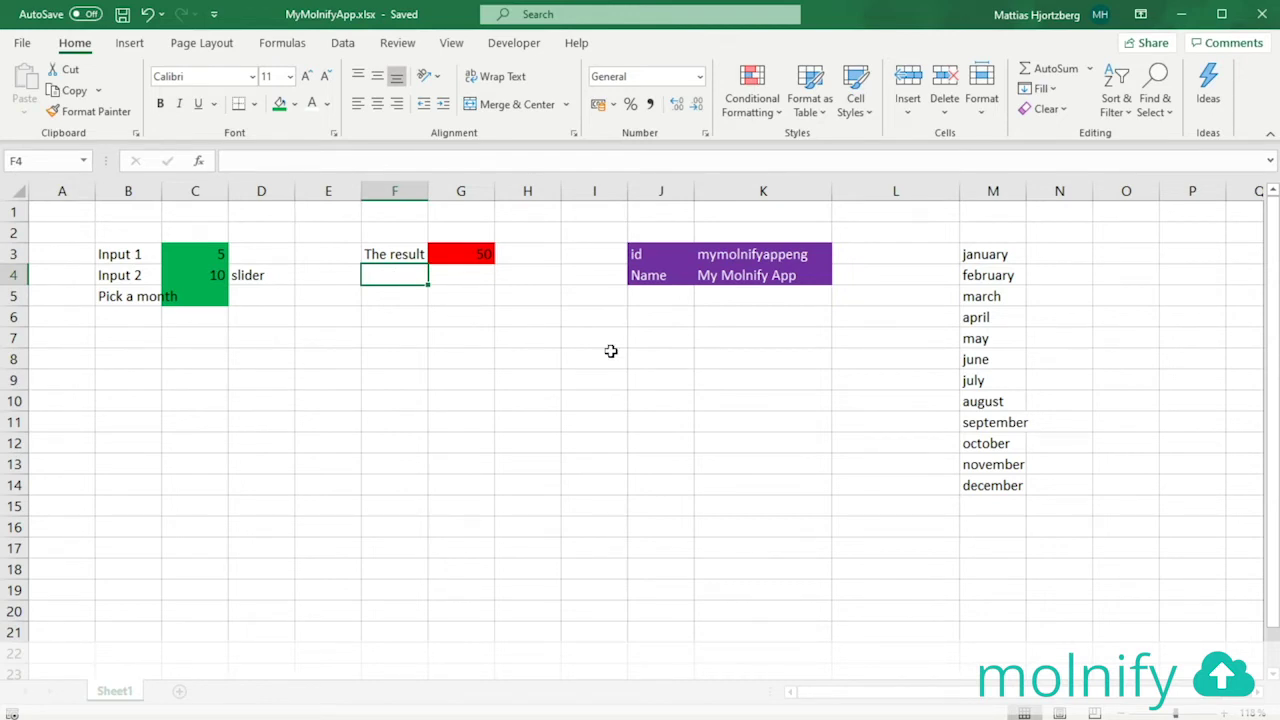
{"action": "type", "text": "Month"}
{"action": "key", "text": "Tab"}
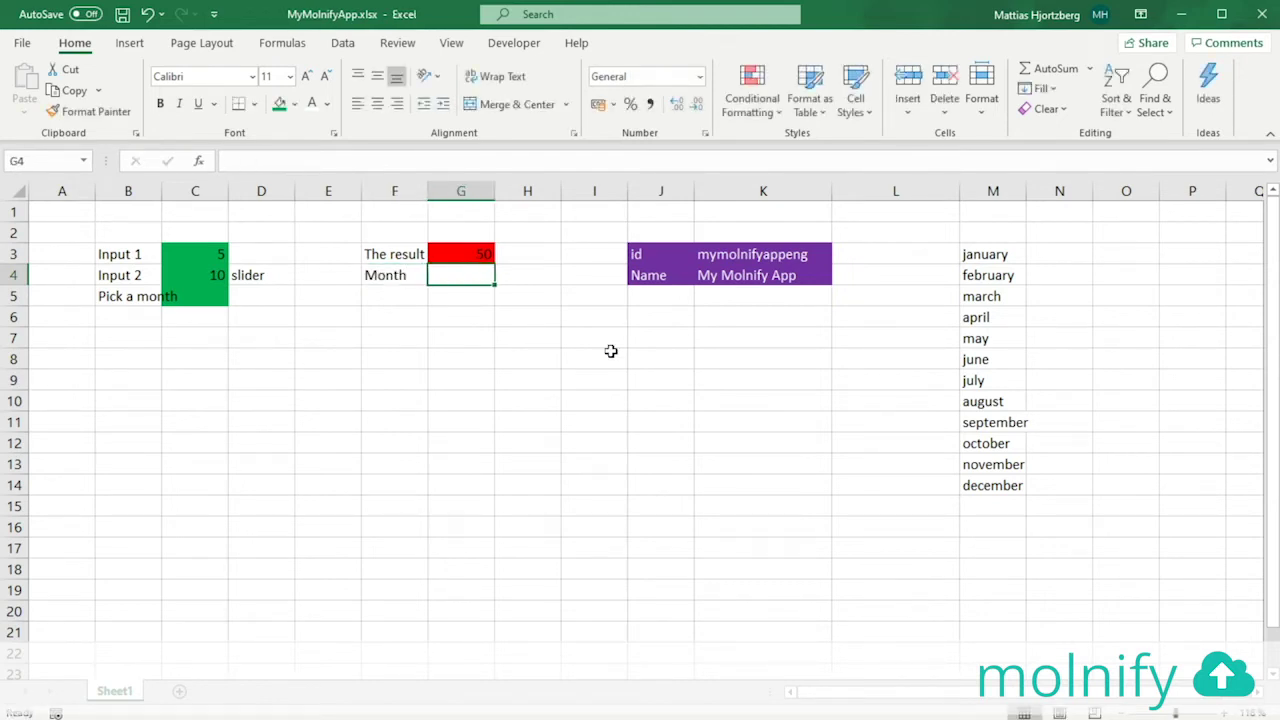
{"action": "type", "text": "="}
{"action": "left_click", "coordinate": [211, 293]}
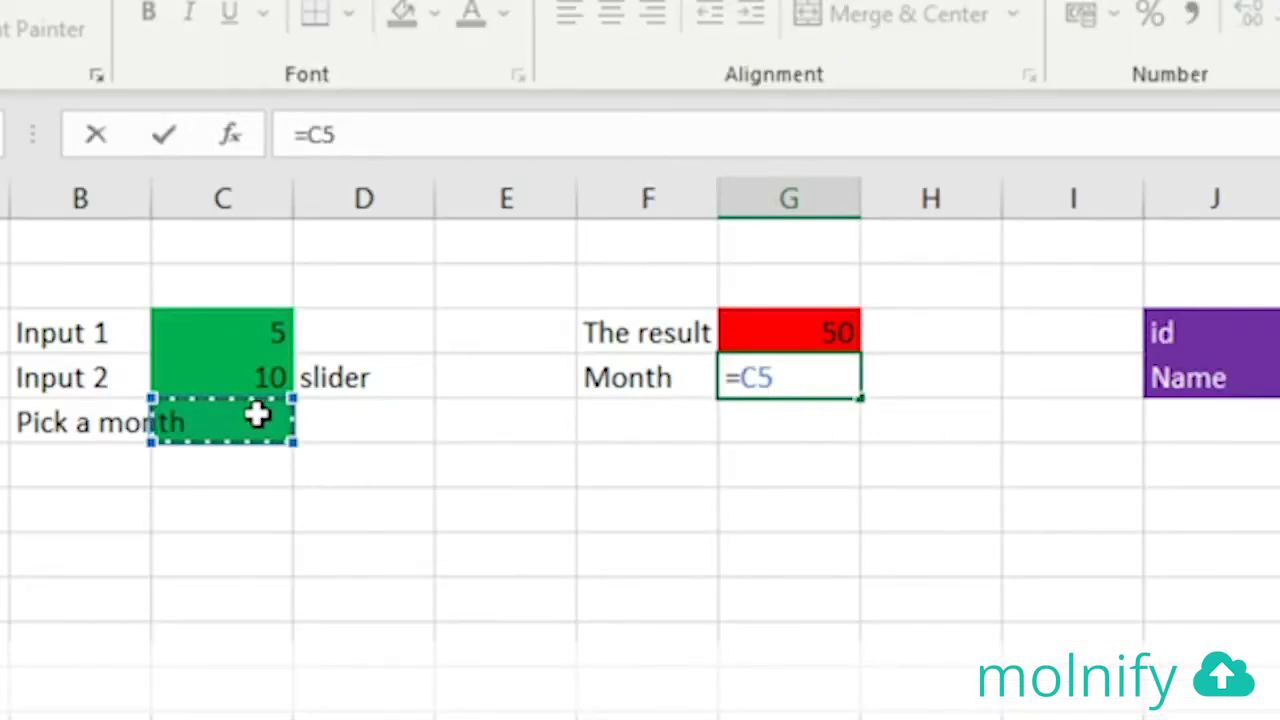
{"action": "key", "text": "Return"}
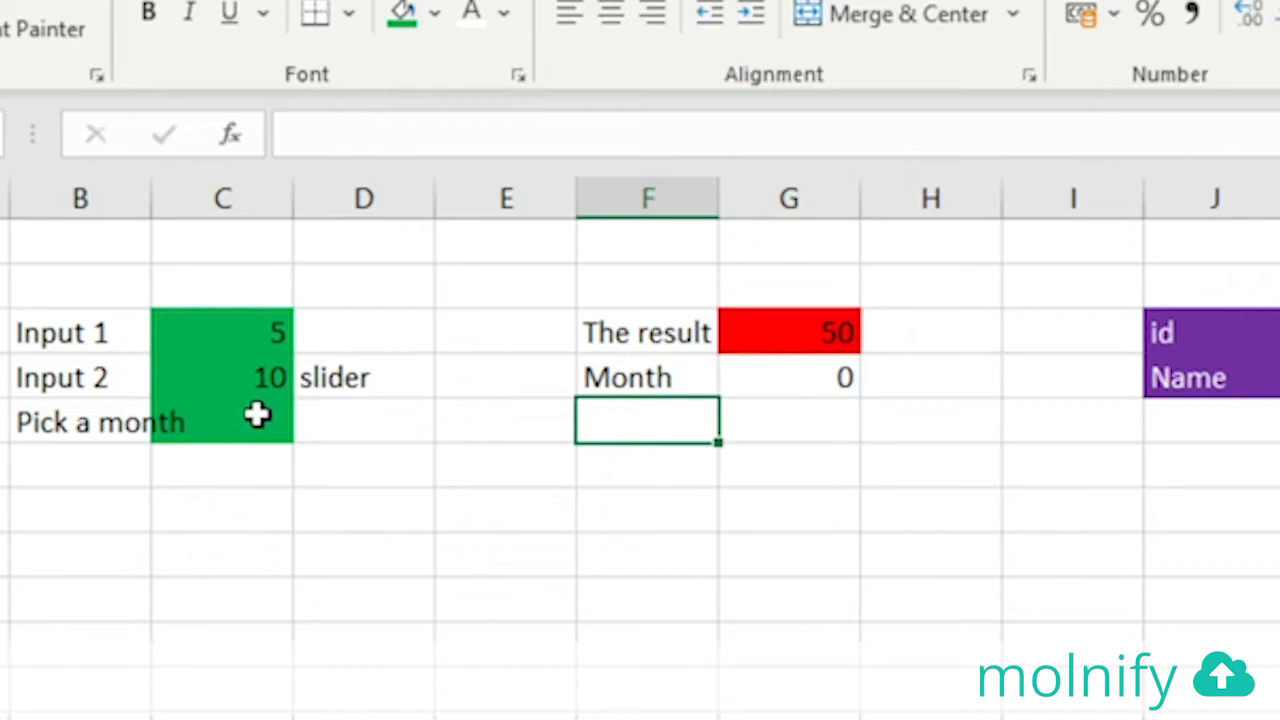
Fill the Month value in G4 with the same red as the result cell above it
{"action": "left_click", "coordinate": [766, 363]}
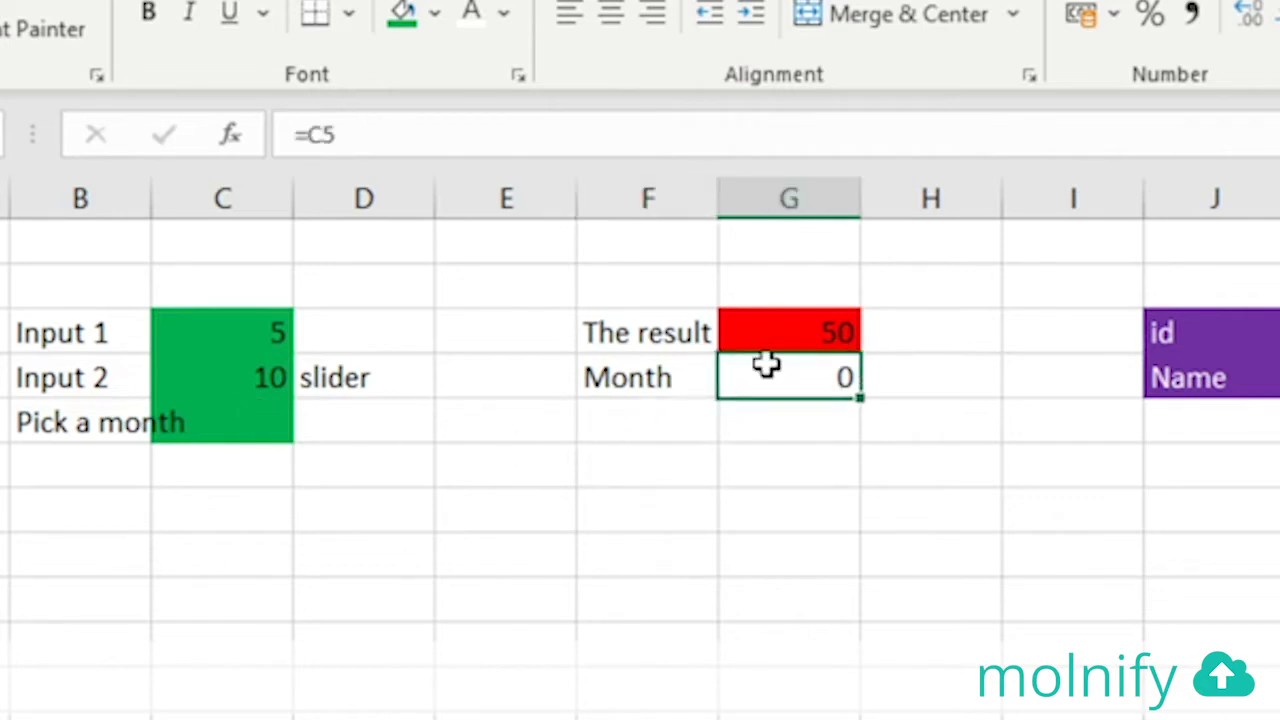
{"action": "left_click", "coordinate": [436, 16]}
{"action": "left_click", "coordinate": [432, 345]}
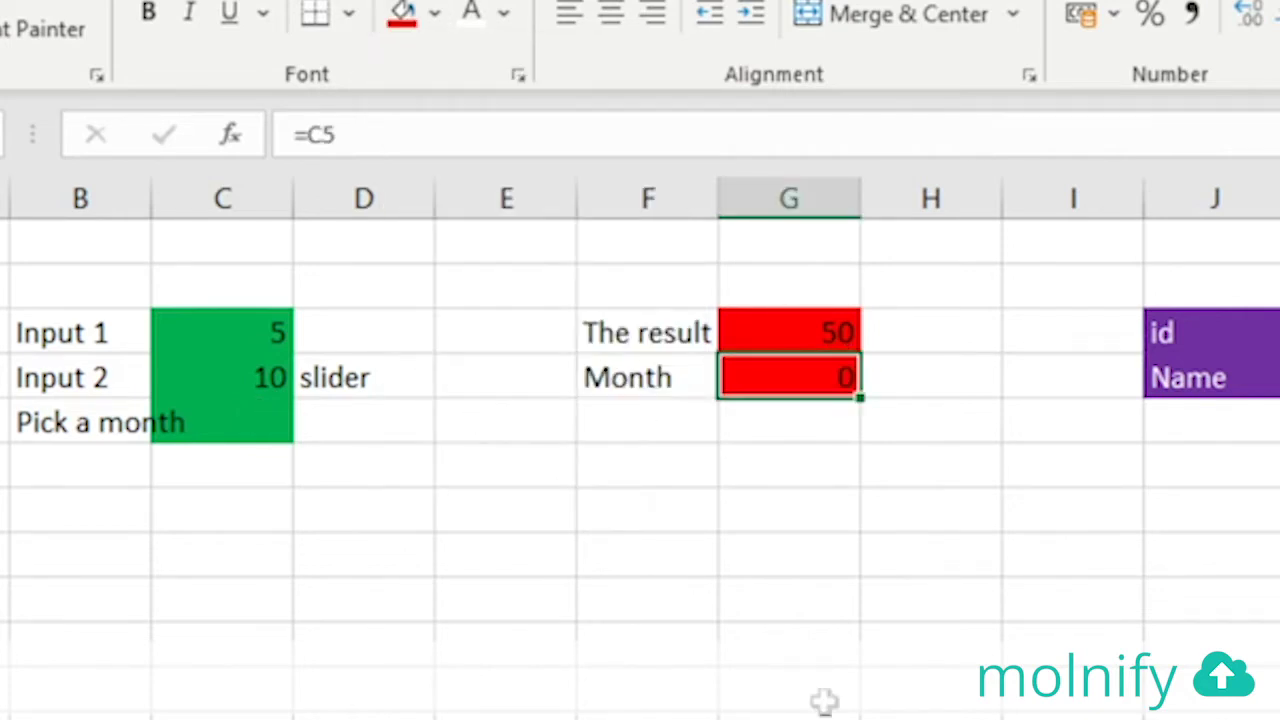
{"action": "left_click", "coordinate": [874, 660]}
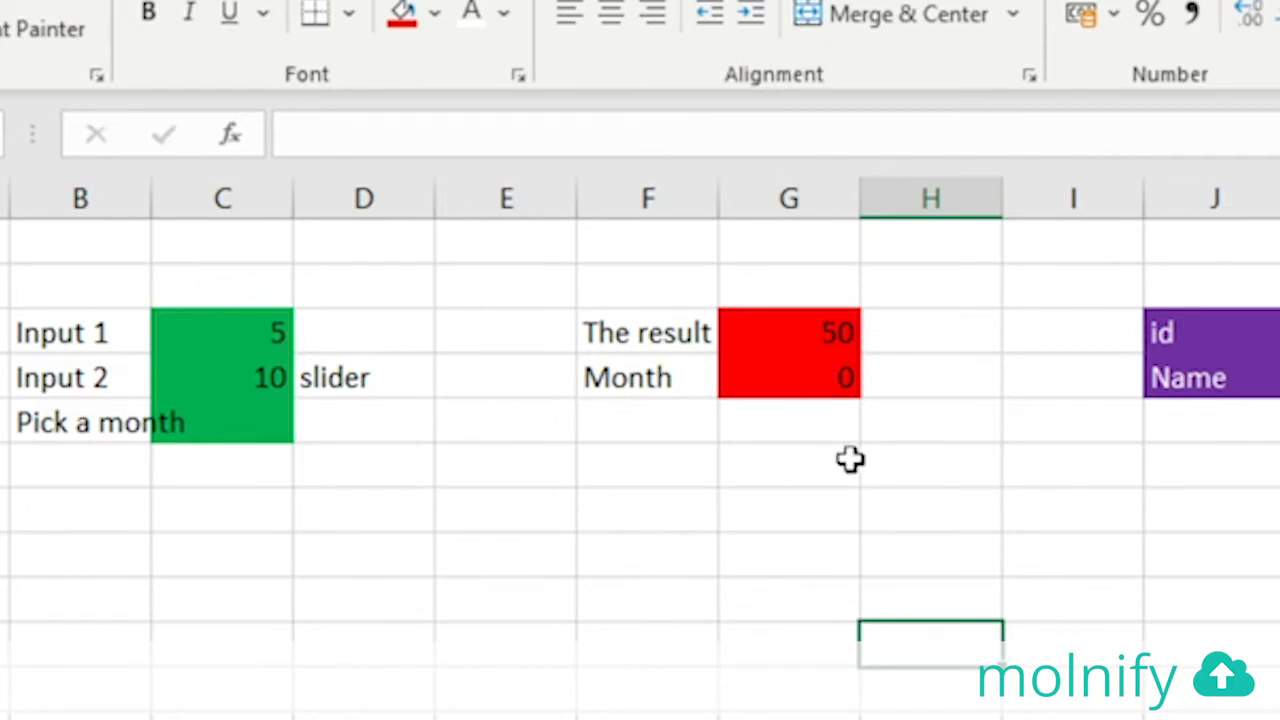
Change the Month formula in G4 to =IF(C5="";"--";C5)
{"action": "left_click", "coordinate": [822, 375]}
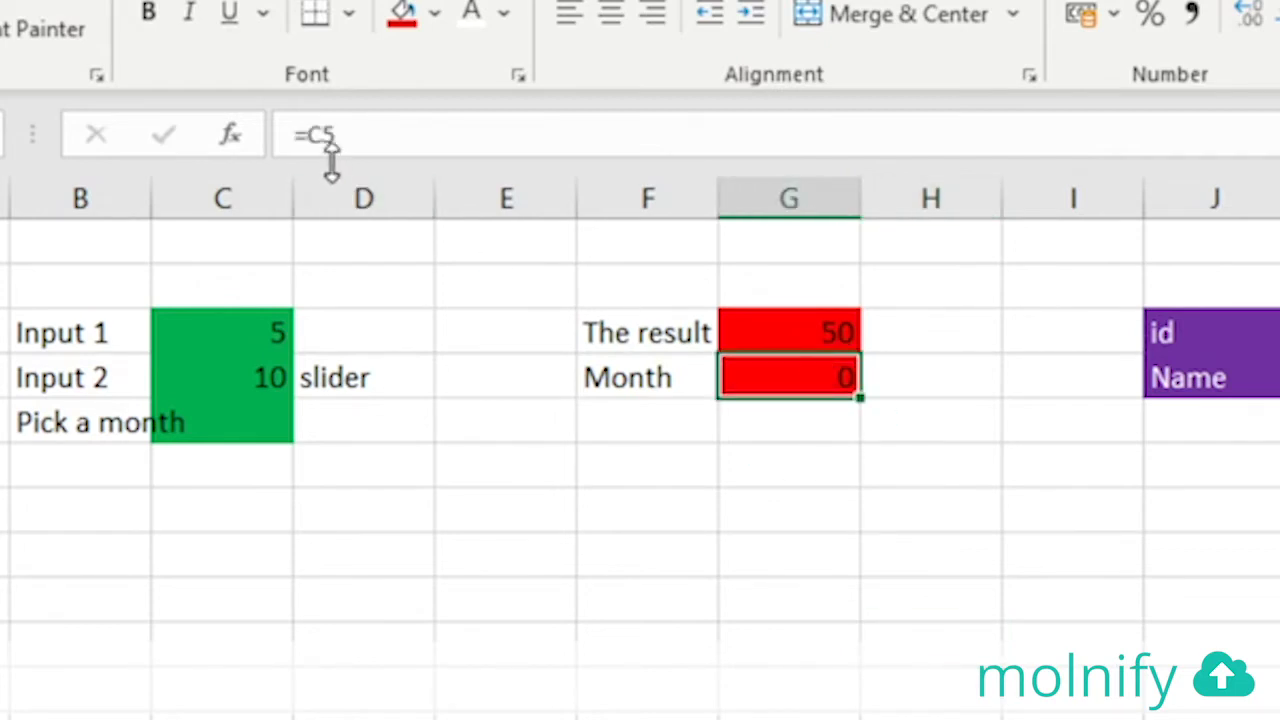
{"action": "left_click", "coordinate": [305, 134]}
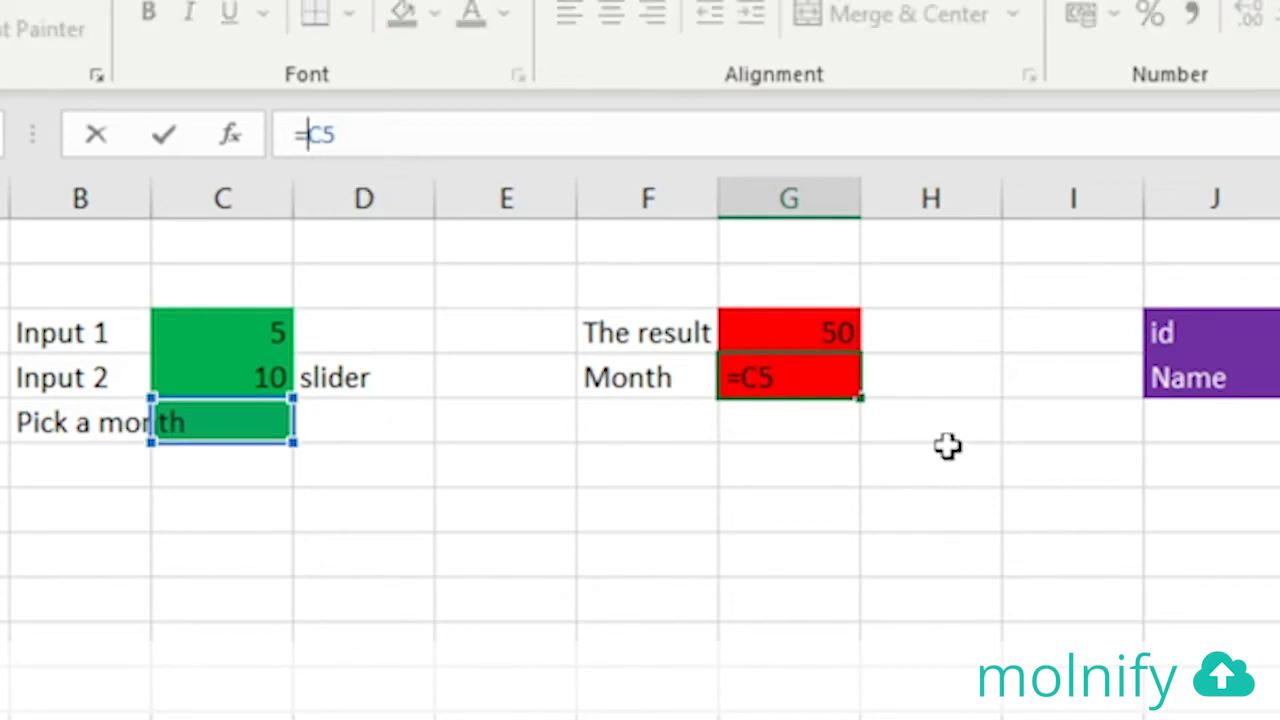
{"action": "type", "text": "if("}
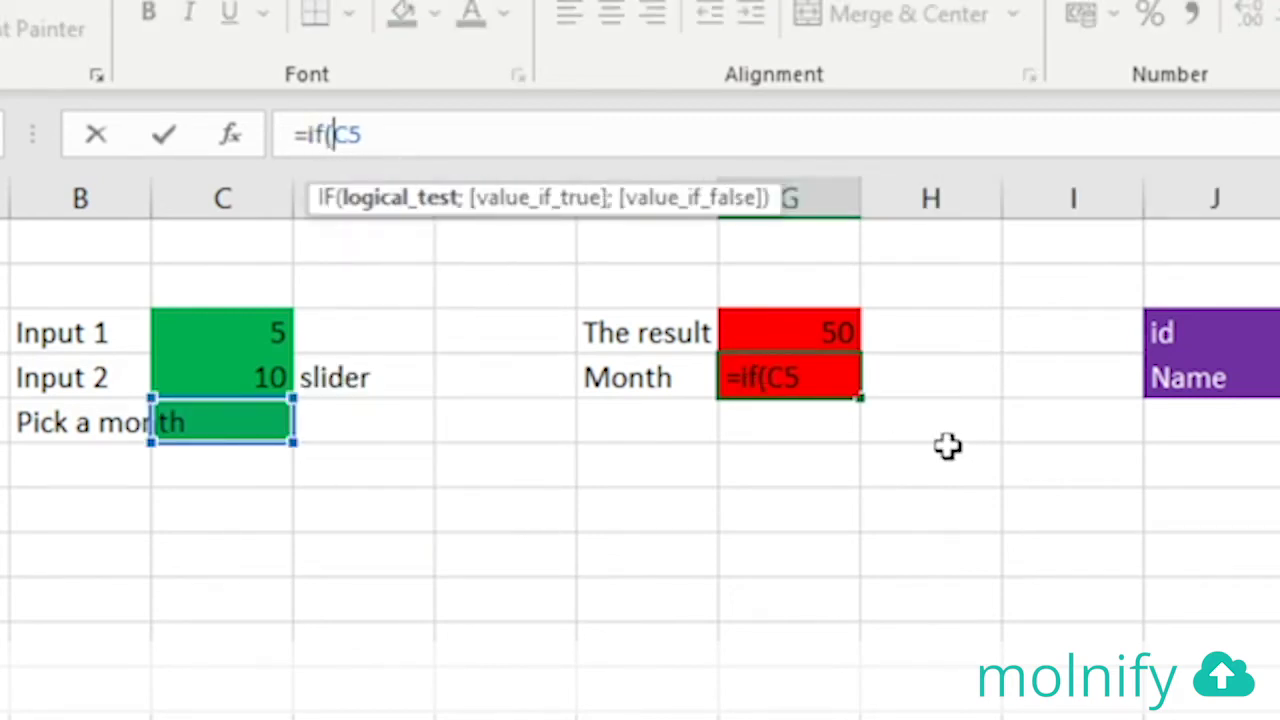
{"action": "type", "text": "=\"\";\""}
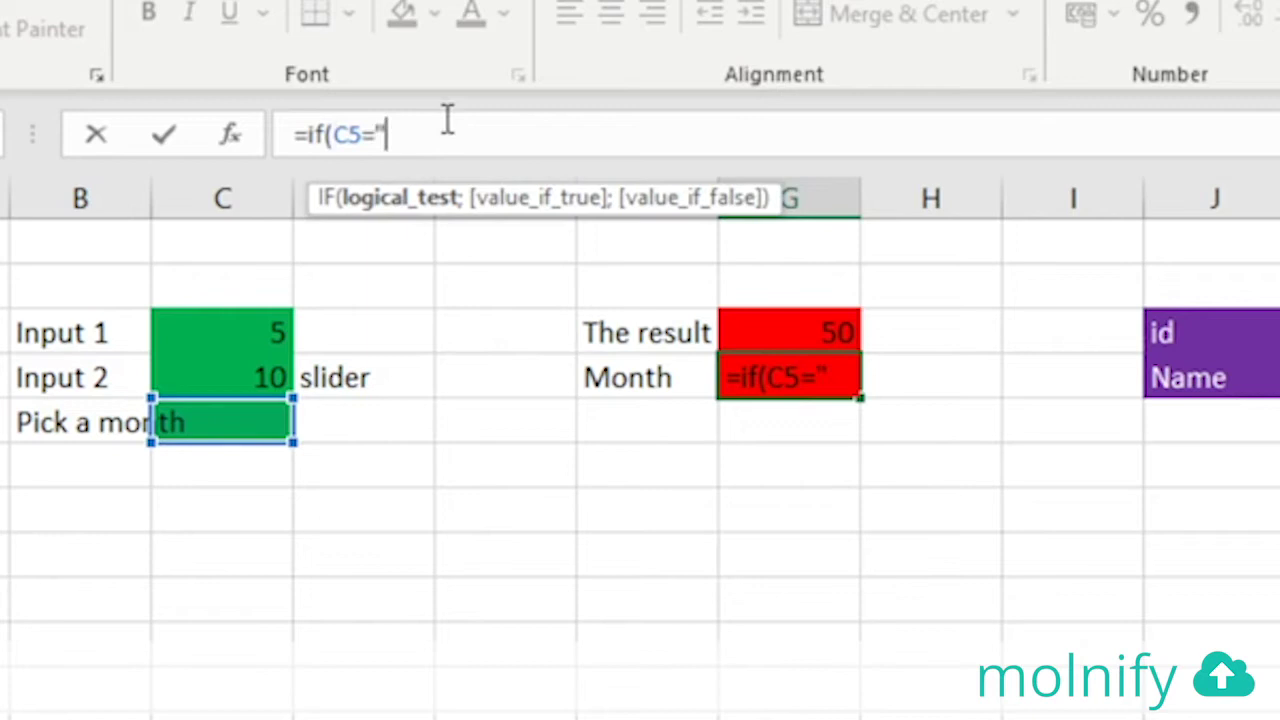
{"action": "type", "text": "--\""}
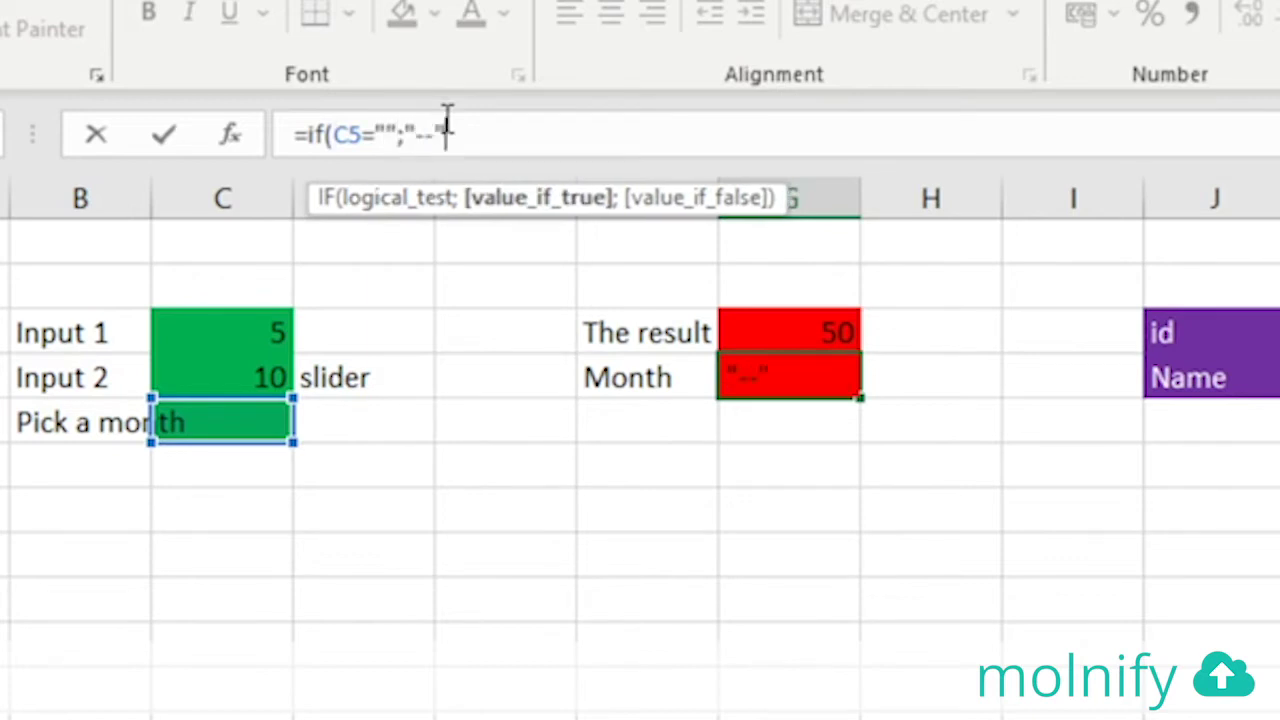
{"action": "type", "text": ";"}
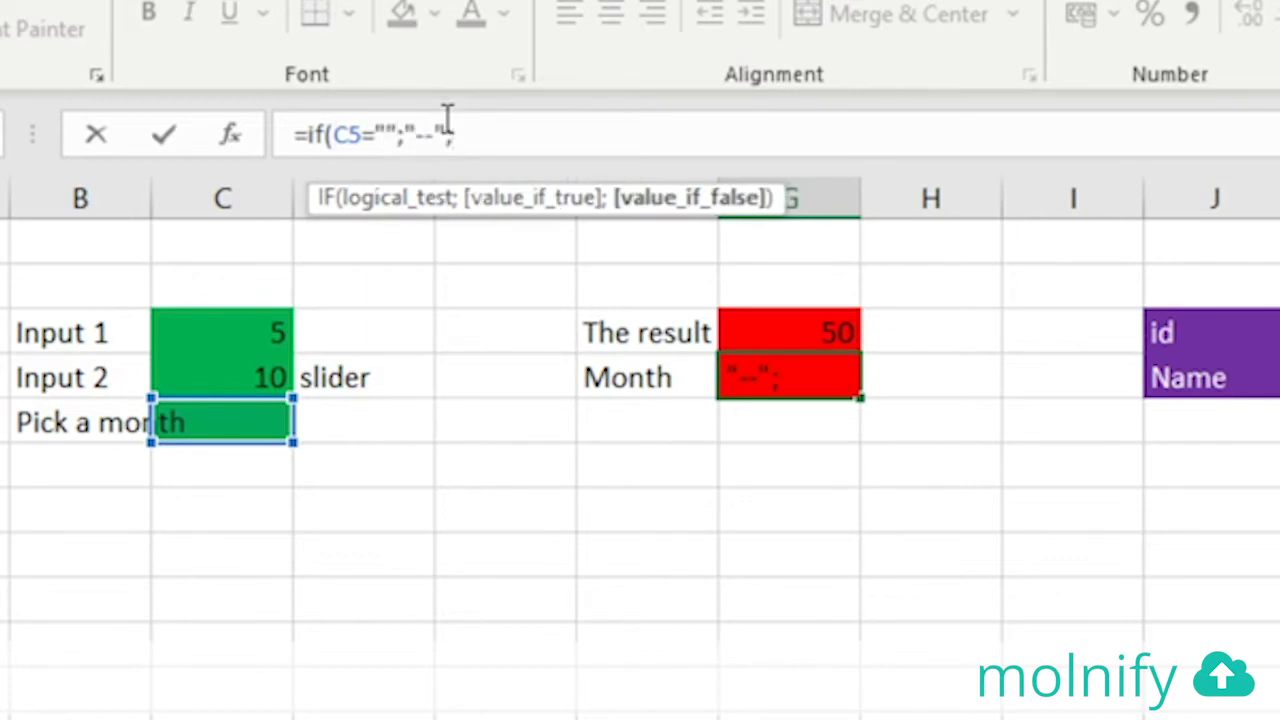
{"action": "type", "text": "C5)"}
{"action": "key", "text": "Return"}
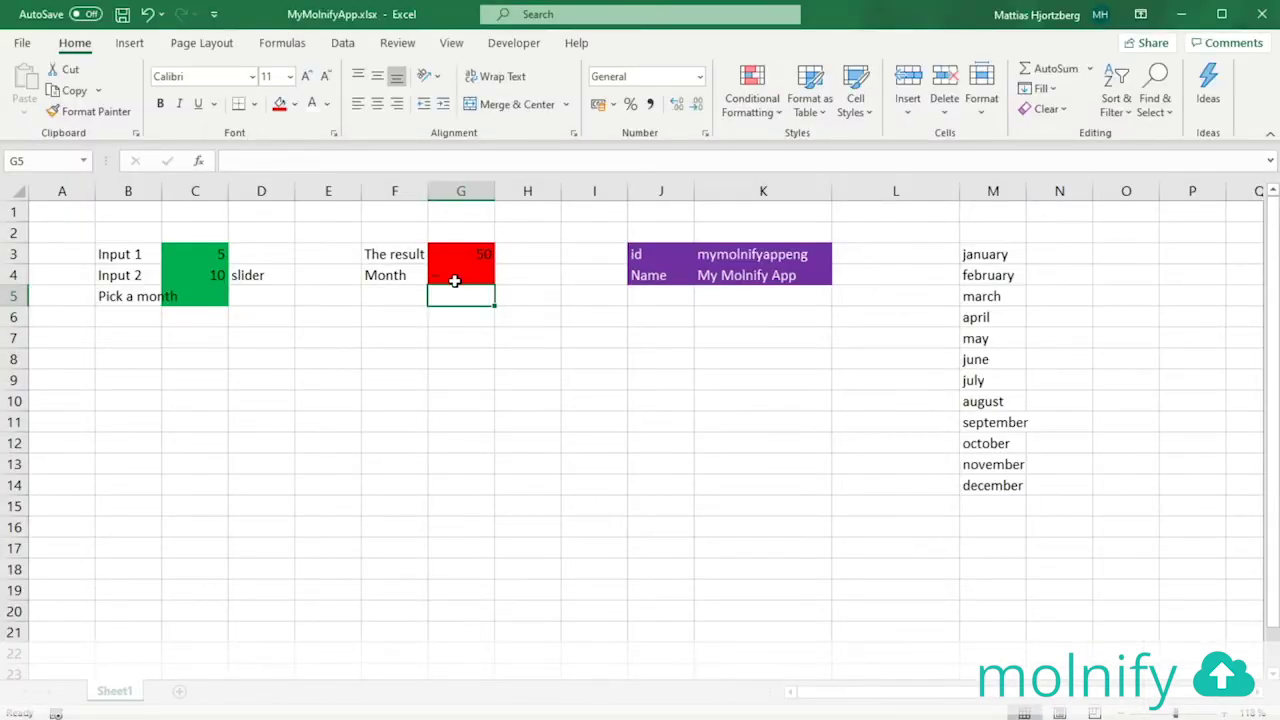
Test the Month formula by choosing june for "Pick a month" in C5 and clearing the cell again
{"action": "left_click", "coordinate": [200, 297]}
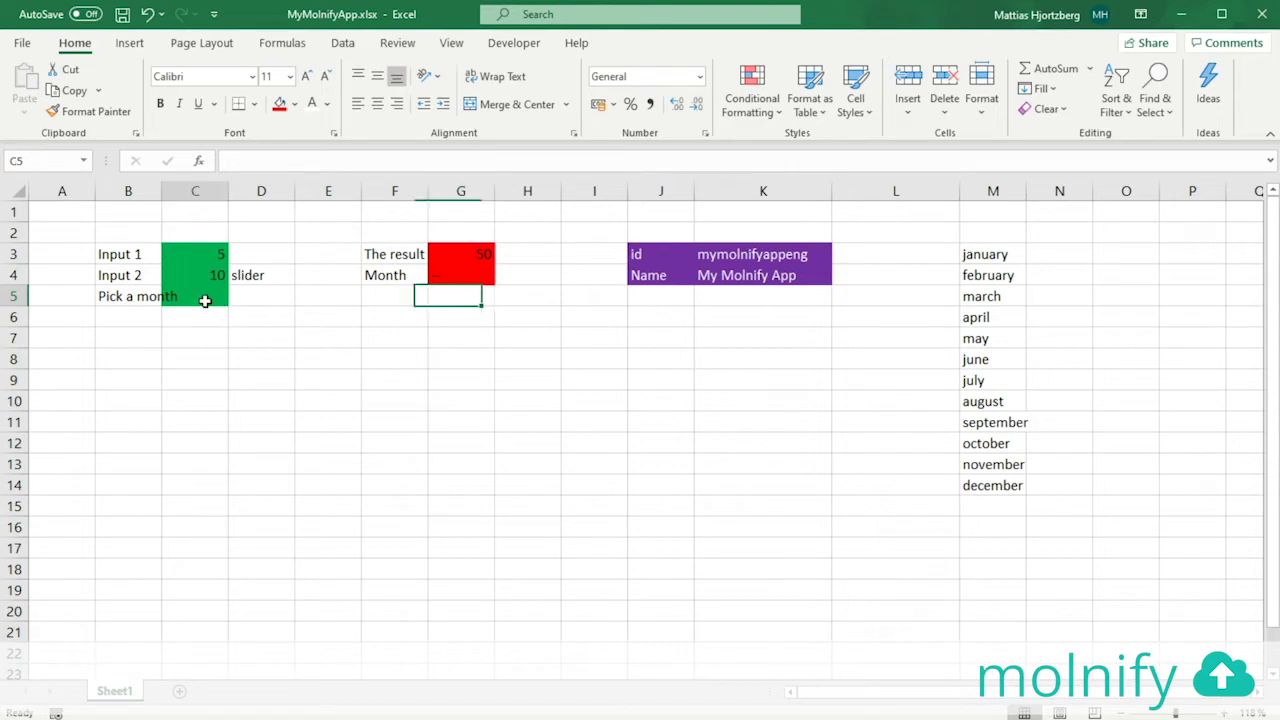
{"action": "left_click", "coordinate": [236, 297]}
{"action": "left_click", "coordinate": [210, 376]}
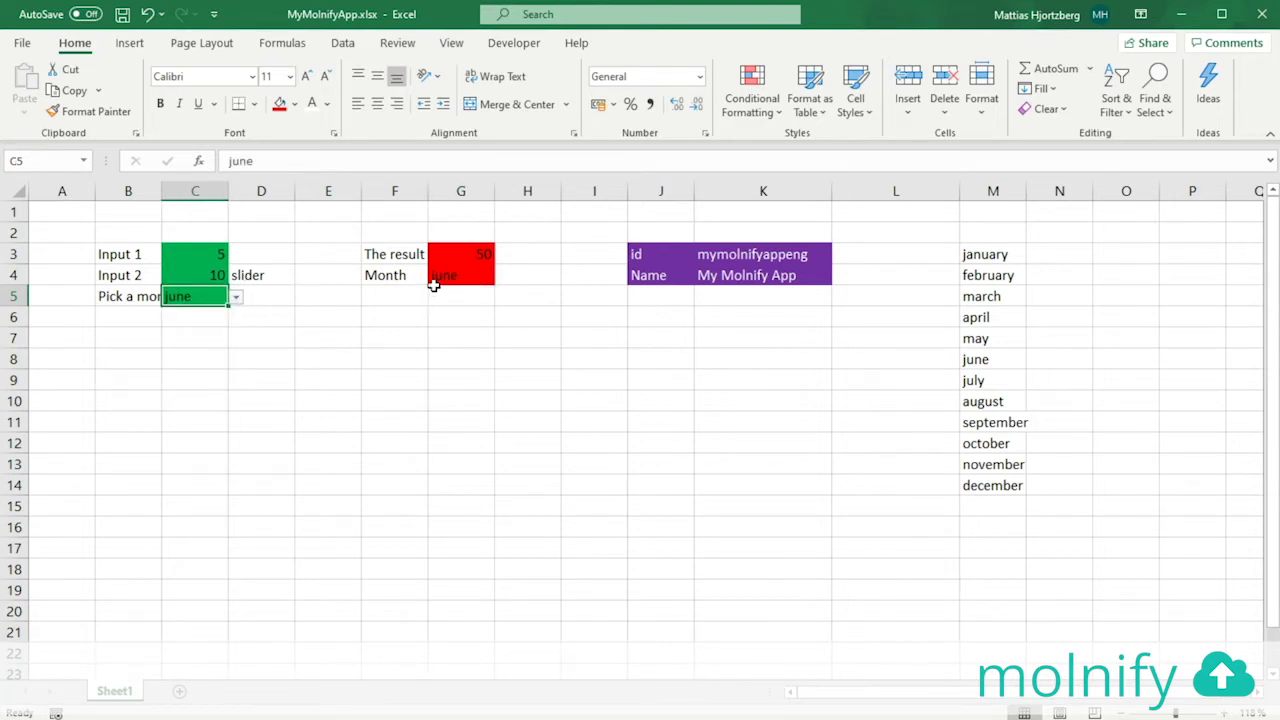
{"action": "key", "text": "Delete"}
{"action": "left_click", "coordinate": [204, 313]}
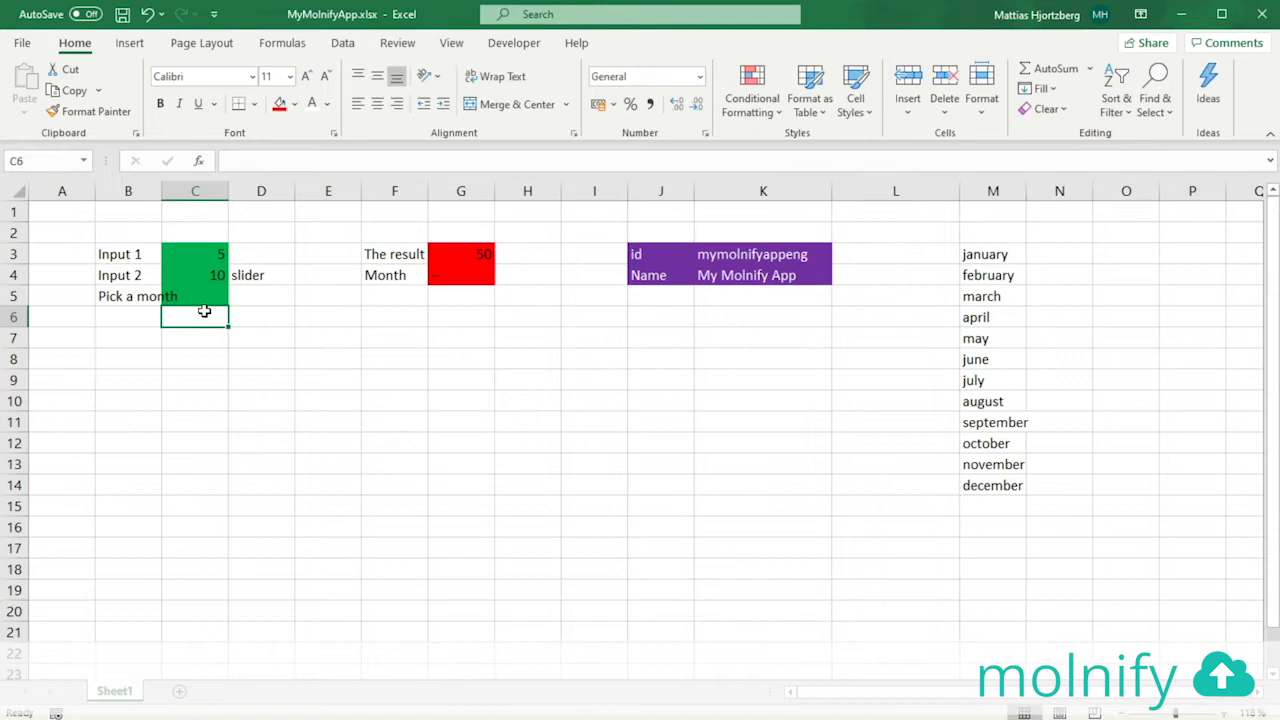
Save the workbook, switch to the app in the browser and update it by uploading MyMolnifyApp.xlsx from the My Molnify apps folder
{"action": "key", "text": "ctrl+s"}
{"action": "key", "text": "alt+Tab"}
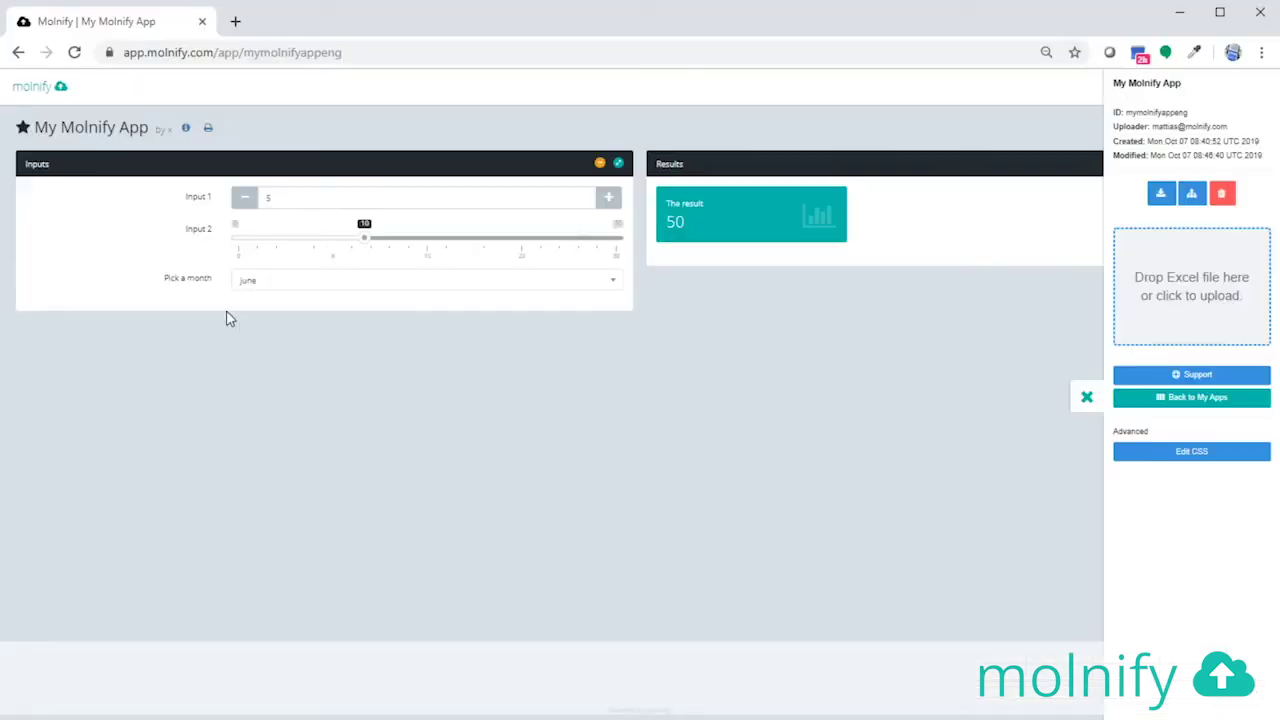
{"action": "key", "text": "alt+Tab"}
{"action": "key", "text": "alt+Tab"}
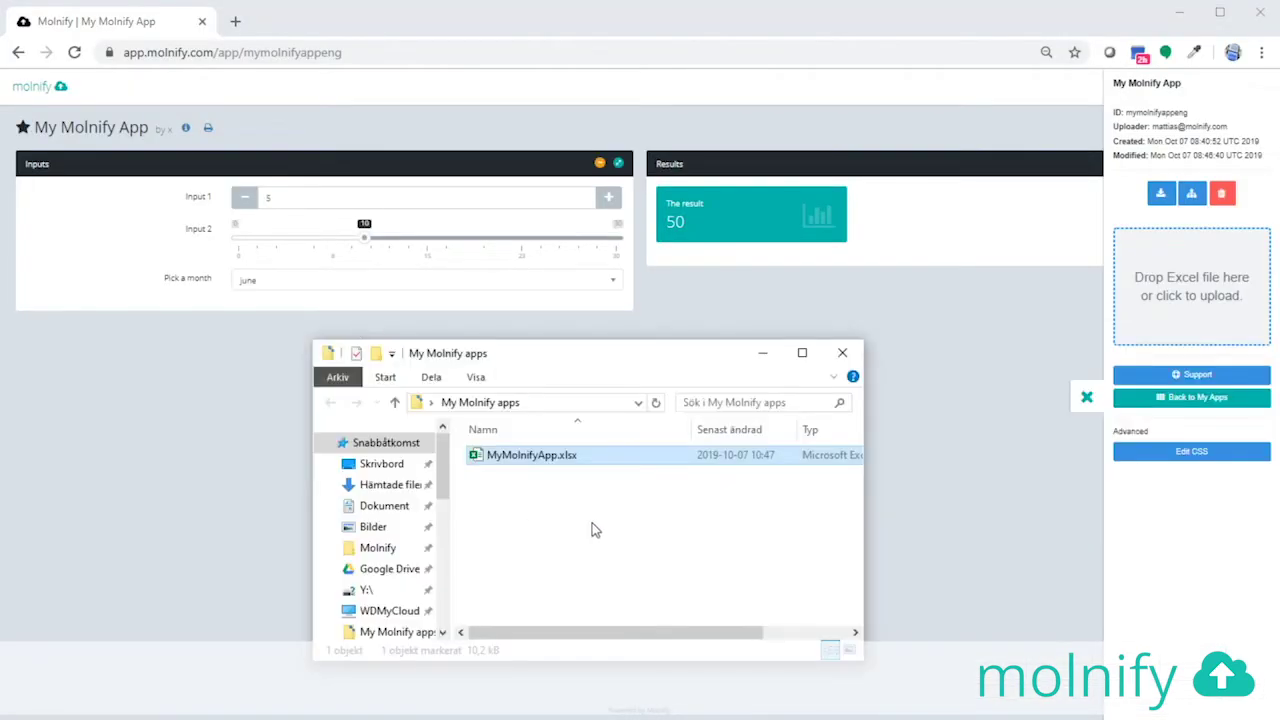
{"action": "left_click_drag", "start_coordinate": [510, 456], "coordinate": [1208, 308]}
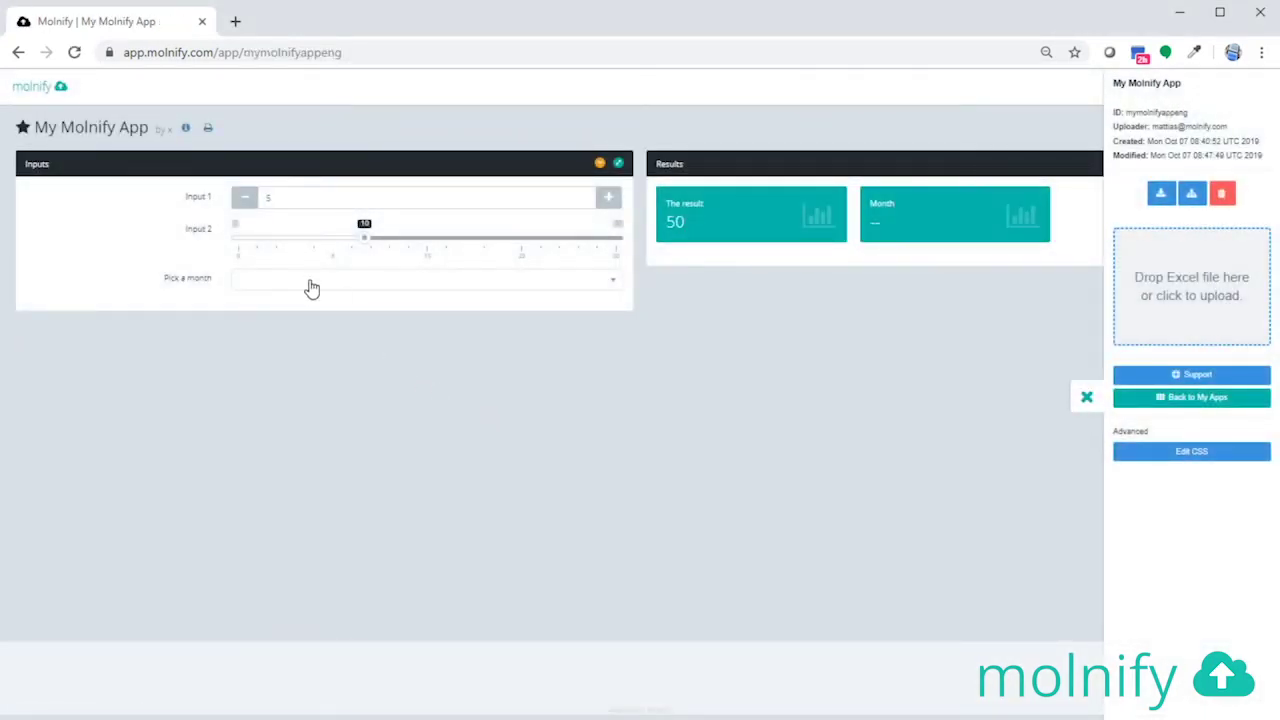
Test the app's Month result by selecting june for "Pick a month", and return to the Excel workbook
{"action": "left_click", "coordinate": [306, 281]}
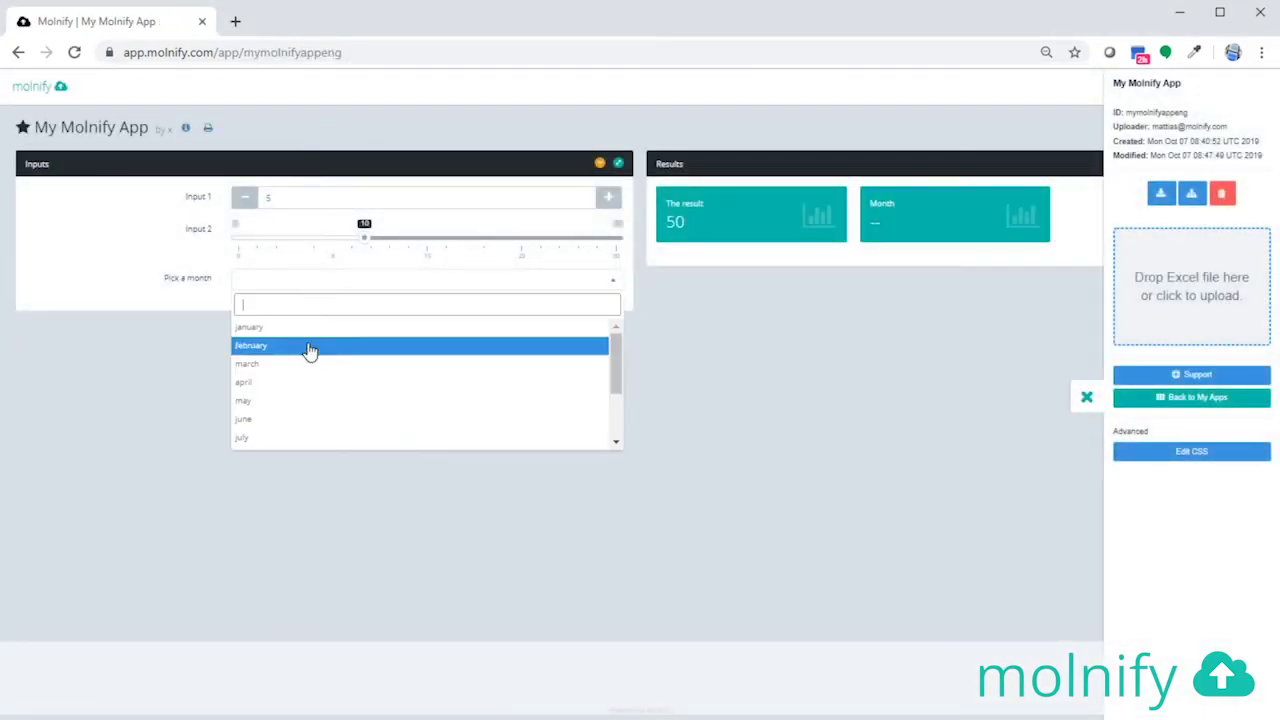
{"action": "left_click", "coordinate": [302, 420]}
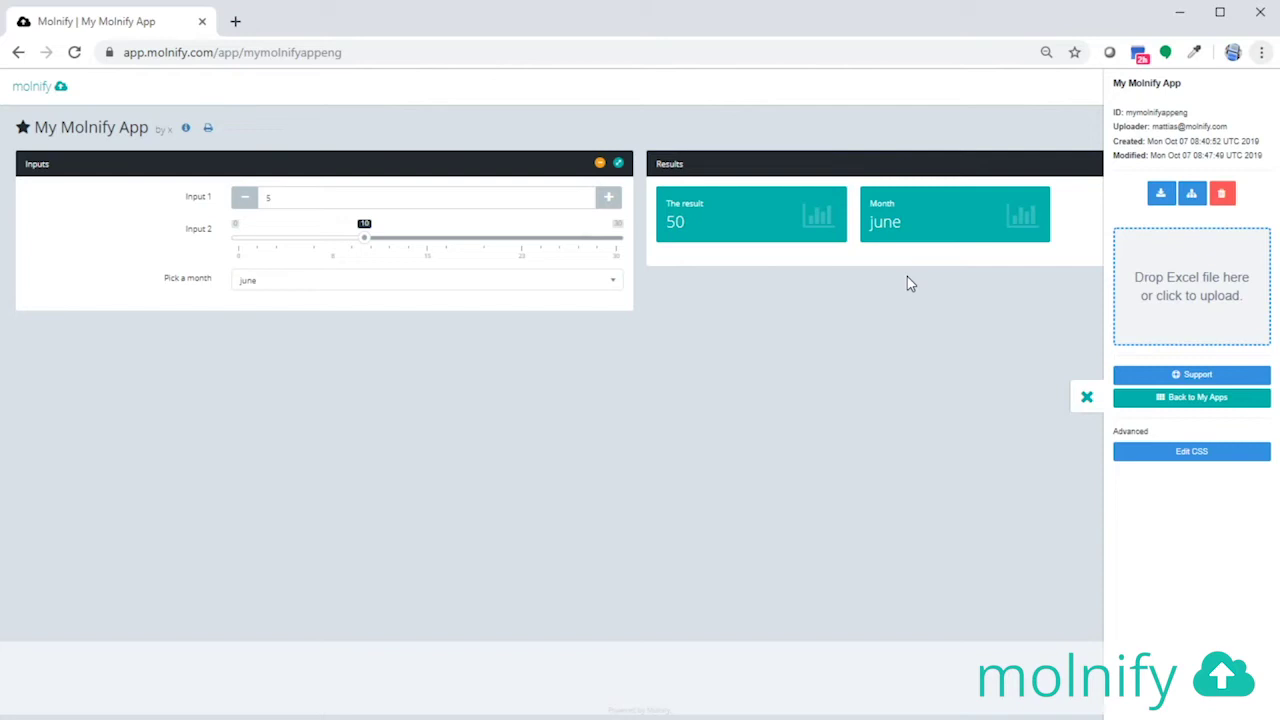
{"action": "key", "text": "alt+Tab"}
{"action": "key", "text": "alt+Tab"}
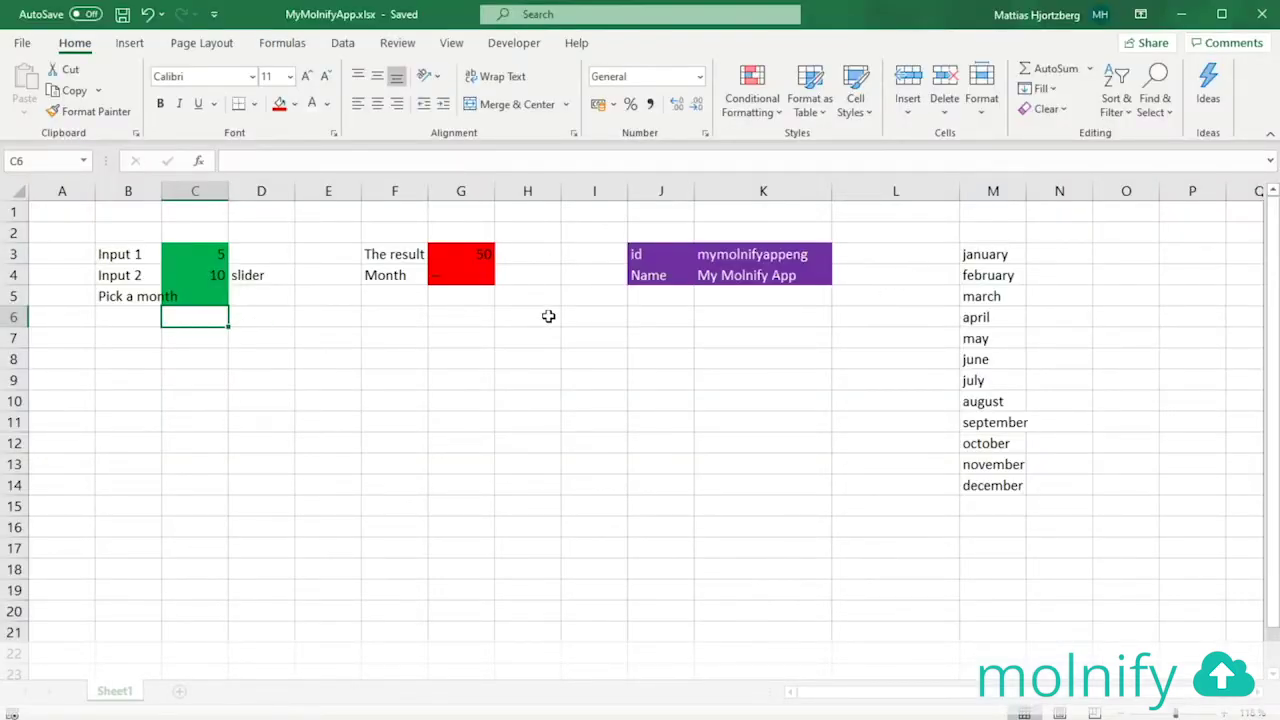
Enter the formula =RANDBETWEEN(0;500) in N3 beside january
{"action": "left_click", "coordinate": [386, 300]}
{"action": "left_click", "coordinate": [1066, 256]}
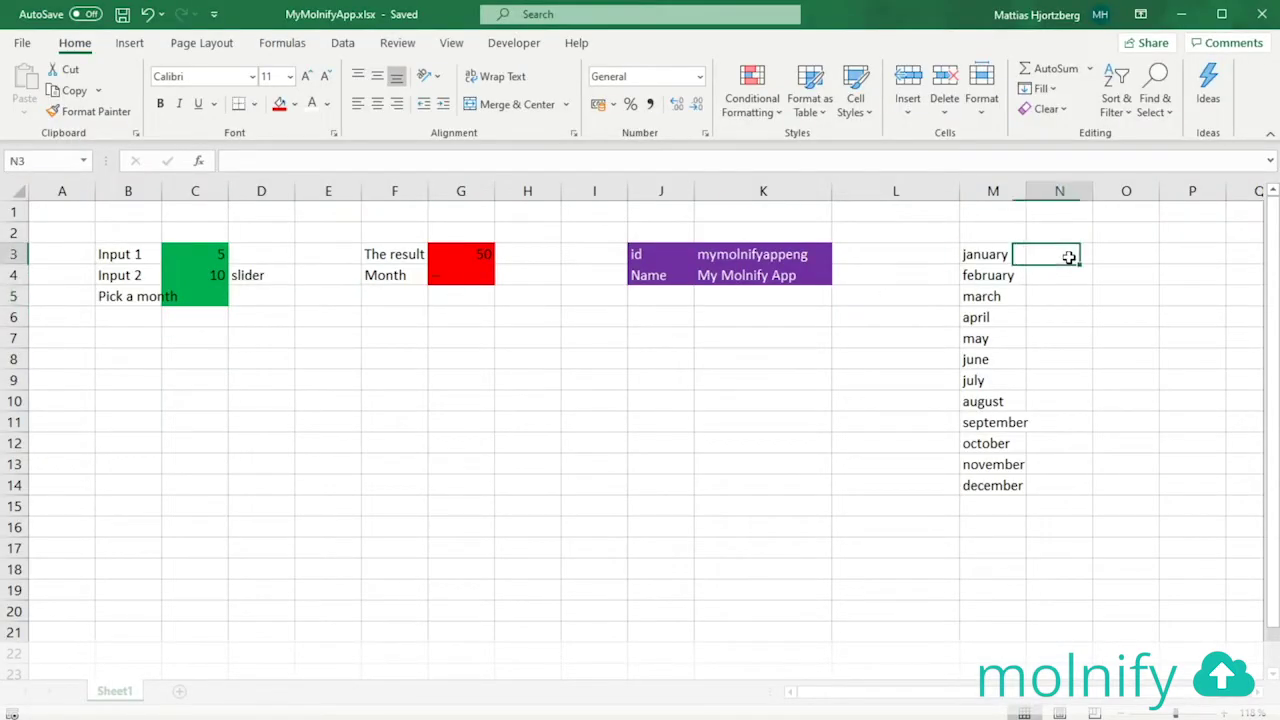
{"action": "left_click_drag", "start_coordinate": [1063, 254], "coordinate": [1074, 479]}
{"action": "left_click", "coordinate": [1063, 256]}
{"action": "type", "text": "=rand"}
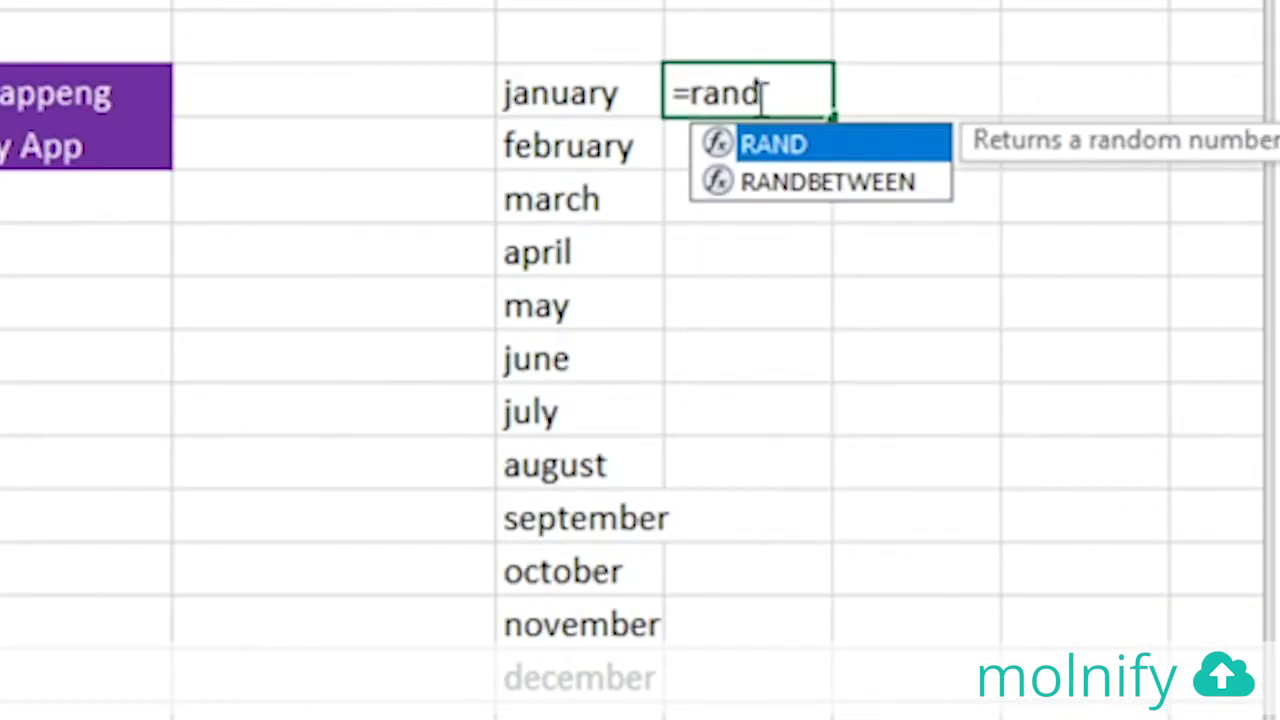
{"action": "key", "text": "Down"}
{"action": "key", "text": "Tab"}
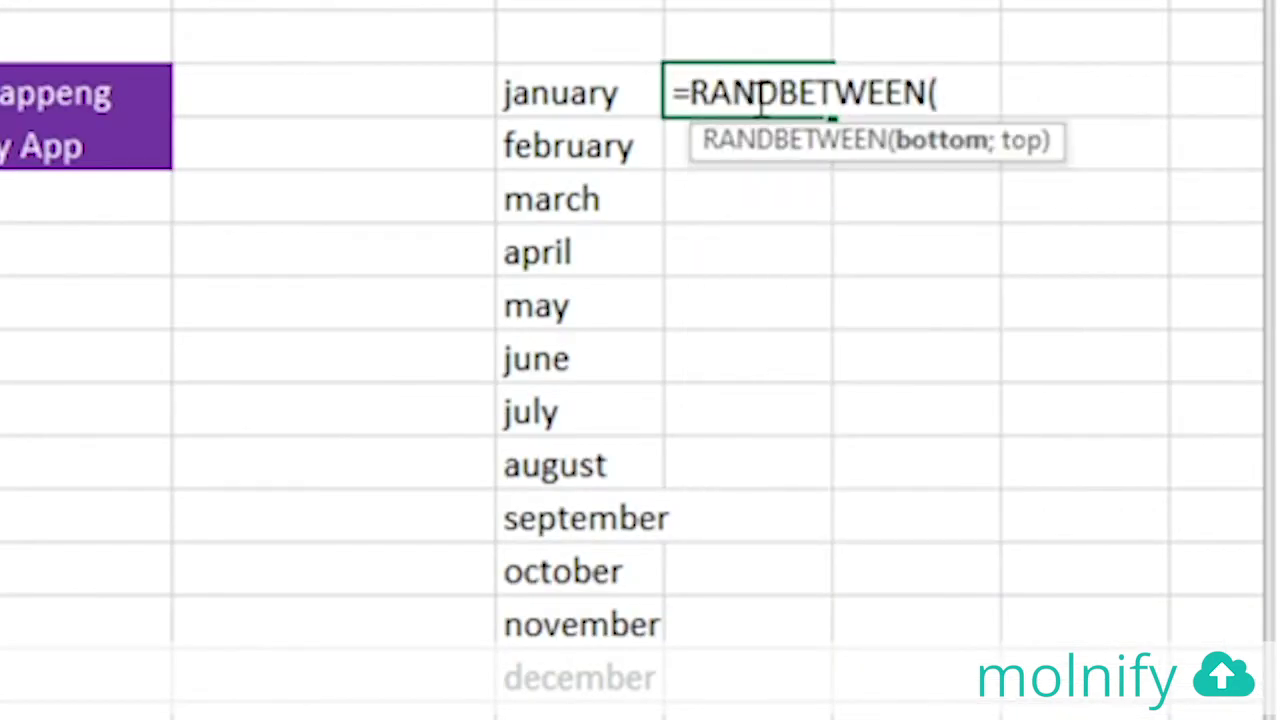
{"action": "type", "text": "0;"}
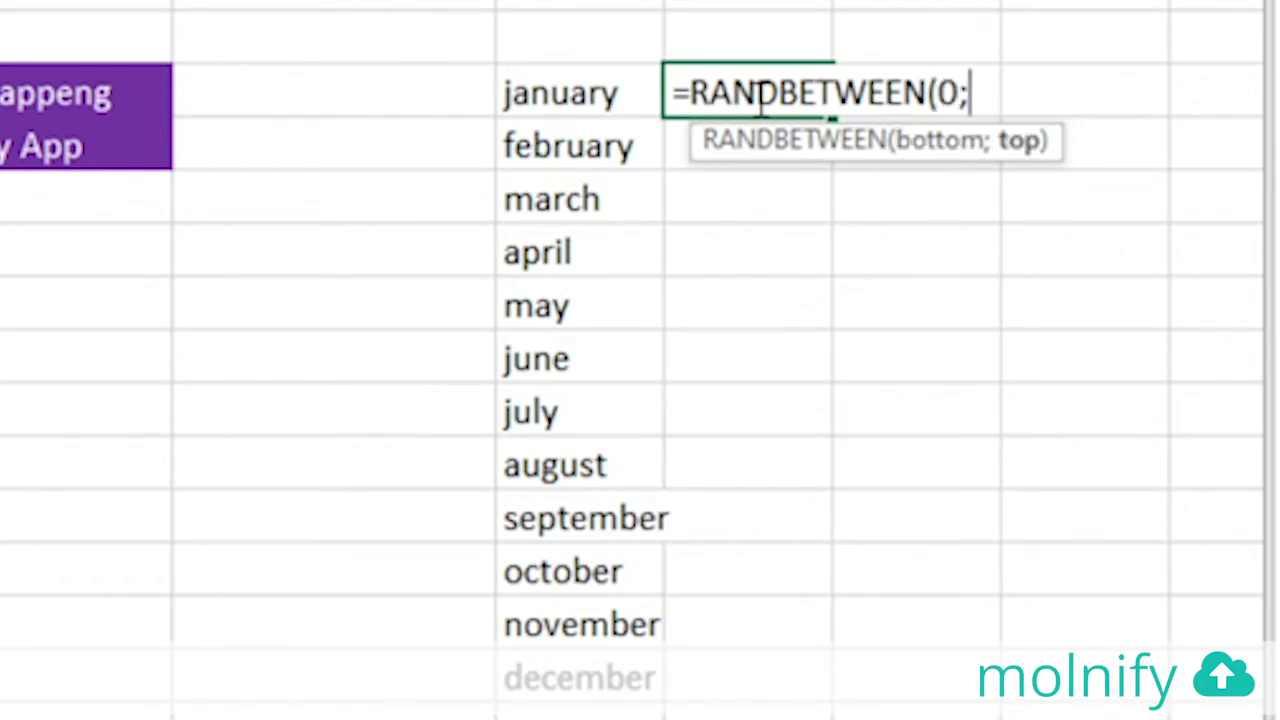
{"action": "type", "text": "500)"}
{"action": "key", "text": "Return"}
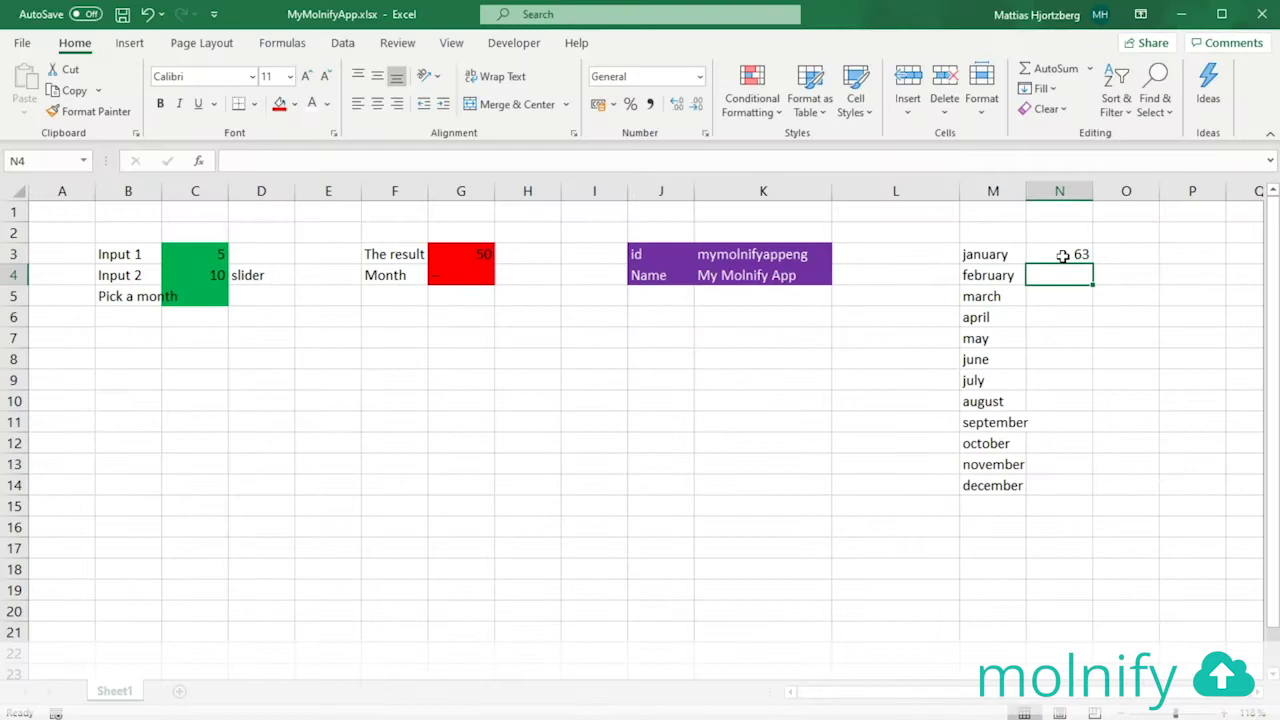
Fill the random-number formula down N3:N14 for all months and paste the cells over themselves as values only
{"action": "left_click", "coordinate": [1085, 254]}
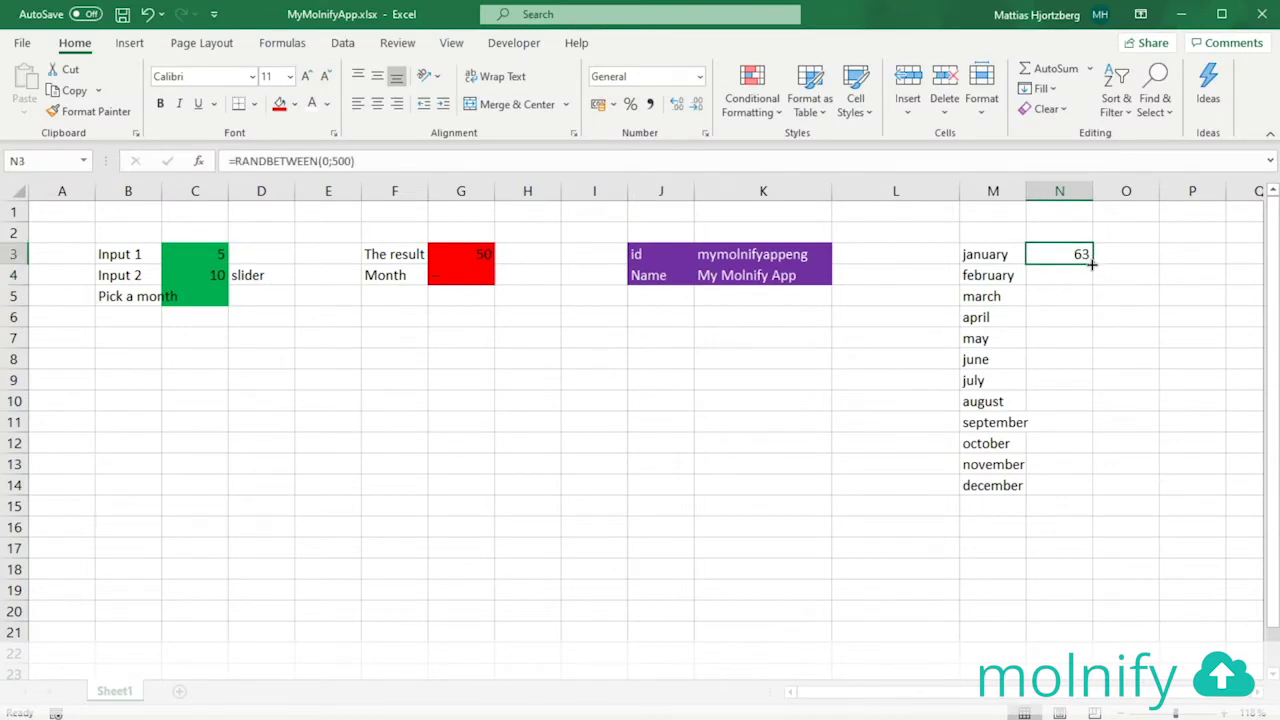
{"action": "double_click", "coordinate": [1092, 263]}
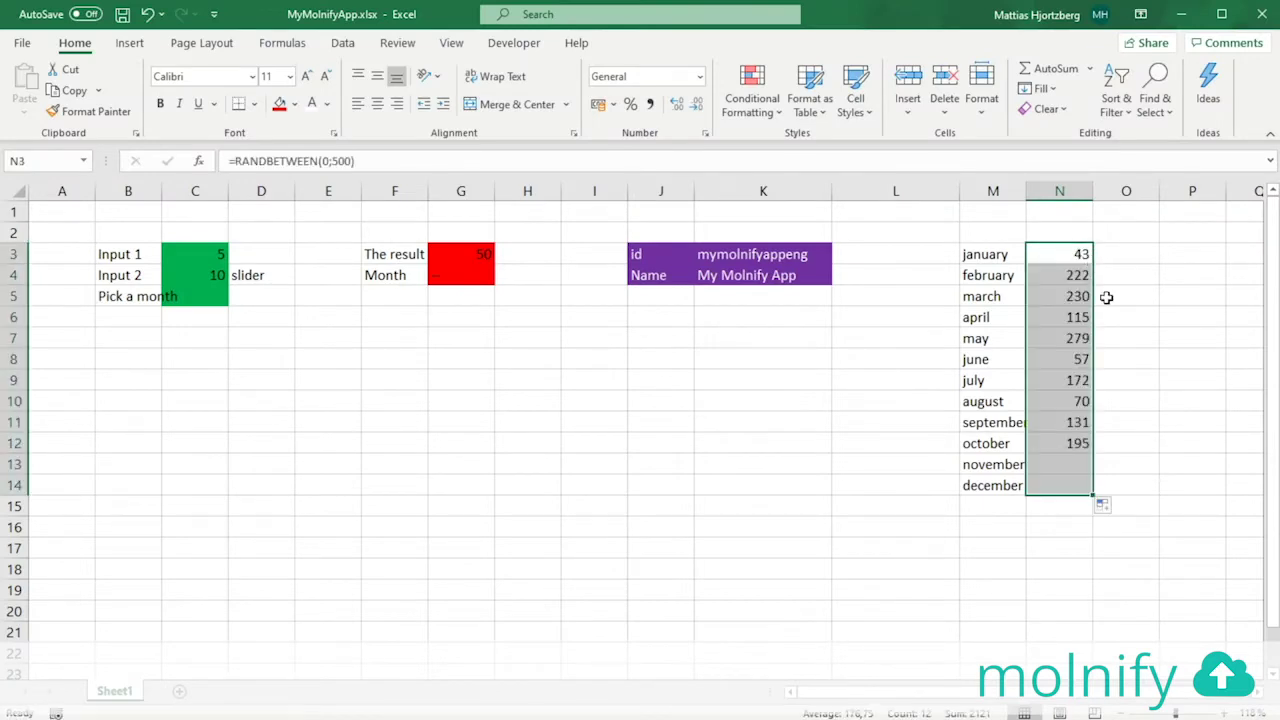
{"action": "key", "text": "ctrl+c"}
{"action": "left_click", "coordinate": [1060, 253]}
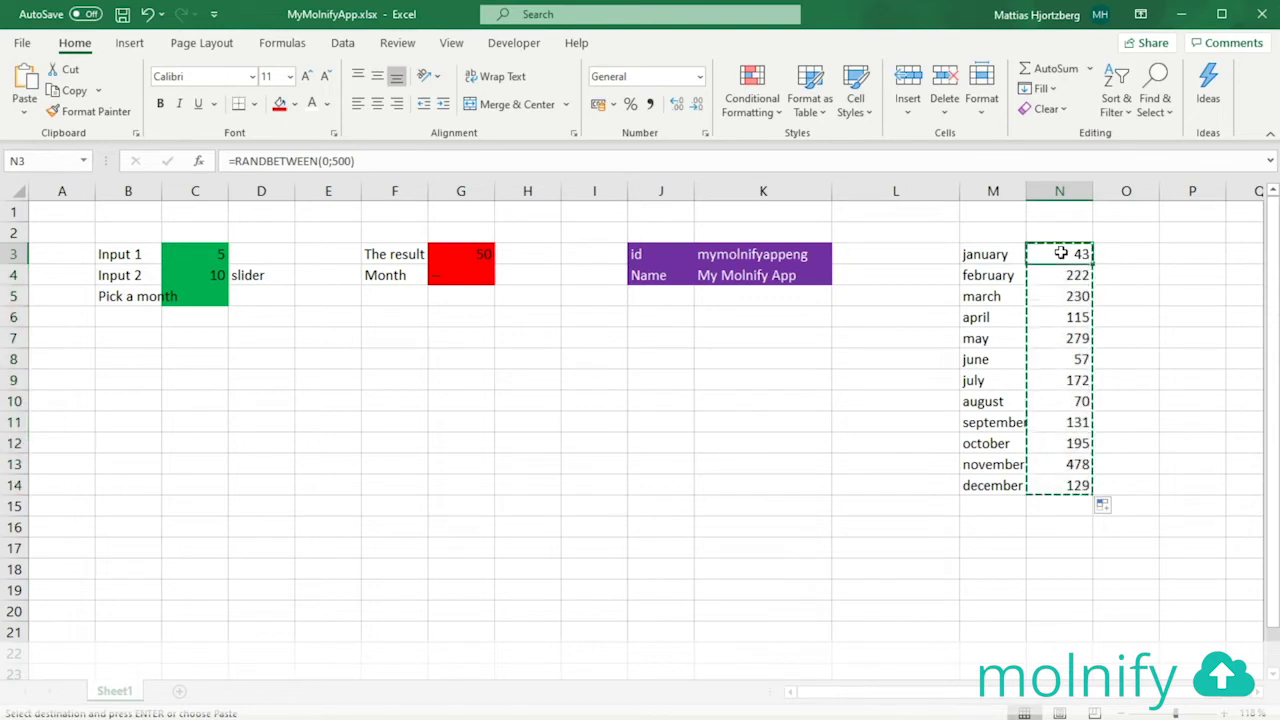
{"action": "right_click", "coordinate": [1064, 254]}
{"action": "left_click", "coordinate": [1132, 343]}
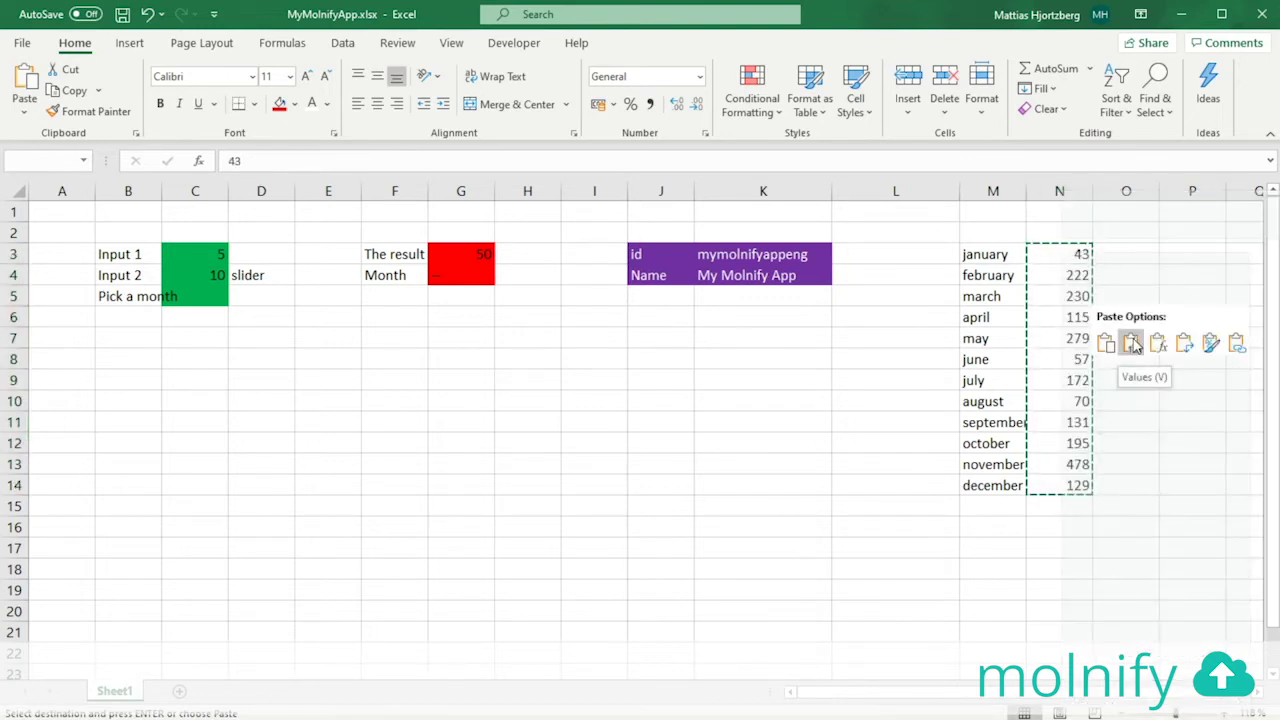
{"action": "left_click", "coordinate": [1132, 343]}
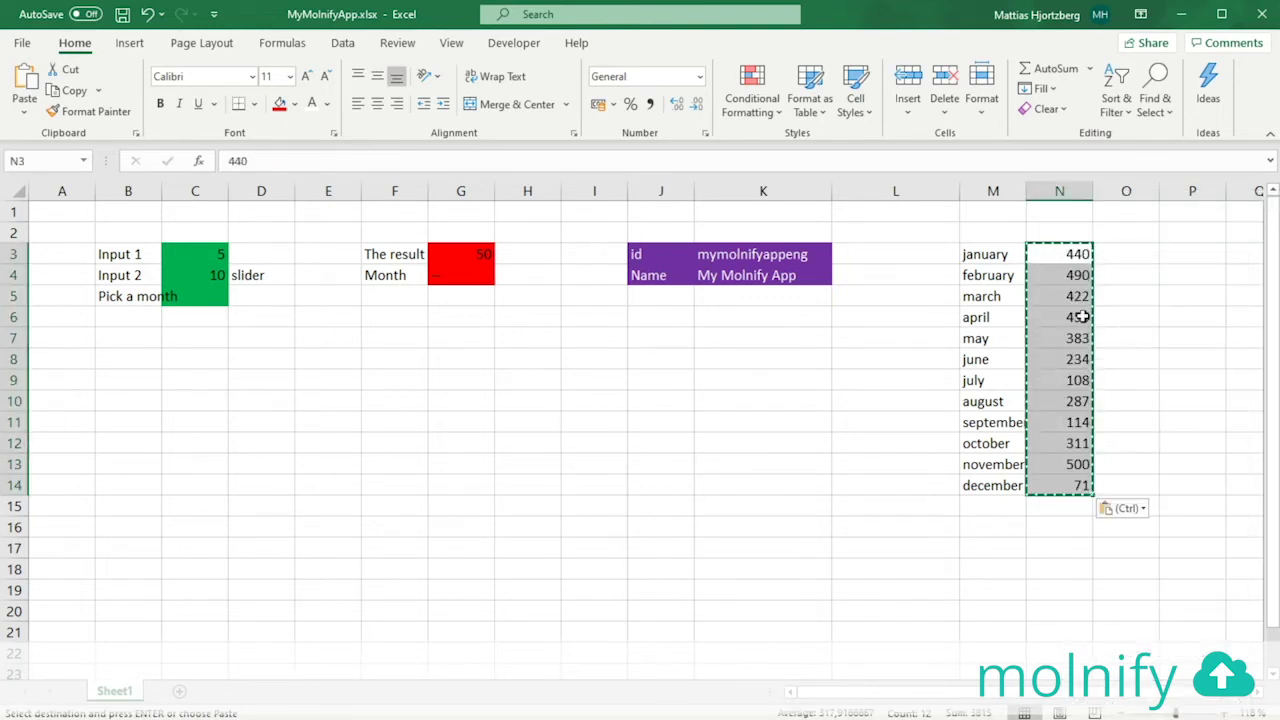
Check several of the monthly cells in column N for fixed numbers instead of formulas
{"action": "left_click", "coordinate": [1064, 317]}
{"action": "left_click", "coordinate": [1078, 422]}
{"action": "left_click", "coordinate": [1063, 485]}
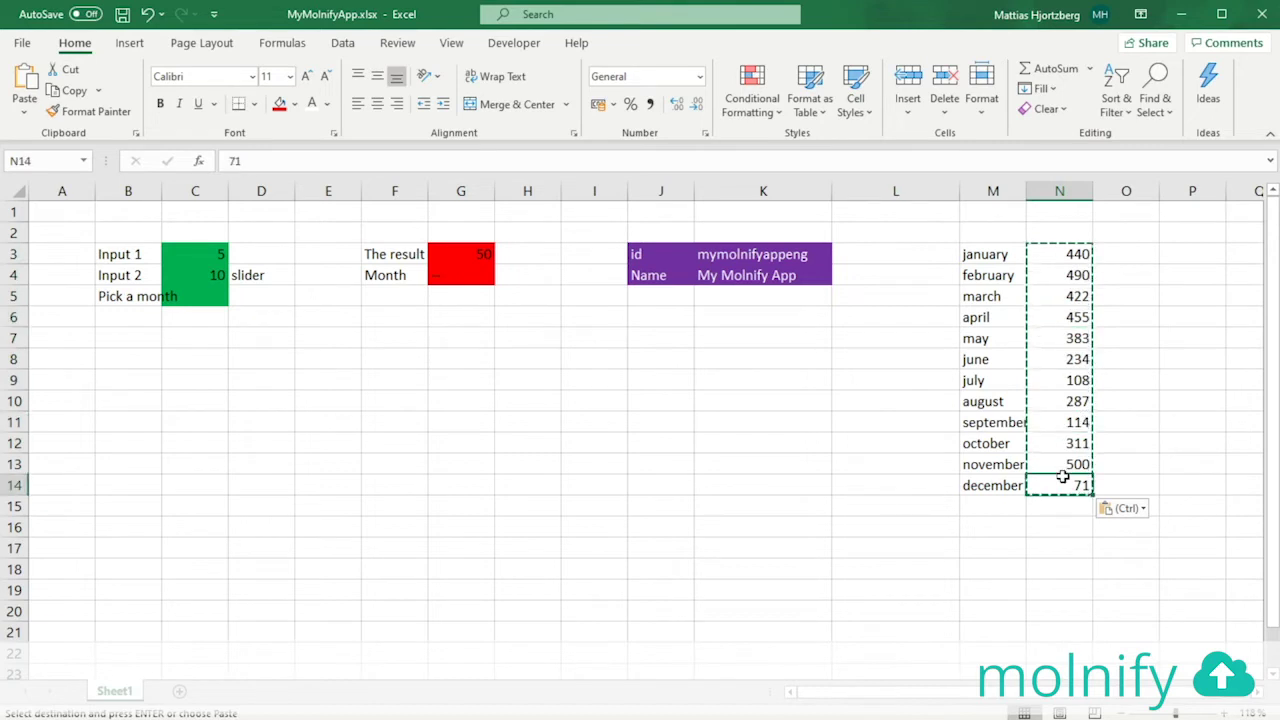
{"action": "left_click", "coordinate": [1056, 338]}
{"action": "left_click", "coordinate": [1063, 251]}
{"action": "left_click", "coordinate": [1069, 294]}
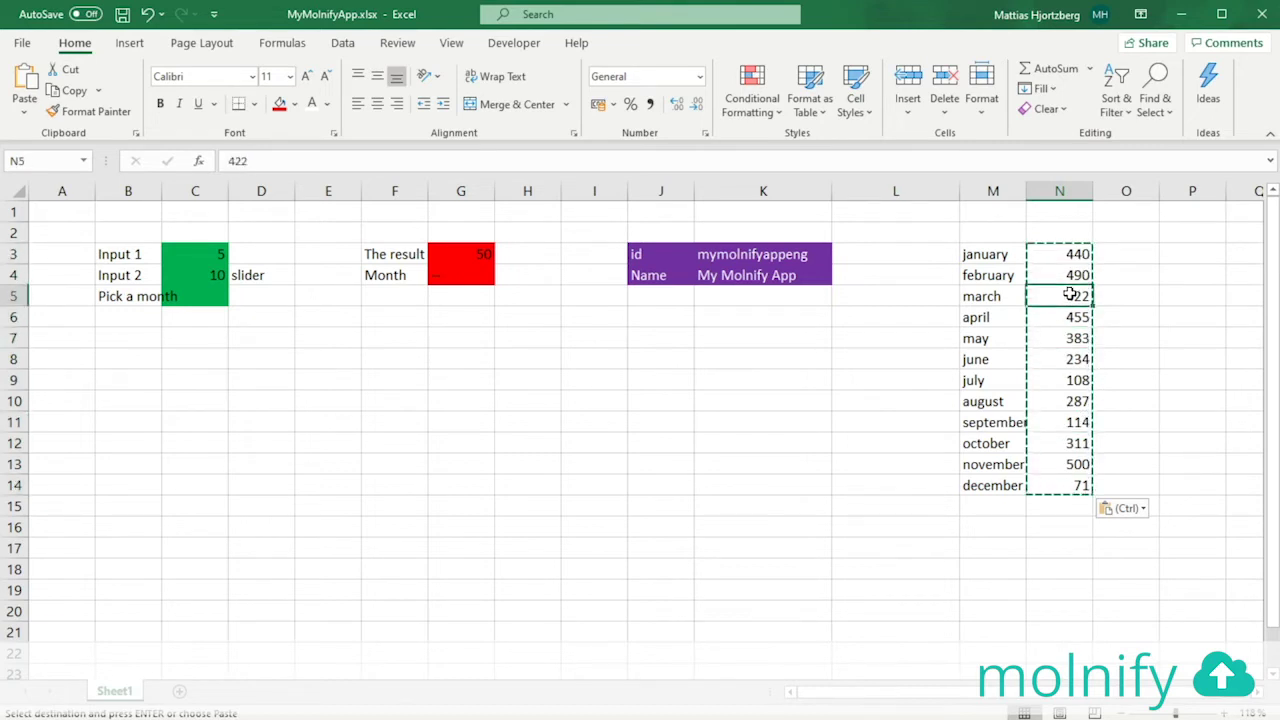
{"action": "left_click", "coordinate": [1138, 291]}
{"action": "left_click", "coordinate": [1157, 400]}
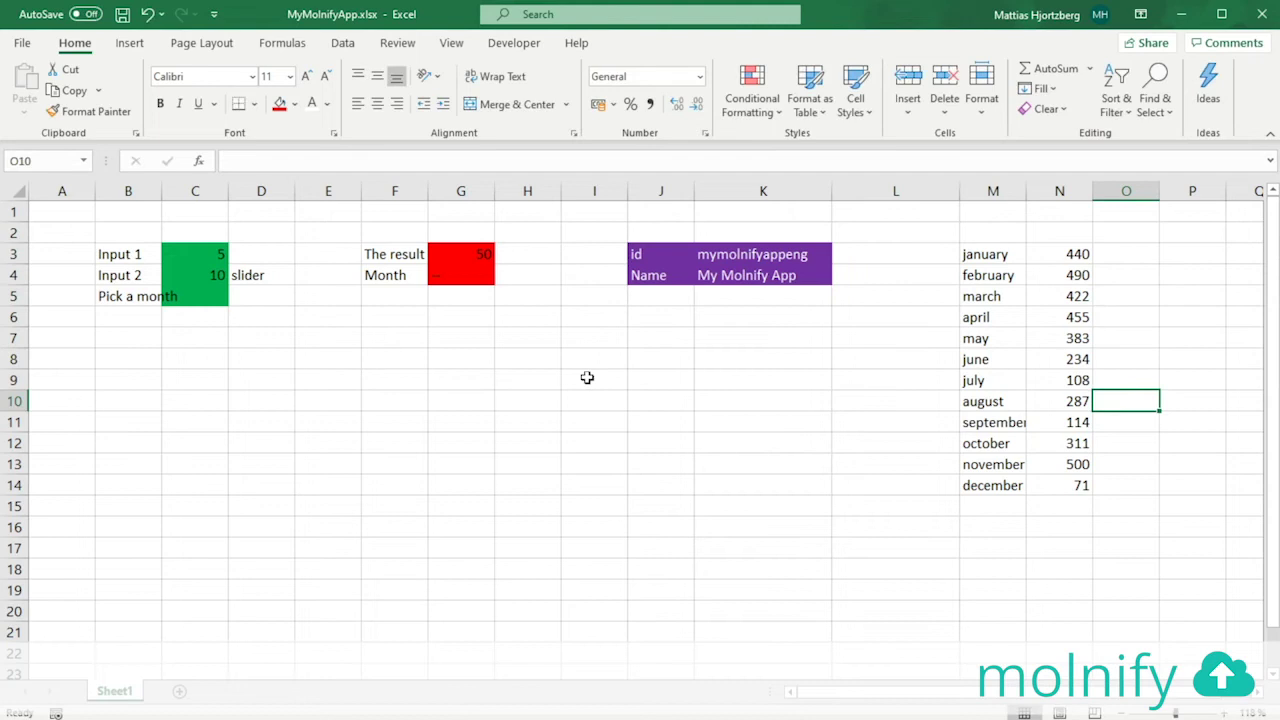
Label F5 "Monthly value" below the Month label
{"action": "left_click", "coordinate": [390, 297]}
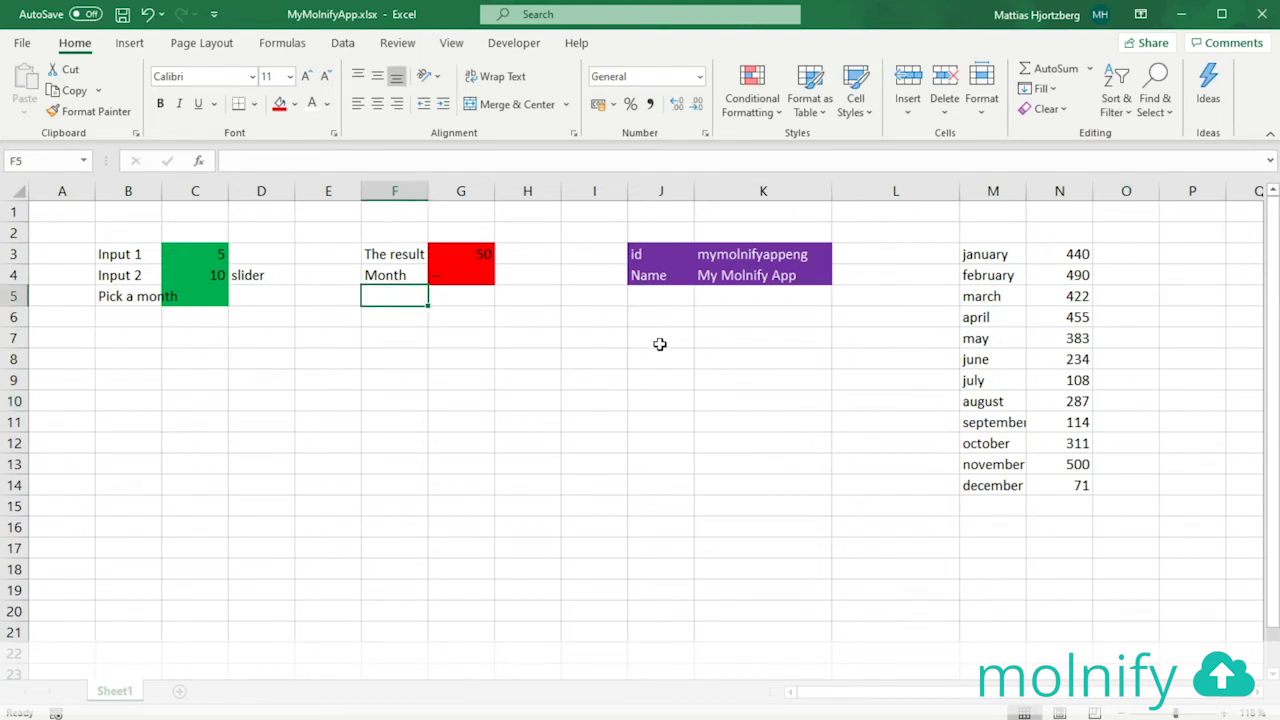
{"action": "type", "text": "Monthly"}
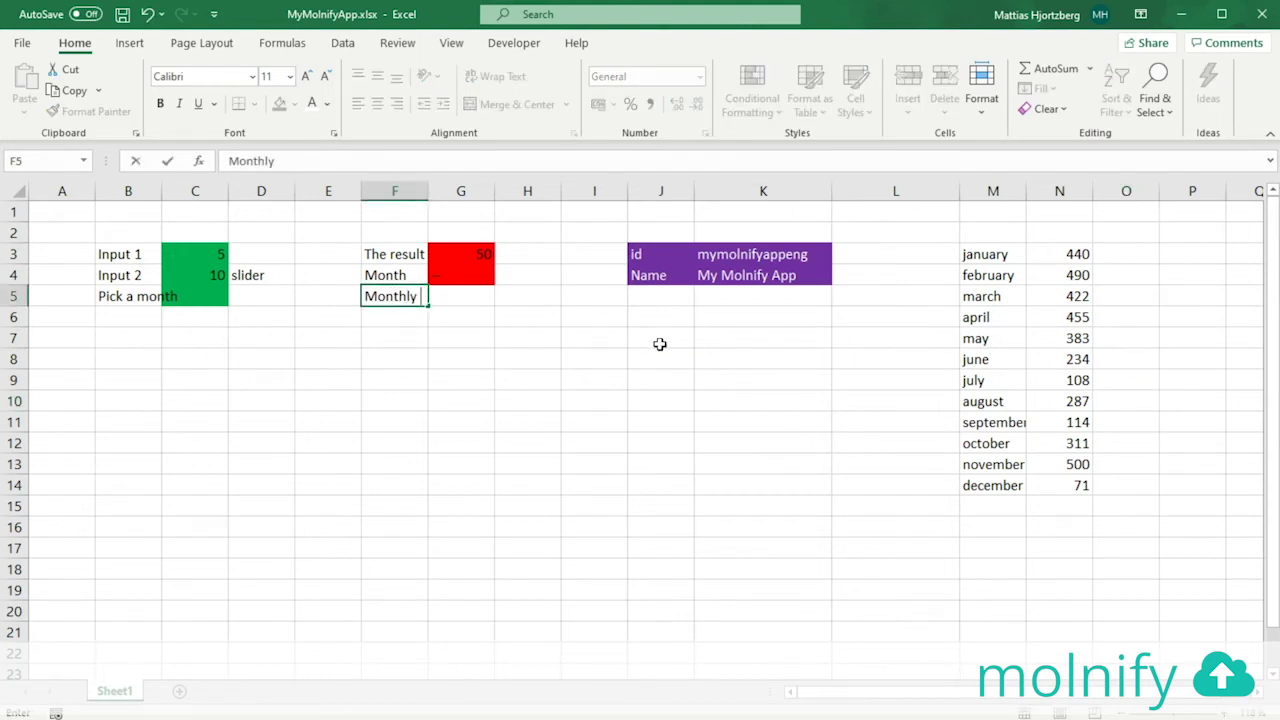
{"action": "type", "text": " value"}
{"action": "key", "text": "Tab"}
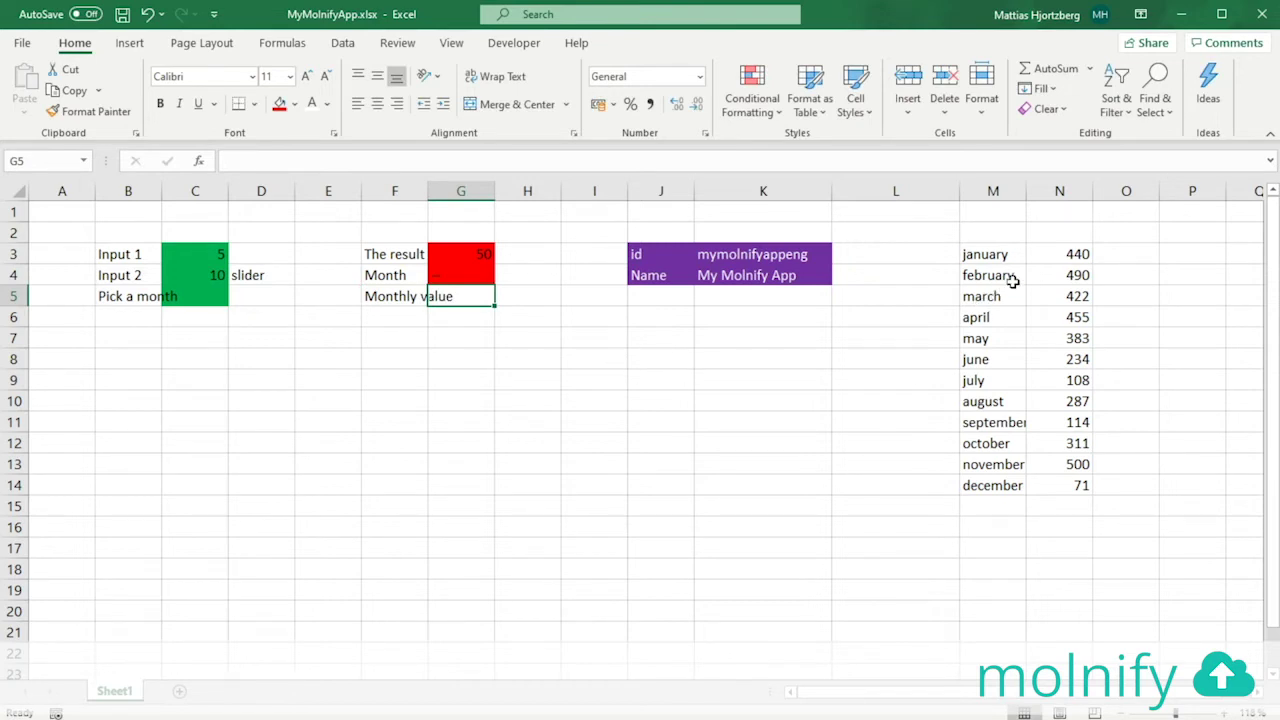
Enter the formula =VLOOKUP(C5;M3:N14;2;0) in G5 beside the Monthly value label
{"action": "left_click_drag", "start_coordinate": [1071, 254], "coordinate": [1076, 465]}
{"action": "left_click", "coordinate": [472, 296]}
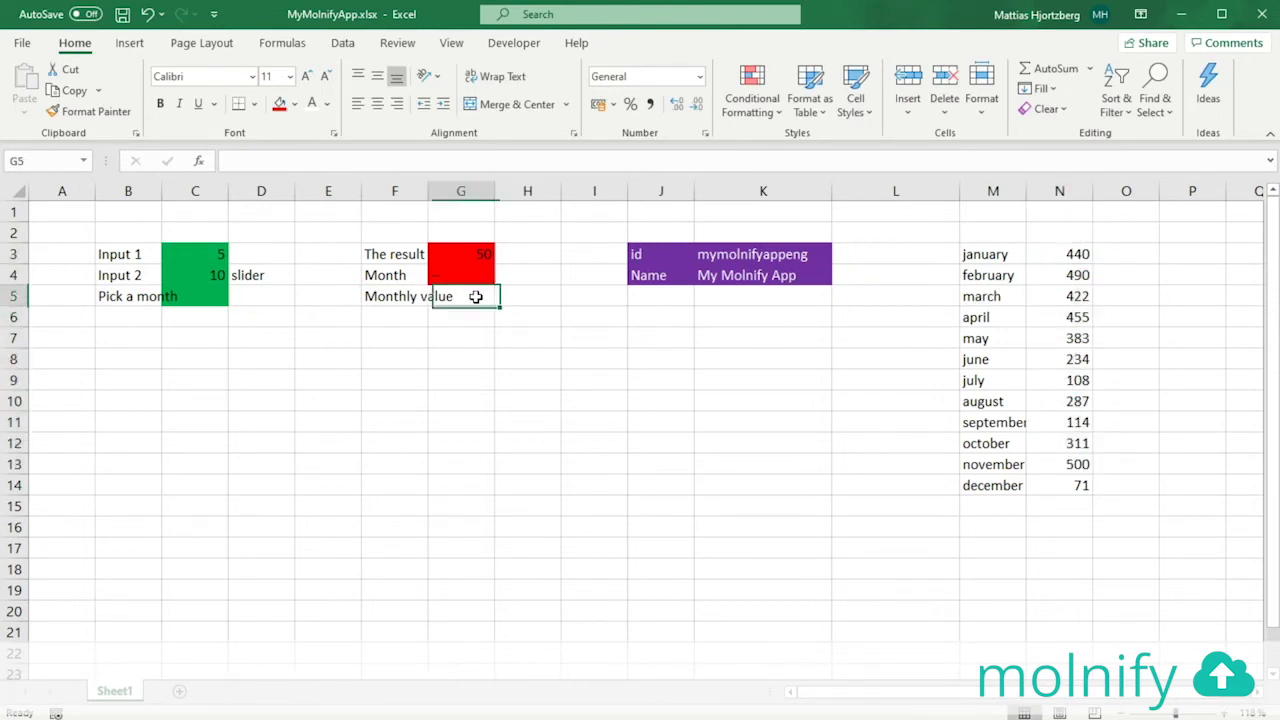
{"action": "type", "text": "=VLOOK"}
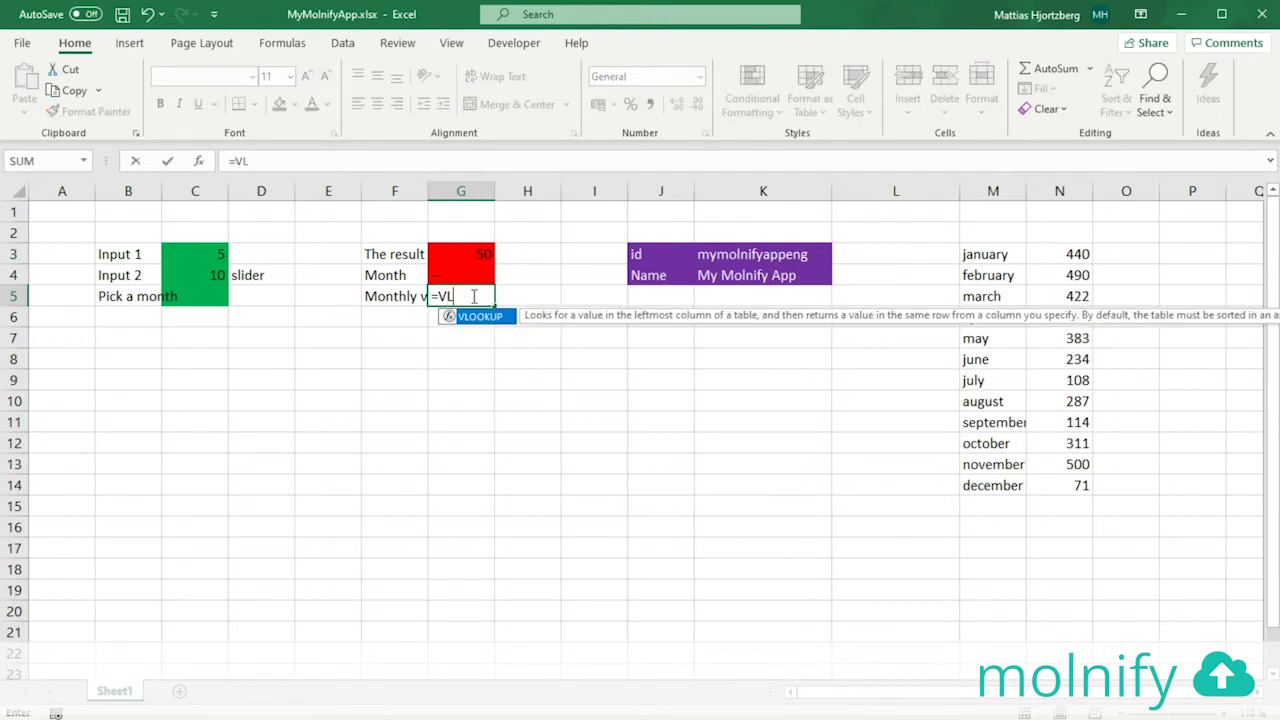
{"action": "type", "text": "UP"}
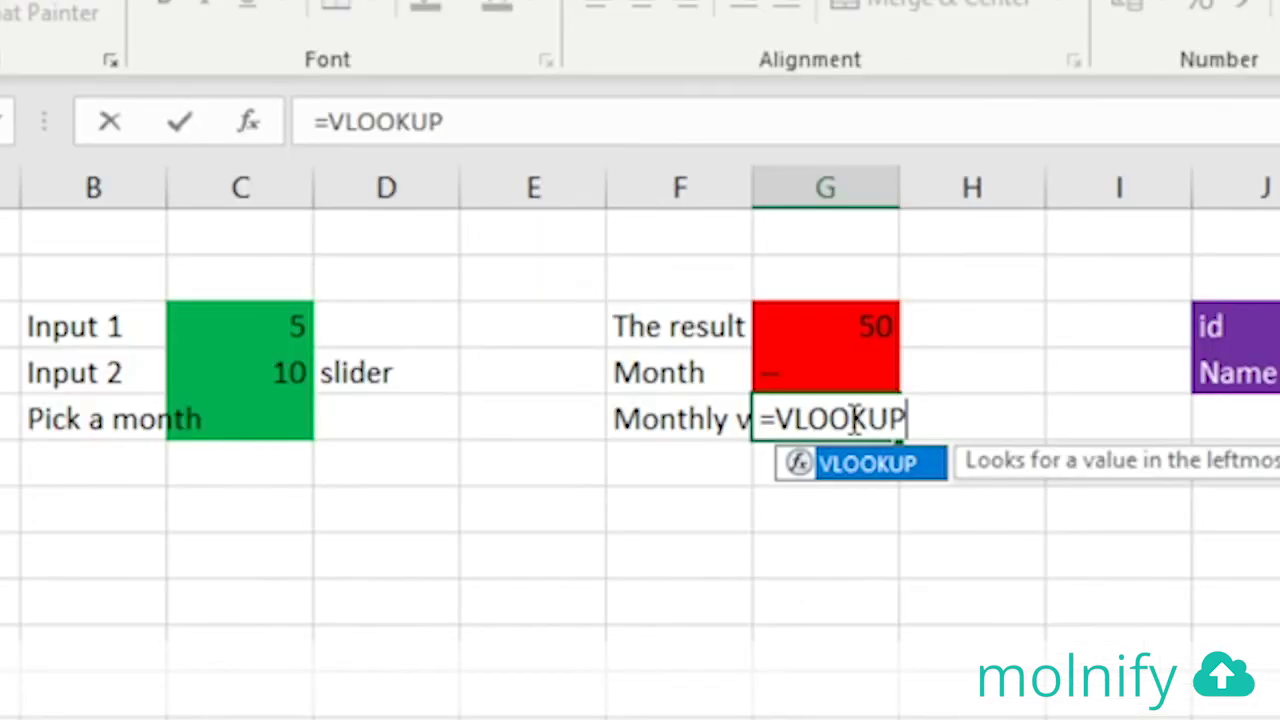
{"action": "type", "text": "("}
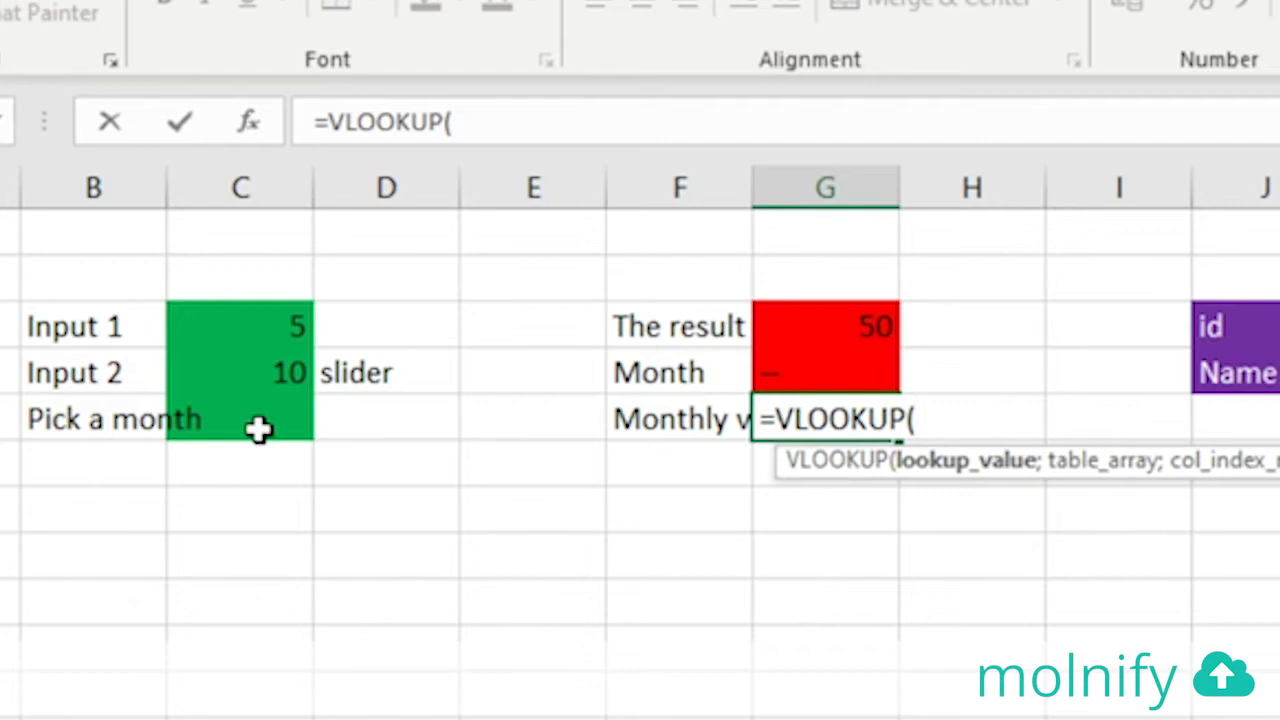
{"action": "left_click", "coordinate": [258, 428]}
{"action": "type", "text": ";"}
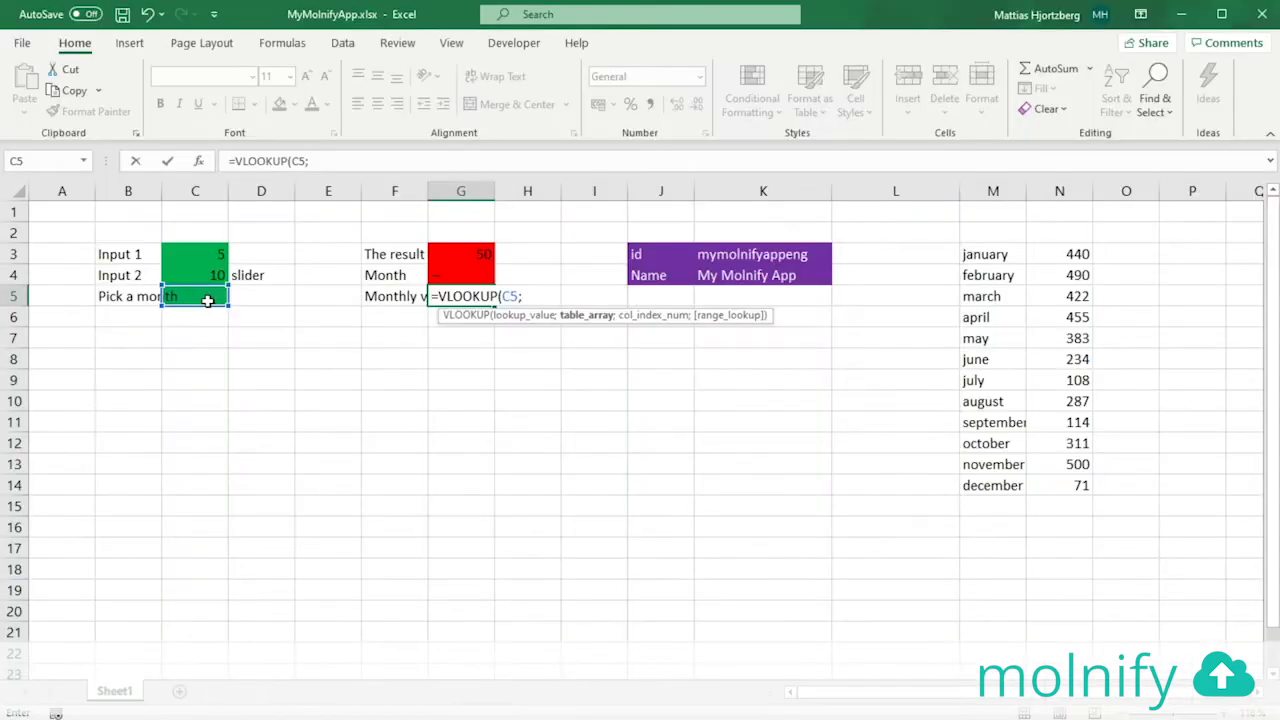
{"action": "left_click_drag", "start_coordinate": [984, 255], "coordinate": [1085, 485]}
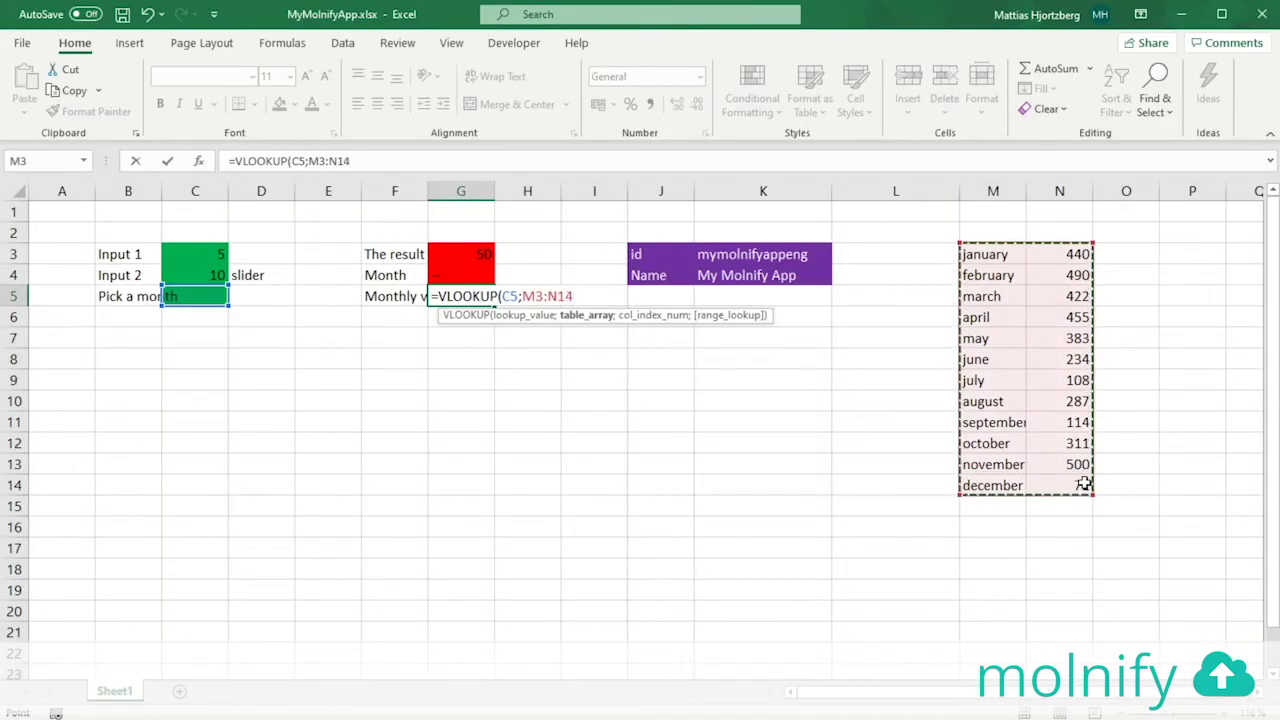
{"action": "type", "text": ";2;"}
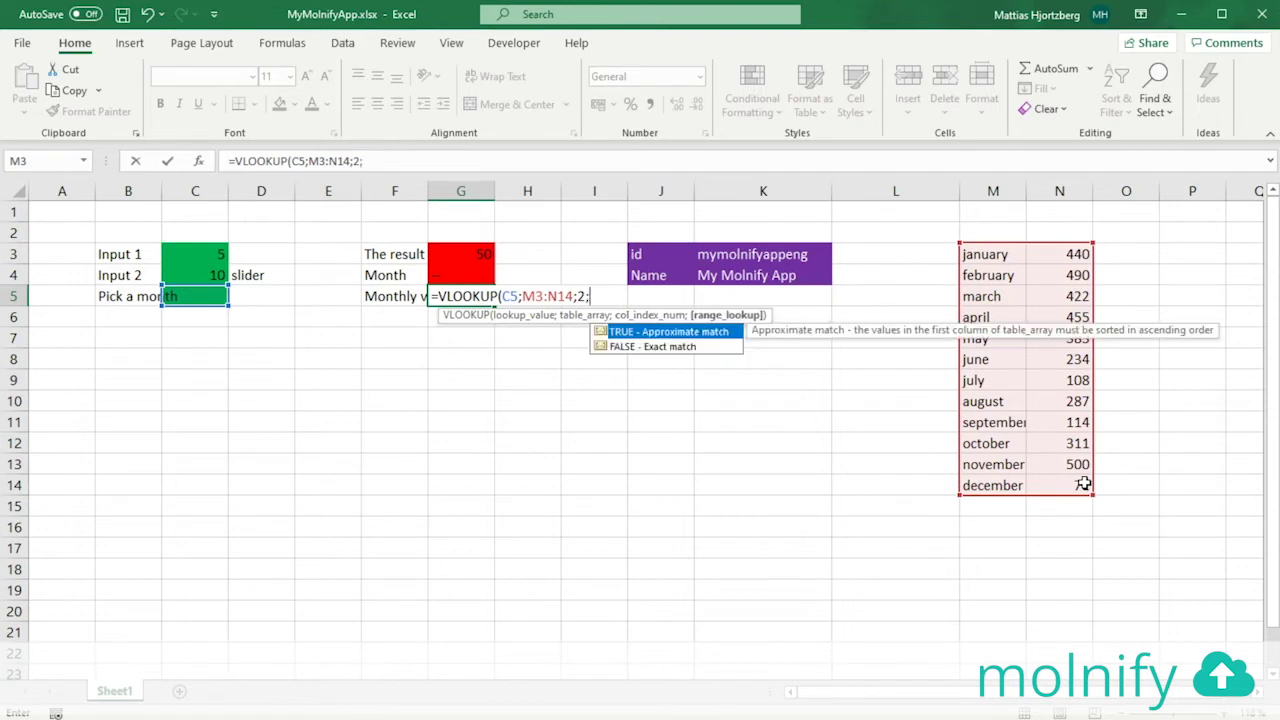
{"action": "type", "text": "0)"}
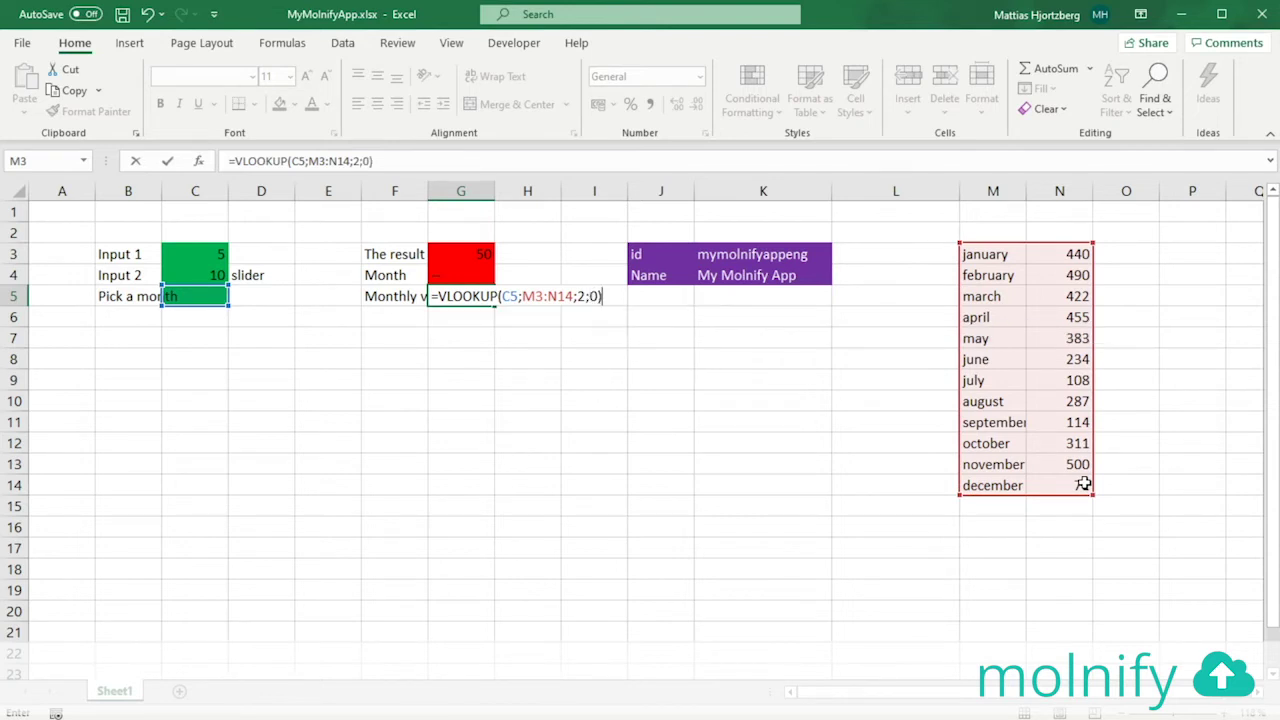
{"action": "key", "text": "Return"}
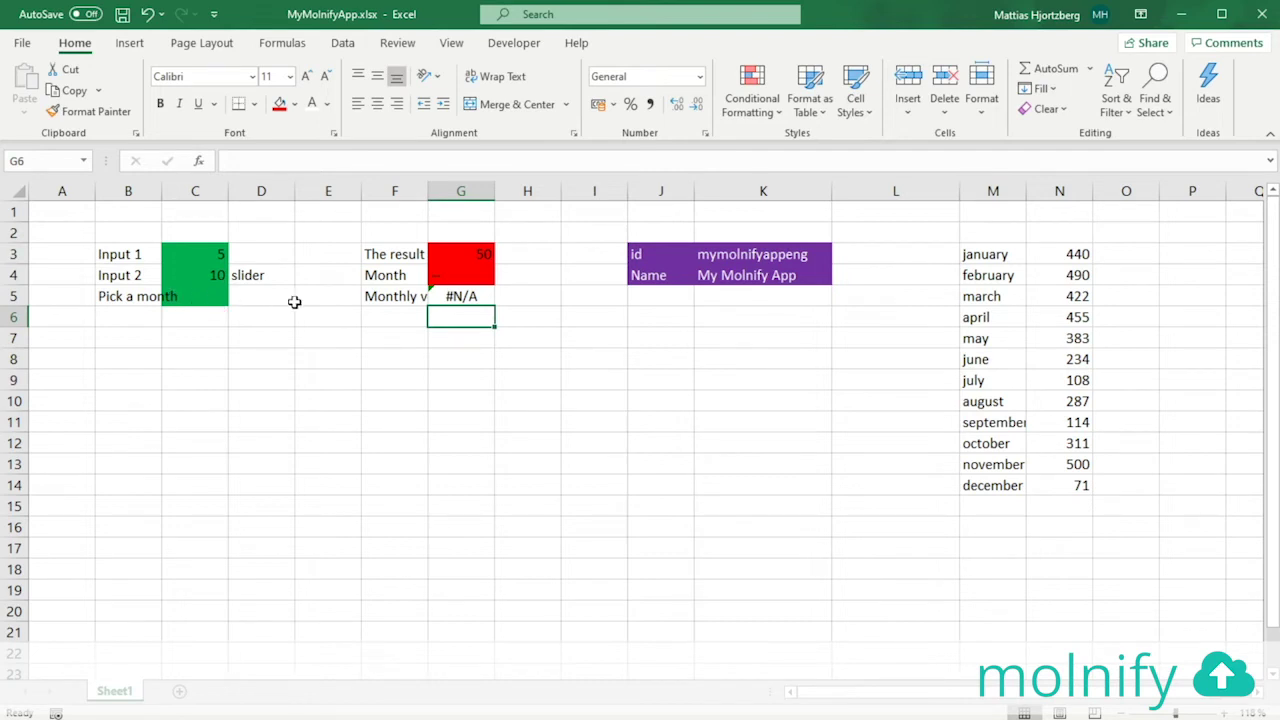
Wrap the lookup formula in G5 in IFERROR with "--" as the fallback value
{"action": "left_click", "coordinate": [460, 297]}
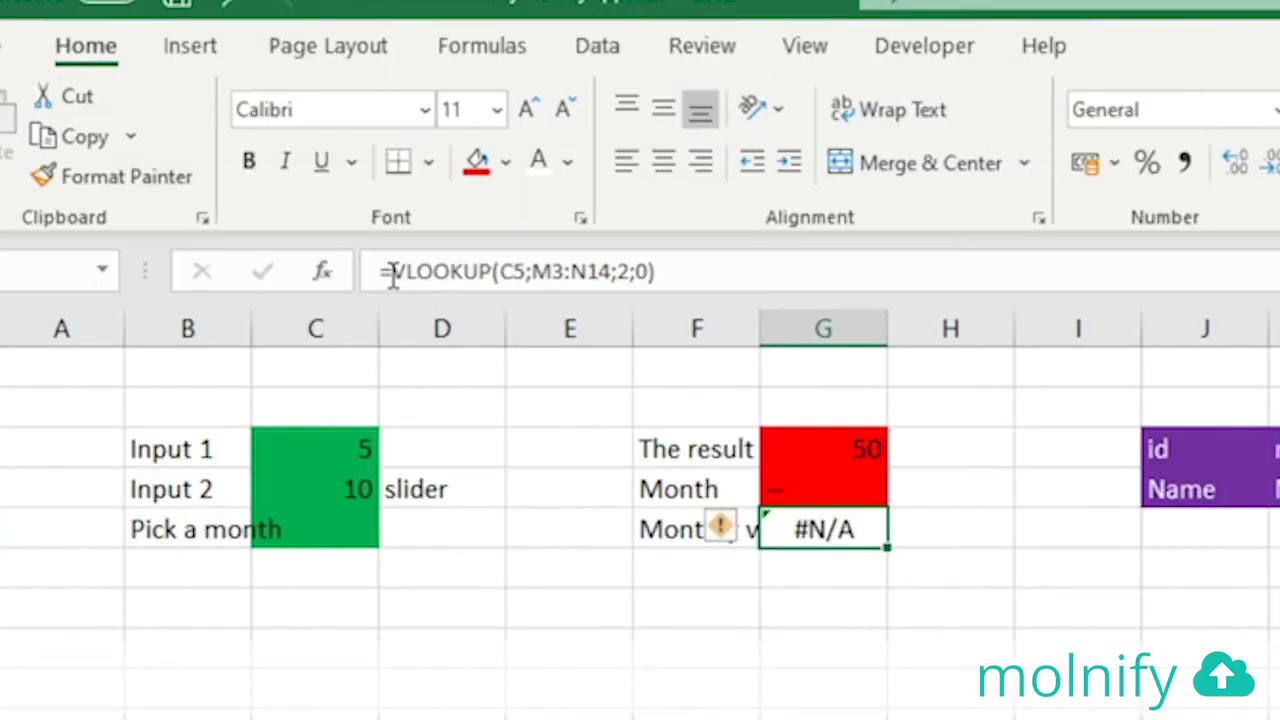
{"action": "left_click", "coordinate": [393, 276]}
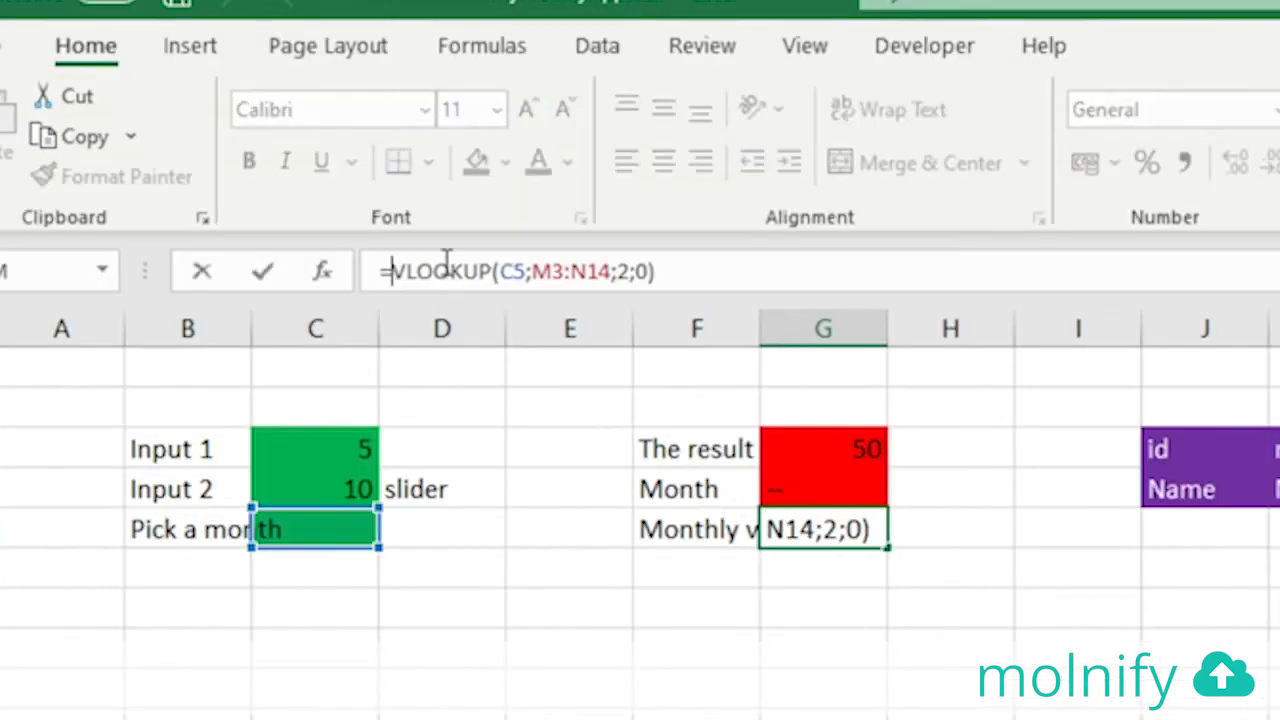
{"action": "type", "text": "iferror"}
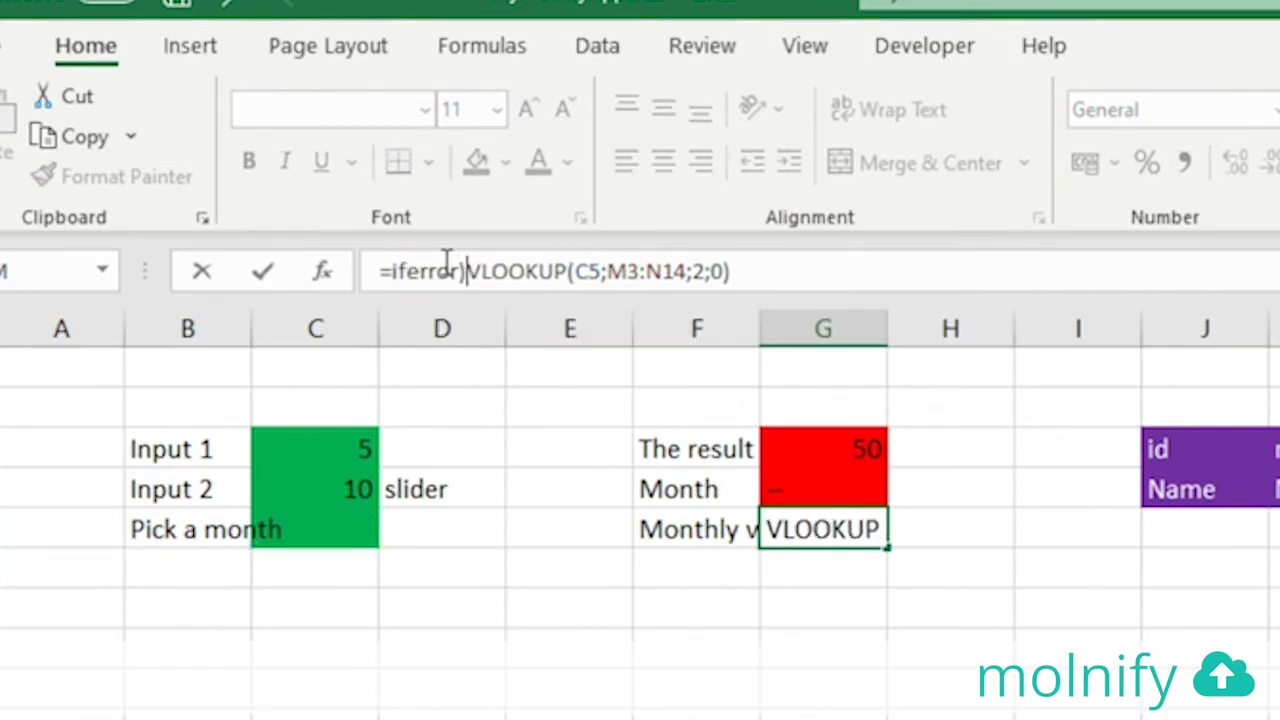
{"action": "type", "text": "("}
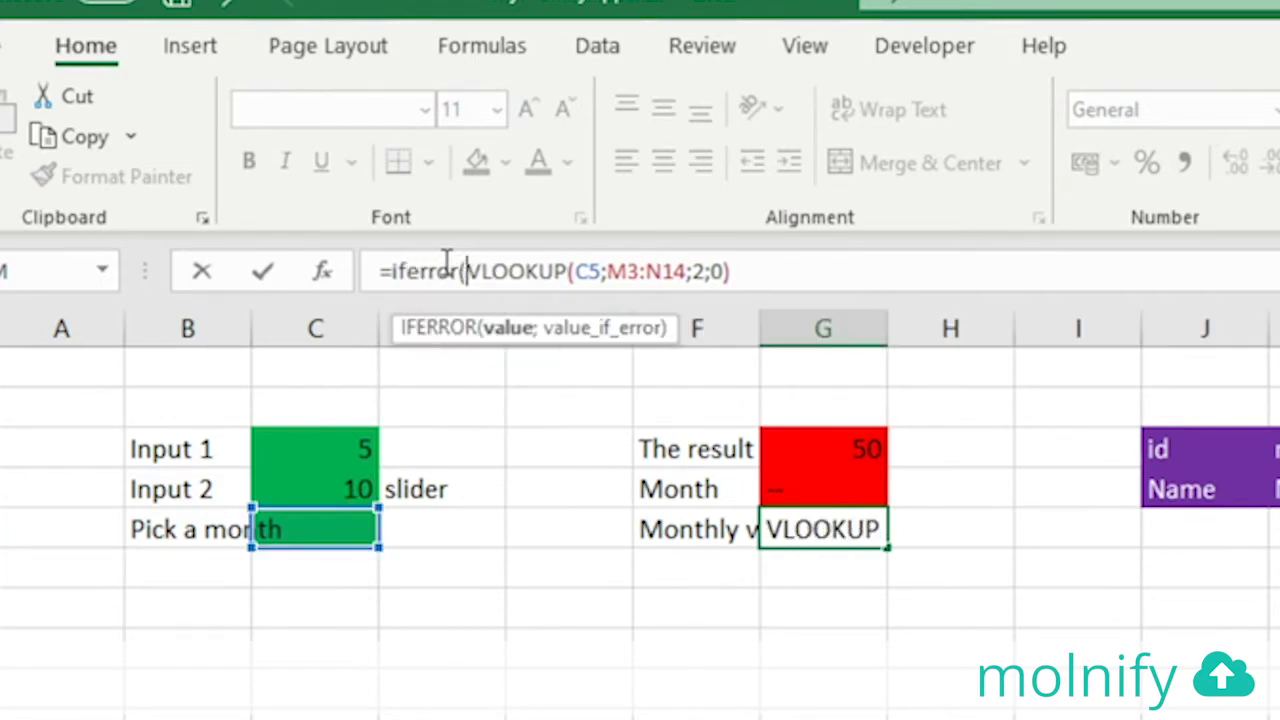
{"action": "left_click", "coordinate": [900, 277]}
{"action": "type", "text": ";\"--"}
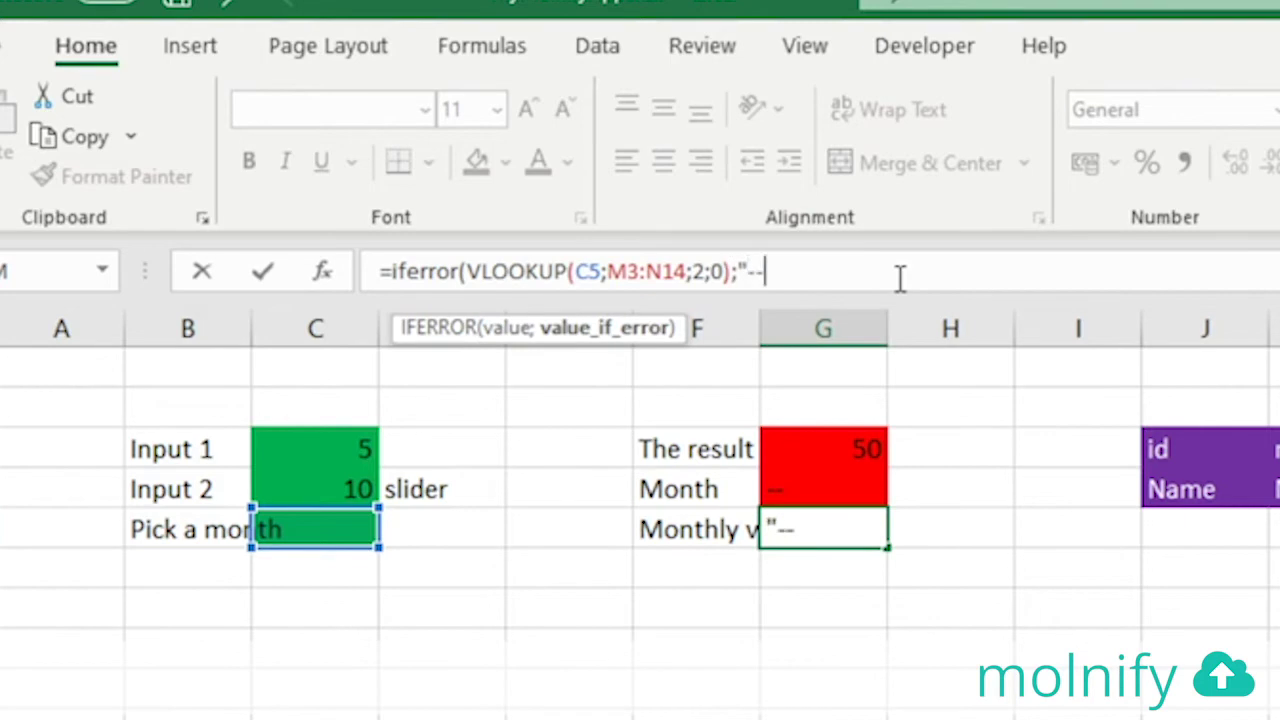
{"action": "type", "text": "\")"}
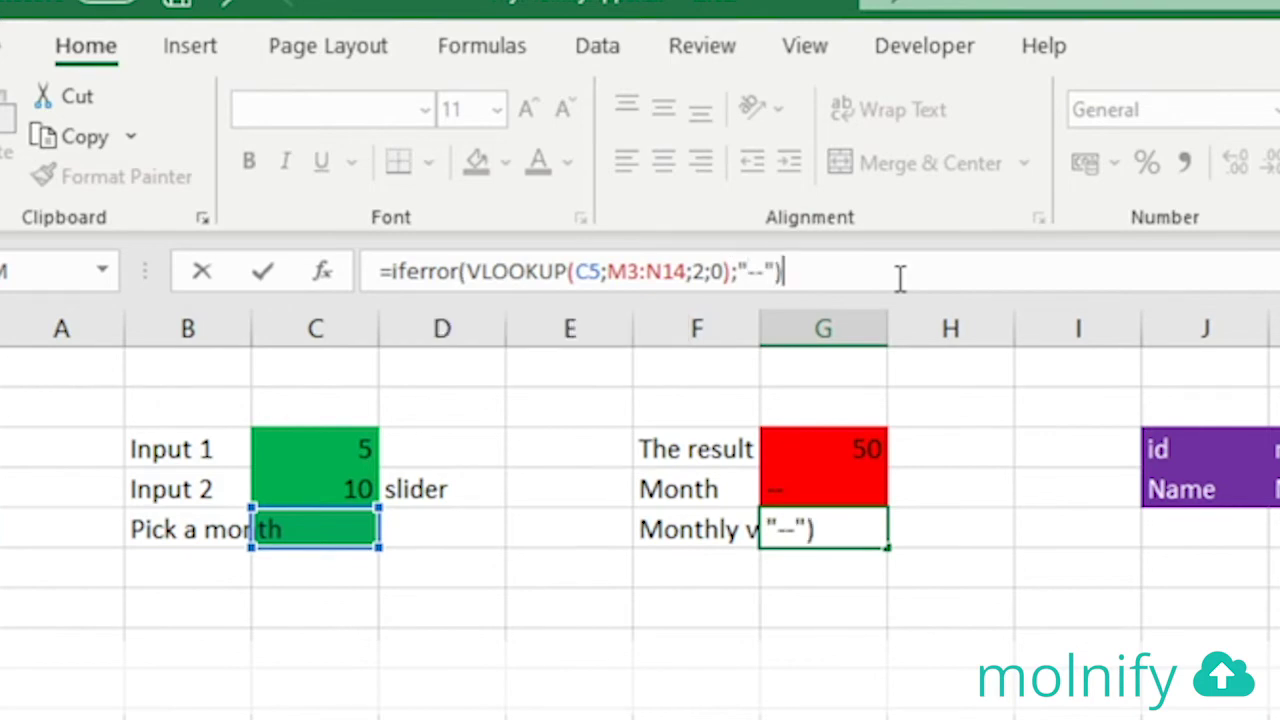
{"action": "key", "text": "Return"}
Test the lookup by choosing june as the month in C5, and clear that cell again
{"action": "left_click", "coordinate": [330, 522]}
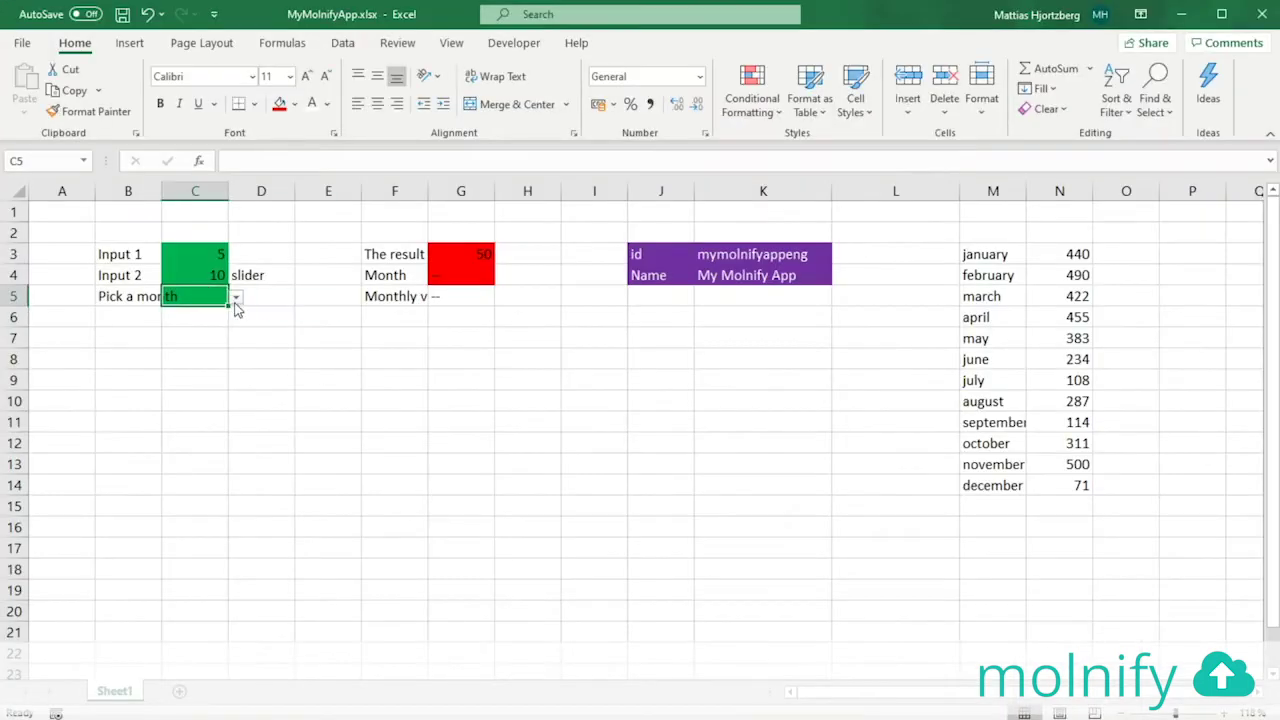
{"action": "left_click", "coordinate": [390, 531]}
{"action": "left_click", "coordinate": [308, 679]}
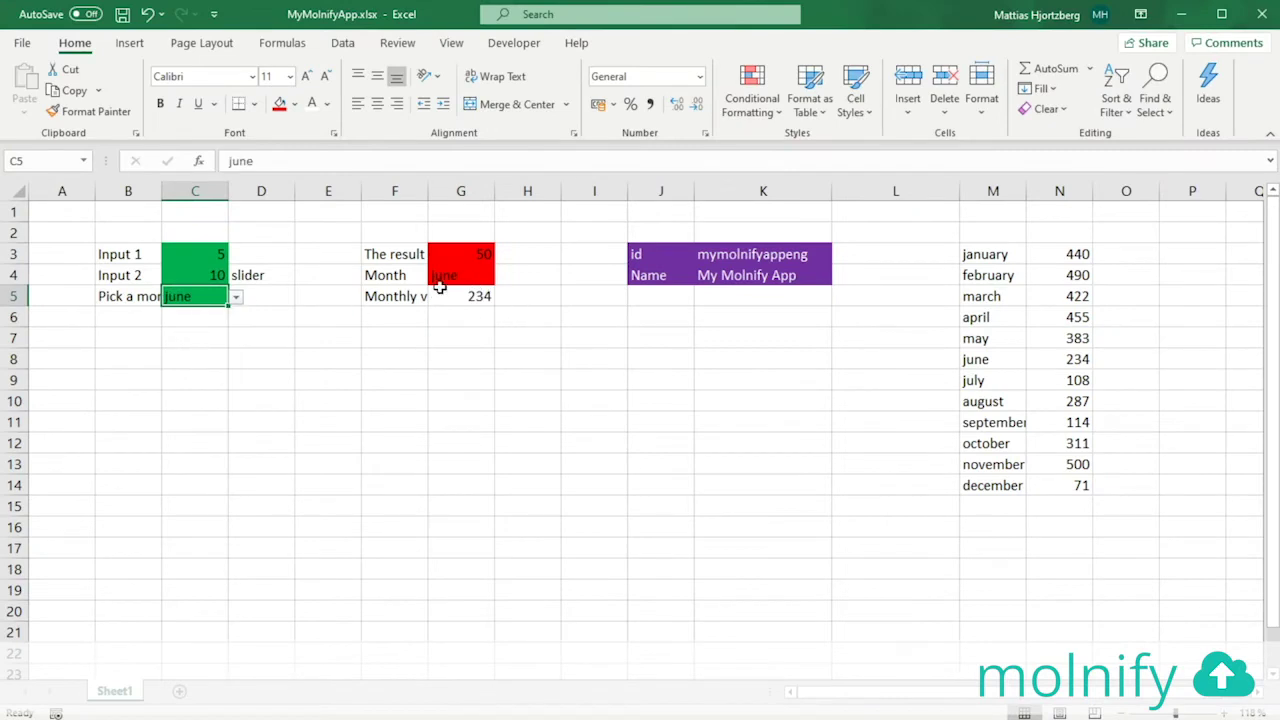
{"action": "key", "text": "BackSpace"}
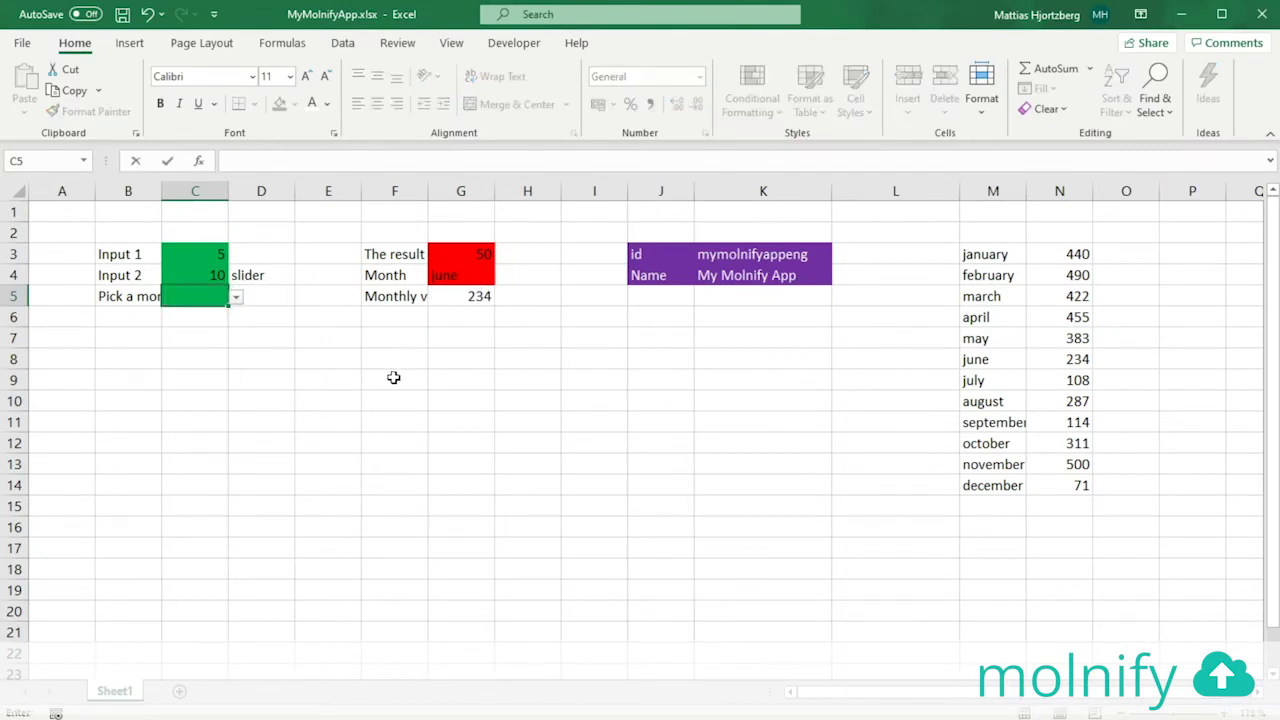
{"action": "key", "text": "Return"}
Fill the monthly value cell G5 with red and save the workbook
{"action": "left_click", "coordinate": [466, 297]}
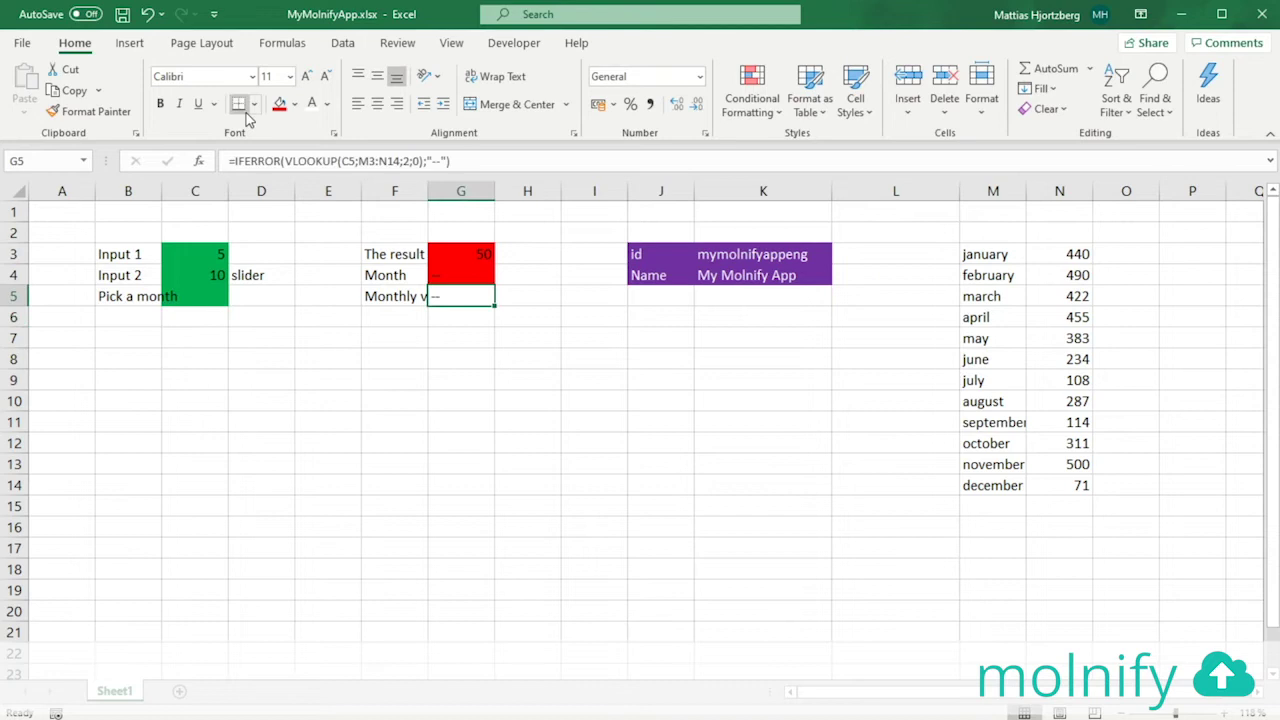
{"action": "left_click", "coordinate": [280, 103]}
{"action": "left_click", "coordinate": [521, 399]}
{"action": "key", "text": "ctrl+s"}
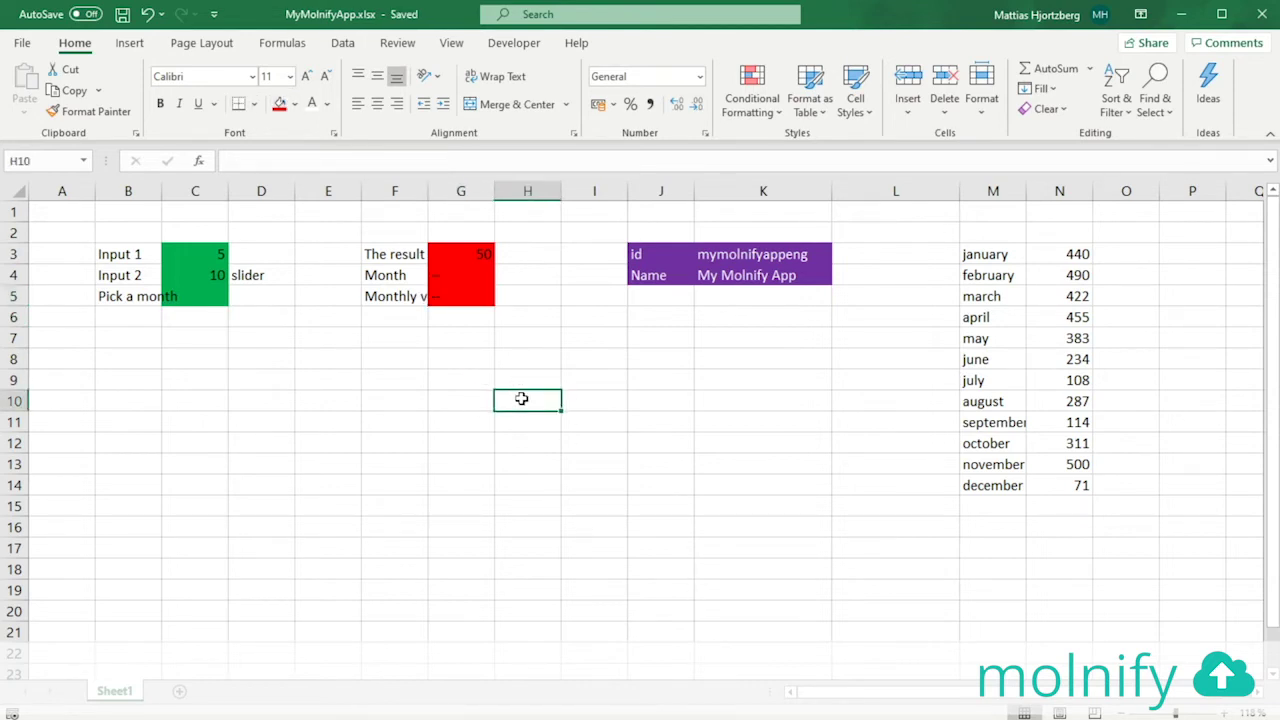
Switch to the Molnify app page in the browser and upload the updated MyMolnifyApp.xlsx from the My Molnify apps folder
{"action": "key", "text": "alt+Tab"}
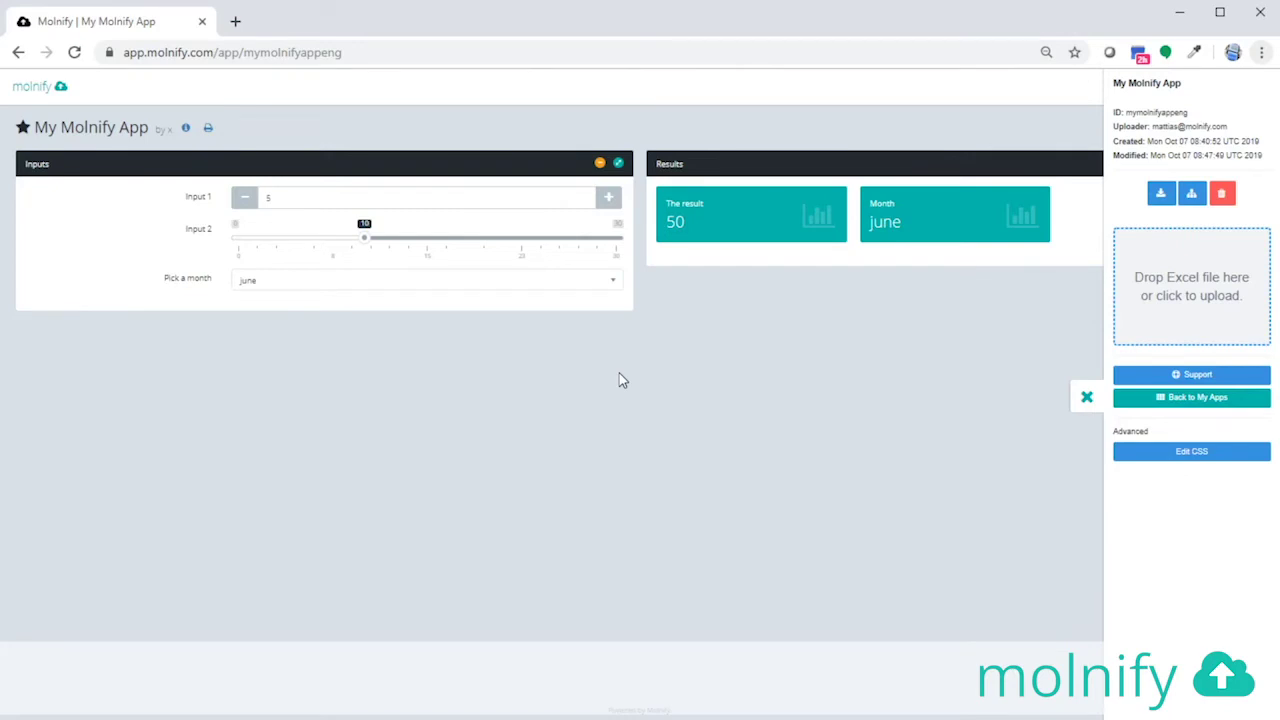
{"action": "key", "text": "alt+Tab"}
{"action": "key", "text": "alt+Tab"}
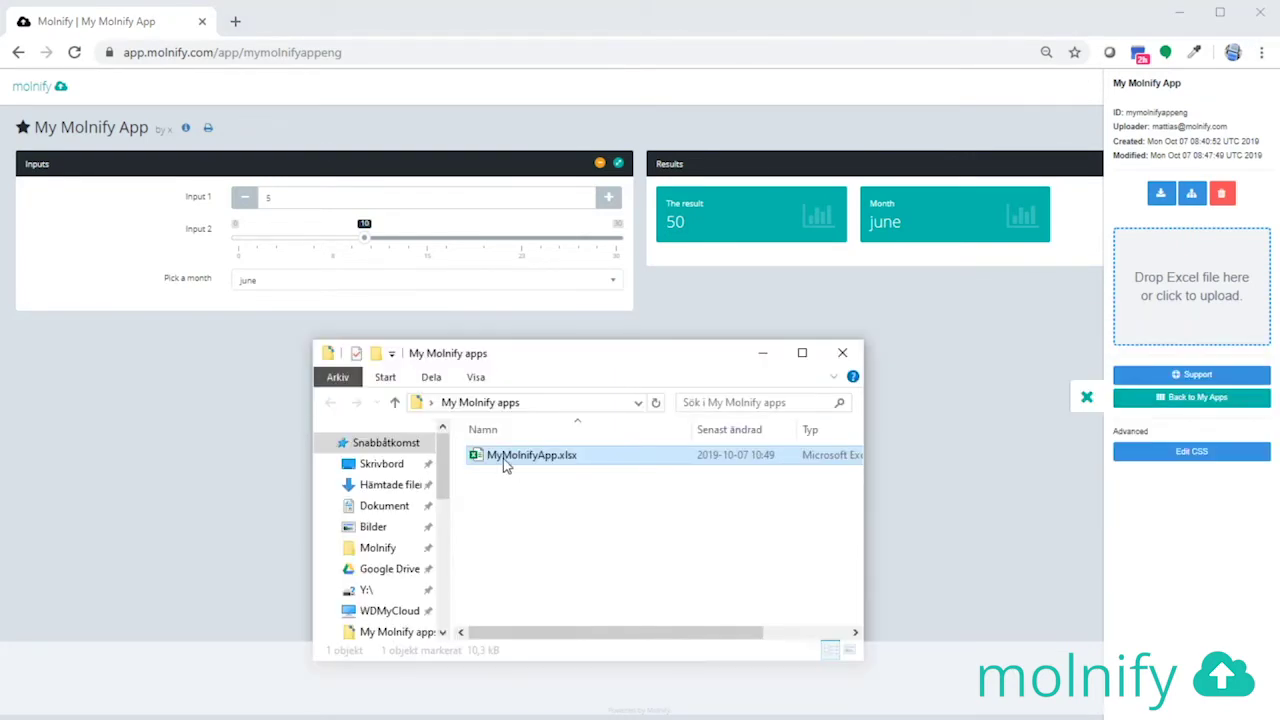
{"action": "left_click_drag", "start_coordinate": [505, 458], "coordinate": [1191, 310]}
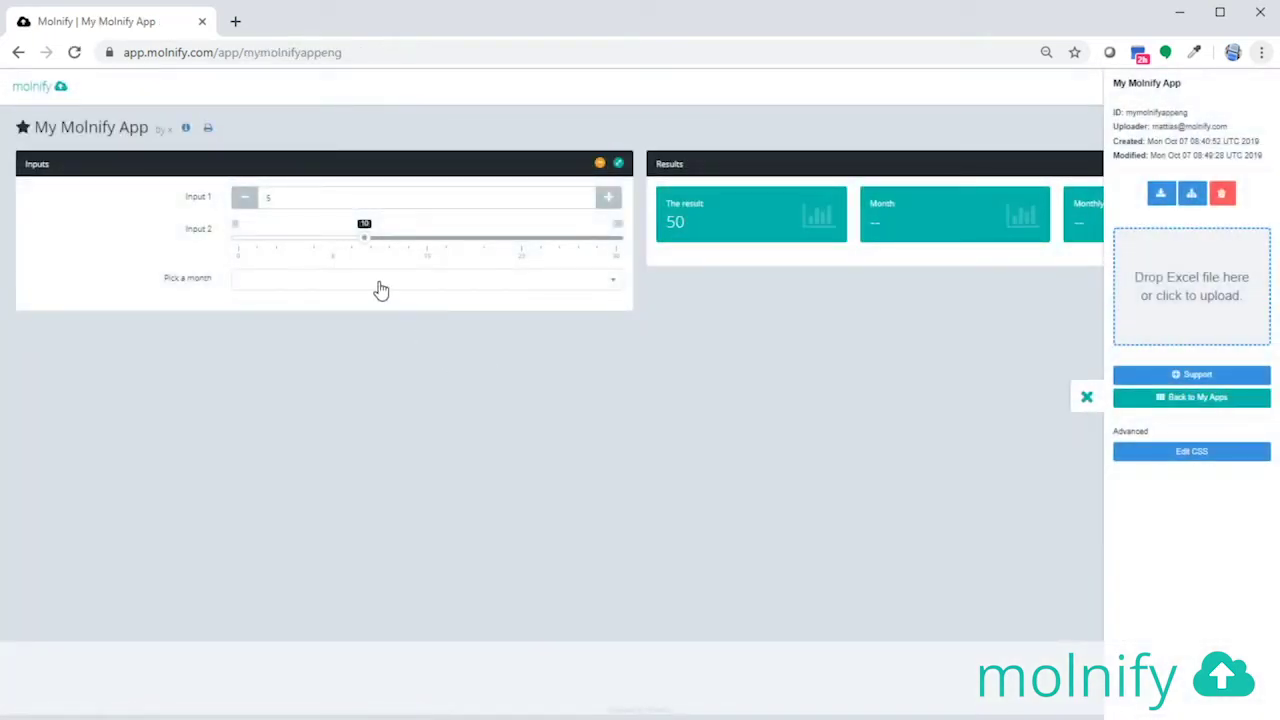
Hide the upload sidebar and test the Monthly value result by picking several months, including march
{"action": "left_click", "coordinate": [380, 287]}
{"action": "left_click", "coordinate": [380, 287]}
{"action": "left_click", "coordinate": [1087, 398]}
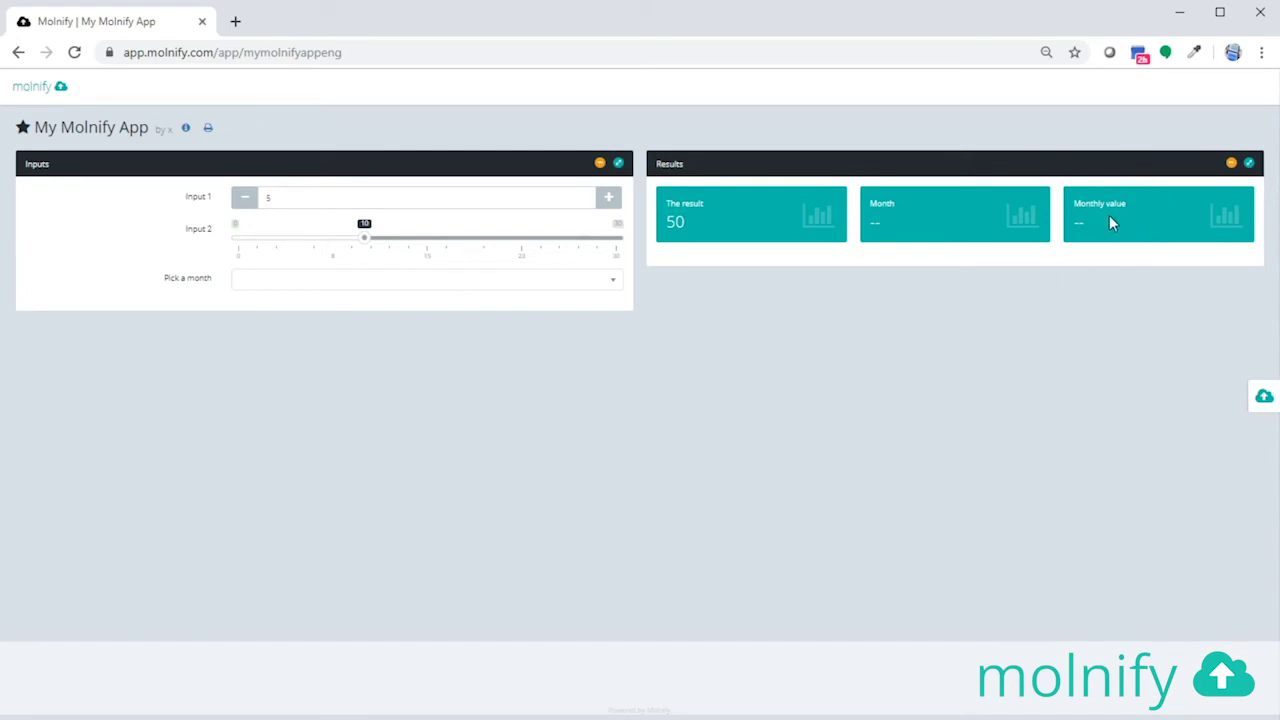
{"action": "left_click", "coordinate": [477, 289]}
{"action": "left_click", "coordinate": [476, 404]}
{"action": "left_click", "coordinate": [506, 285]}
{"action": "left_click", "coordinate": [470, 369]}
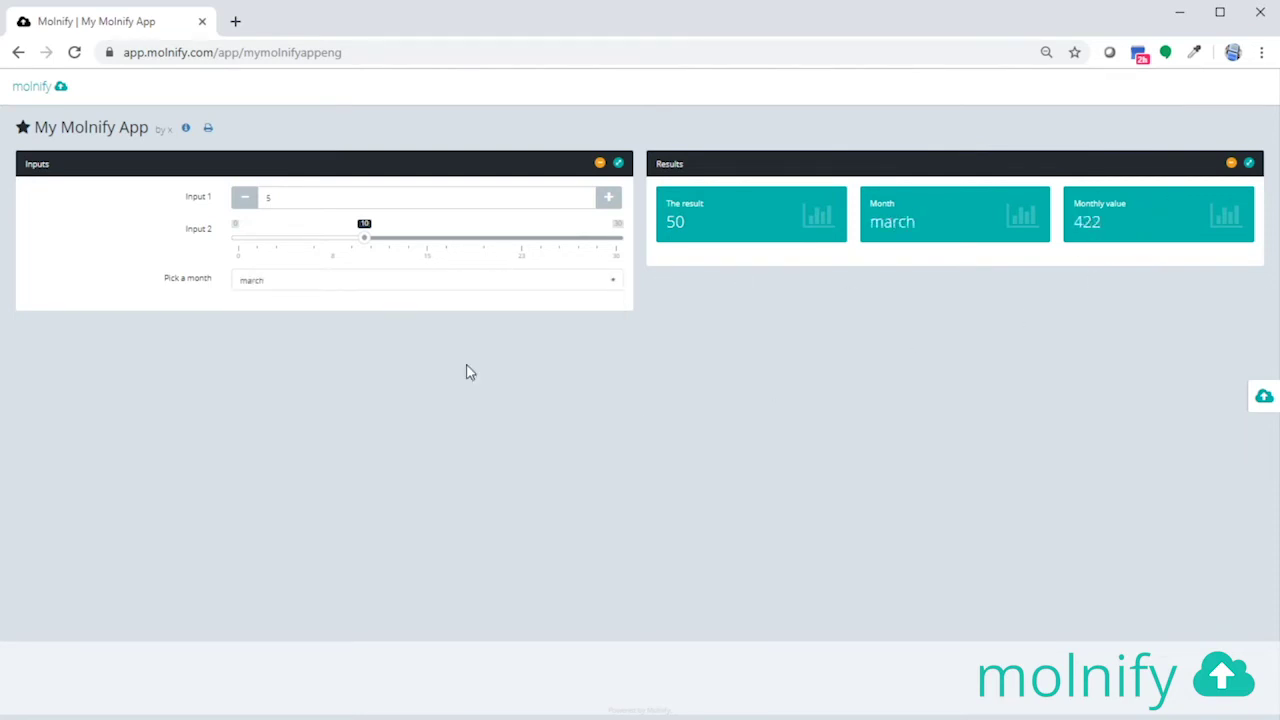
{"action": "left_click", "coordinate": [463, 288]}
{"action": "left_click", "coordinate": [446, 424]}
Switch back to the Excel workbook and enter the headings Values in B8 and % in C8
{"action": "key", "text": "alt+Tab"}
{"action": "key", "text": "alt+Tab"}
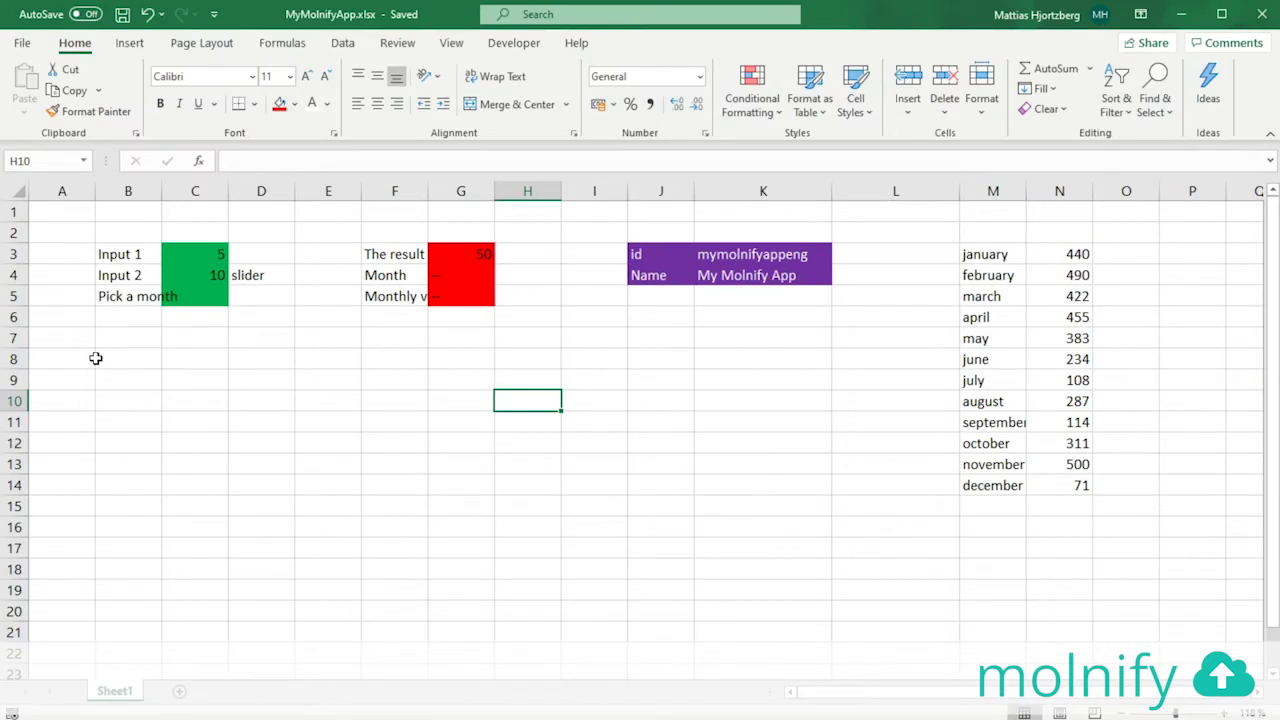
{"action": "left_click", "coordinate": [96, 358]}
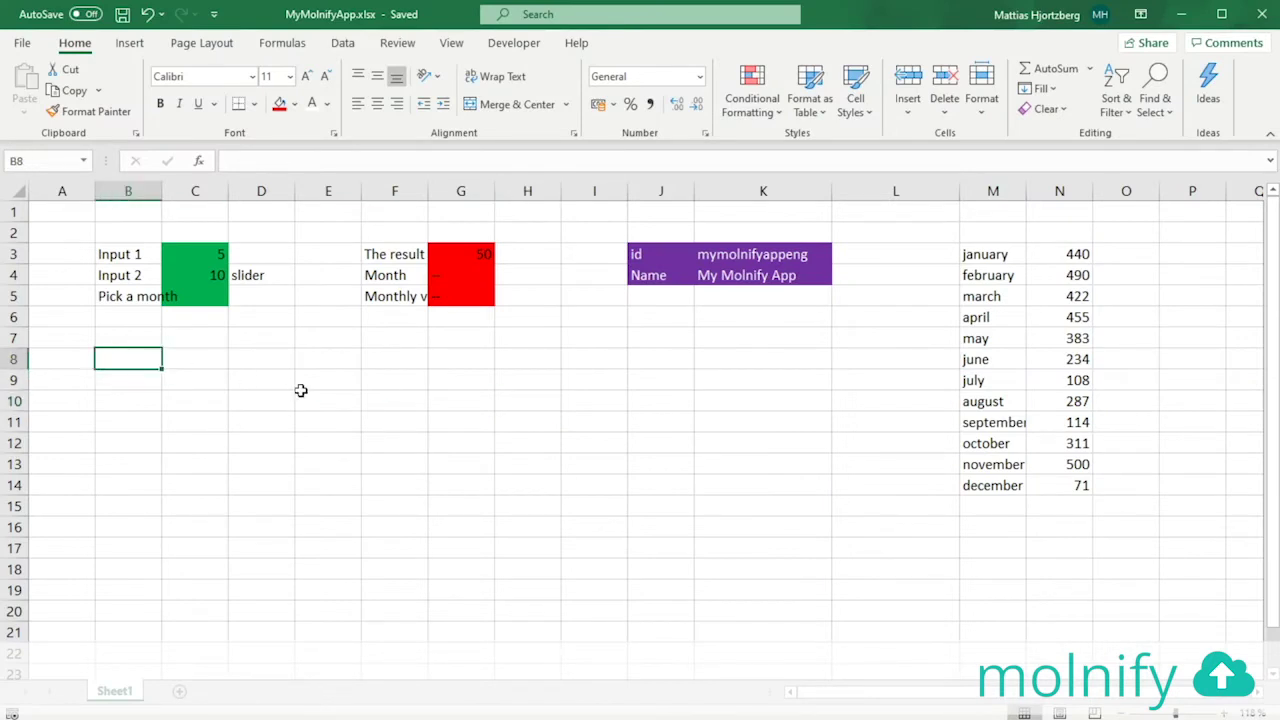
{"action": "type", "text": "Values"}
{"action": "key", "text": "Tab"}
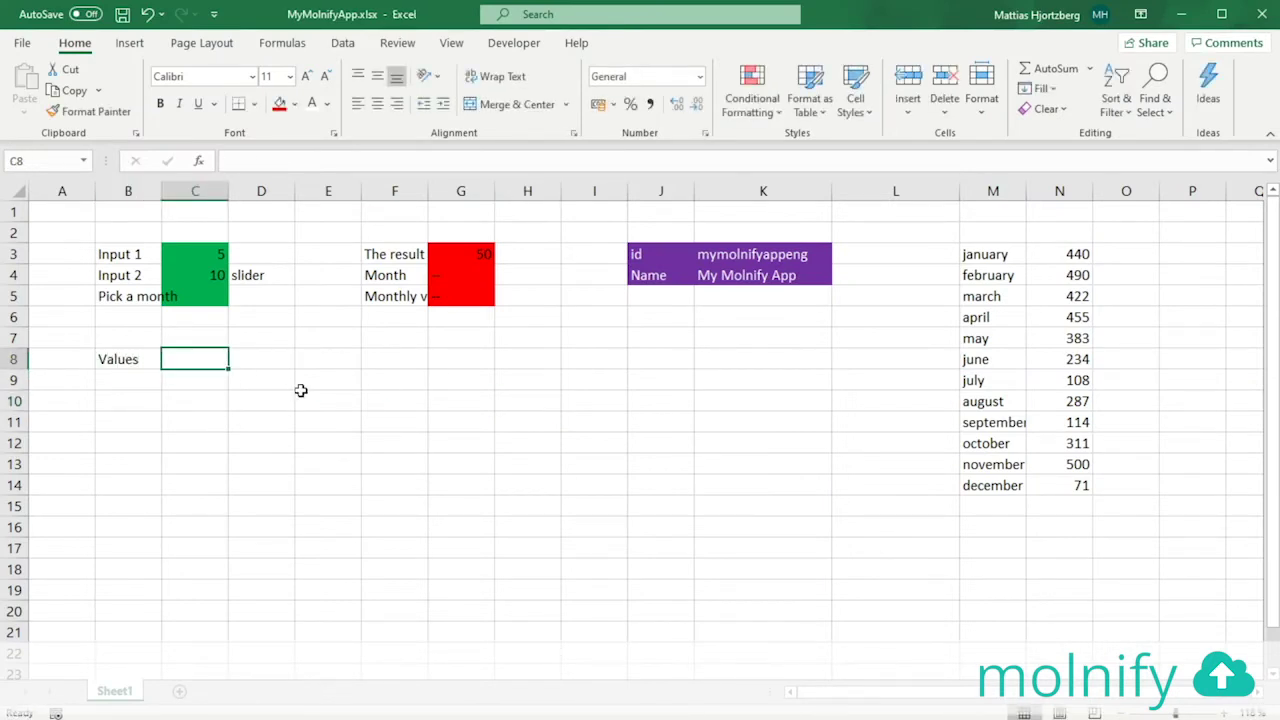
{"action": "type", "text": "%"}
{"action": "key", "text": "Return"}
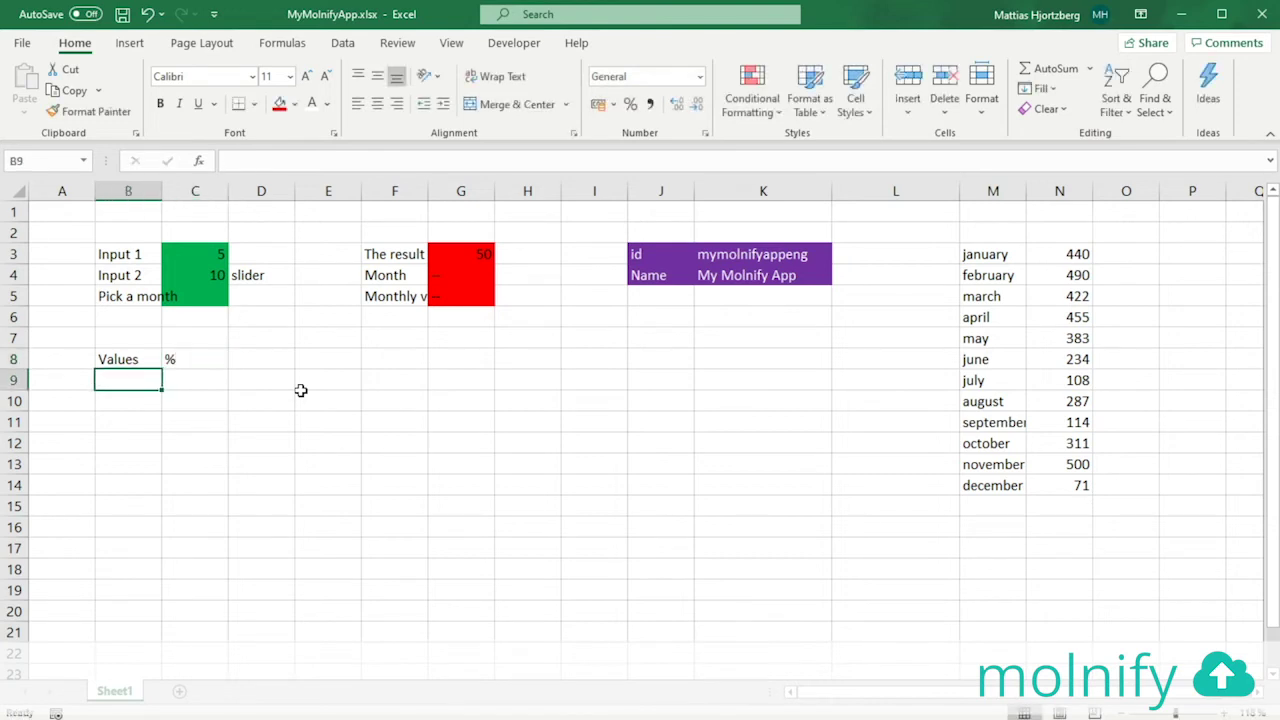
Enter the row labels Input 1 in B9 and Input 2 in B10 under Values
{"action": "type", "text": "Input 1"}
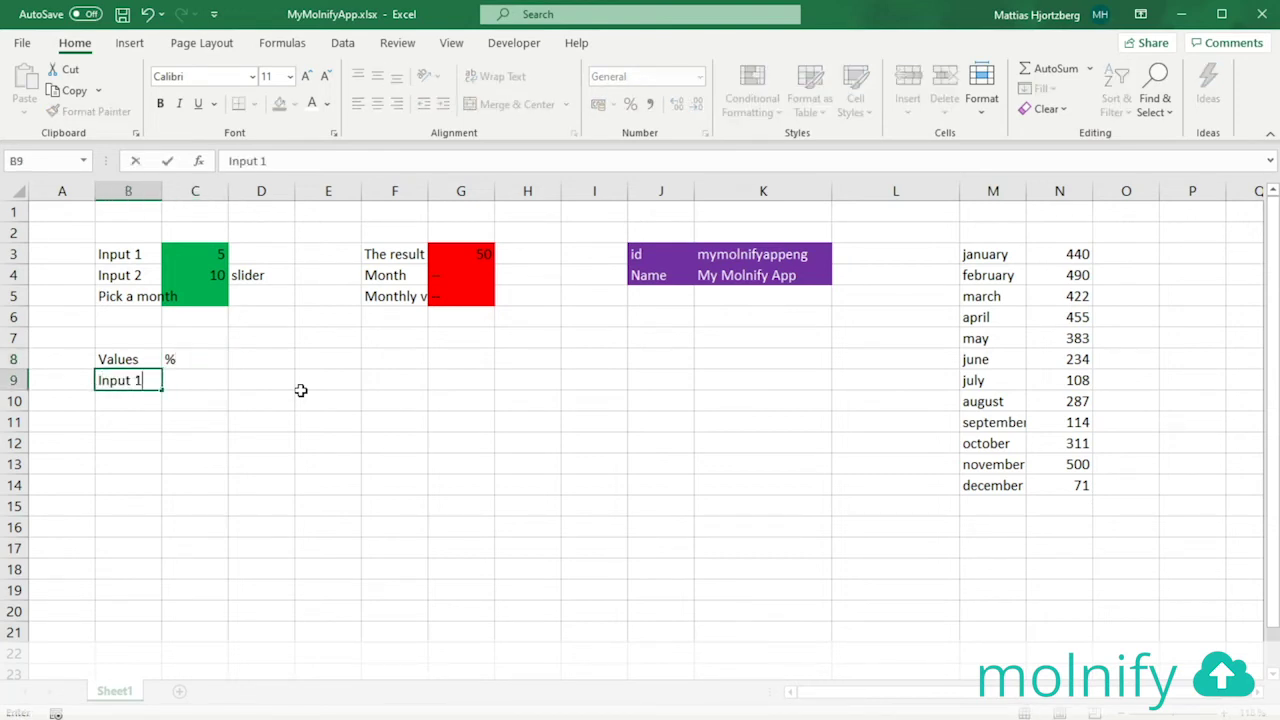
{"action": "key", "text": "Return"}
{"action": "type", "text": "Inp"}
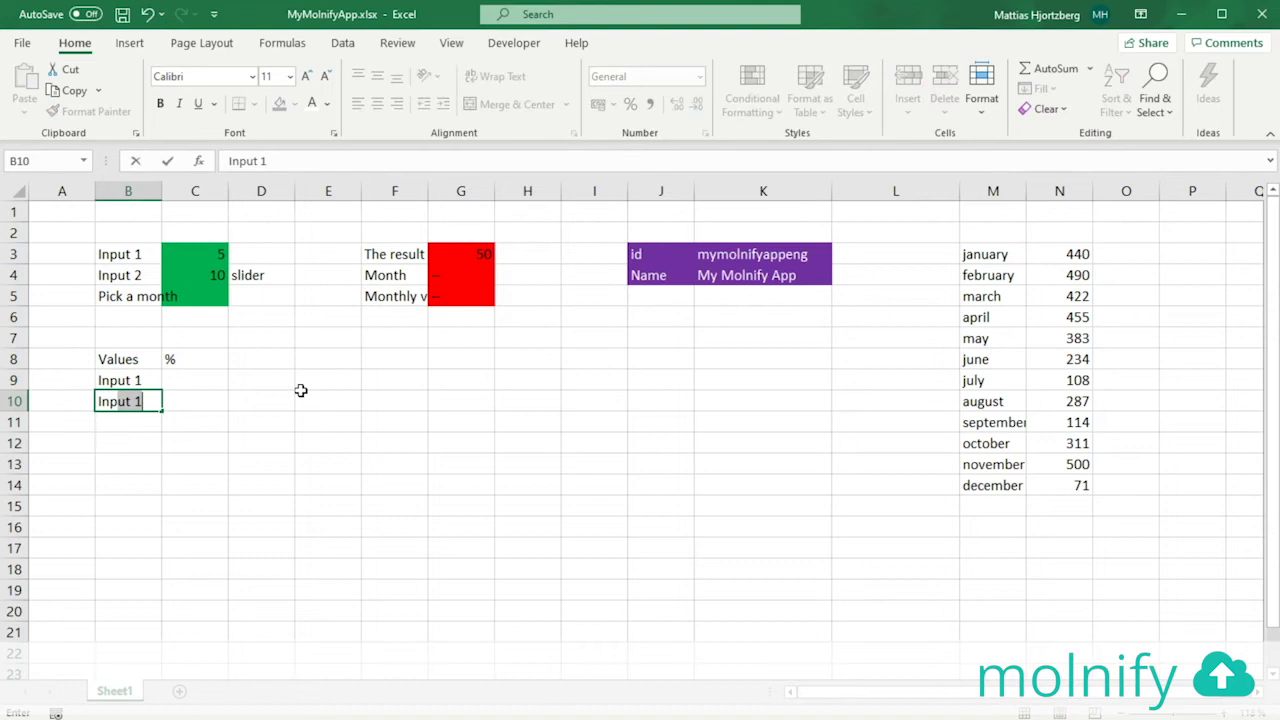
{"action": "type", "text": "ut 2"}
{"action": "key", "text": "Tab"}
Enter the formula =C3/SUM(C3:C4) in C9 to calculate Input 1's share of both inputs
{"action": "left_click", "coordinate": [182, 379]}
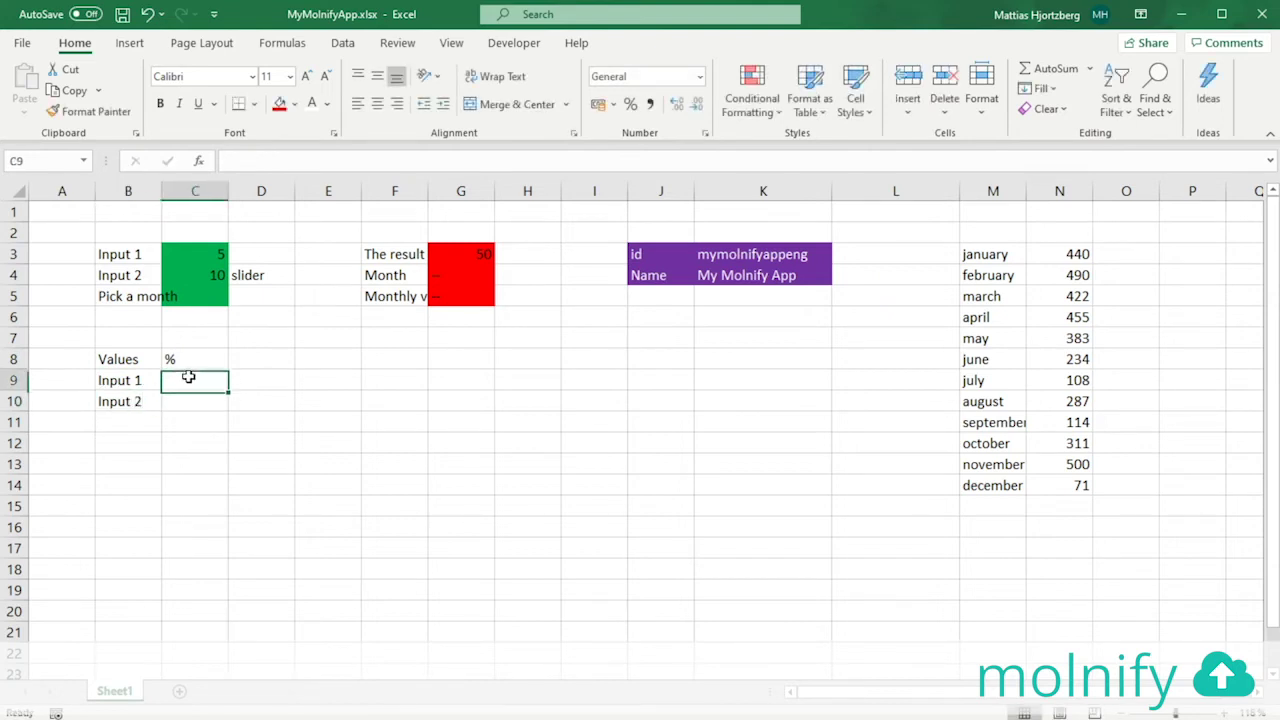
{"action": "type", "text": "="}
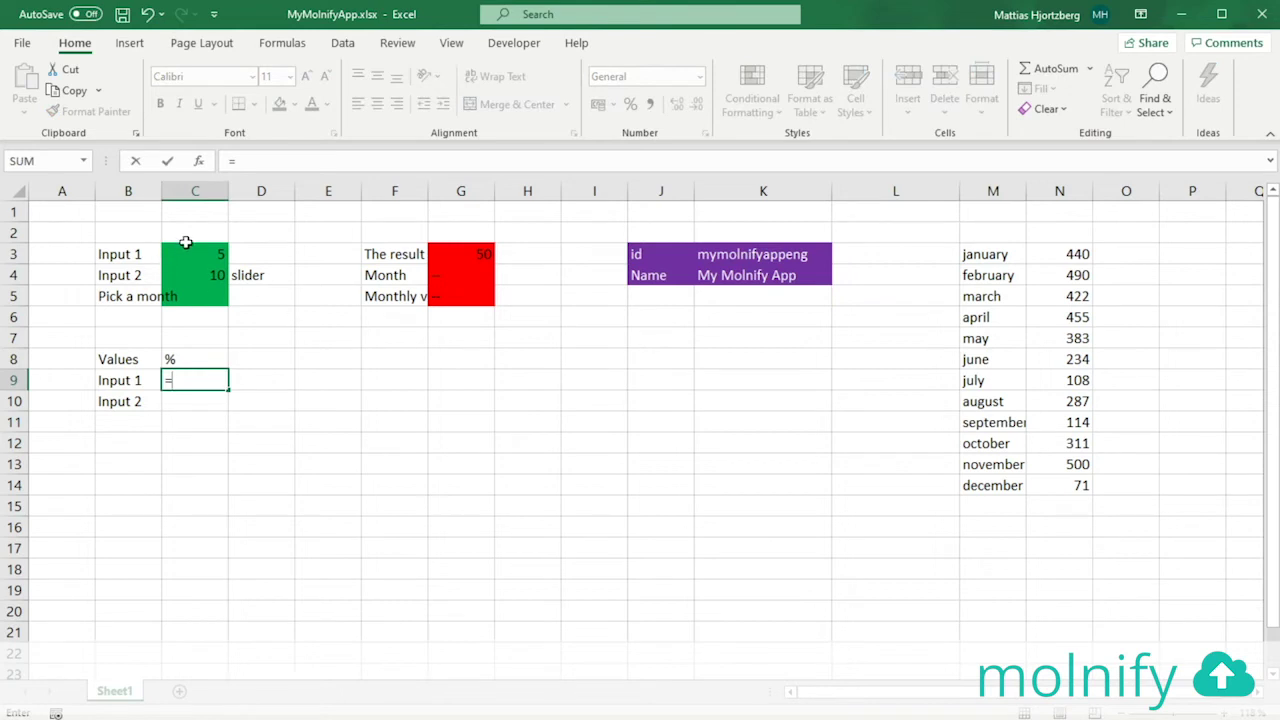
{"action": "left_click", "coordinate": [214, 253]}
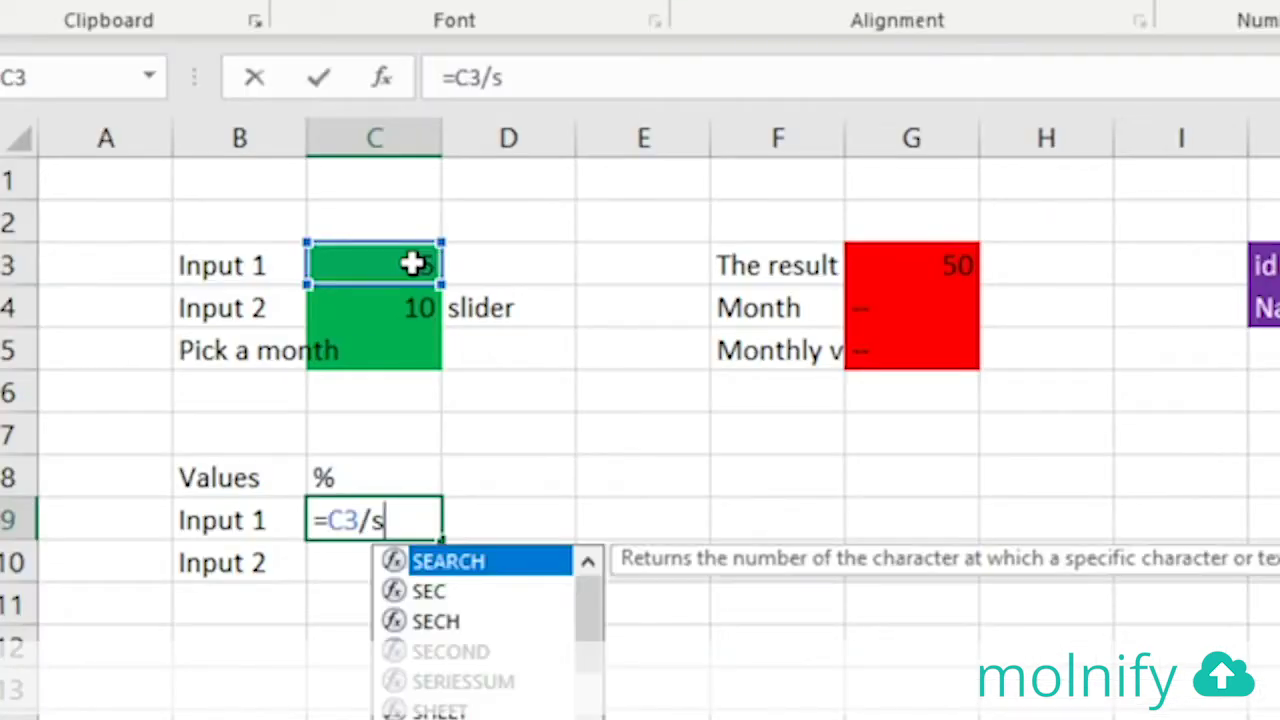
{"action": "type", "text": "um"}
{"action": "key", "text": "Tab"}
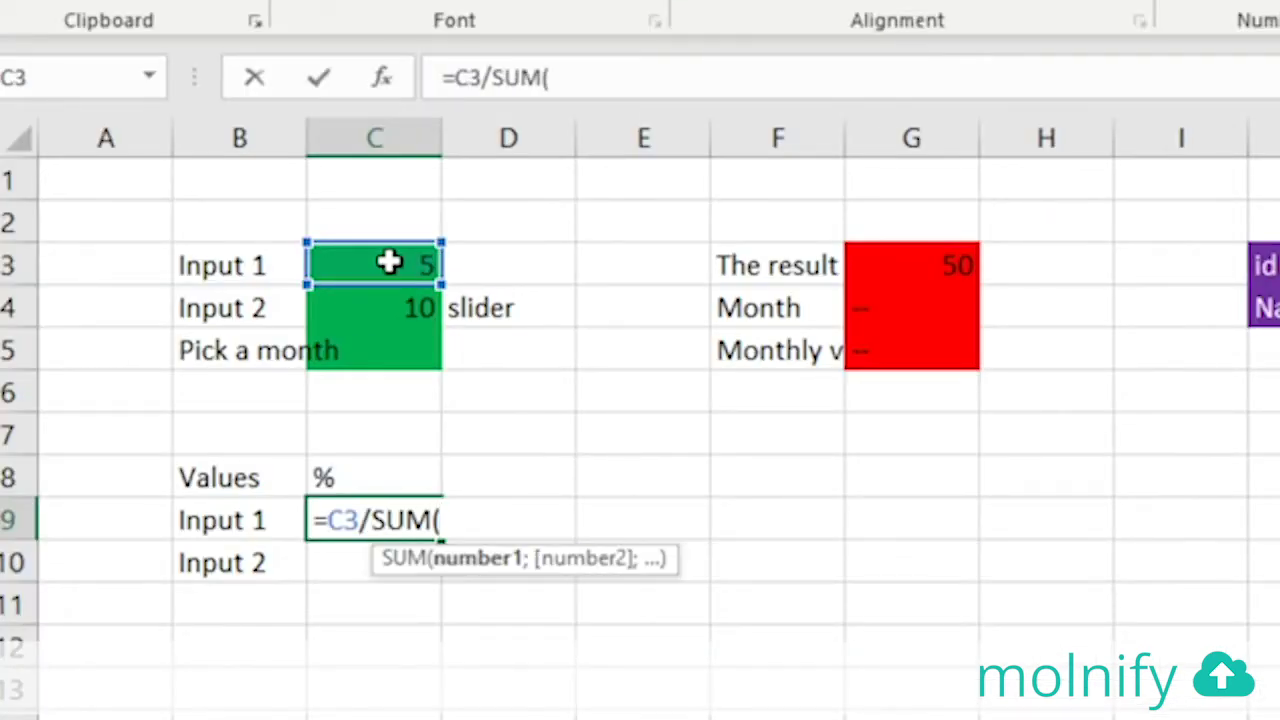
{"action": "left_click_drag", "start_coordinate": [412, 263], "coordinate": [383, 296]}
{"action": "type", "text": ")"}
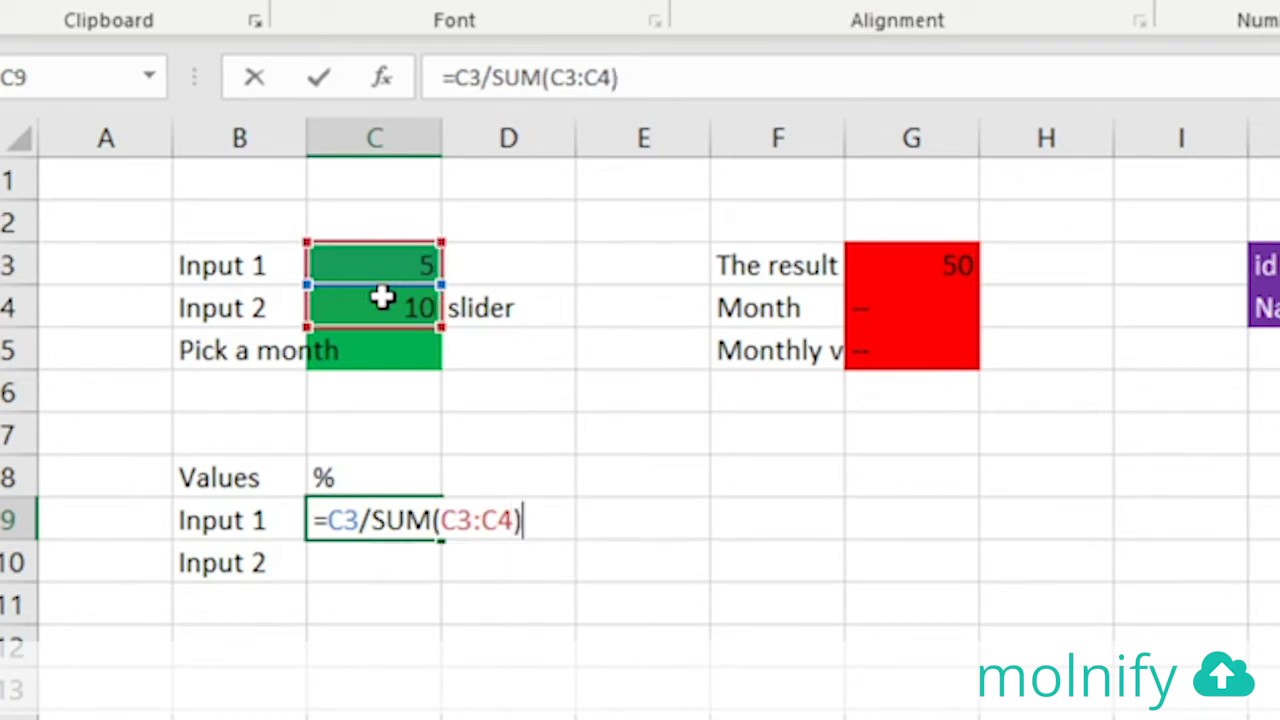
{"action": "key", "text": "Return"}
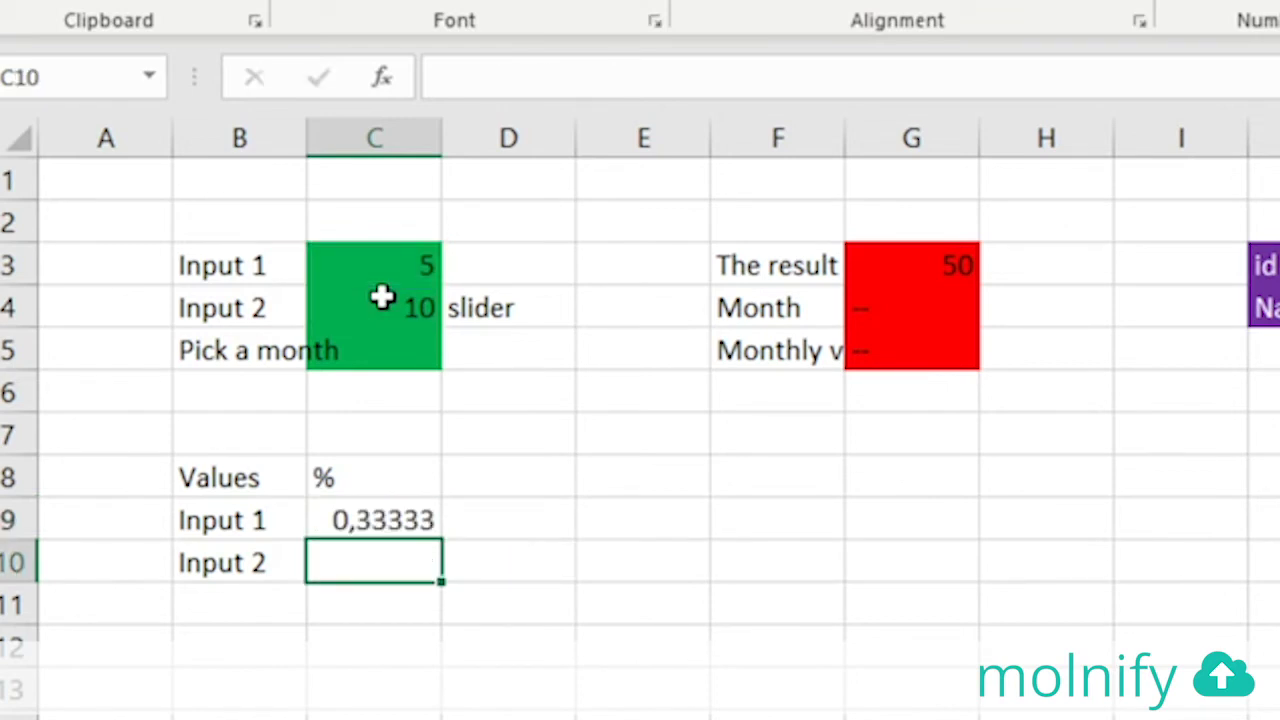
Enter the formula =C4/SUM(C3:C4) in C10 for Input 2's share, accepting the suggested formula correction
{"action": "type", "text": "="}
{"action": "left_click", "coordinate": [429, 306]}
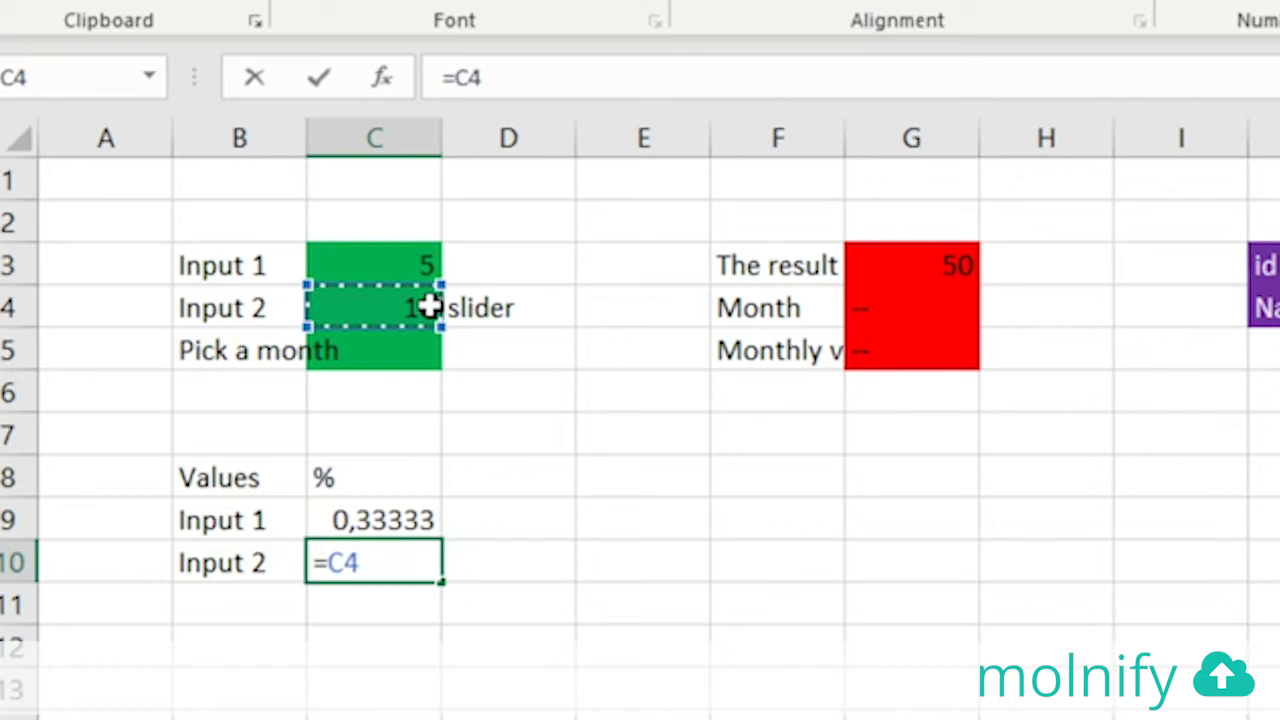
{"action": "type", "text": "/sum"}
{"action": "key", "text": "Tab"}
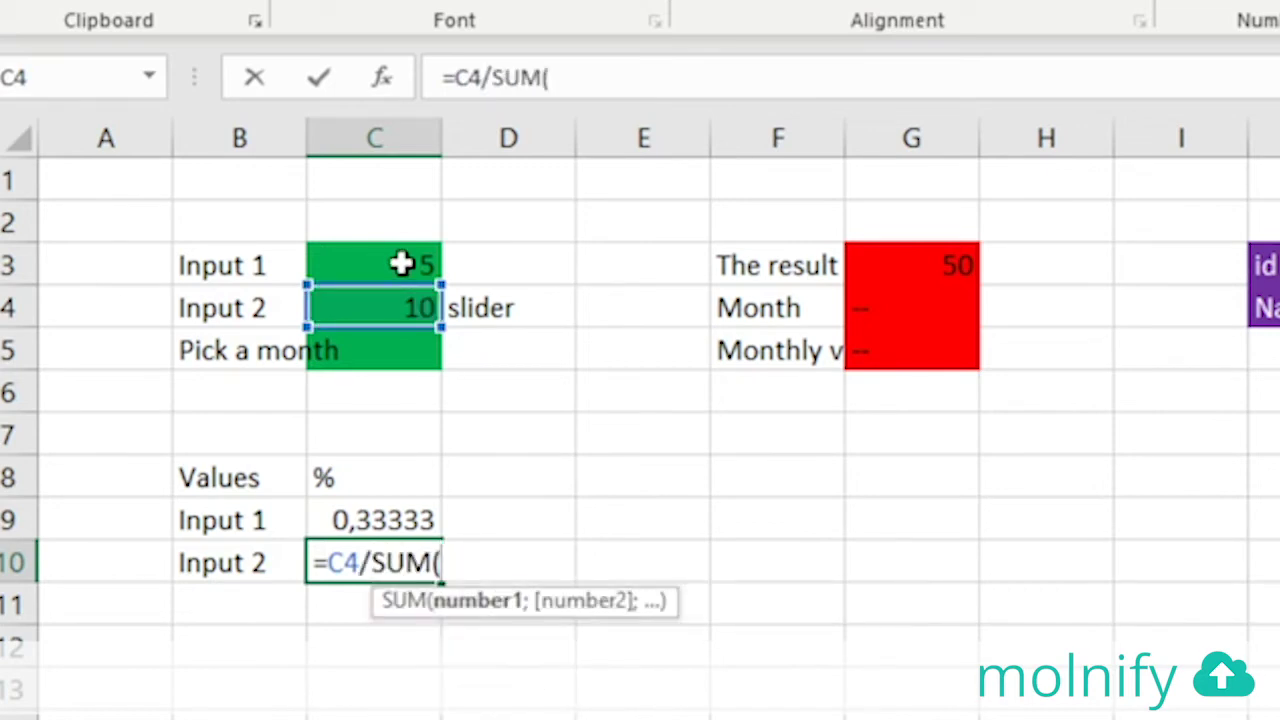
{"action": "left_click_drag", "start_coordinate": [394, 253], "coordinate": [383, 323]}
{"action": "key", "text": "Return"}
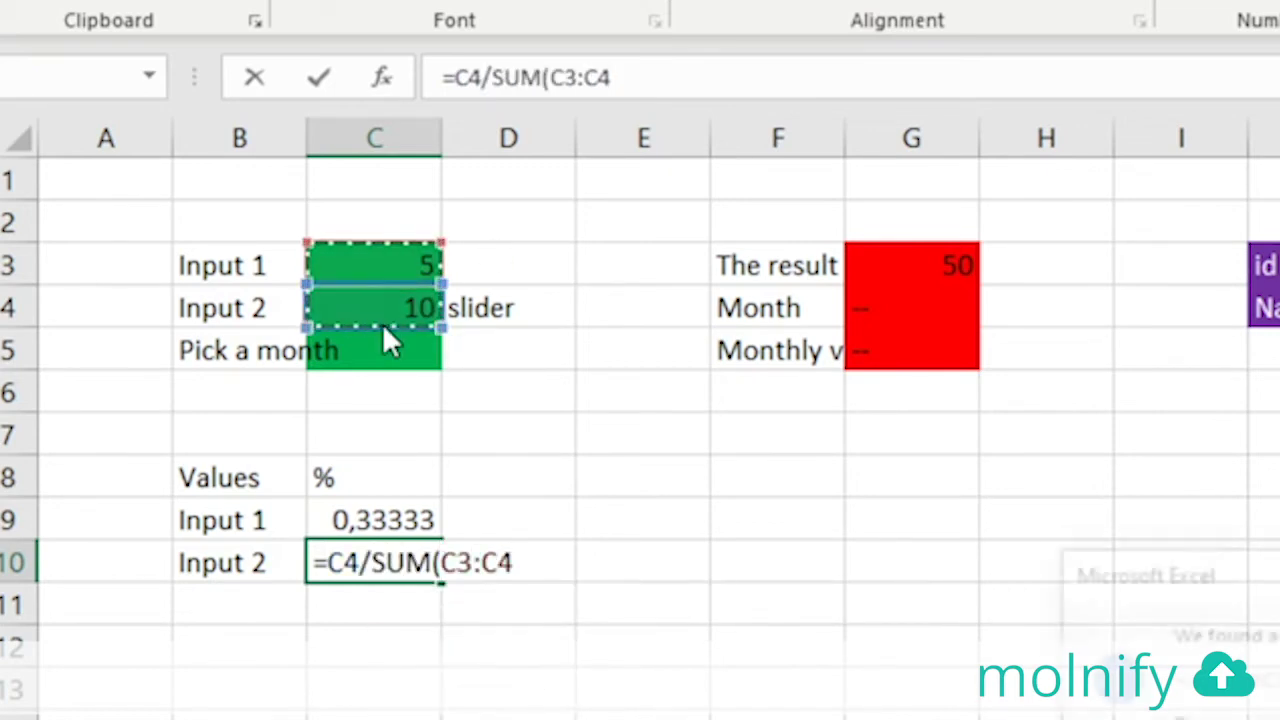
{"action": "left_click", "coordinate": [1108, 680]}
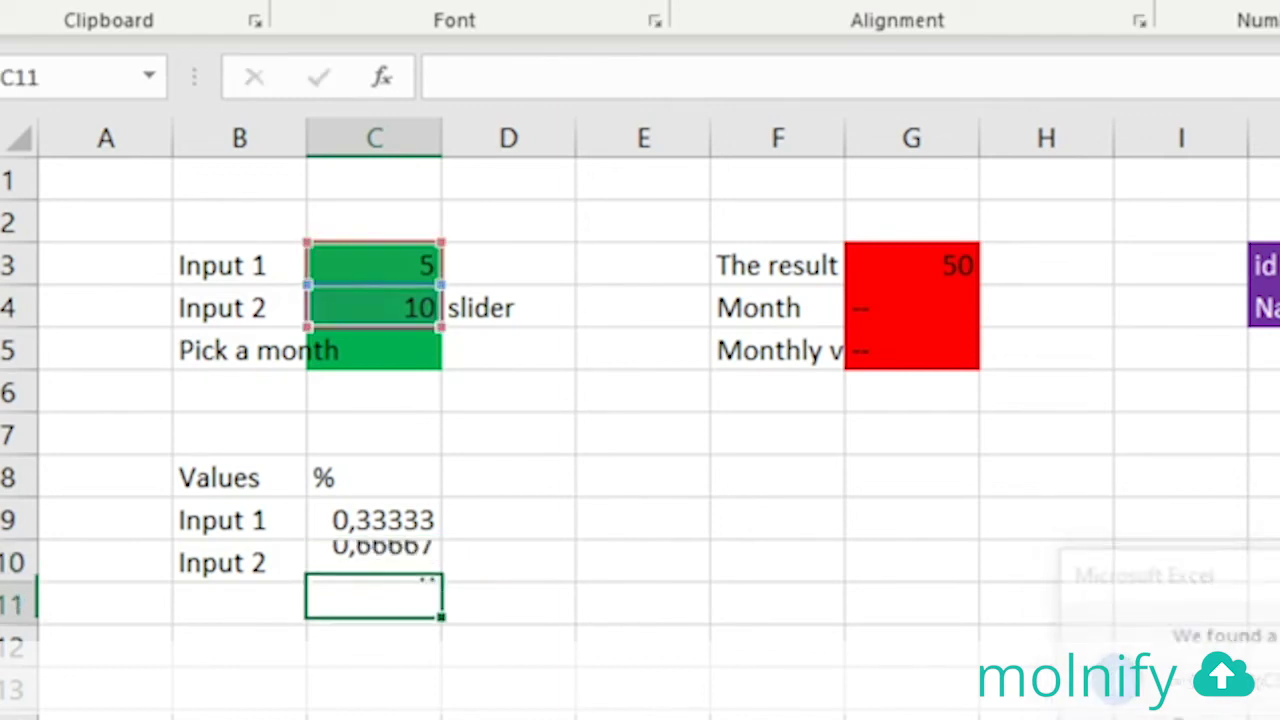
Format the share values in C9:C10 to show two decimal places
{"action": "left_click_drag", "start_coordinate": [196, 376], "coordinate": [196, 400]}
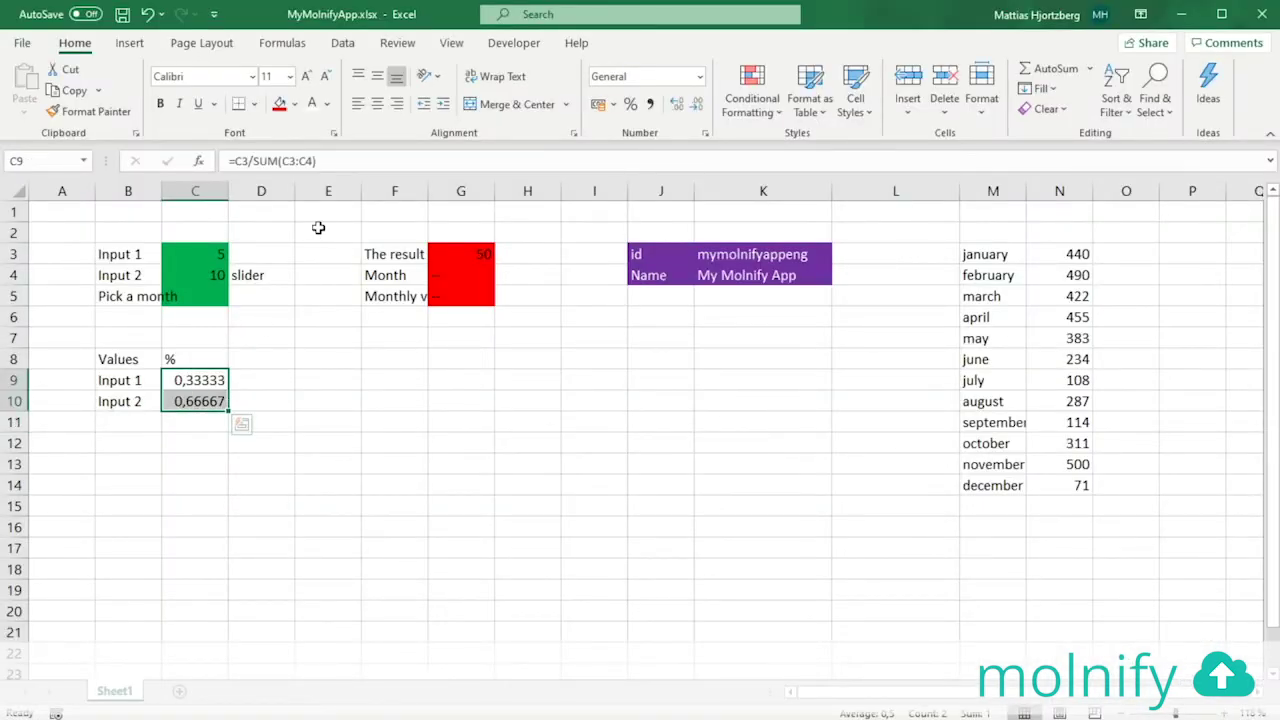
{"action": "left_click", "coordinate": [678, 104]}
{"action": "left_click", "coordinate": [698, 105]}
{"action": "left_click", "coordinate": [698, 105]}
{"action": "left_click", "coordinate": [698, 105]}
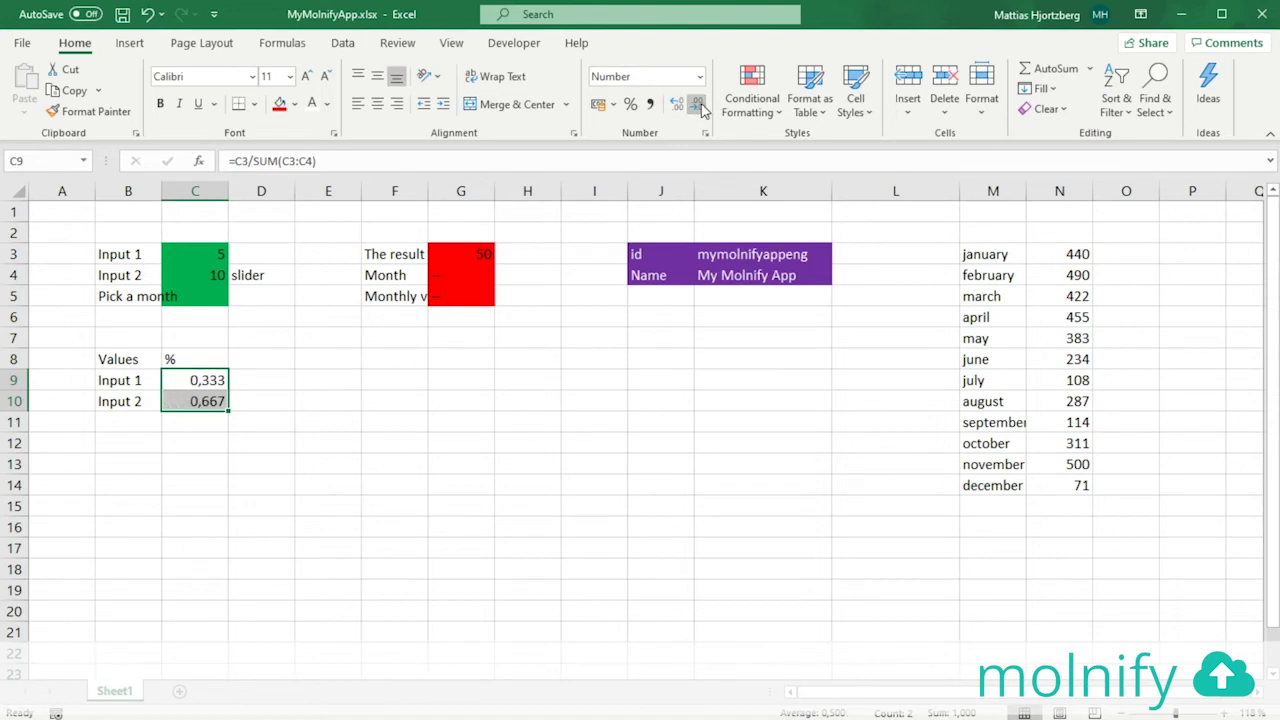
{"action": "left_click", "coordinate": [698, 105]}
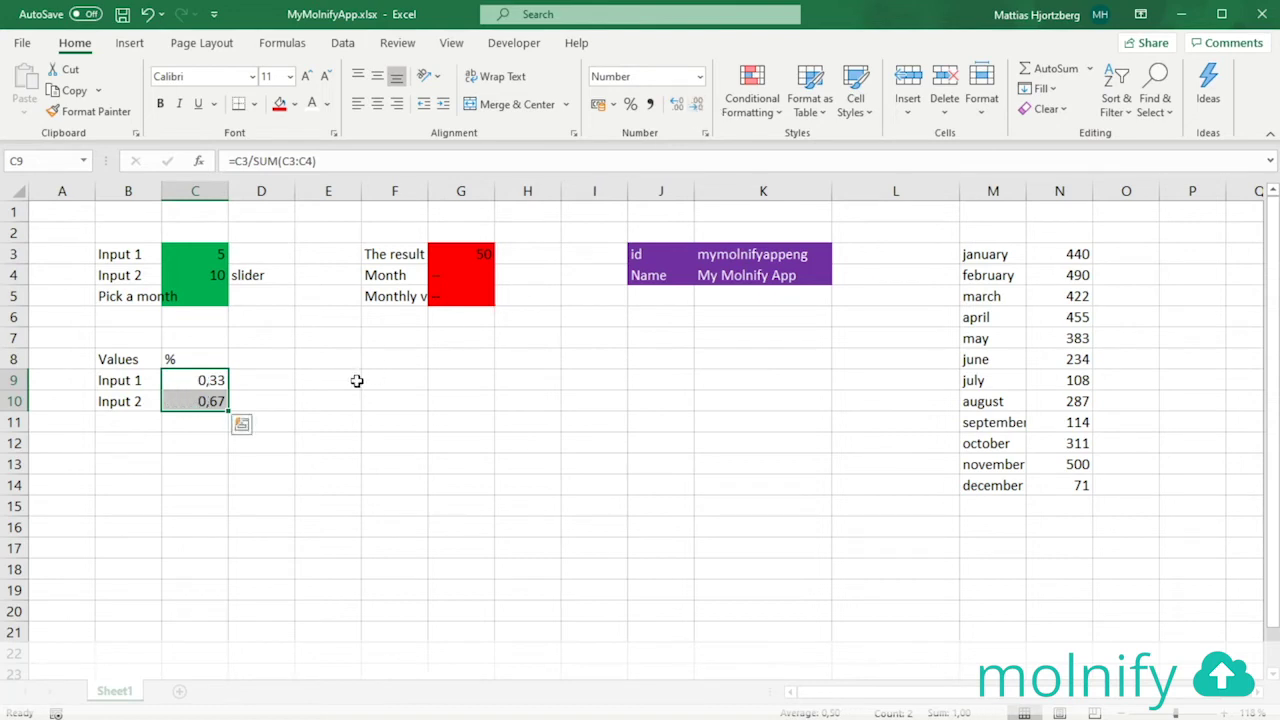
Fill C9:C10 with the standard blue color and make their text white
{"action": "left_click", "coordinate": [336, 418]}
{"action": "left_click_drag", "start_coordinate": [194, 380], "coordinate": [206, 400]}
{"action": "left_click", "coordinate": [295, 104]}
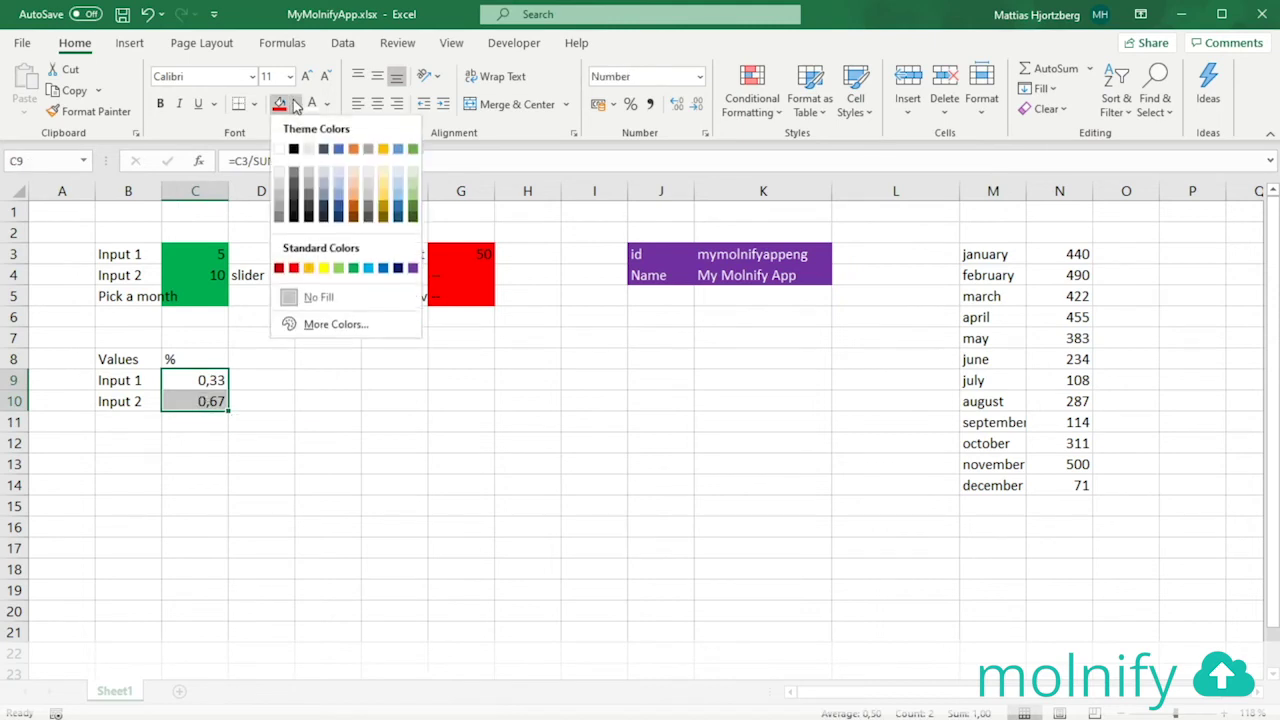
{"action": "left_click", "coordinate": [383, 272]}
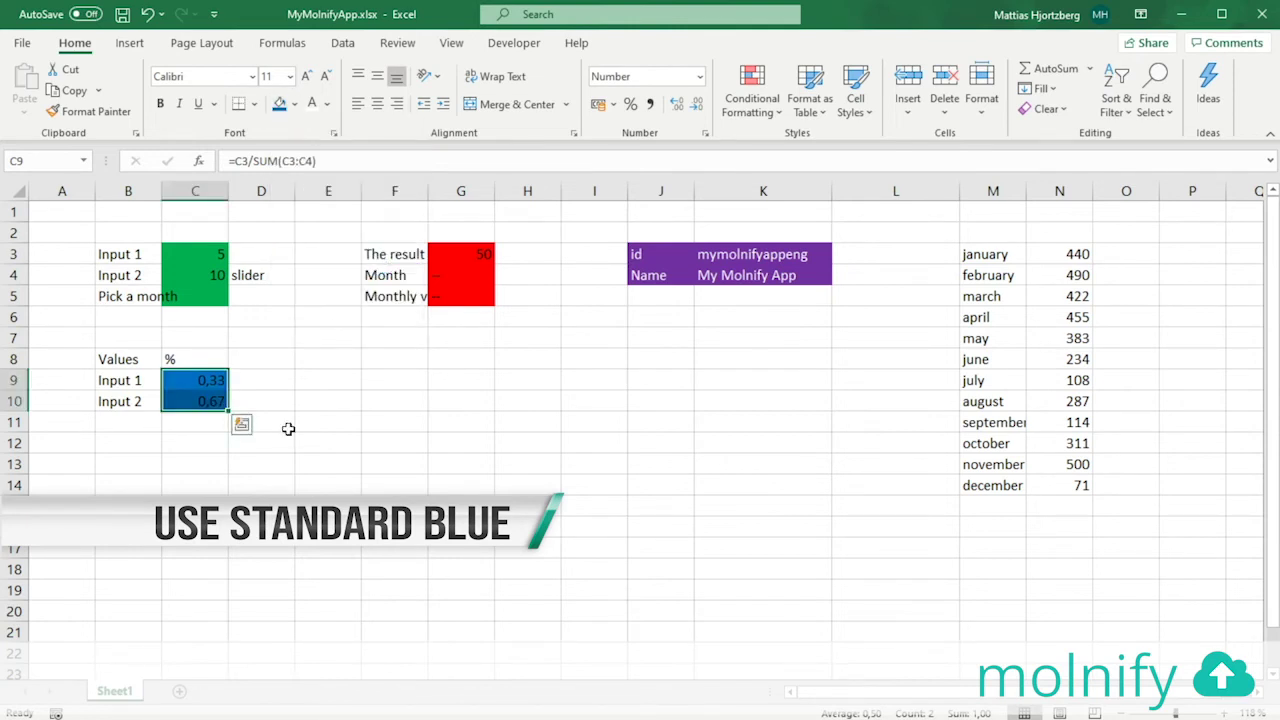
{"action": "left_click", "coordinate": [314, 108]}
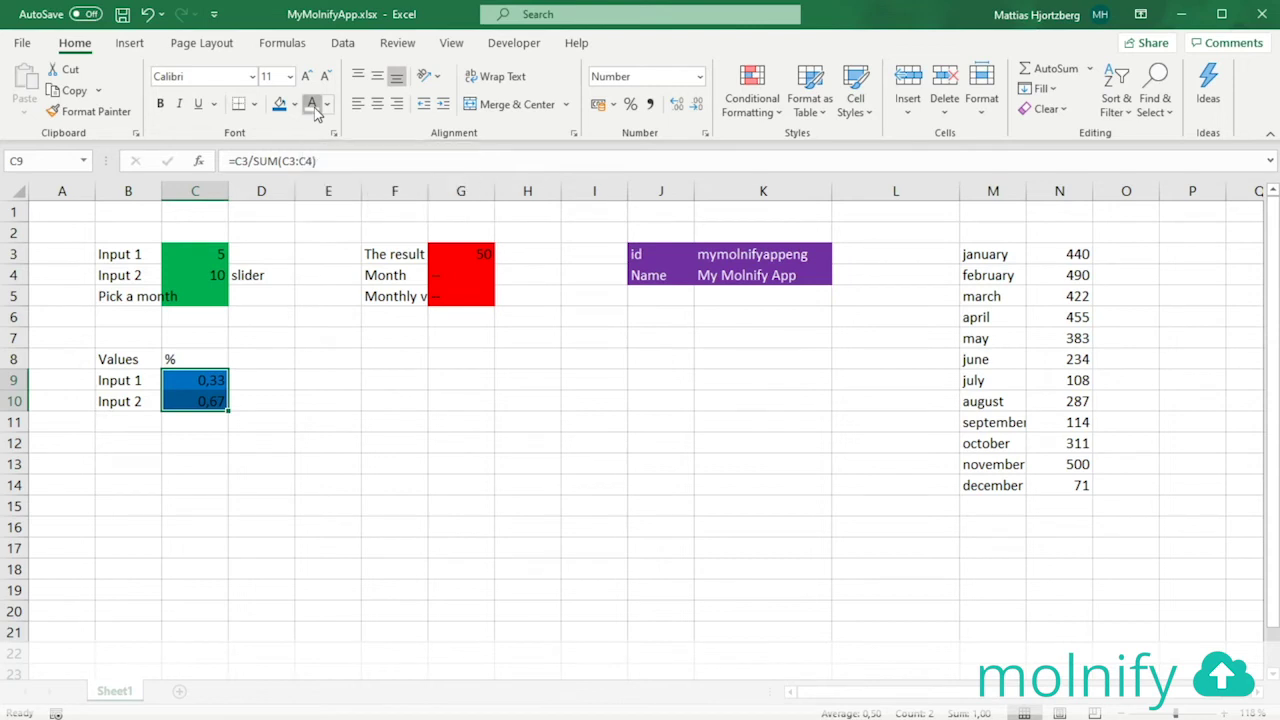
{"action": "left_click", "coordinate": [300, 441]}
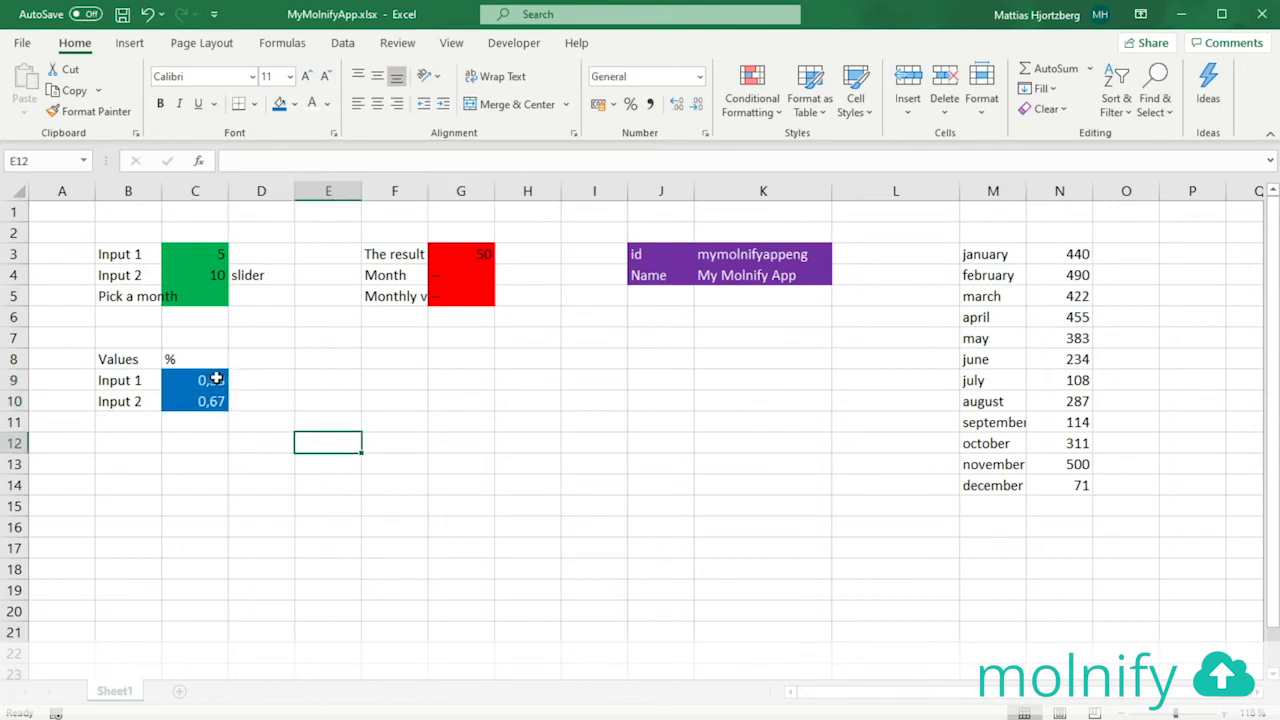
{"action": "left_click_drag", "start_coordinate": [216, 379], "coordinate": [214, 397]}
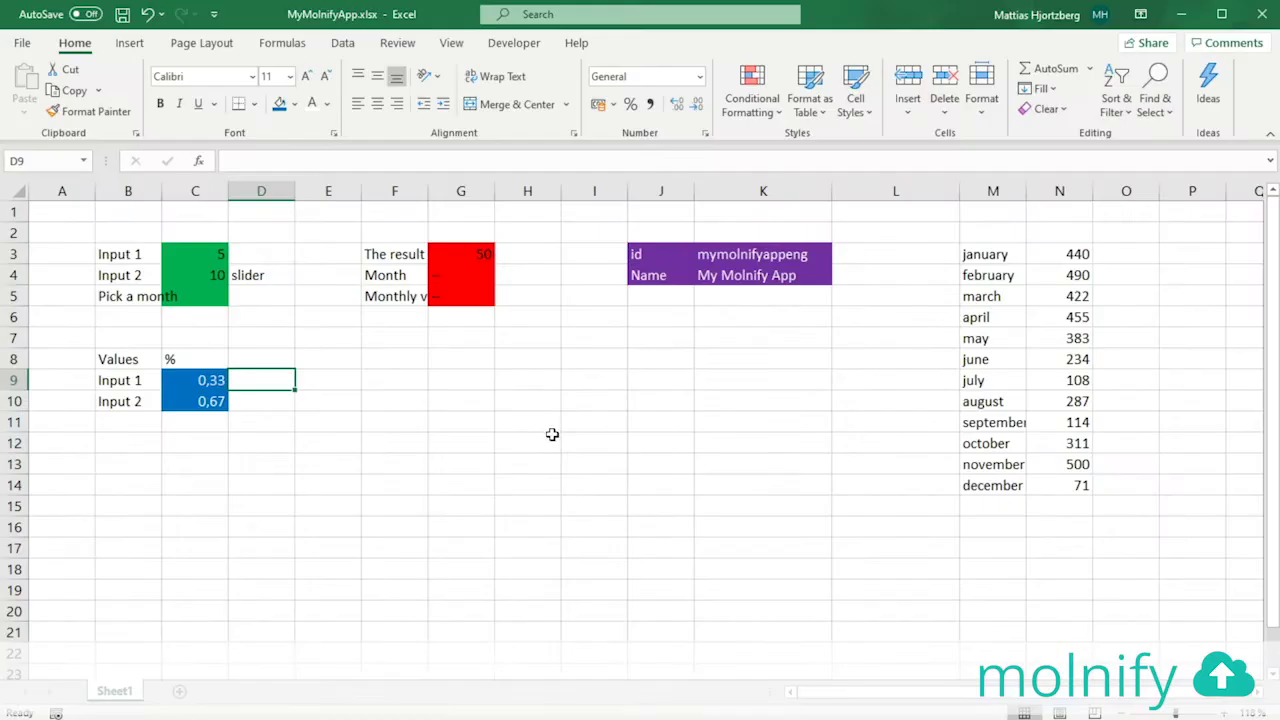
Switch to the Molnify app page in the browser and upload the workbook MyMolnifyApp.xlsx with the blue cells from the My Molnify apps folder
{"action": "key", "text": "alt+Tab"}
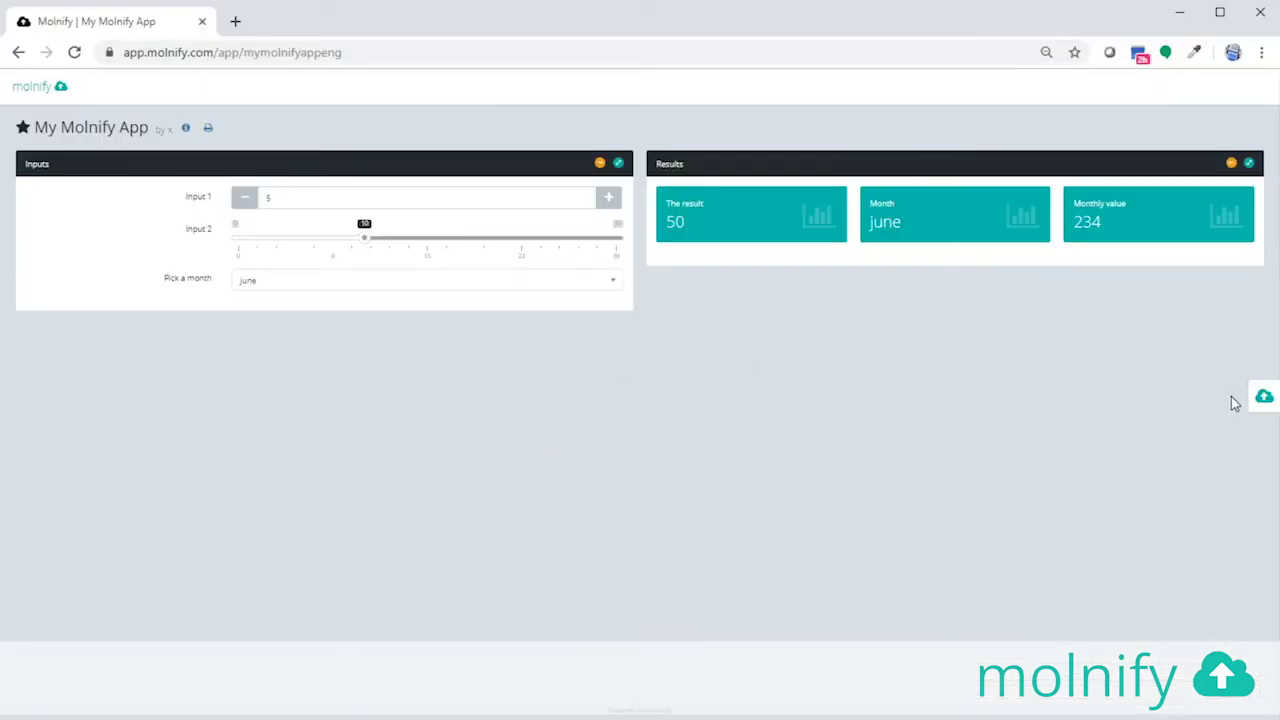
{"action": "left_click", "coordinate": [1264, 397]}
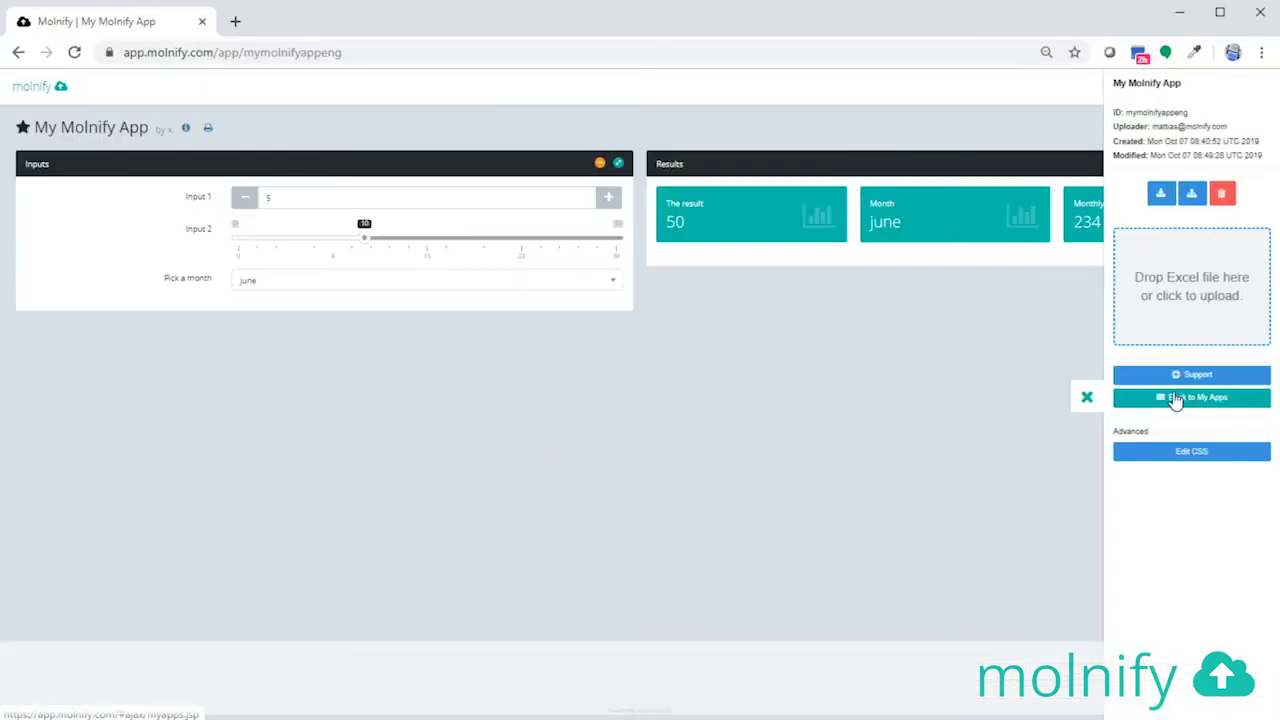
{"action": "key", "text": "alt+Tab"}
{"action": "key", "text": "Tab"}
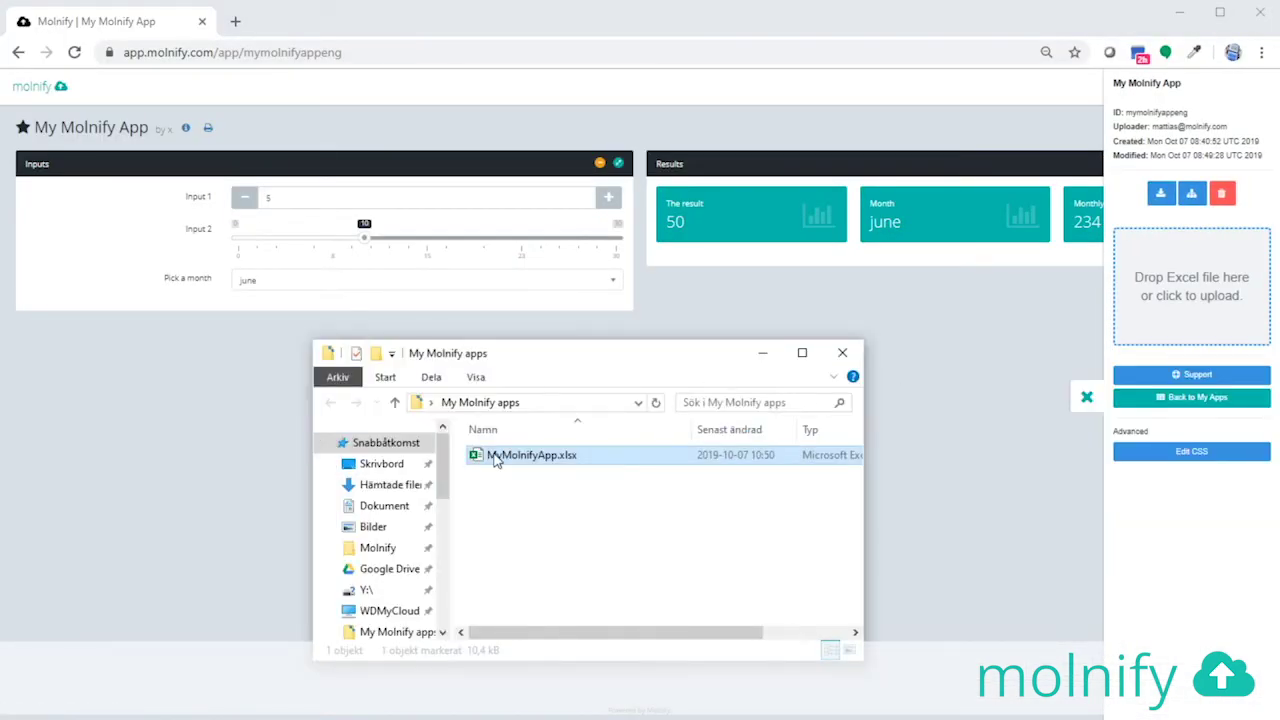
{"action": "left_click_drag", "start_coordinate": [491, 455], "coordinate": [1214, 300]}
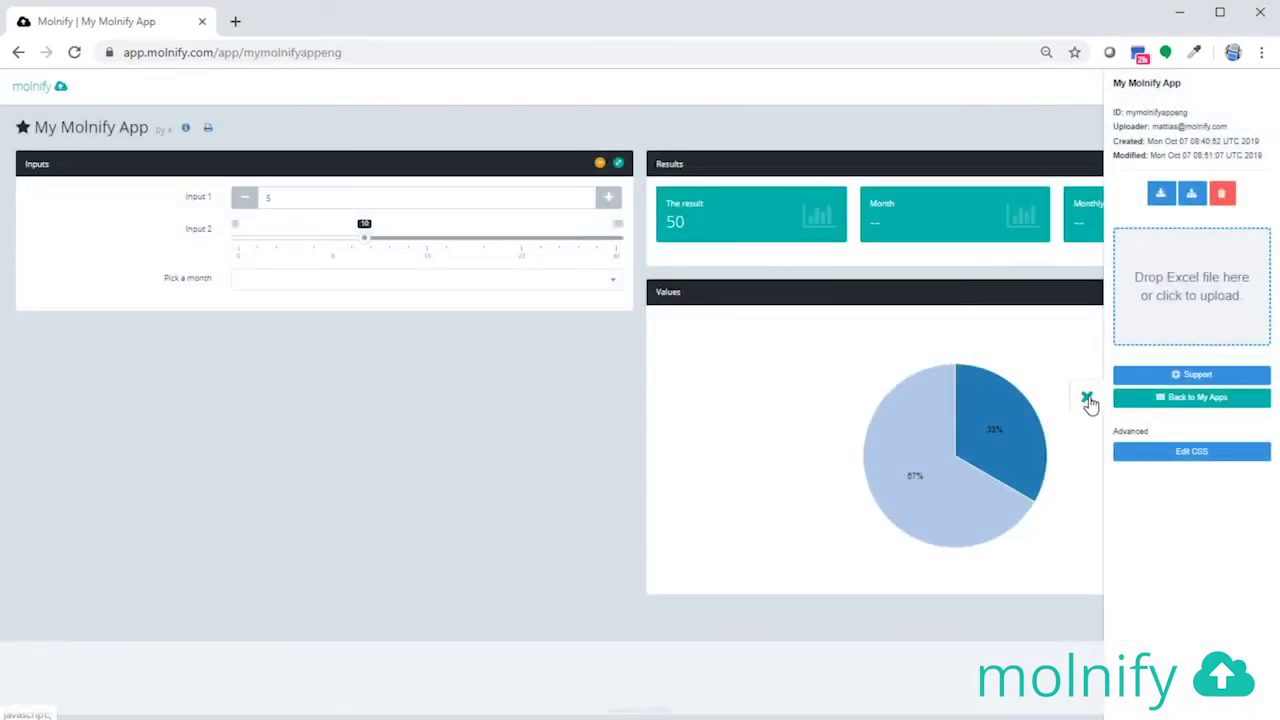
Hide the upload sidebar and test the Values pie chart by moving the Input 2 slider
{"action": "left_click", "coordinate": [1087, 399]}
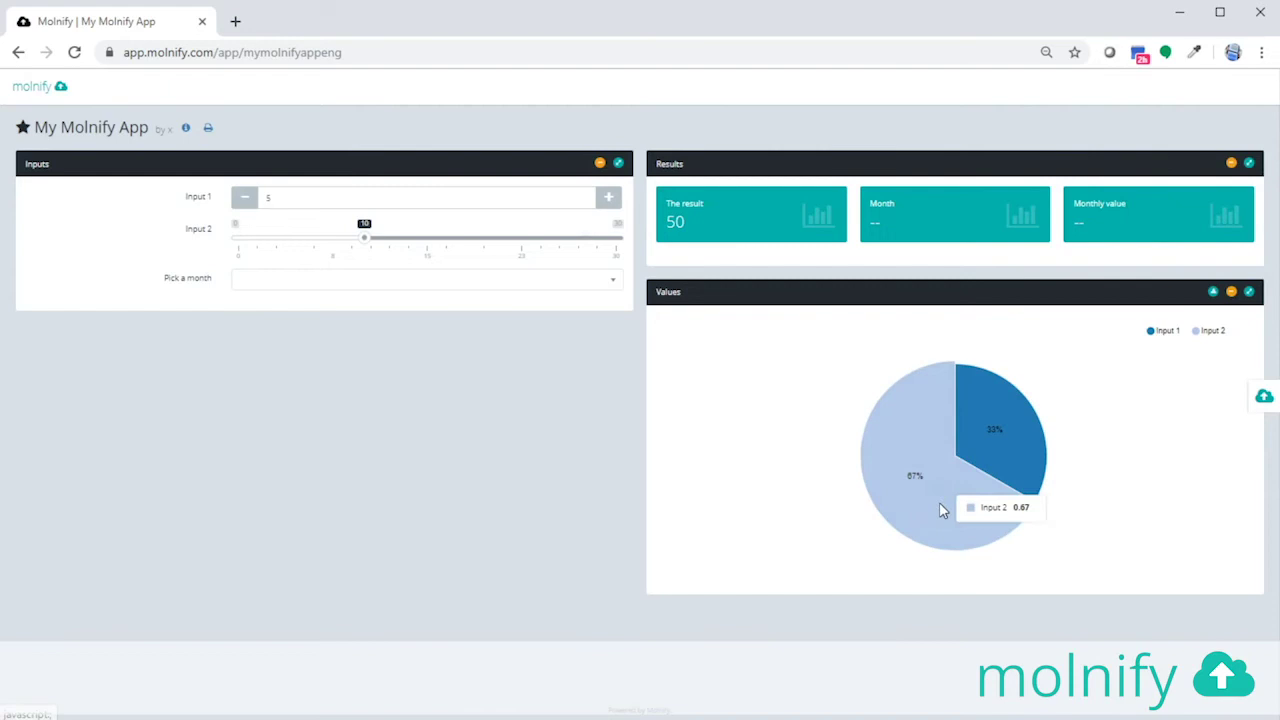
{"action": "mouse_move", "coordinate": [356, 248]}
{"action": "left_mouse_down"}
{"action": "mouse_move", "coordinate": [277, 240]}
{"action": "mouse_move", "coordinate": [551, 240]}
{"action": "mouse_move", "coordinate": [250, 247]}
{"action": "mouse_move", "coordinate": [535, 242]}
{"action": "mouse_move", "coordinate": [378, 245]}
{"action": "left_mouse_up"}
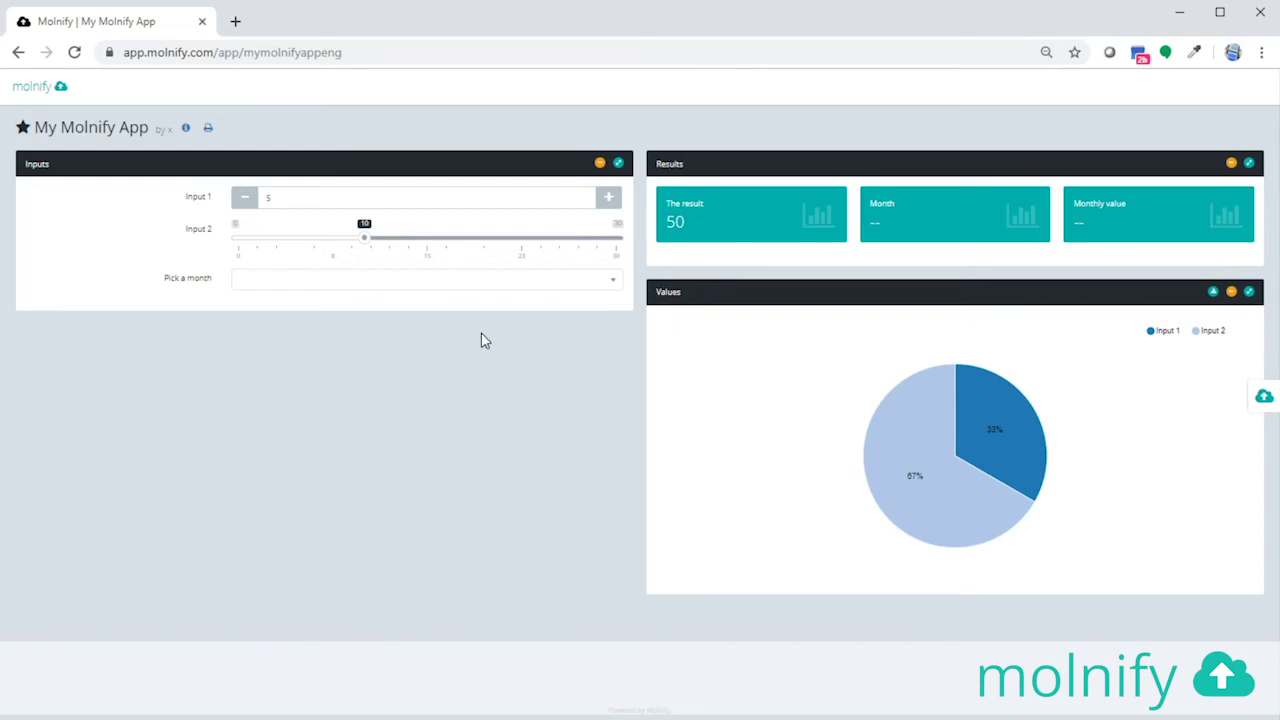
Switch back to the Excel workbook and copy the month names from M3:M14 into F9:F20
{"action": "key", "text": "alt+Tab"}
{"action": "key", "text": "alt+Tab"}
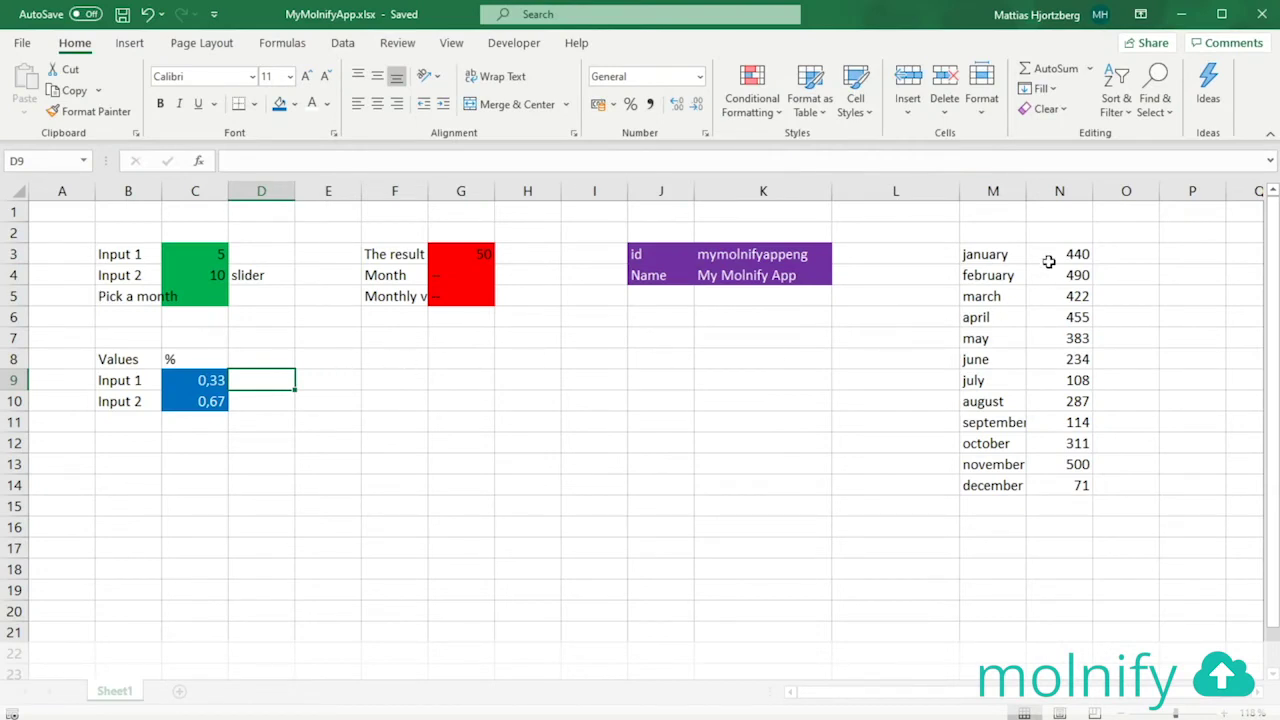
{"action": "left_click_drag", "start_coordinate": [993, 253], "coordinate": [1007, 486]}
{"action": "key", "text": "ctrl+c"}
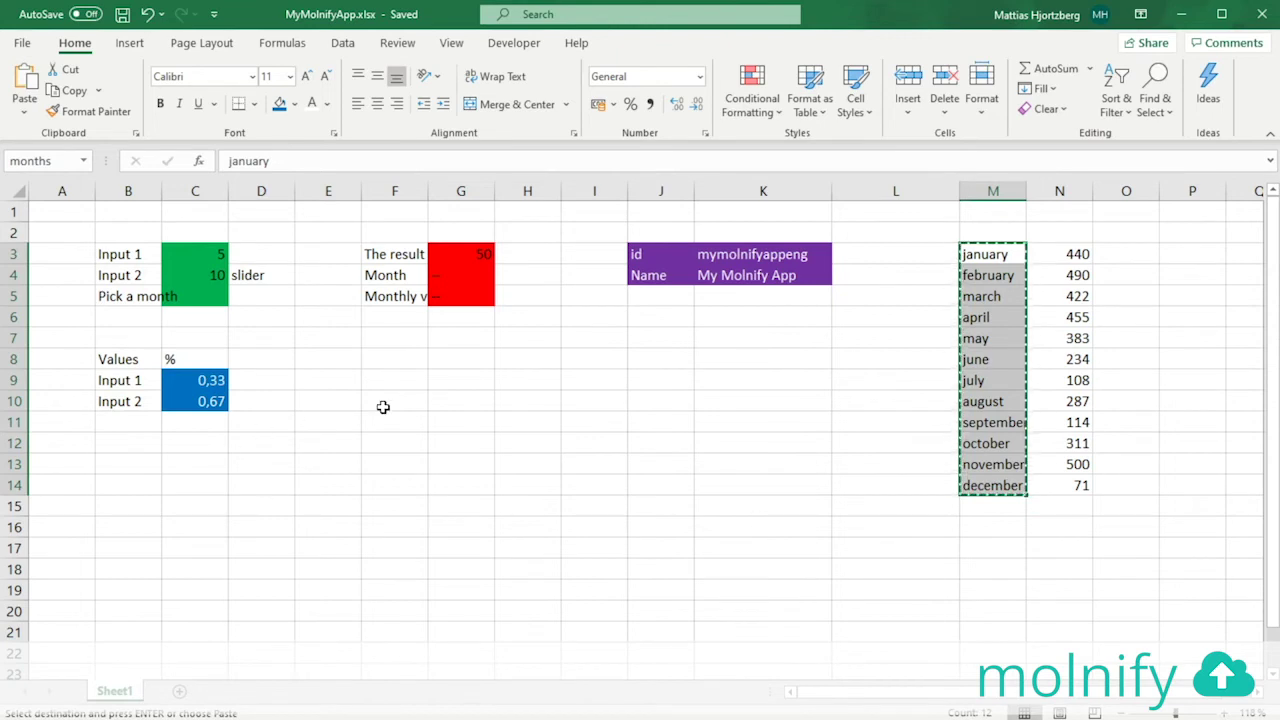
{"action": "left_click", "coordinate": [400, 378]}
{"action": "key", "text": "ctrl+v"}
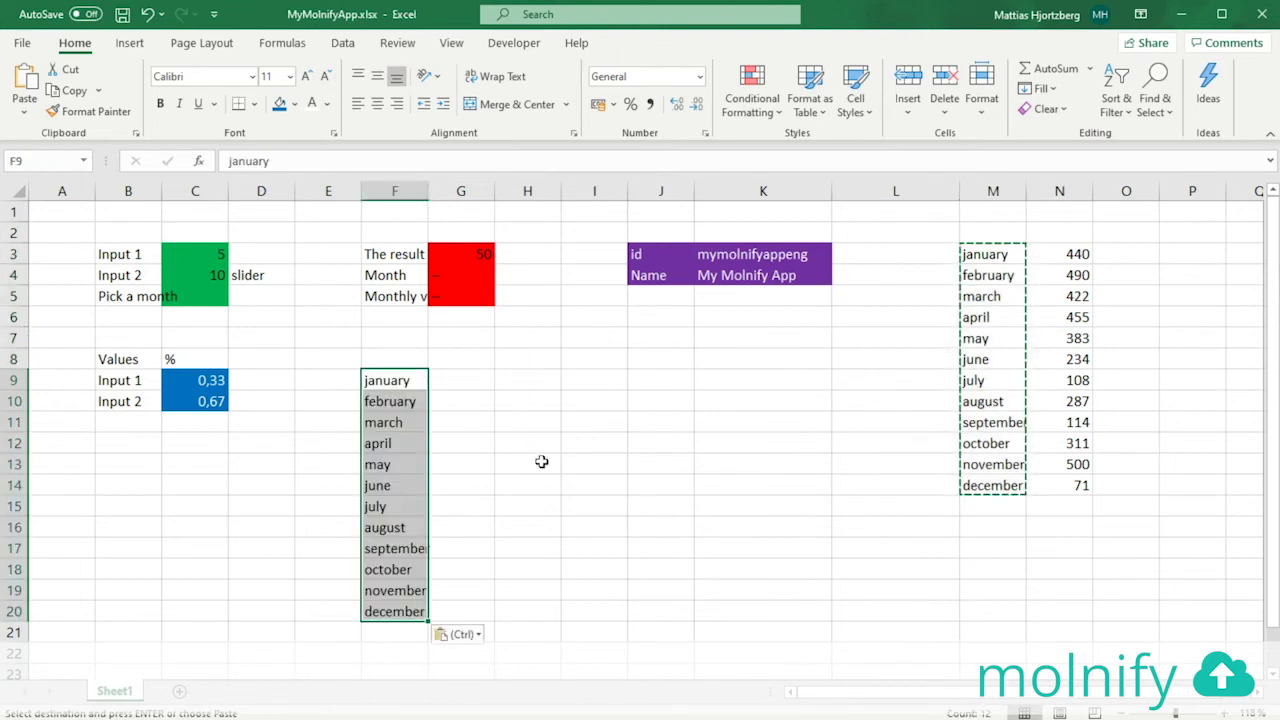
Enter the headings Months in F8 and Value in G8 above the copied month list
{"action": "left_click", "coordinate": [366, 356]}
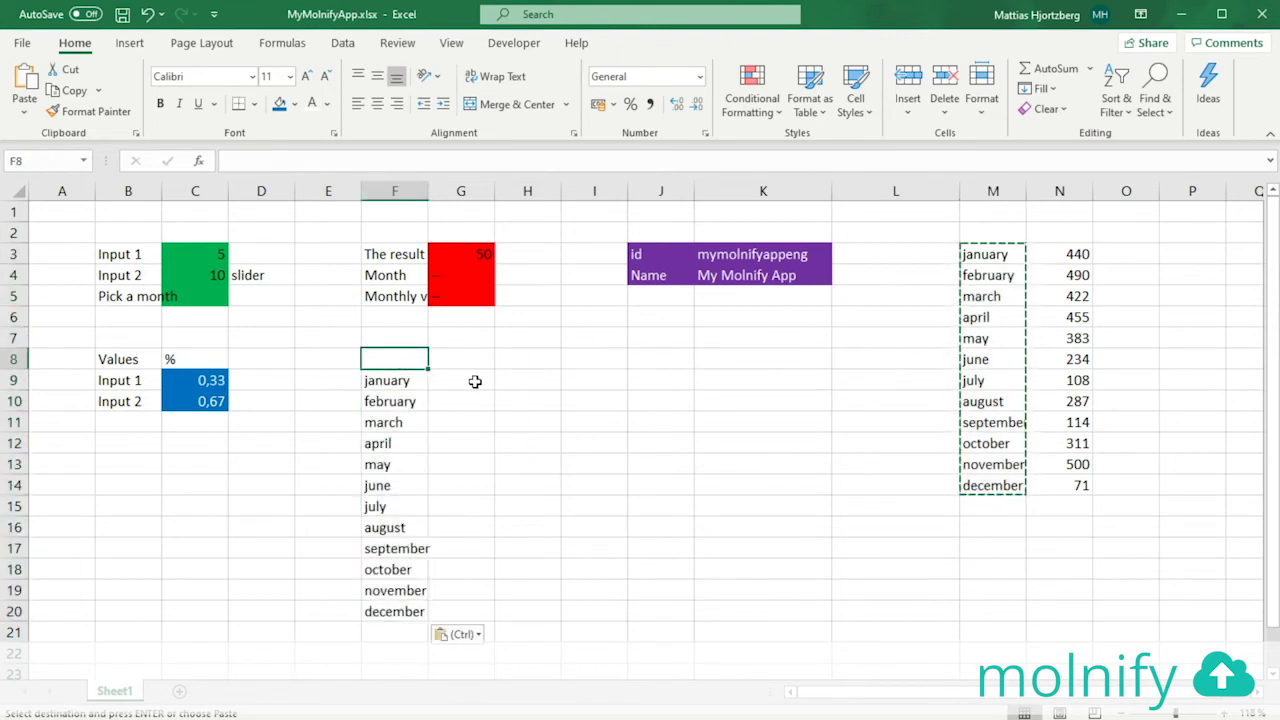
{"action": "type", "text": "Months"}
{"action": "key", "text": "Tab"}
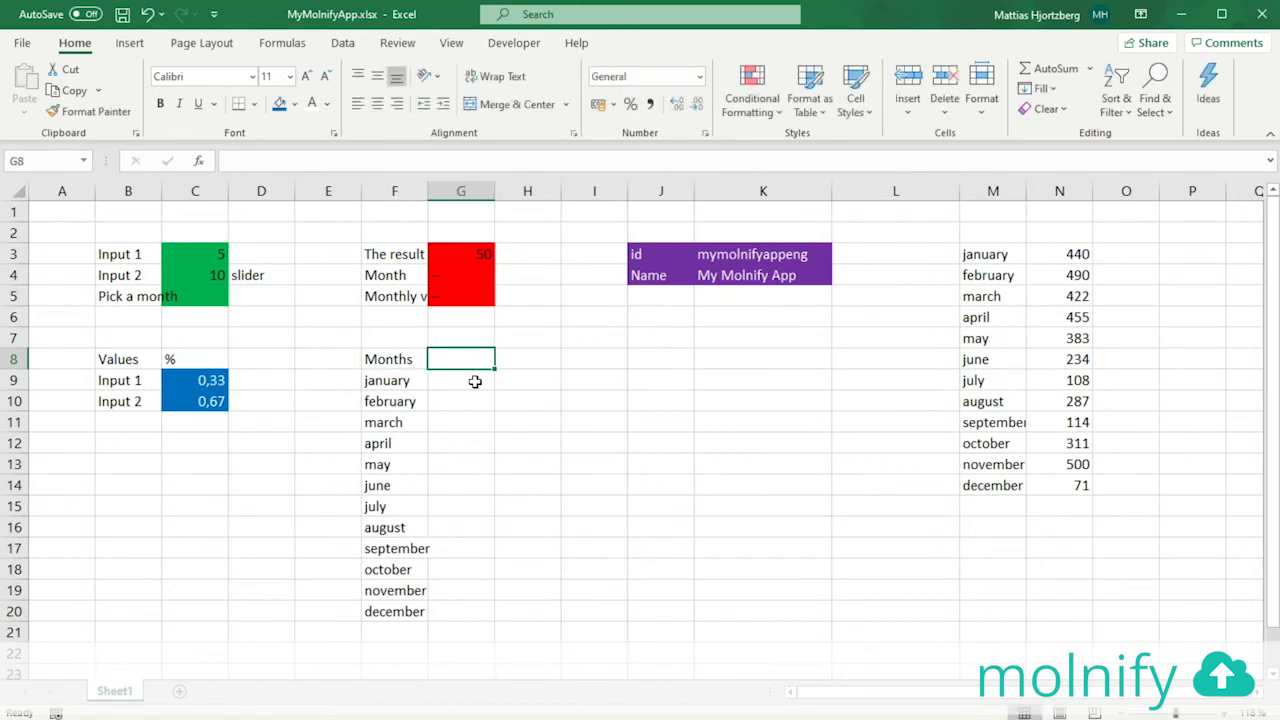
{"action": "key", "text": "shift+Tab"}
{"action": "key", "text": "Tab"}
{"action": "type", "text": "Value"}
{"action": "key", "text": "Tab"}
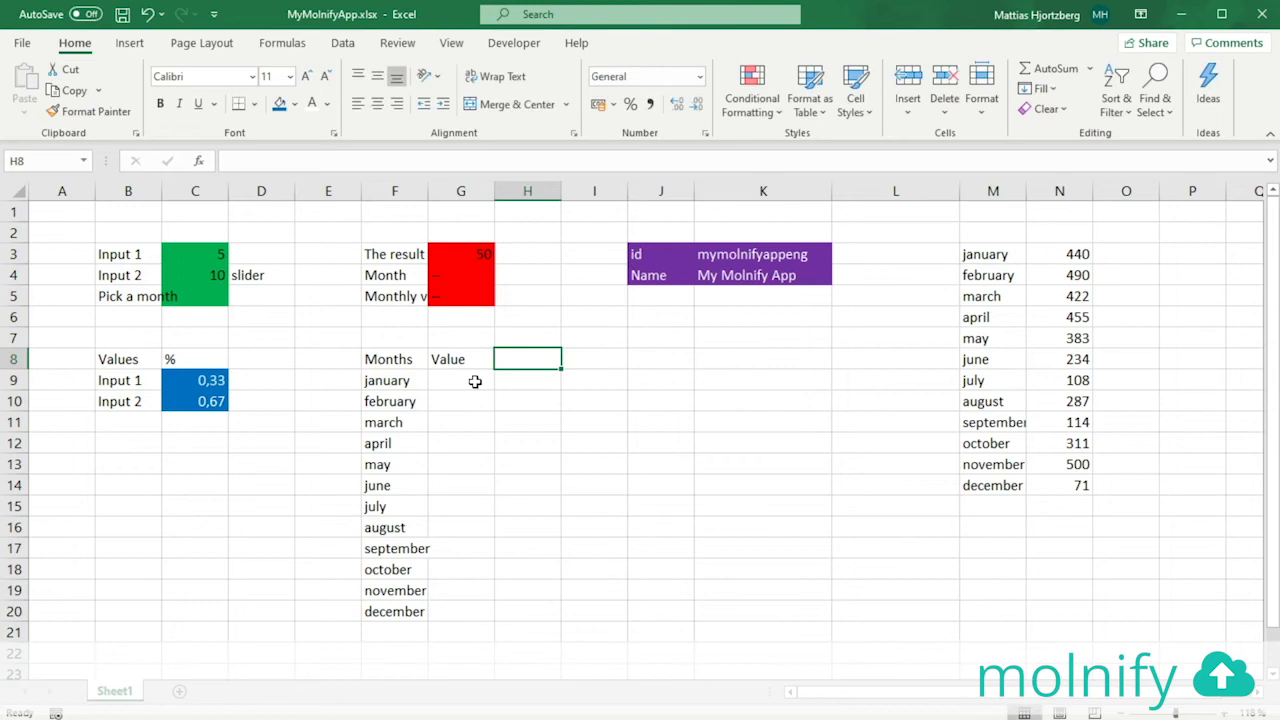
Enter the formula =$C$9*N3 in G9 and fill it down the Value column to G20
{"action": "left_click", "coordinate": [475, 382]}
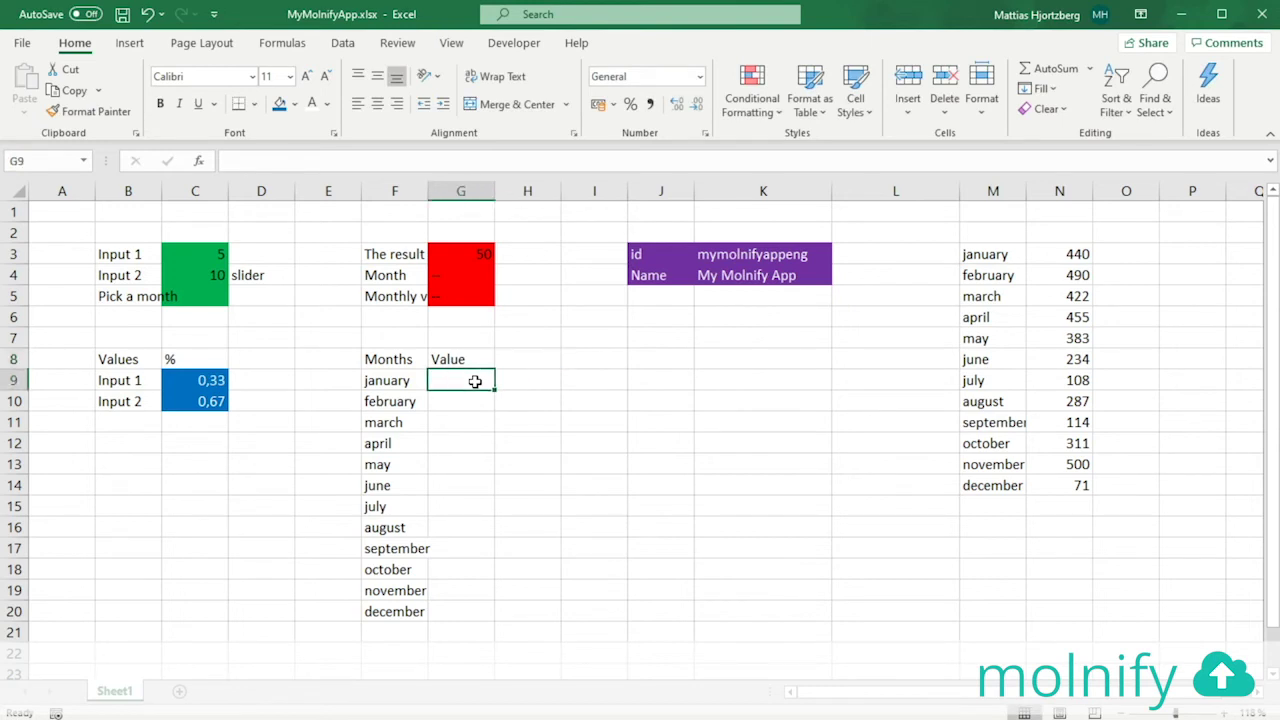
{"action": "type", "text": "="}
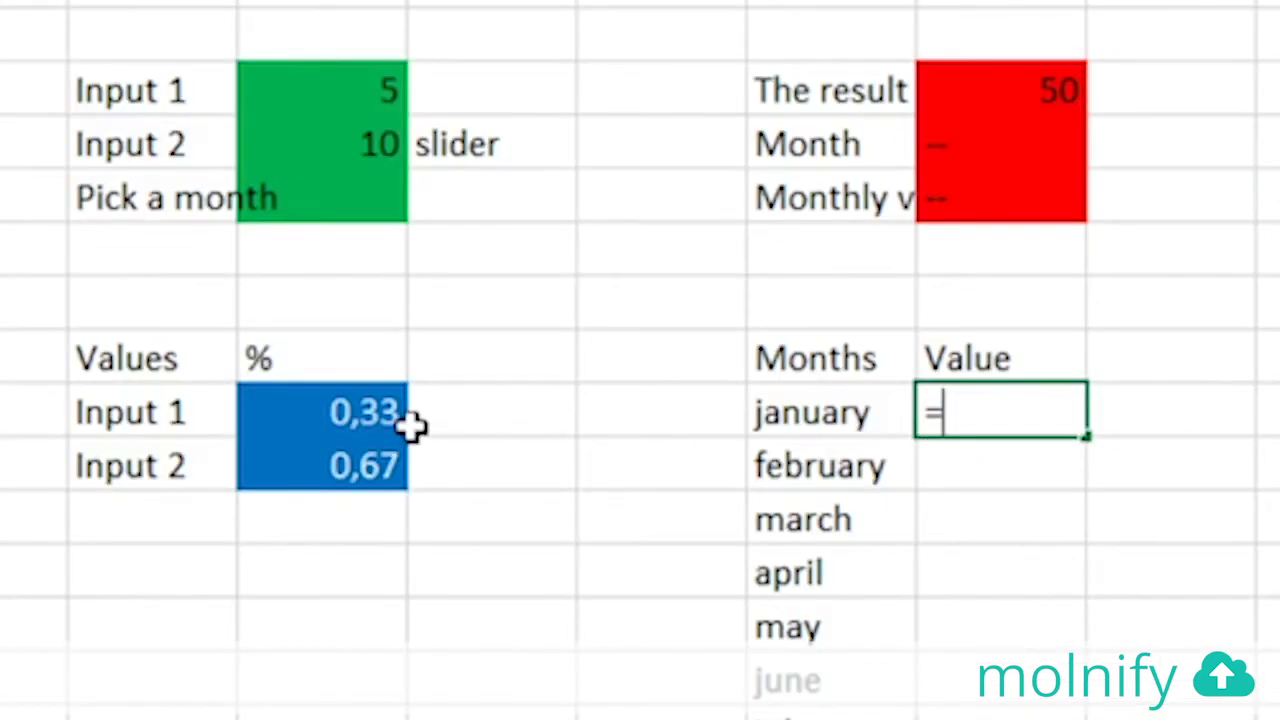
{"action": "left_click", "coordinate": [336, 424]}
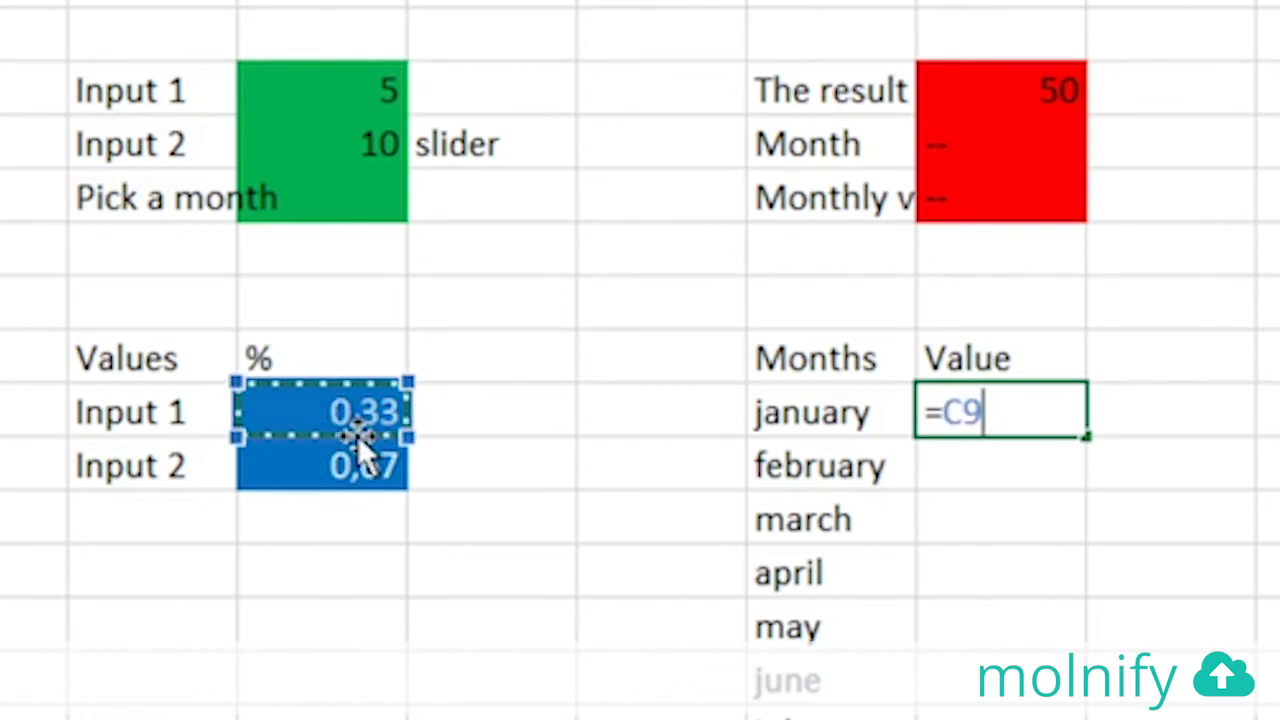
{"action": "key", "text": "F4"}
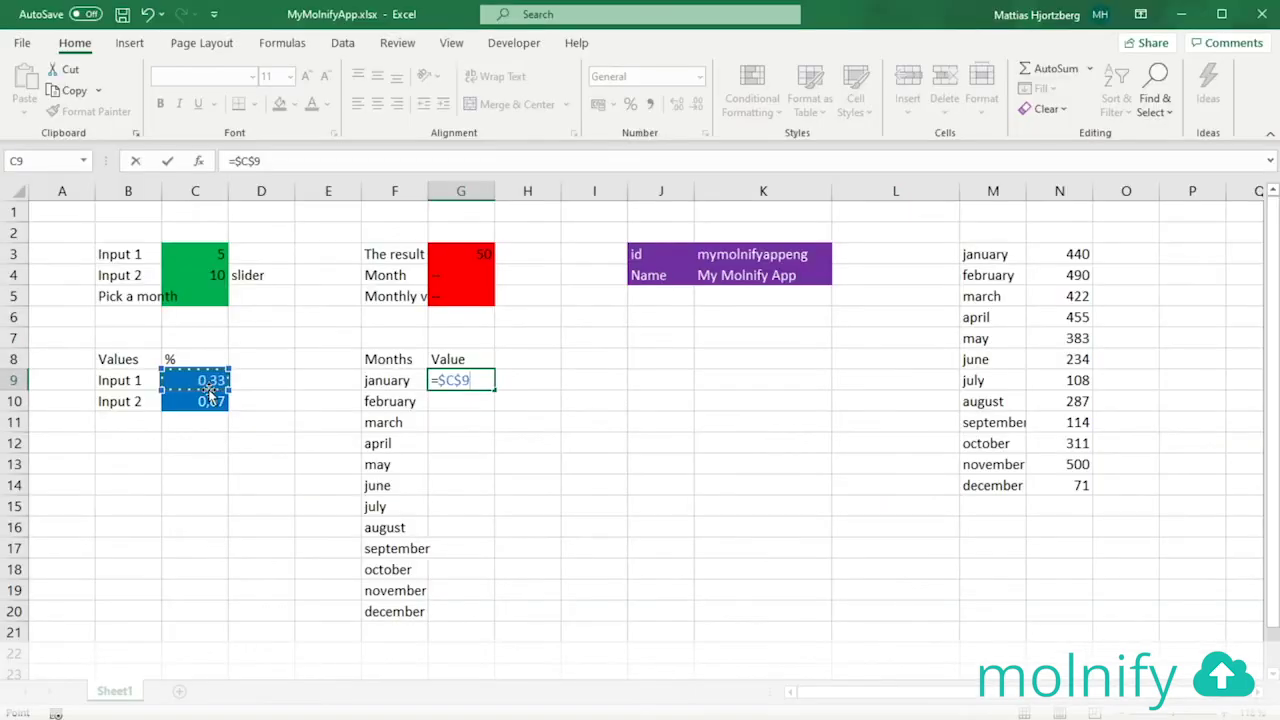
{"action": "type", "text": ";"}
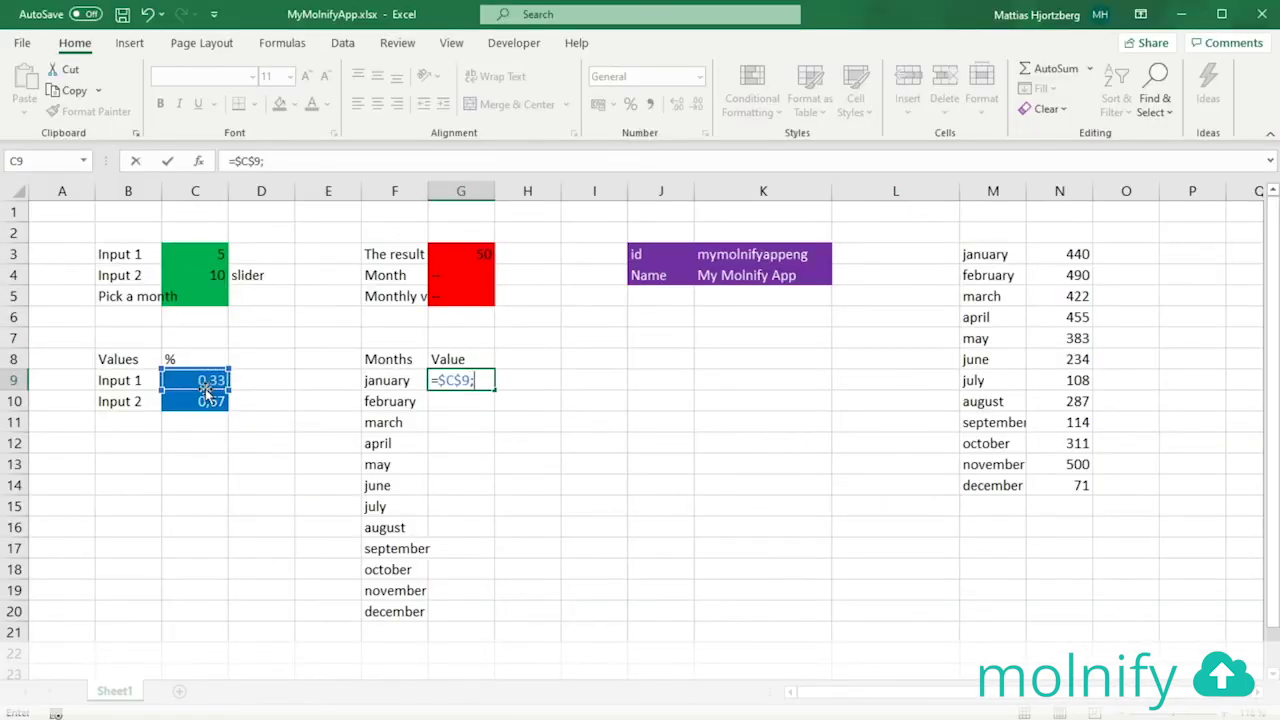
{"action": "left_click", "coordinate": [1072, 256]}
{"action": "key", "text": "Return"}
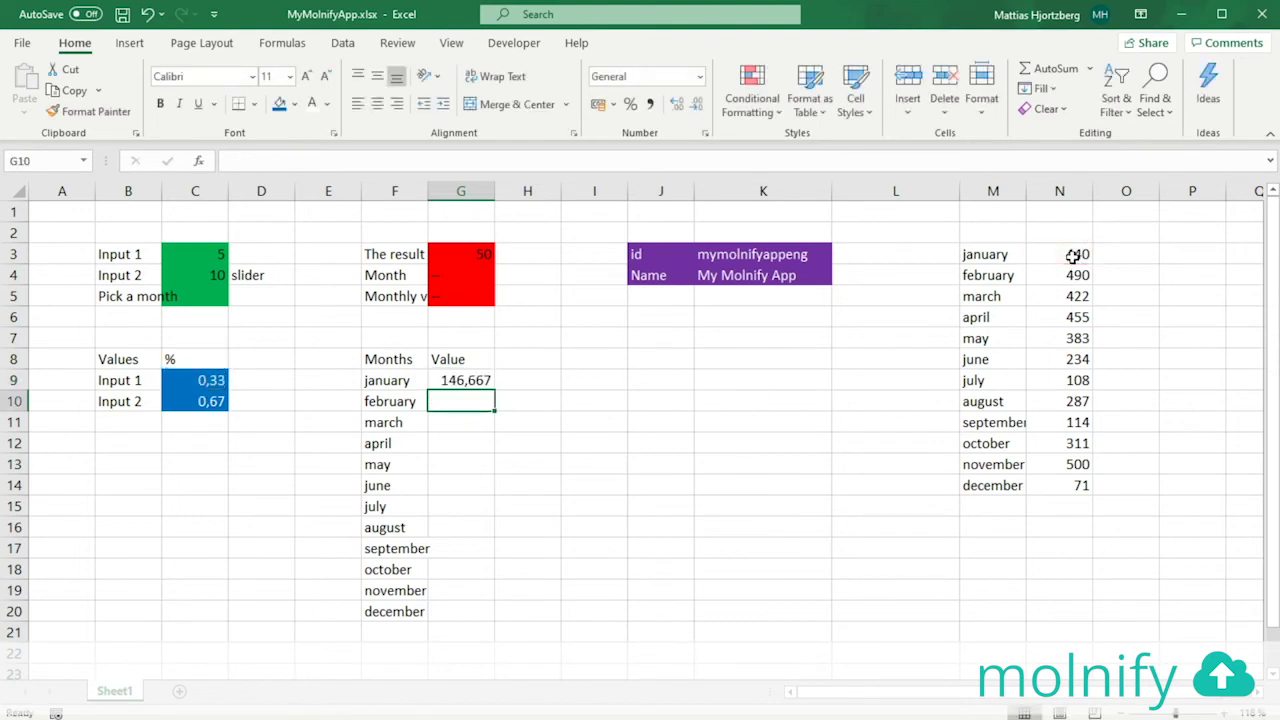
{"action": "left_click", "coordinate": [474, 378]}
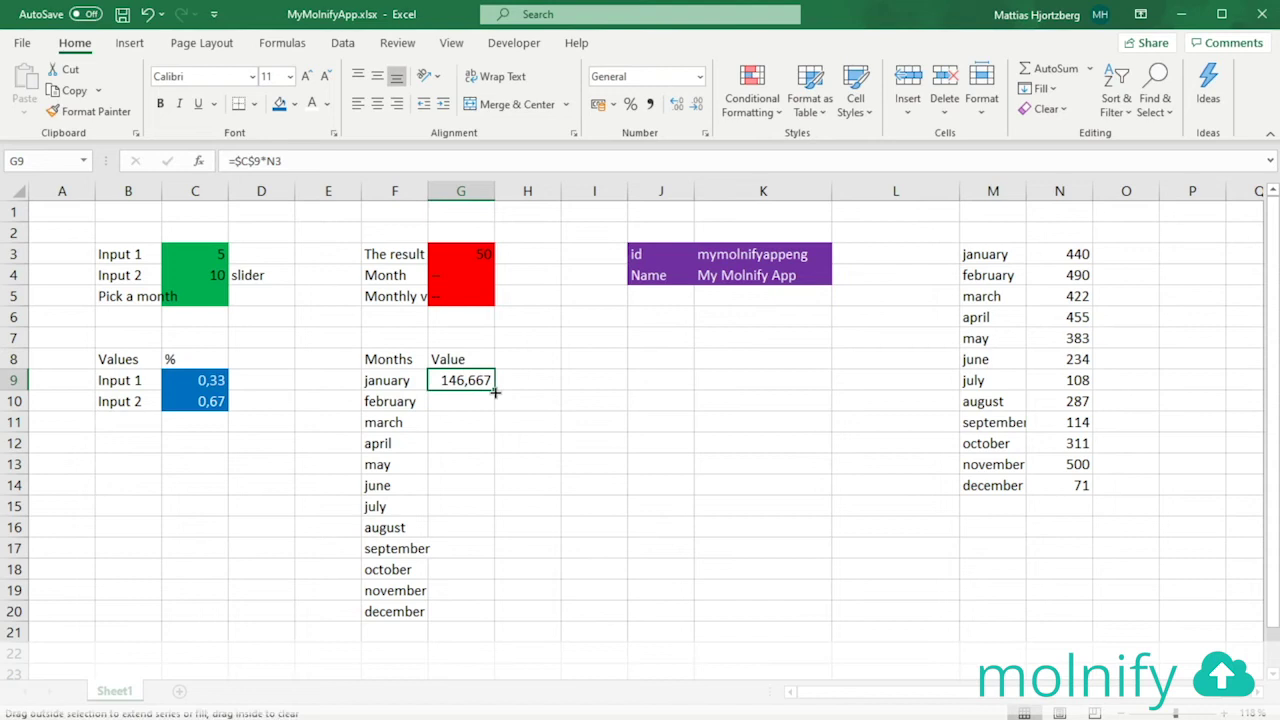
{"action": "double_click", "coordinate": [494, 393]}
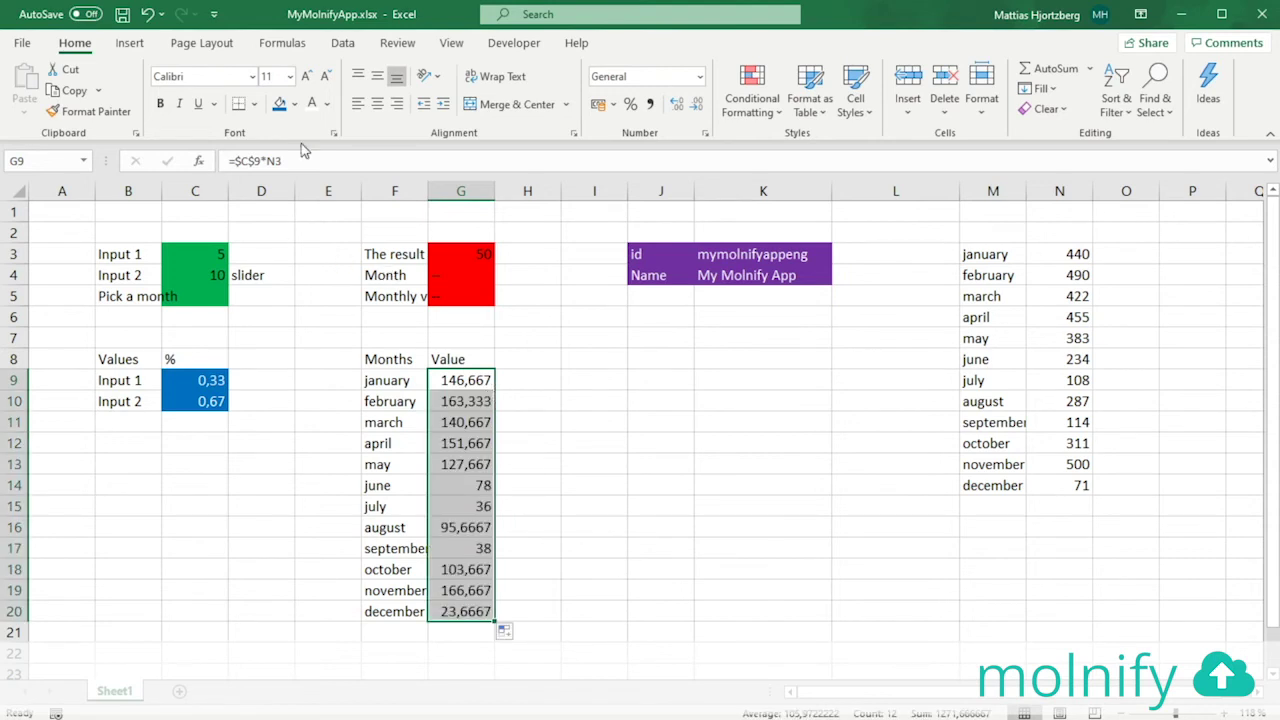
Format the values in G9:G20 to show no decimals
{"action": "left_click", "coordinate": [678, 104]}
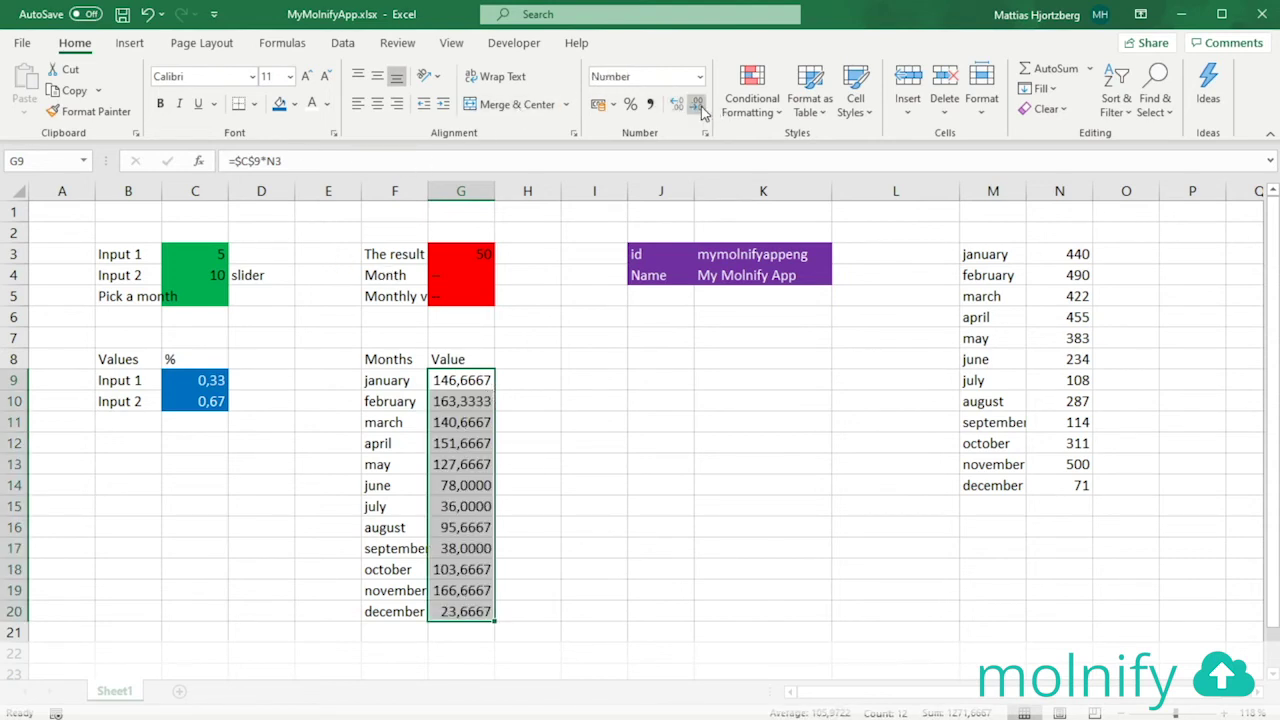
{"action": "left_click", "coordinate": [699, 106]}
{"action": "left_click", "coordinate": [699, 106]}
{"action": "left_click", "coordinate": [699, 106]}
{"action": "left_click", "coordinate": [699, 106]}
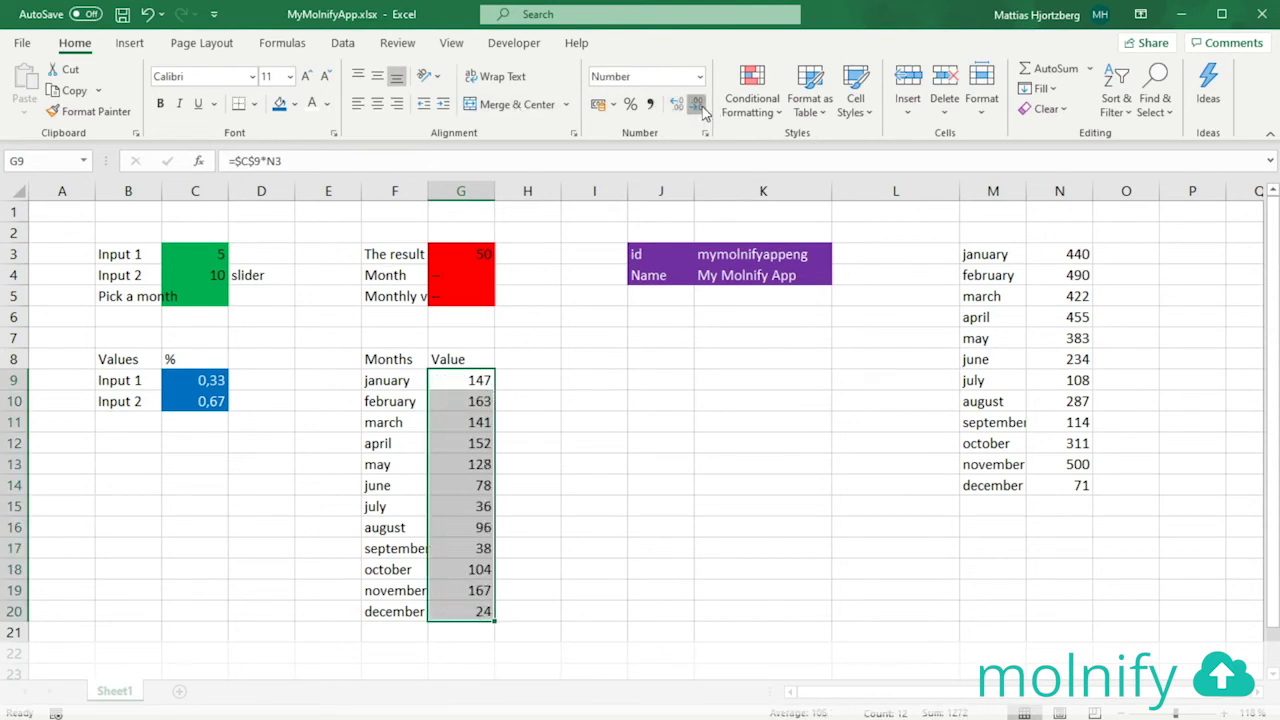
Color G9:G20 with the same blue fill and white text as the percentage cells, and save the workbook
{"action": "left_click", "coordinate": [523, 404]}
{"action": "left_click_drag", "start_coordinate": [479, 385], "coordinate": [472, 611]}
{"action": "left_click", "coordinate": [281, 108]}
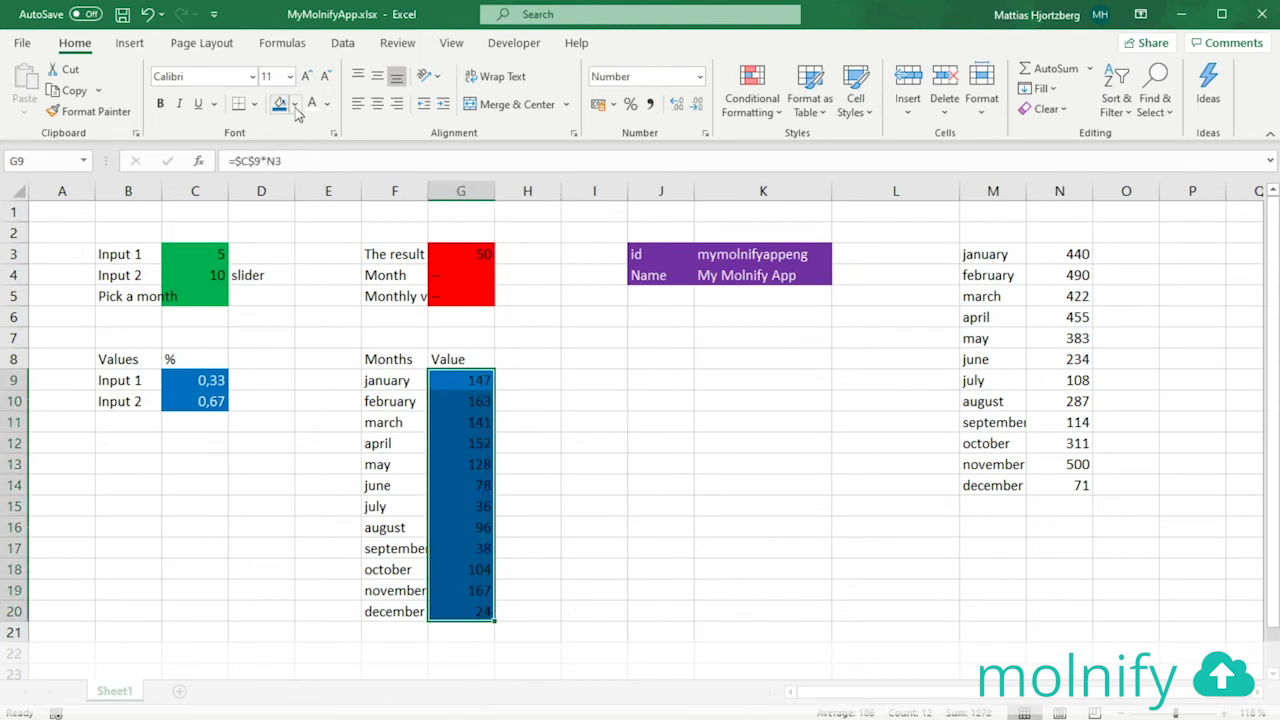
{"action": "left_click", "coordinate": [637, 421]}
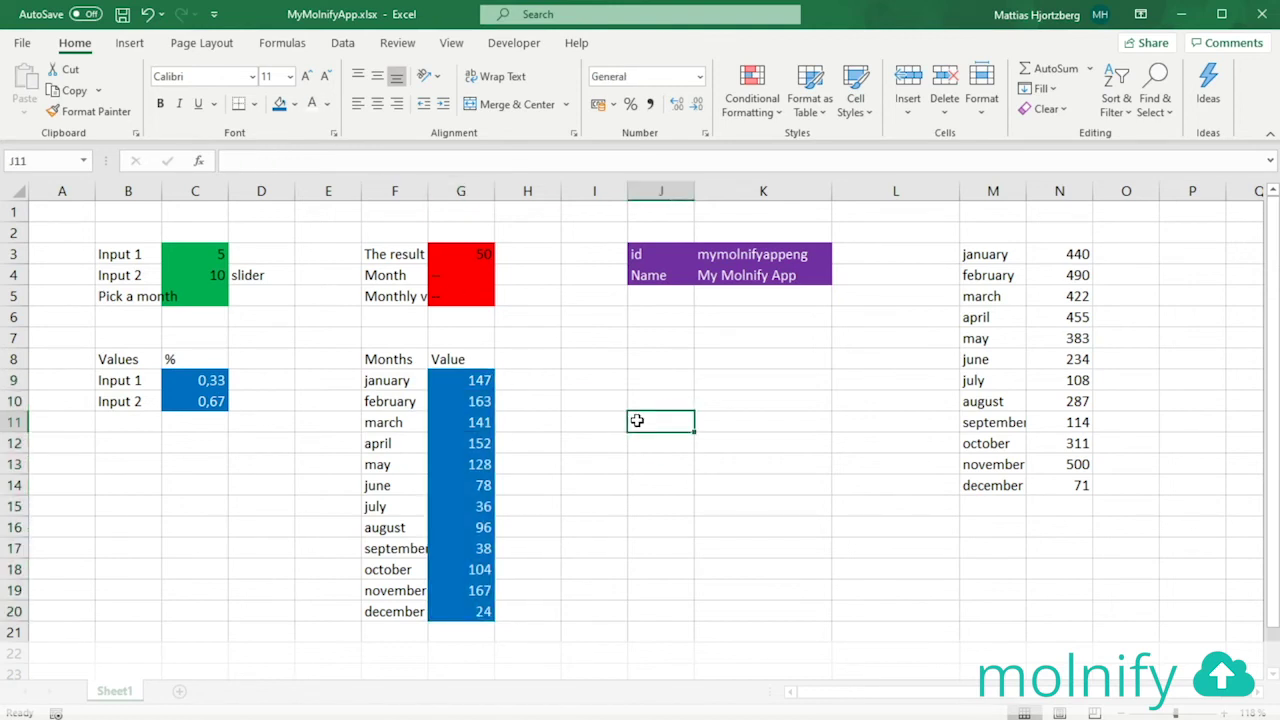
{"action": "left_click_drag", "start_coordinate": [473, 380], "coordinate": [480, 611]}
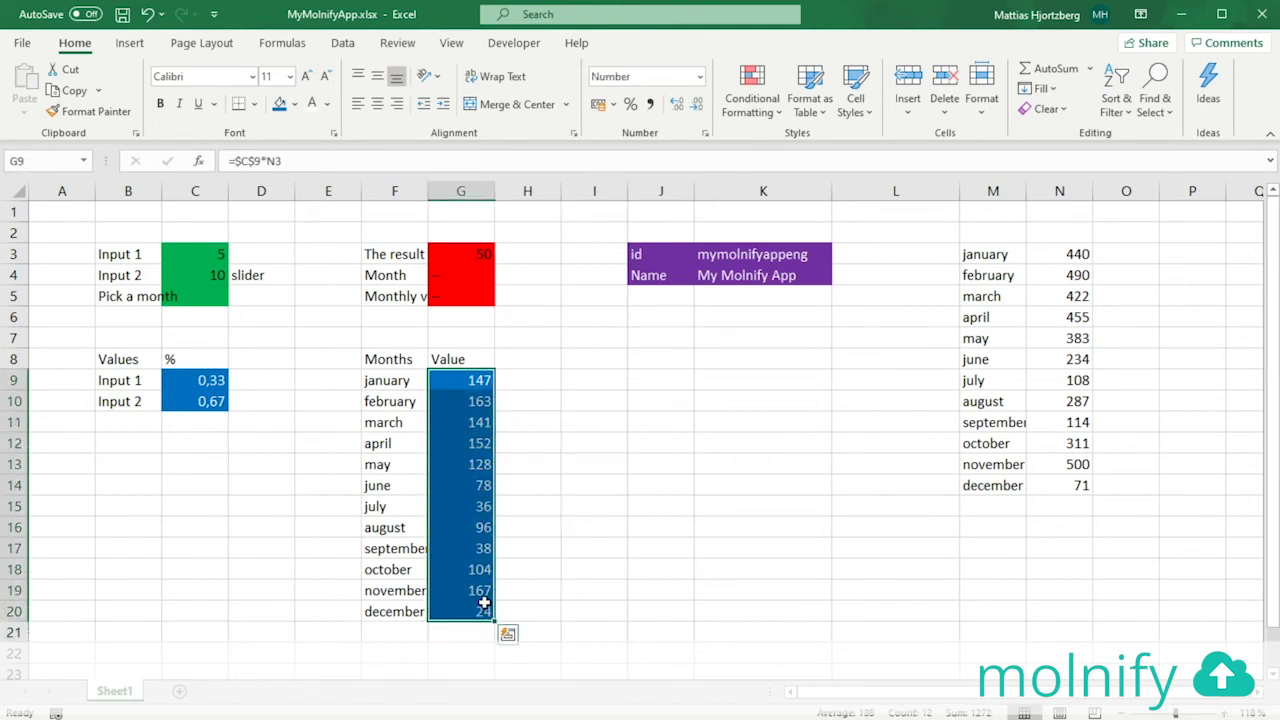
{"action": "left_click", "coordinate": [610, 419]}
{"action": "key", "text": "ctrl+s"}
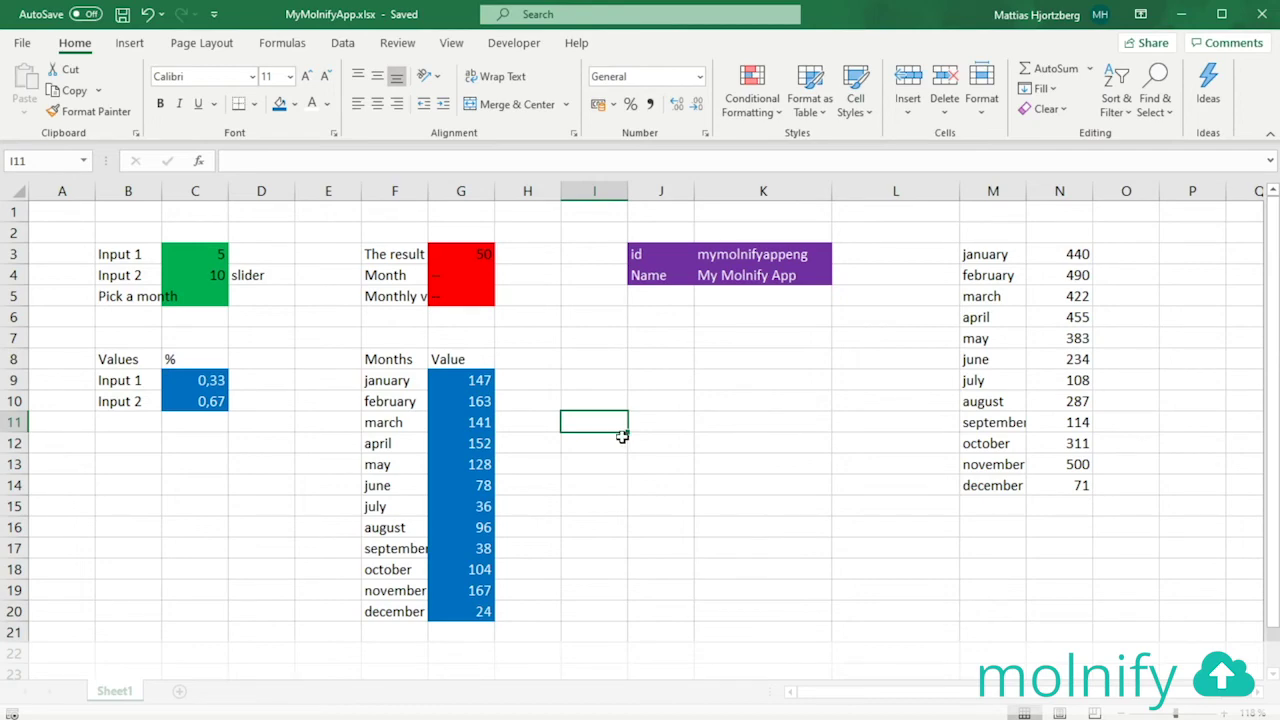
Switch to the Molnify app in the browser, upload MyMolnifyApp.xlsx from the My Molnify apps folder, and test the charts with Input 2 at 26
{"action": "key", "text": "alt+Tab"}
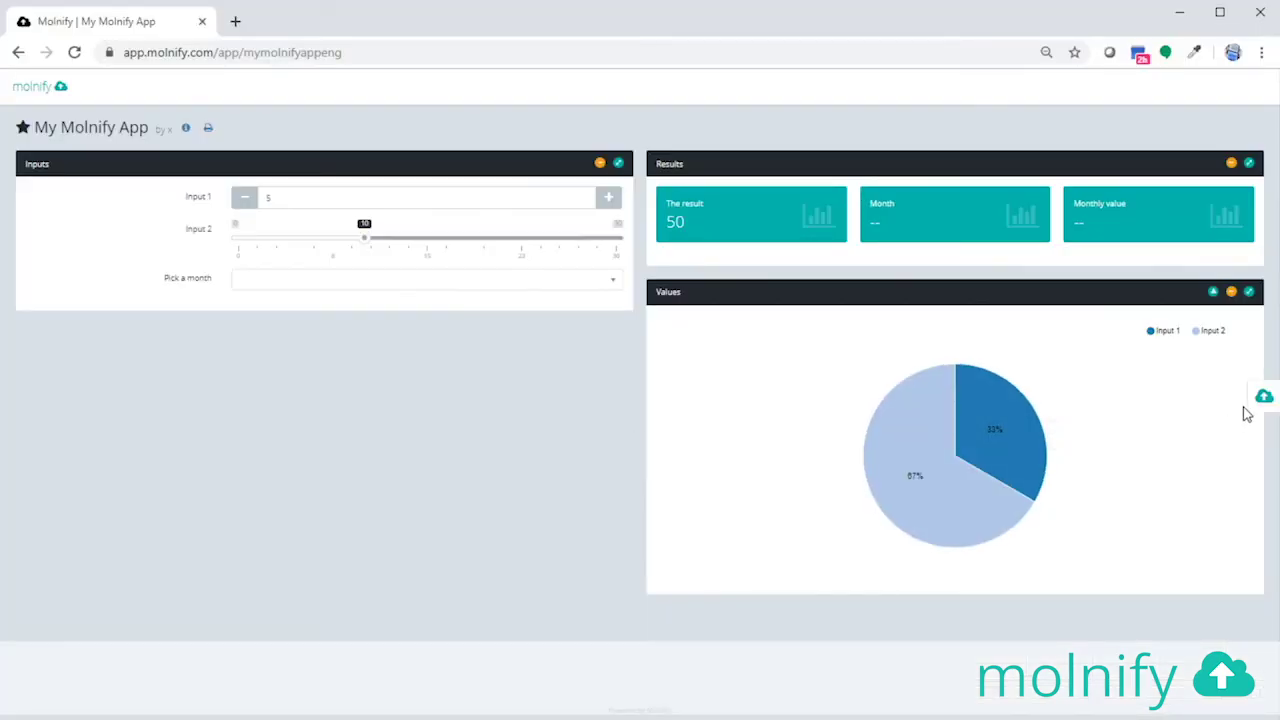
{"action": "left_click", "coordinate": [1260, 400]}
{"action": "key", "text": "alt+Tab"}
{"action": "key", "text": "Tab"}
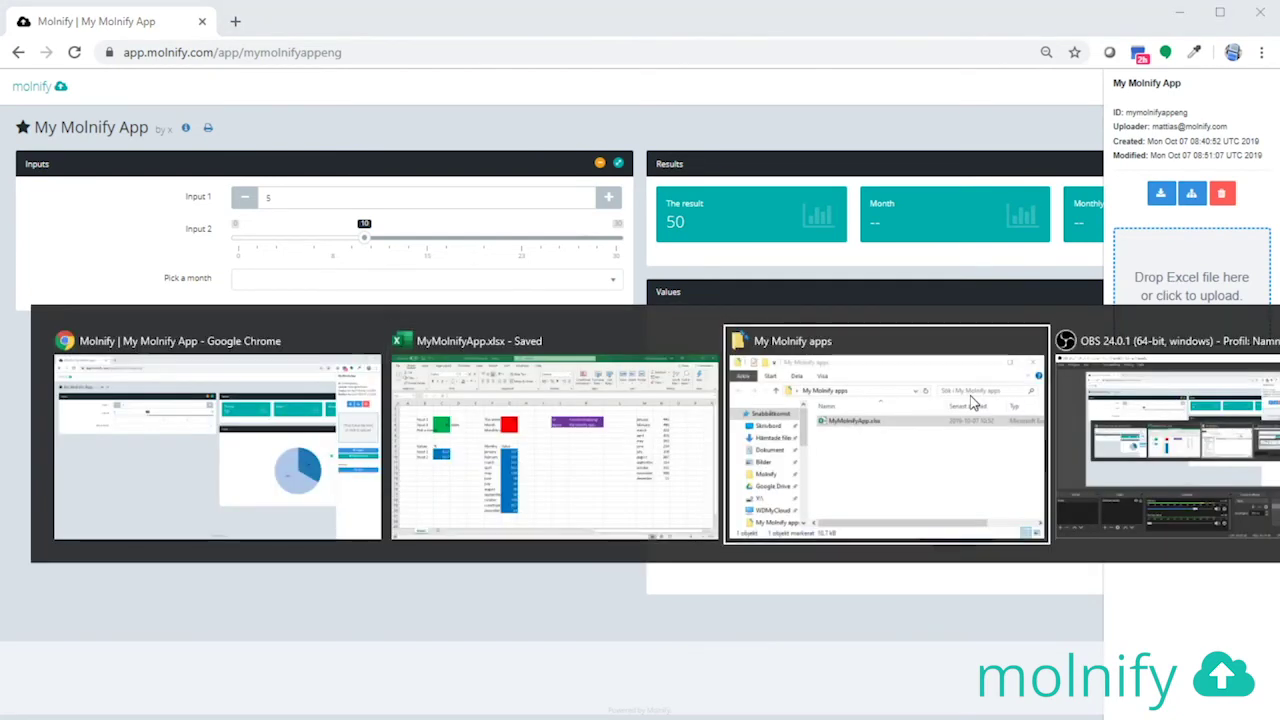
{"action": "left_click_drag", "start_coordinate": [505, 464], "coordinate": [1161, 325]}
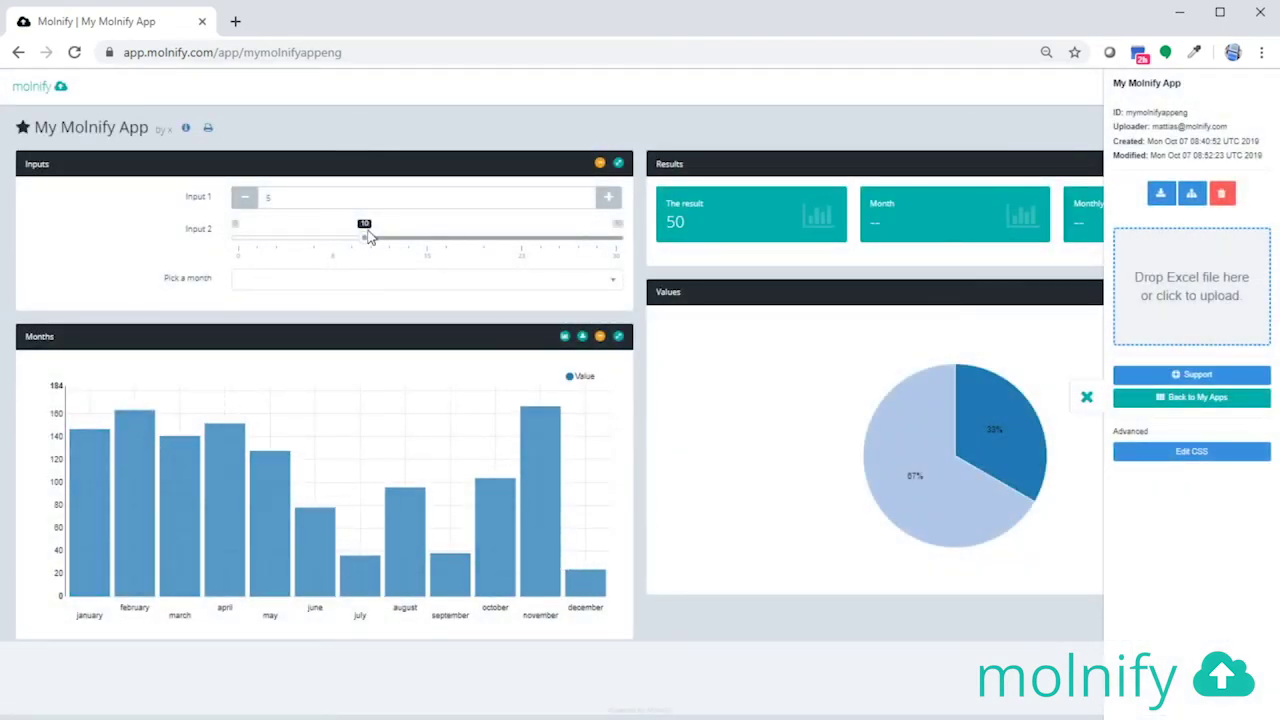
{"action": "left_click_drag", "start_coordinate": [366, 246], "coordinate": [566, 246]}
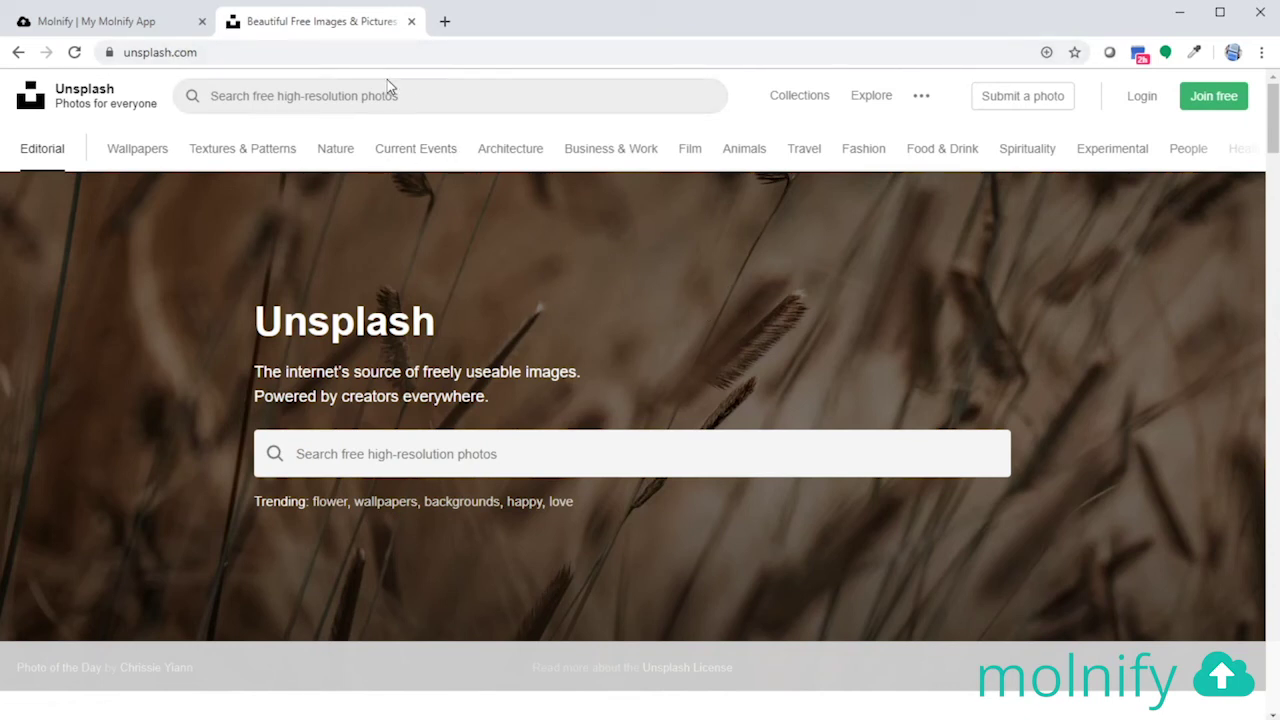
Search Unsplash for "city" photos
{"action": "left_click", "coordinate": [413, 95]}
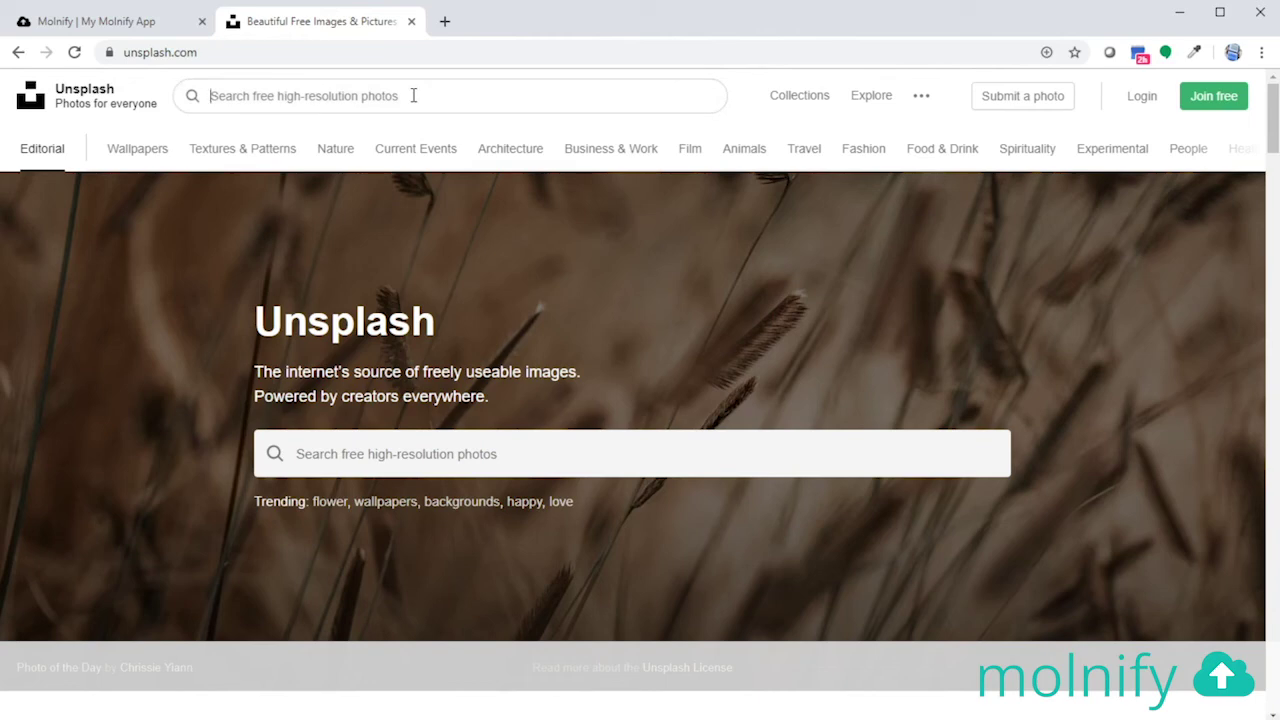
{"action": "type", "text": "city"}
{"action": "key", "text": "Return"}
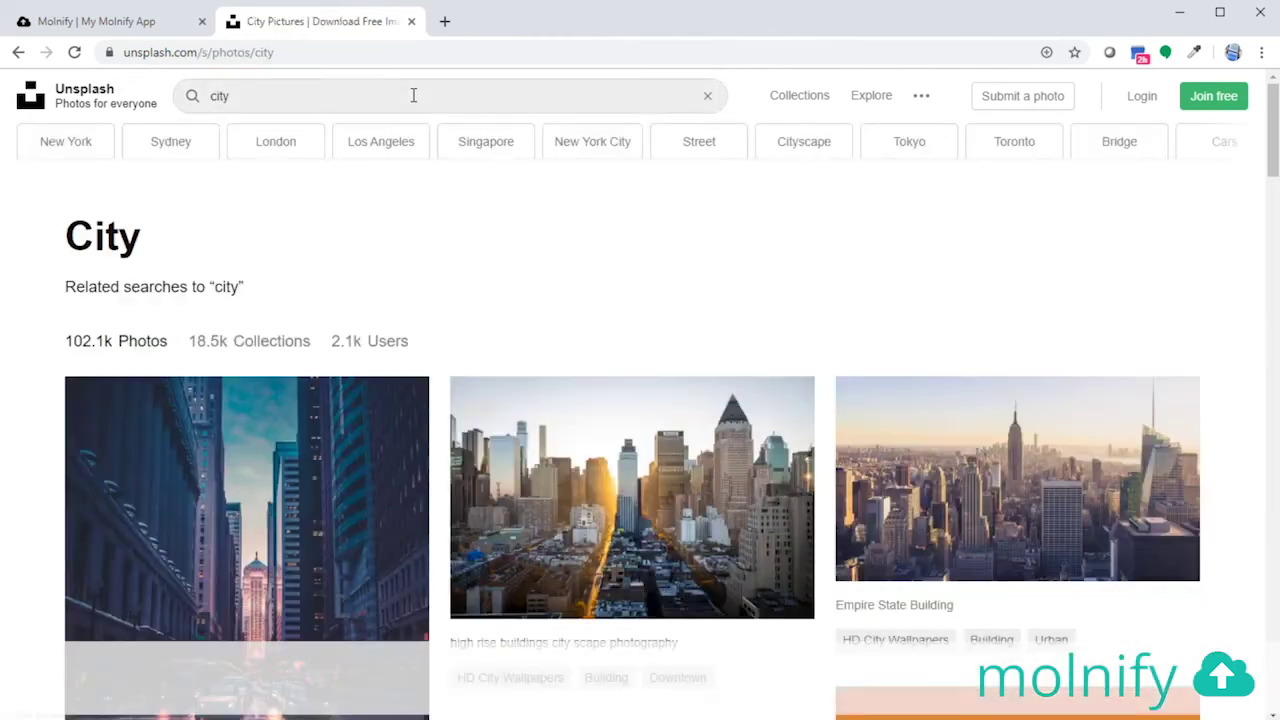
Open the high-rise city photo with the sunlit street and copy its image address
{"action": "scroll", "coordinate": [657, 350], "scroll_direction": "down", "scroll_amount": 2}
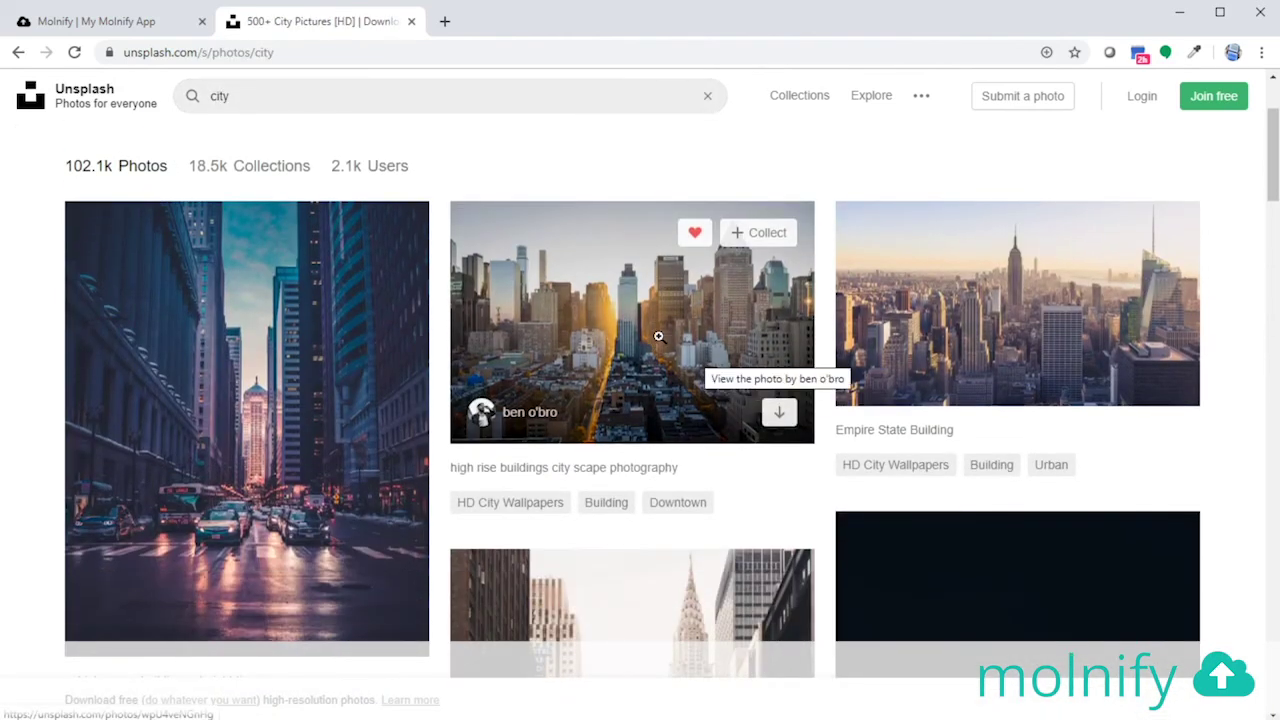
{"action": "left_click", "coordinate": [659, 337]}
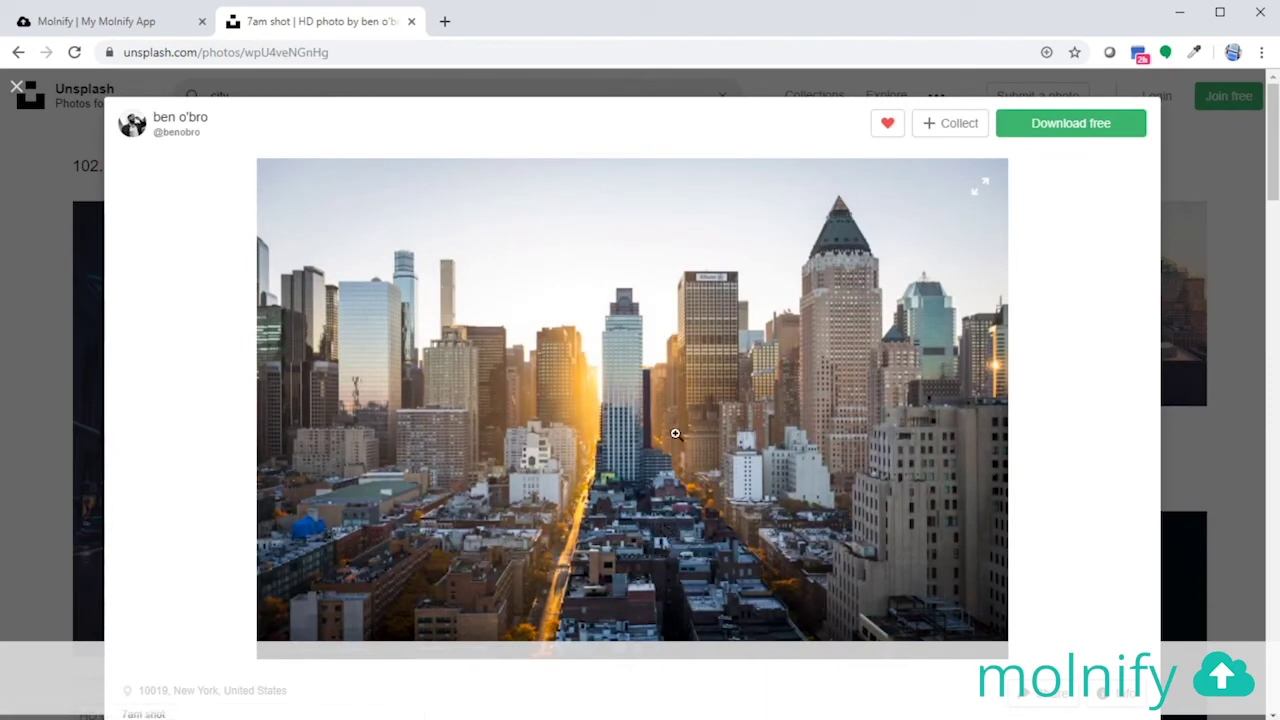
{"action": "right_click", "coordinate": [608, 361]}
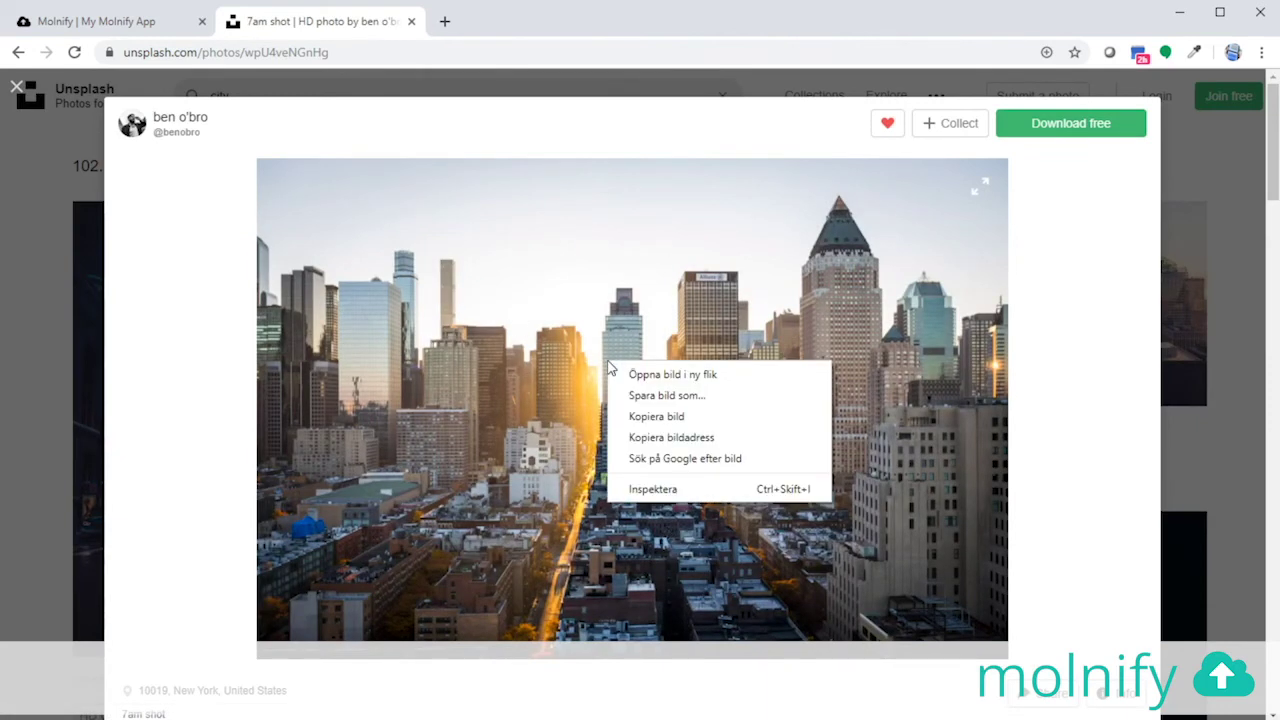
{"action": "left_click", "coordinate": [677, 440]}
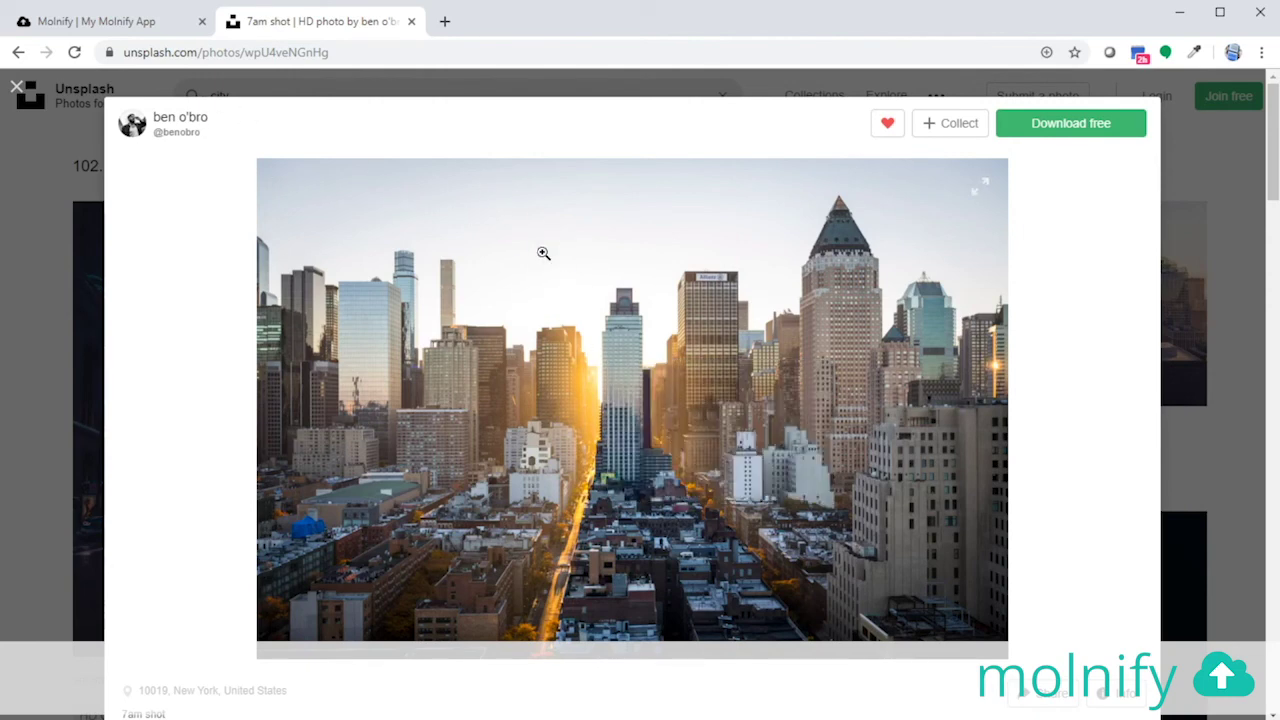
Switch to the Excel workbook, enter backgroundimageurl in J5 and paste the copied image address into K5
{"action": "key", "text": "alt+Tab"}
{"action": "key", "text": "alt+Tab"}
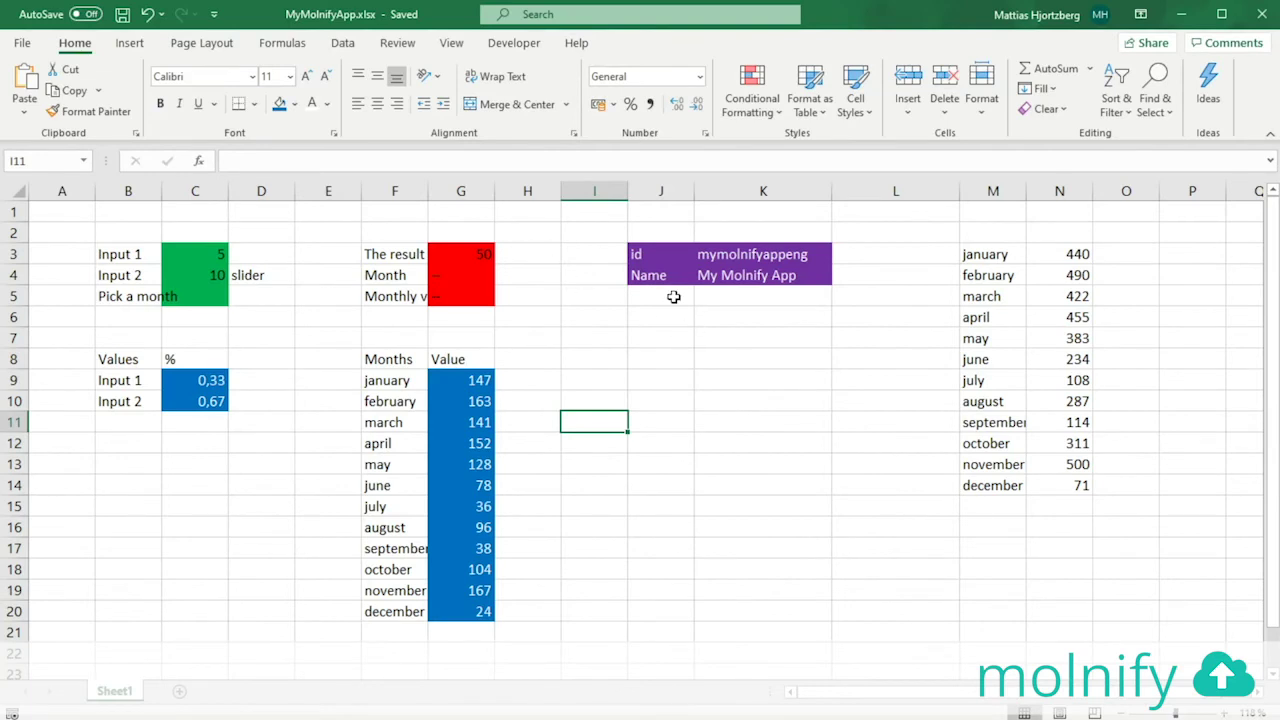
{"action": "left_click", "coordinate": [674, 297]}
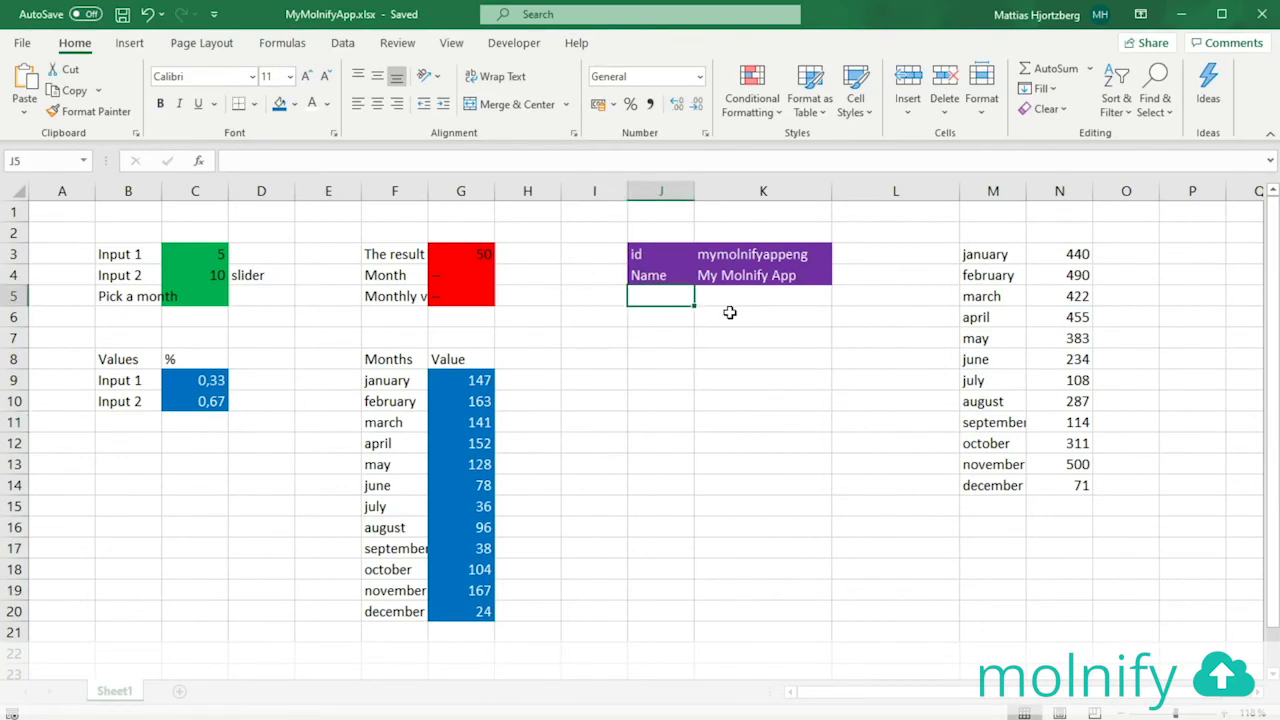
{"action": "type", "text": "backgroun"}
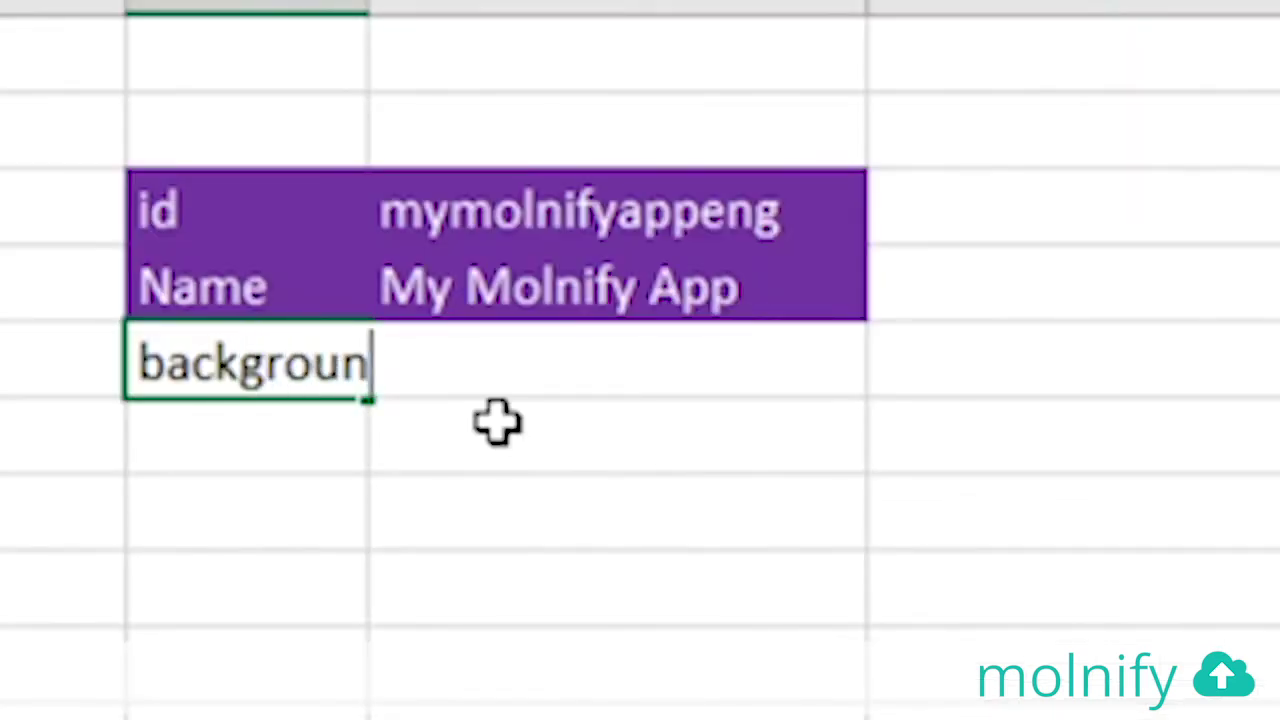
{"action": "type", "text": "dimageurl"}
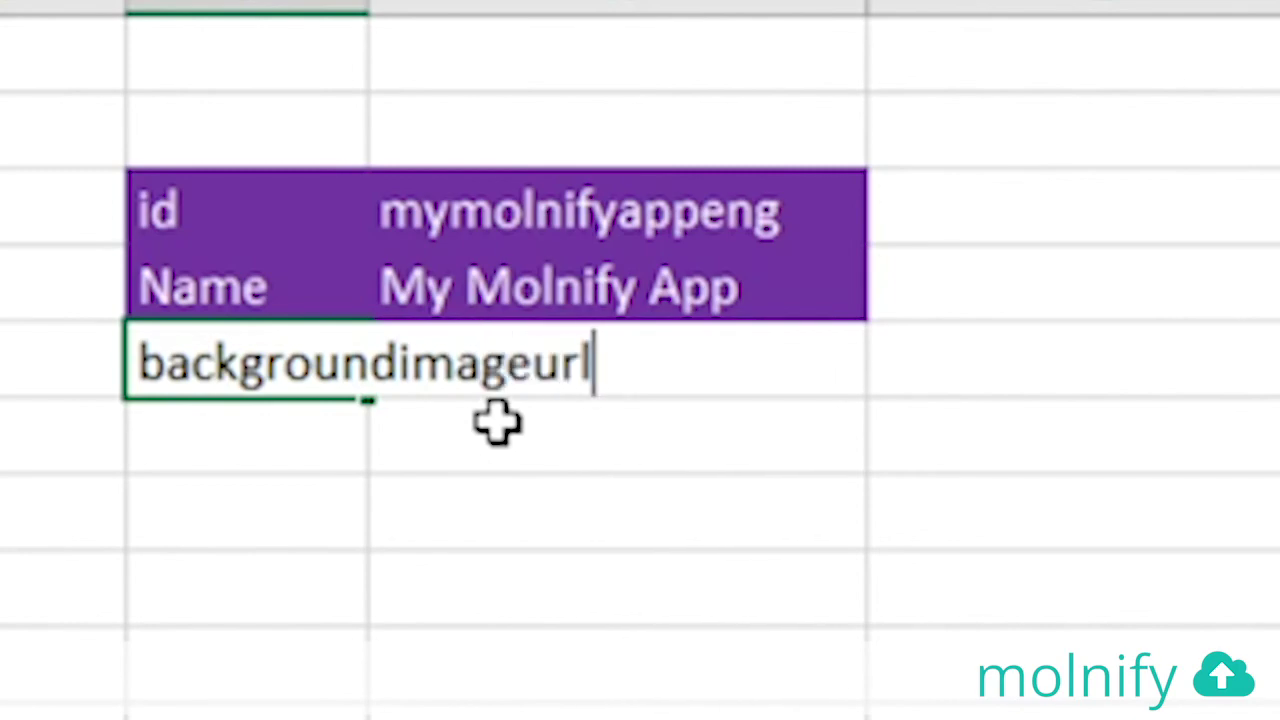
{"action": "key", "text": "Tab"}
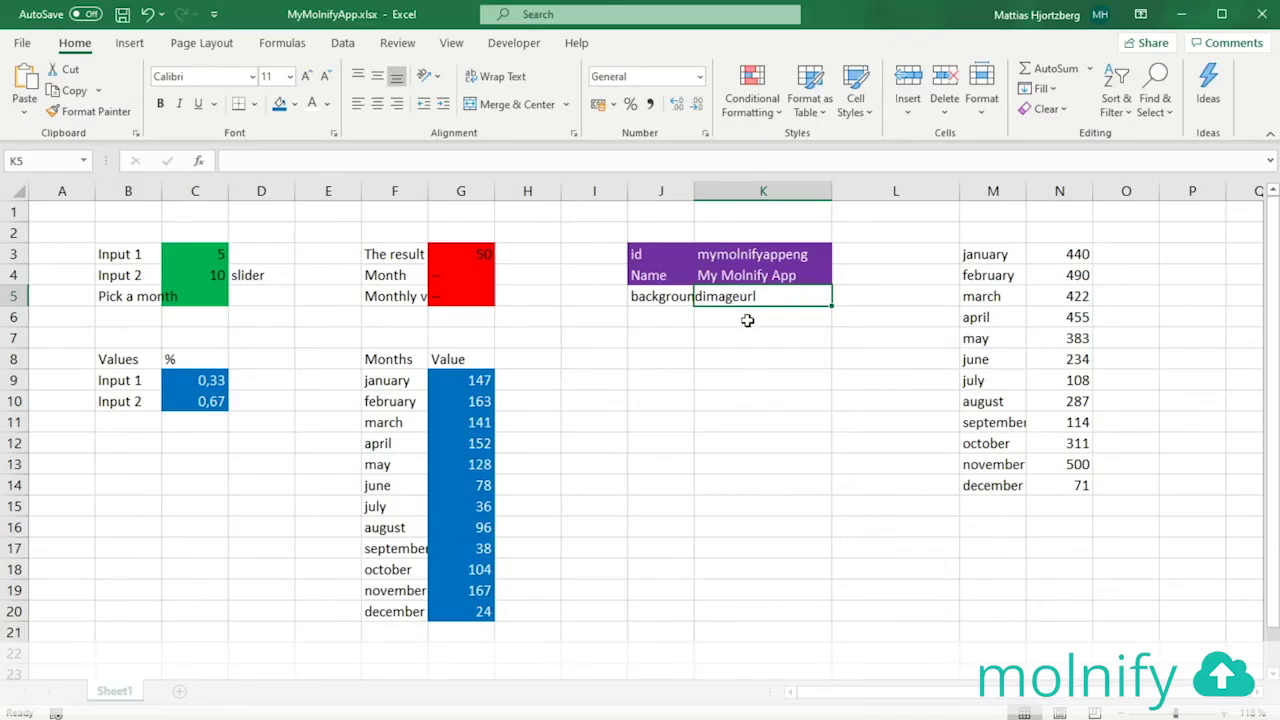
{"action": "left_click", "coordinate": [507, 161]}
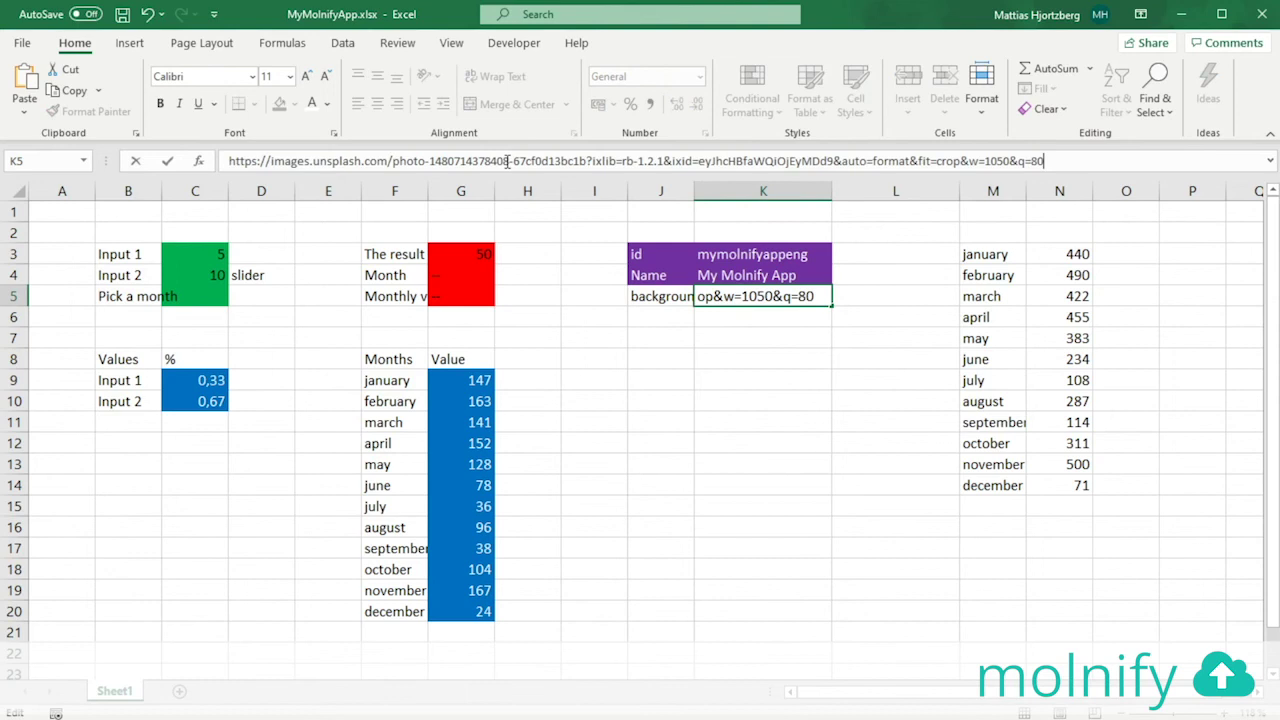
{"action": "key", "text": "Return"}
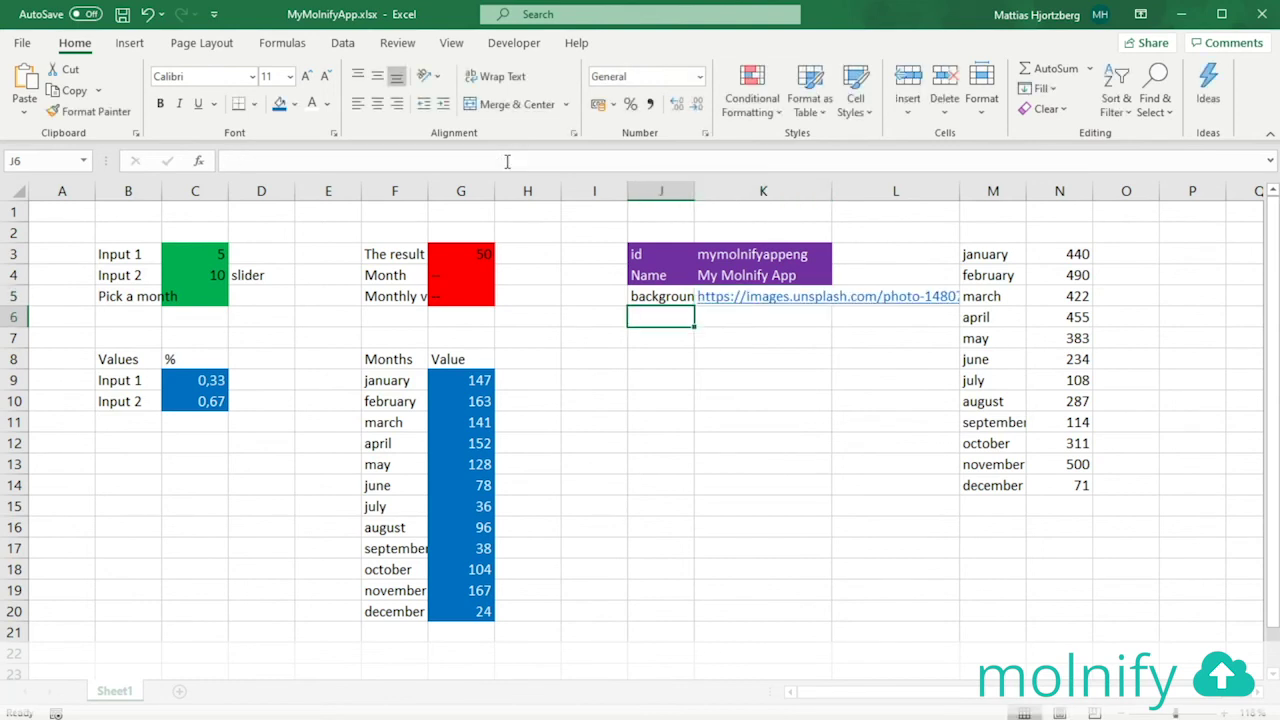
Copy the purple formatting of the Name cell J4 onto J5:K5
{"action": "left_click", "coordinate": [668, 276]}
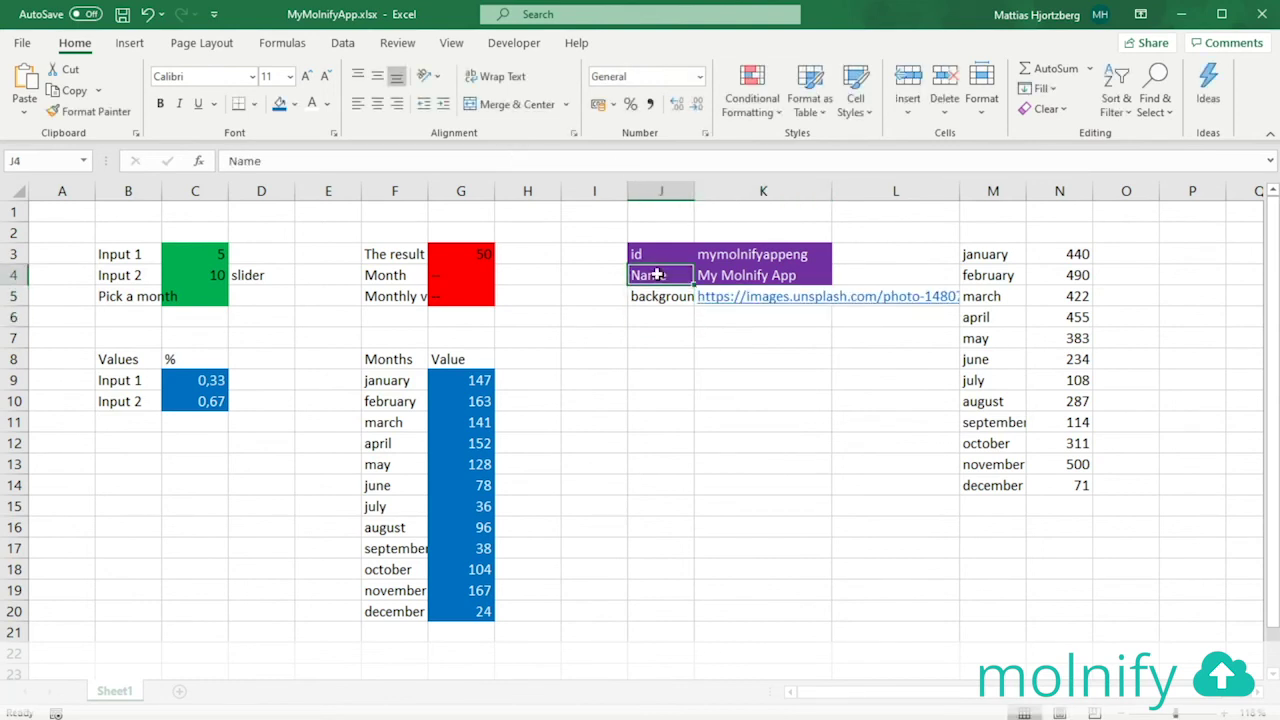
{"action": "left_click", "coordinate": [101, 115]}
{"action": "left_click_drag", "start_coordinate": [662, 296], "coordinate": [715, 303]}
{"action": "left_click", "coordinate": [737, 399]}
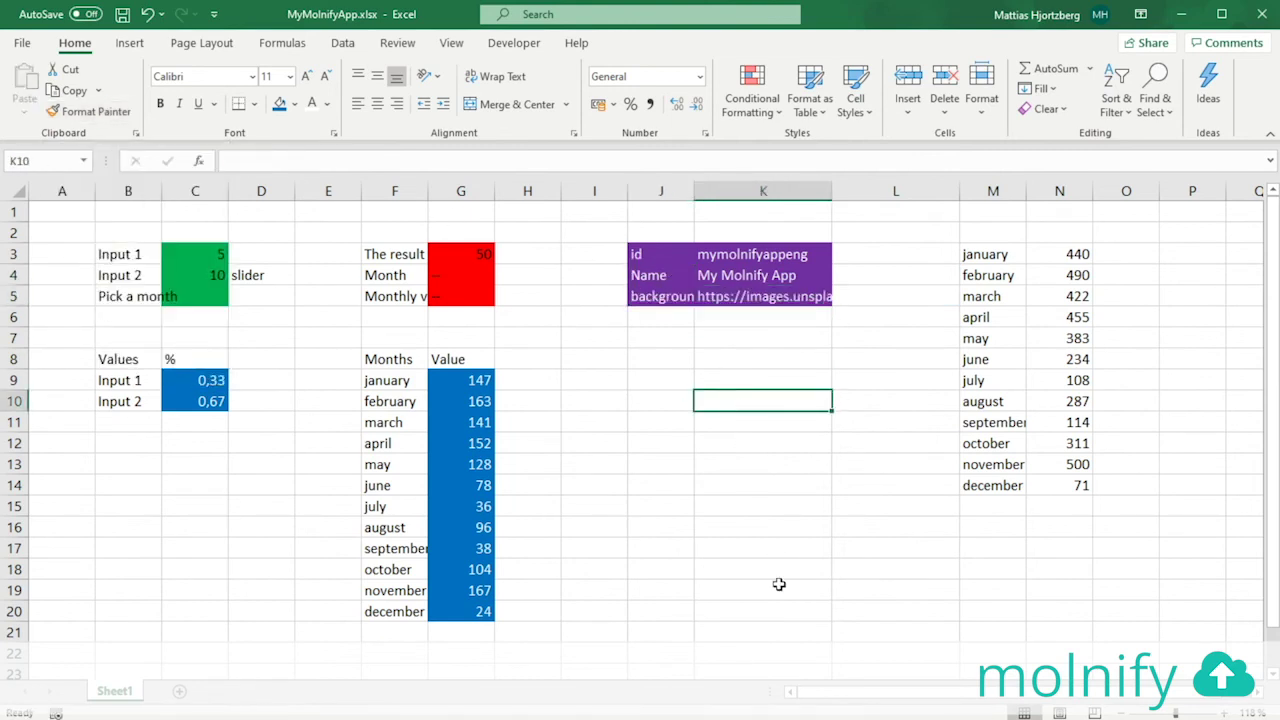
Switch to the Molnify app page in the browser, upload the updated MyMolnifyApp.xlsx to My Molnify App and hide the upload panel
{"action": "key", "text": "alt+Tab"}
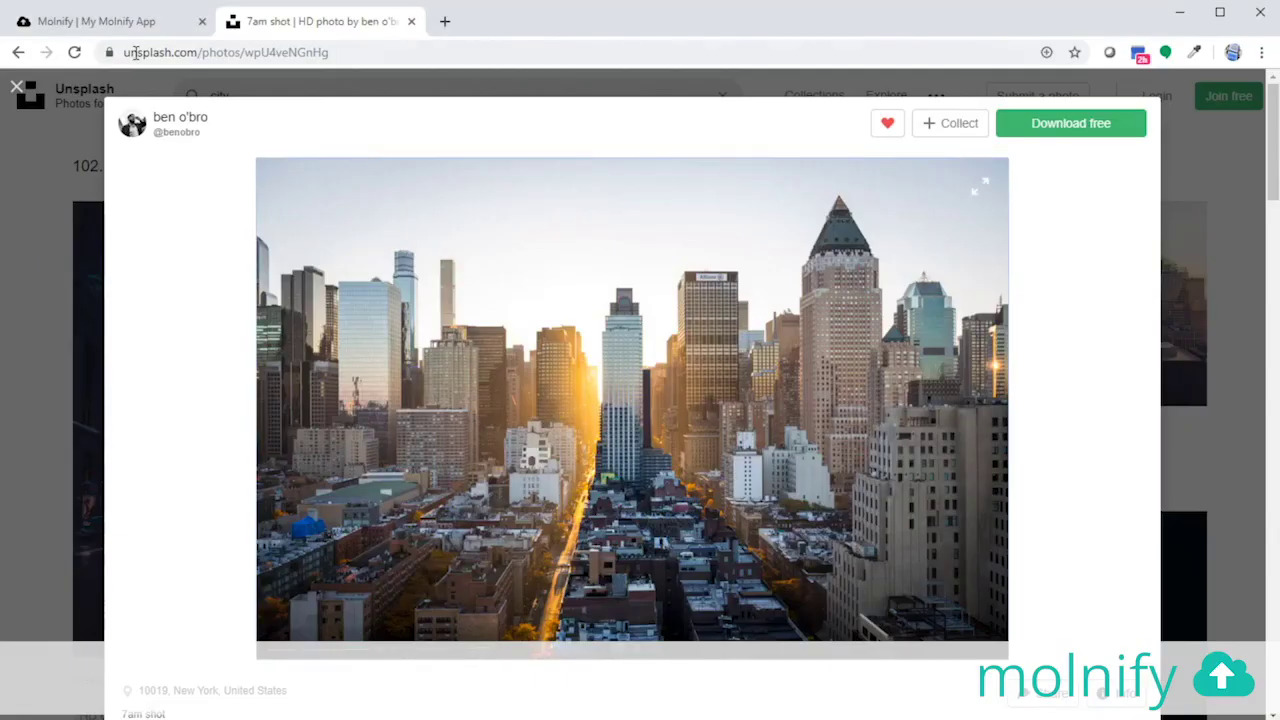
{"action": "left_click", "coordinate": [119, 21]}
{"action": "key", "text": "alt+Tab"}
{"action": "key", "text": "Tab"}
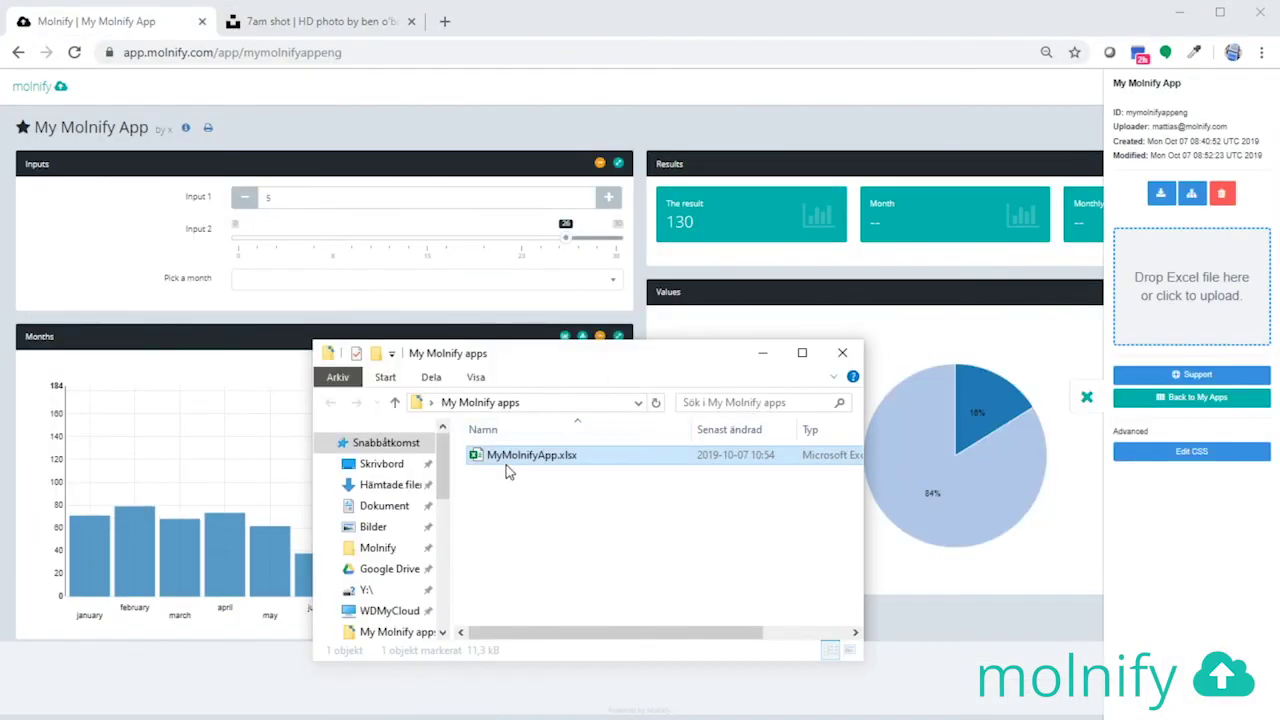
{"action": "left_click_drag", "start_coordinate": [505, 470], "coordinate": [1215, 308]}
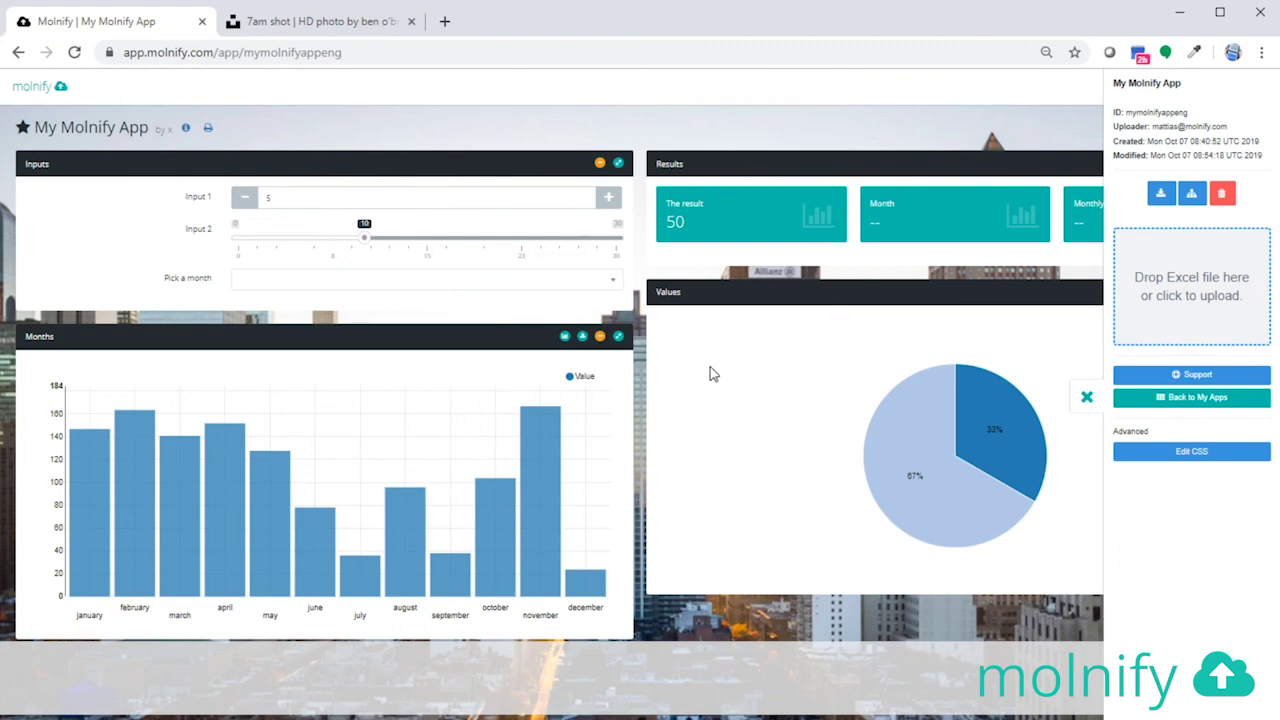
{"action": "left_click", "coordinate": [1085, 401]}
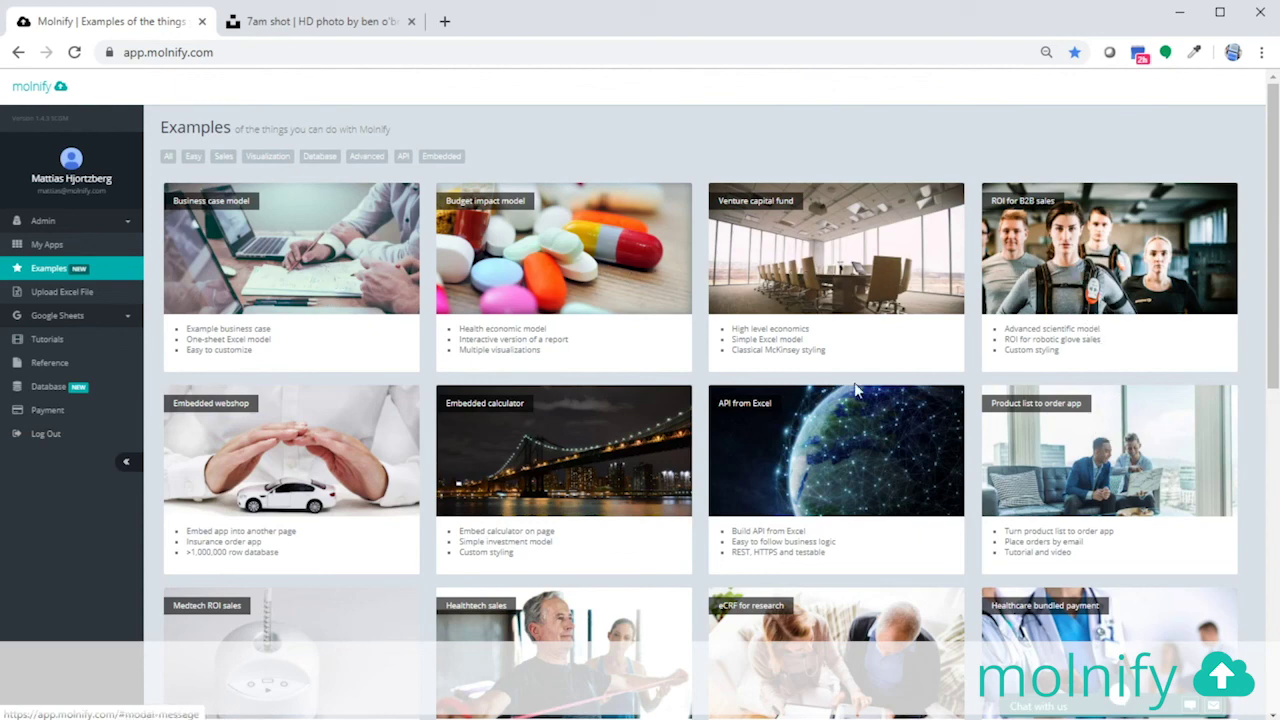
Open the Business case model example, try a production volume per year of 12000 and return to the examples overview
{"action": "left_click", "coordinate": [323, 270]}
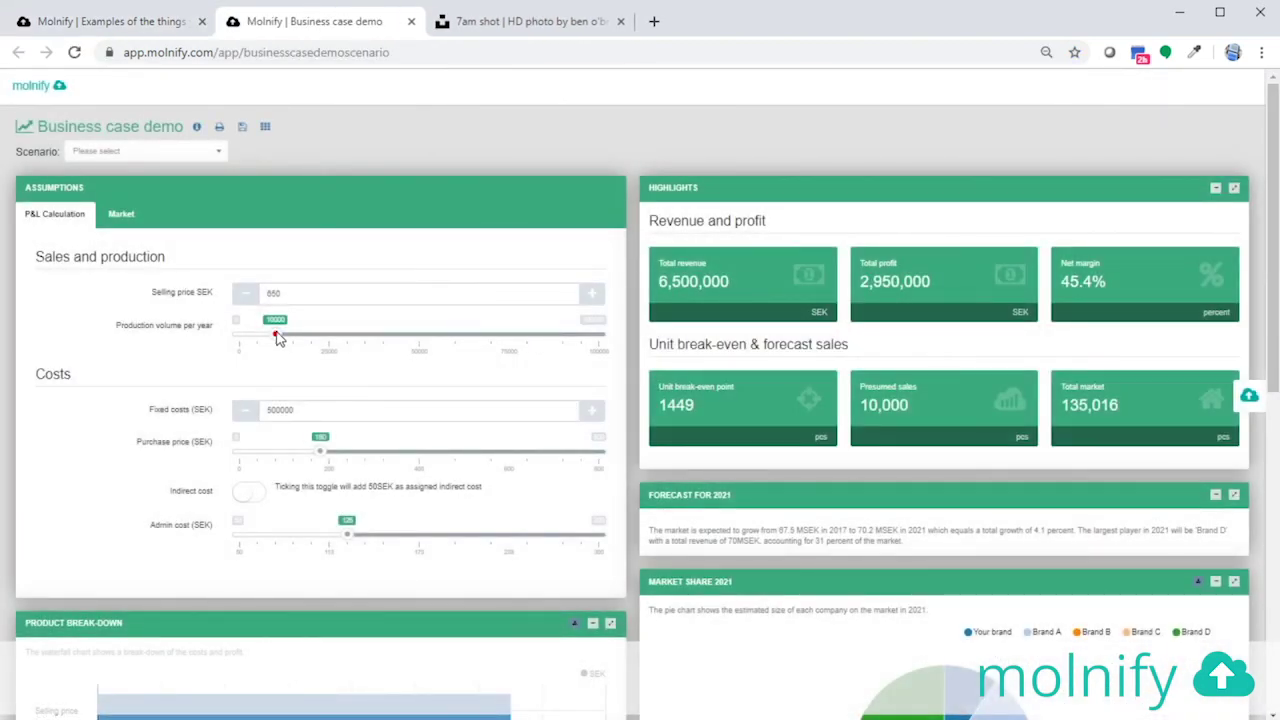
{"action": "mouse_move", "coordinate": [278, 338]}
{"action": "left_mouse_down"}
{"action": "mouse_move", "coordinate": [474, 337]}
{"action": "mouse_move", "coordinate": [282, 335]}
{"action": "left_mouse_up"}
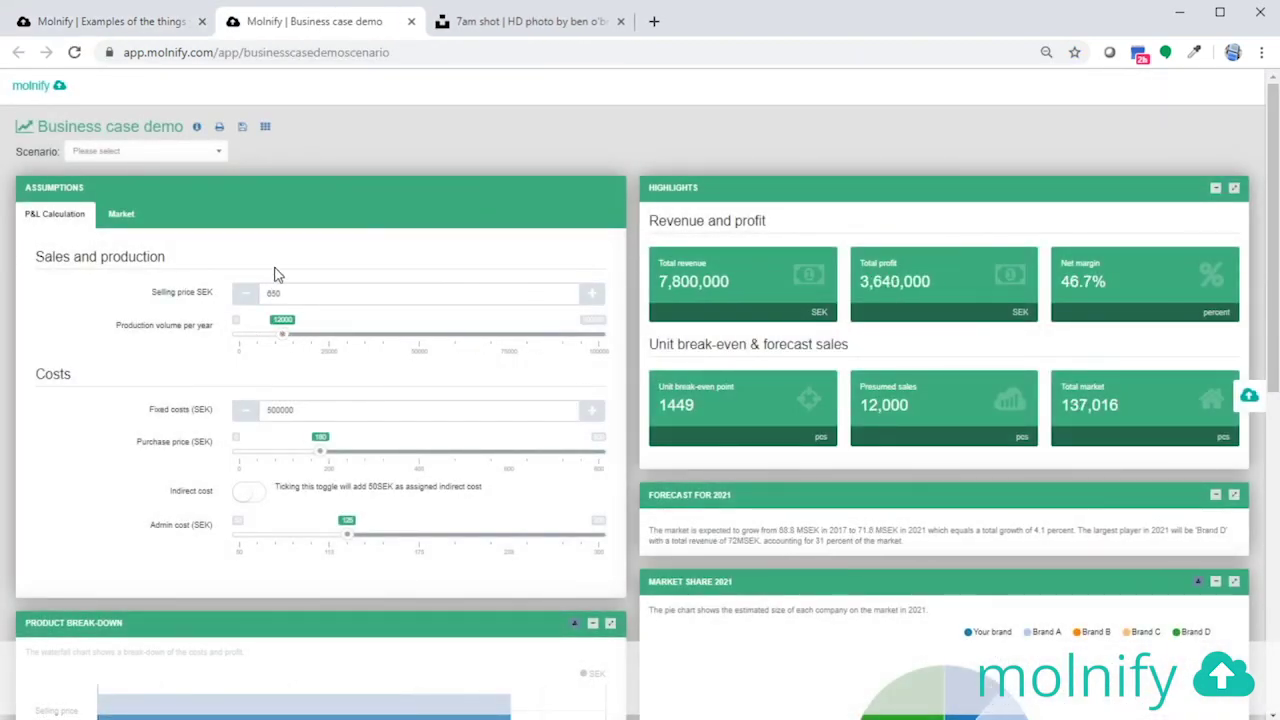
{"action": "left_click", "coordinate": [150, 21]}
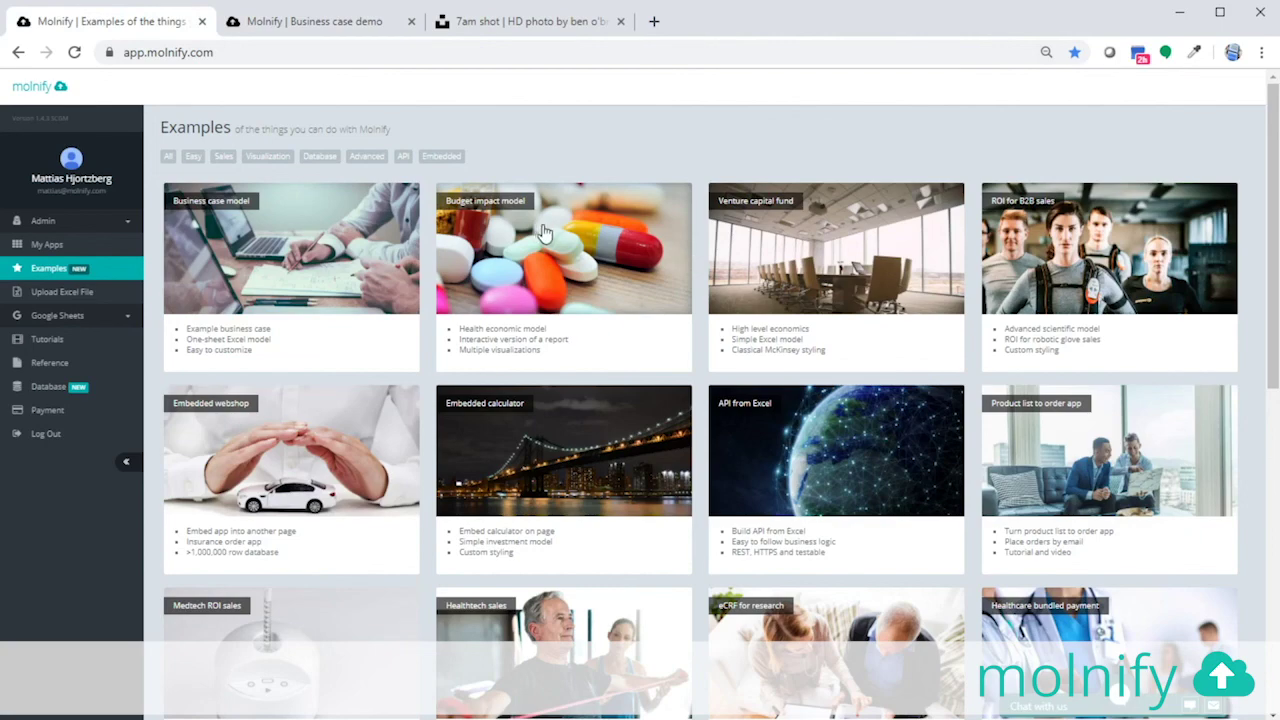
Open the Budget impact model example, look through its result charts down to the market share development and return to the examples
{"action": "left_click", "coordinate": [575, 243]}
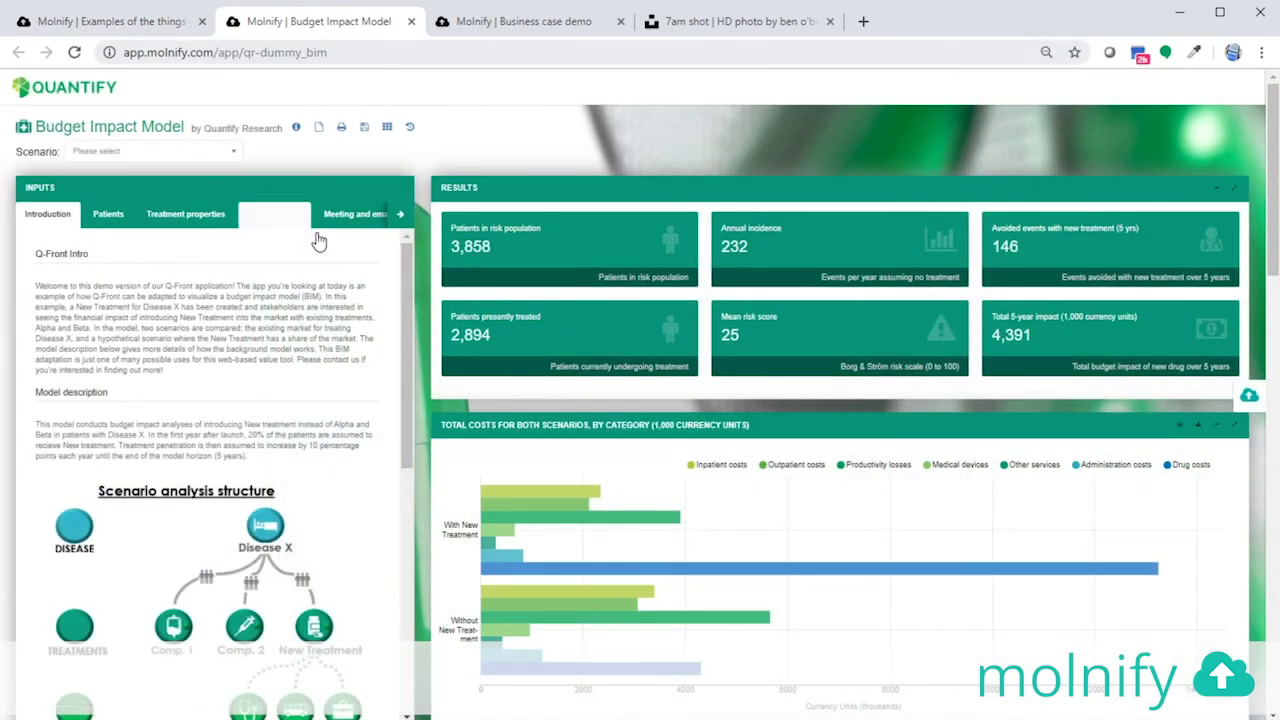
{"action": "scroll", "coordinate": [558, 482], "scroll_direction": "down", "scroll_amount": 15}
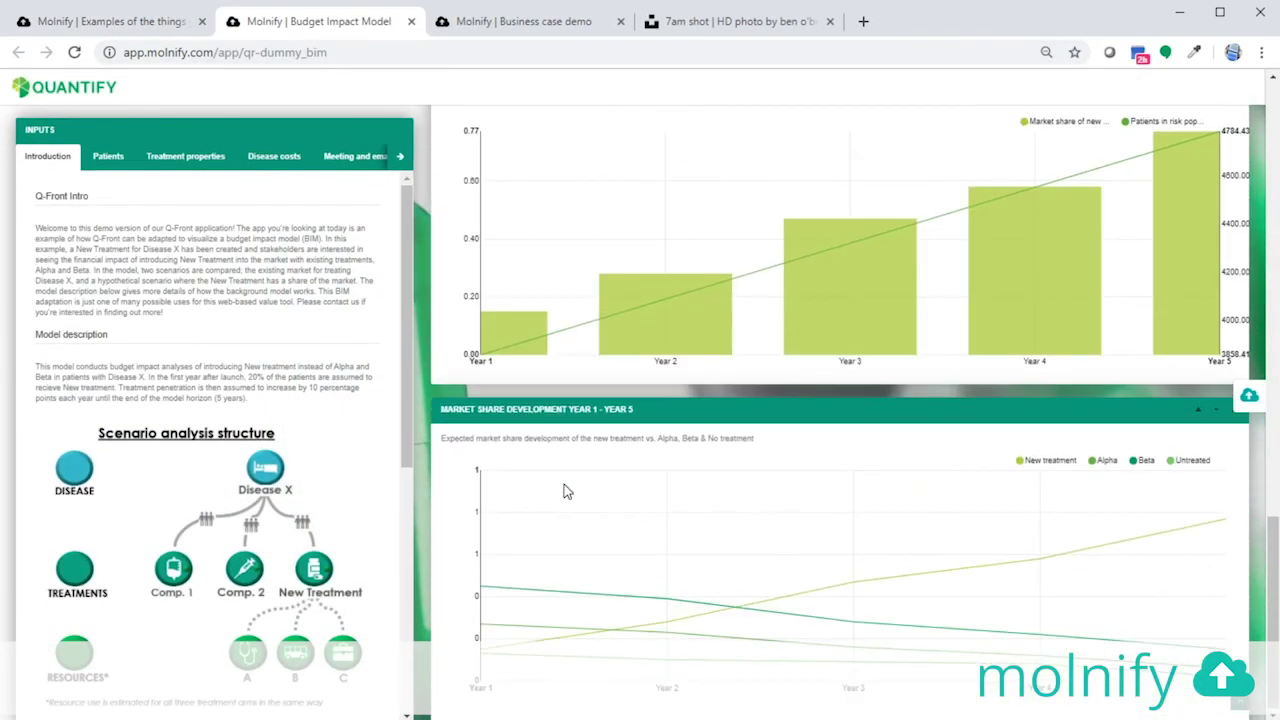
{"action": "left_click", "coordinate": [112, 21]}
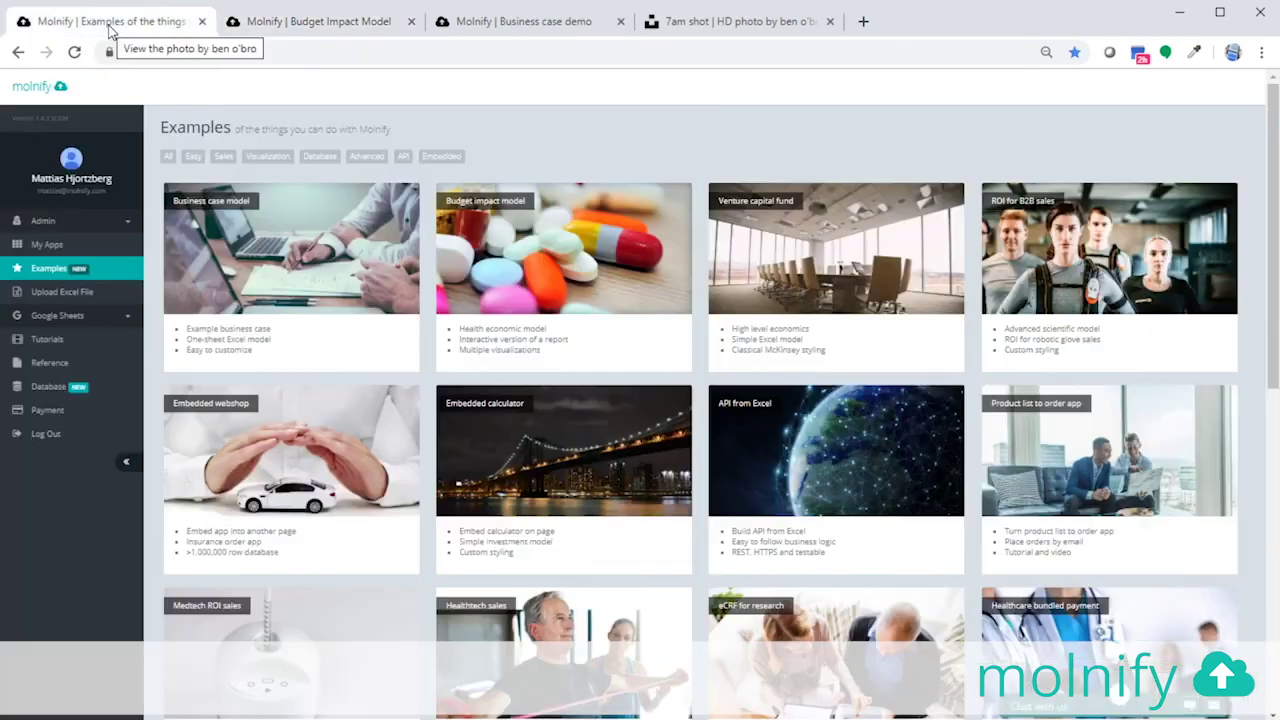
Open the Venture capital fund example, try a lower equity stake per deal and return to the examples overview
{"action": "left_click", "coordinate": [890, 253]}
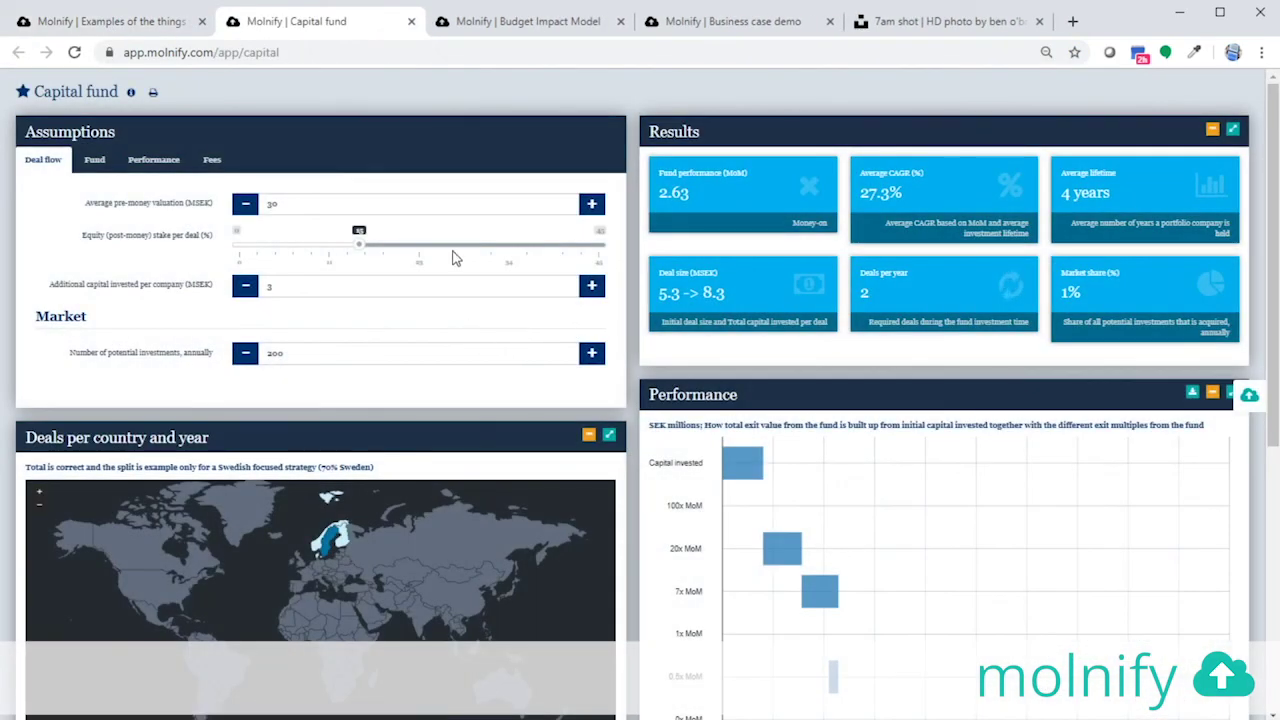
{"action": "left_click_drag", "start_coordinate": [358, 245], "coordinate": [289, 250]}
{"action": "key", "text": "ctrl+shift+Tab"}
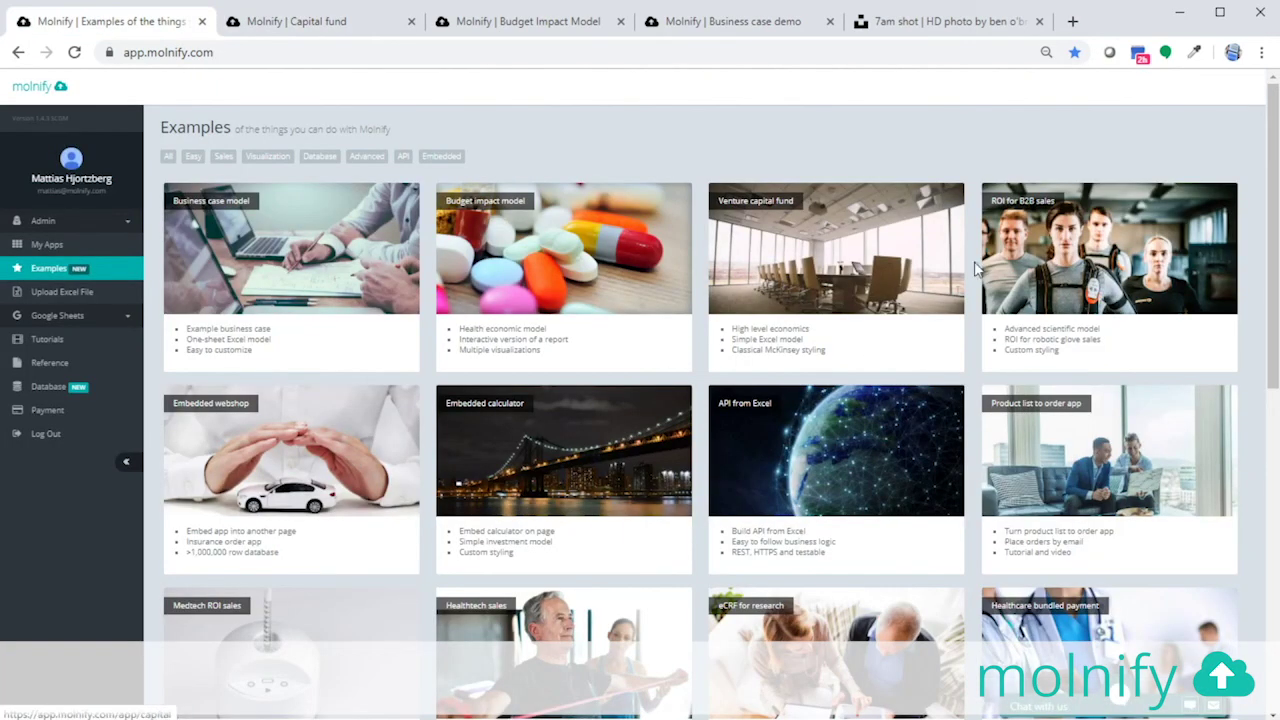
Open the ROI for B2B sales example and look over its inputs, results and return on investment chart
{"action": "left_click", "coordinate": [1090, 245]}
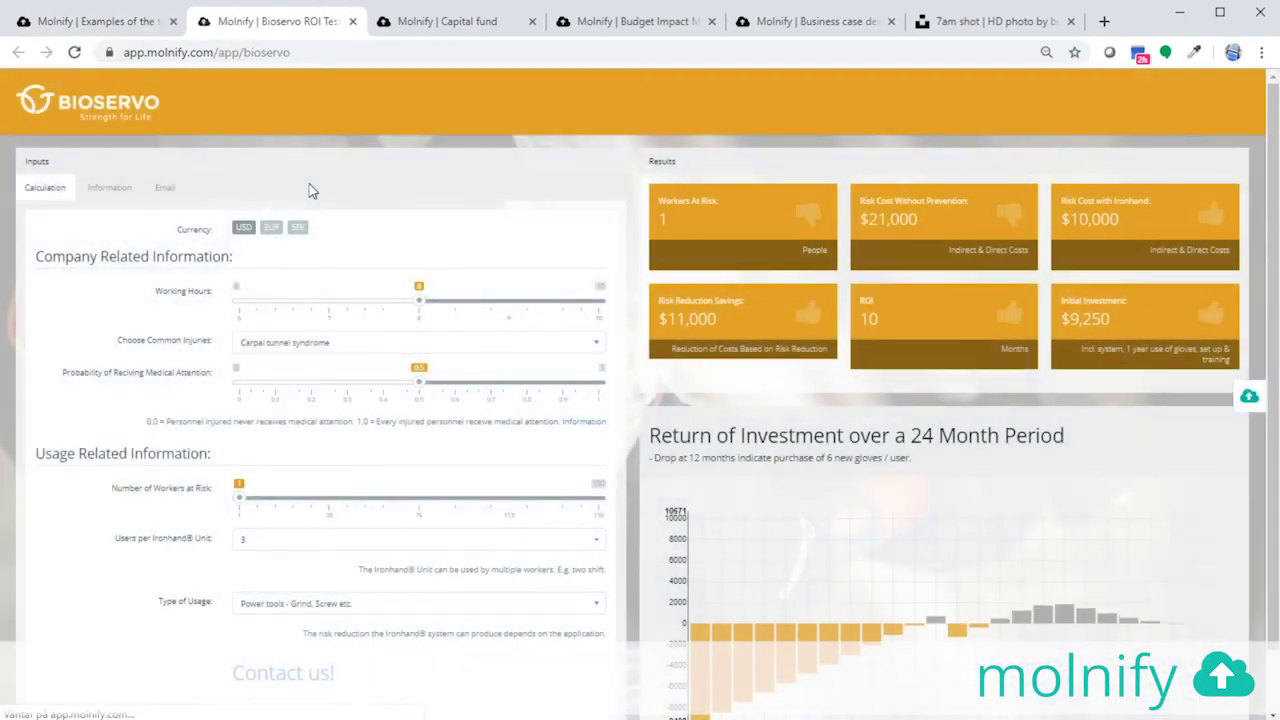
{"action": "scroll", "coordinate": [354, 365], "scroll_direction": "down", "scroll_amount": 1}
{"action": "scroll", "coordinate": [357, 366], "scroll_direction": "up", "scroll_amount": 1}
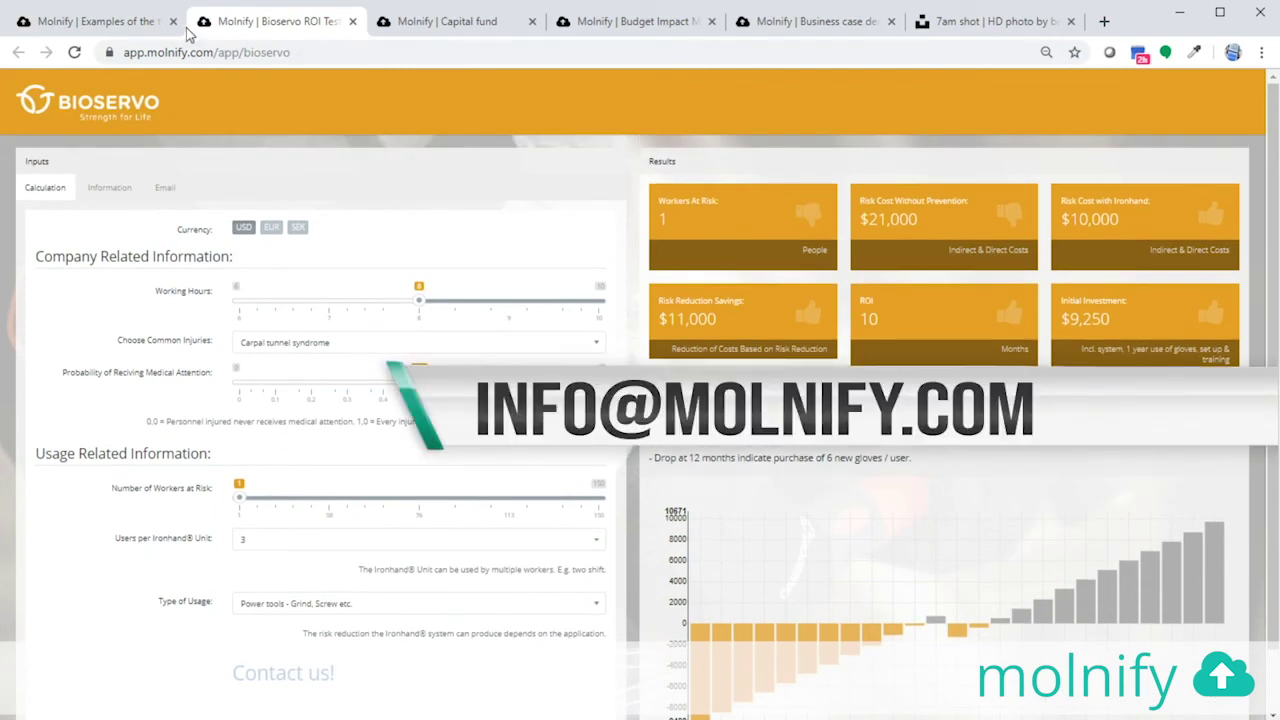
Close the opened Bioservo ROI and Capital fund example pages
{"action": "left_click", "coordinate": [352, 21]}
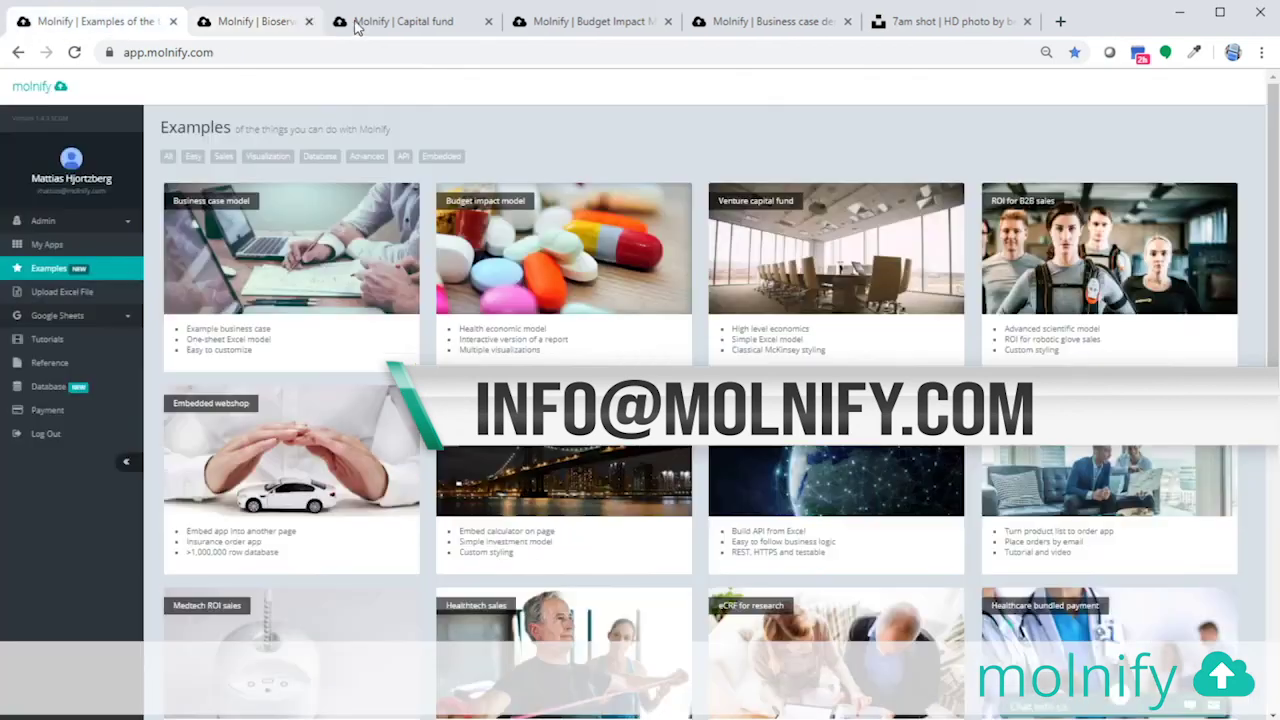
{"action": "left_click", "coordinate": [352, 21]}
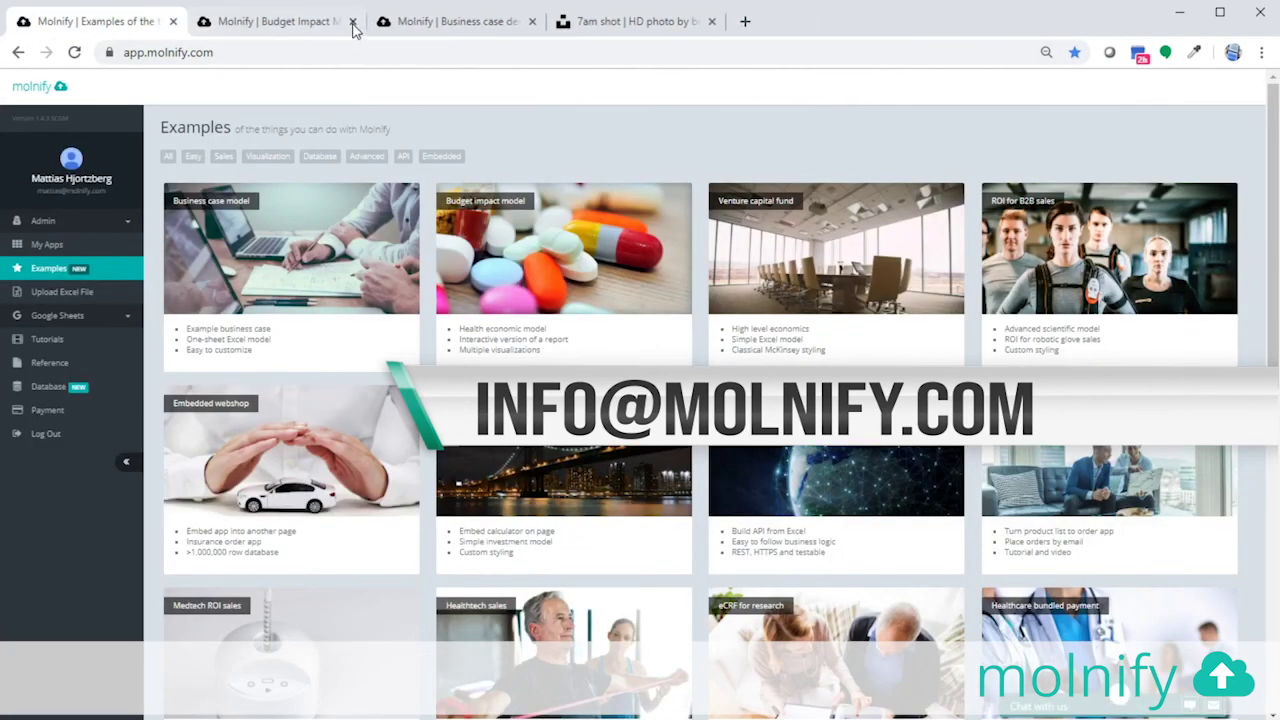